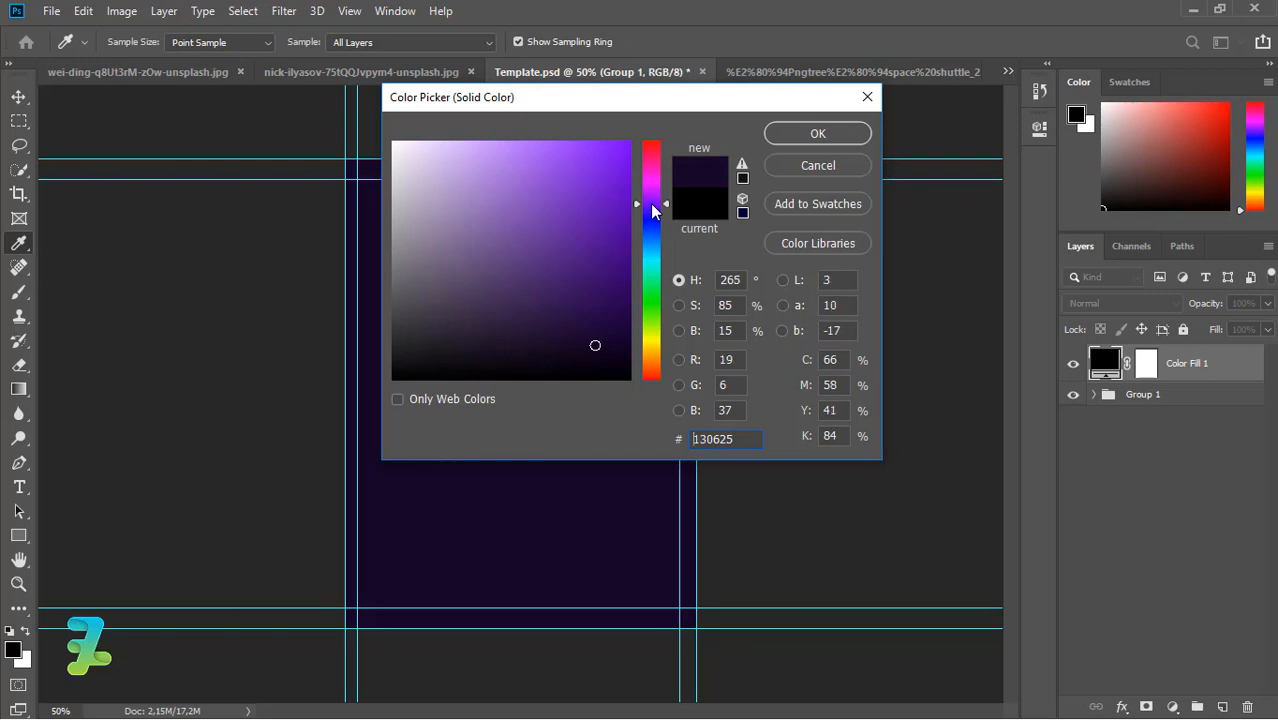
- Confirm the solid fill colour 130625 and move the Color Fill 1 layer below Group 1
key(v)
click(818, 134)
drag(1187, 363, 1160, 420)
- Add an empty layer above the colour fill and set the brush's foreground colour to ffc000
click(1221, 706)
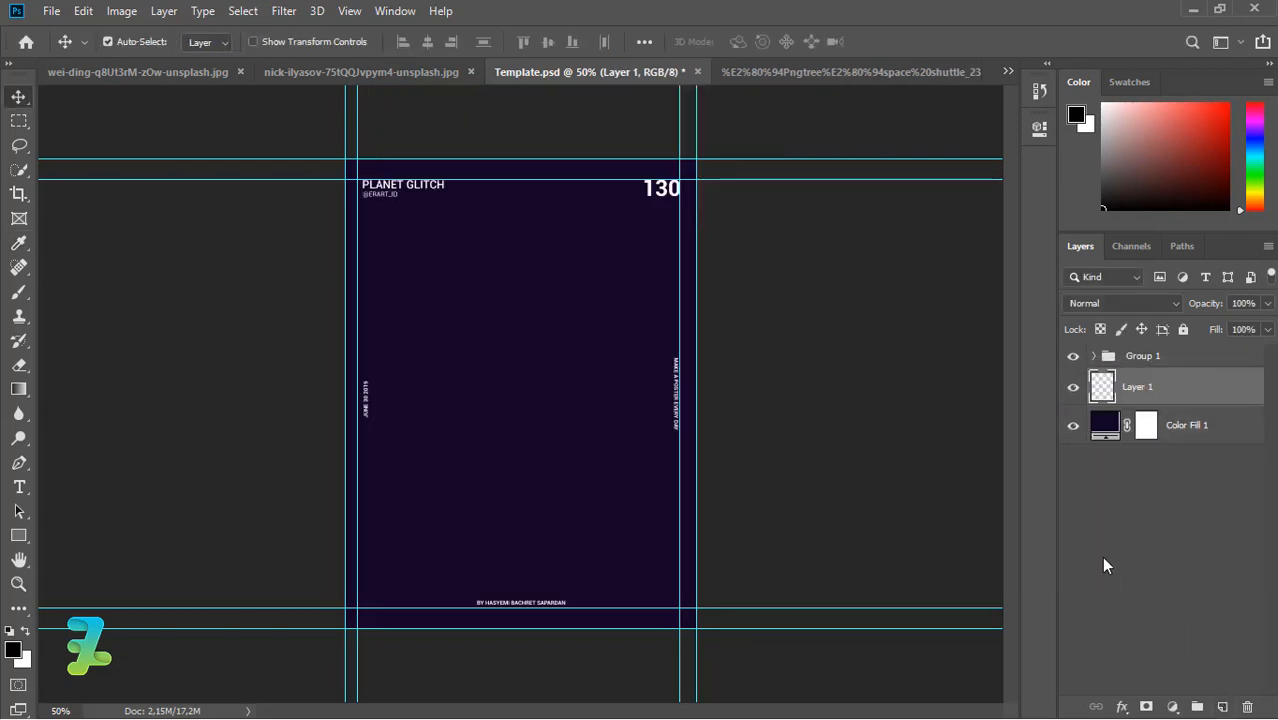
key(b)
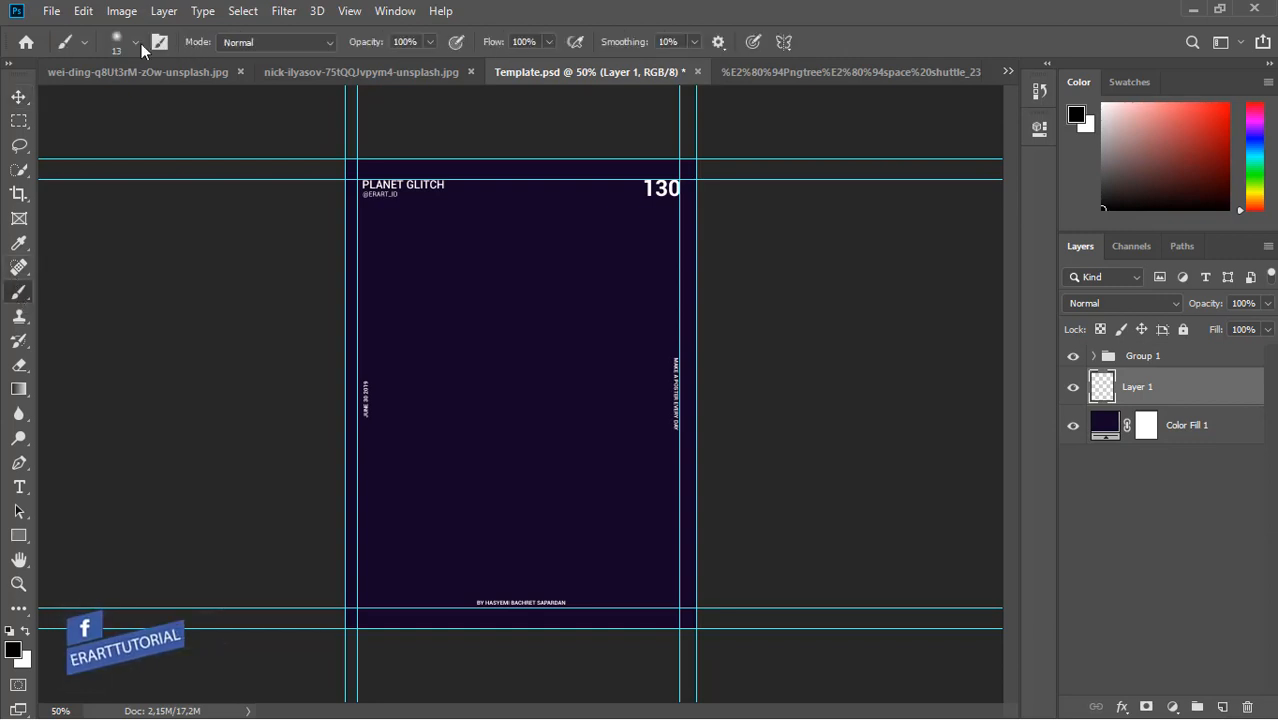
click(13, 650)
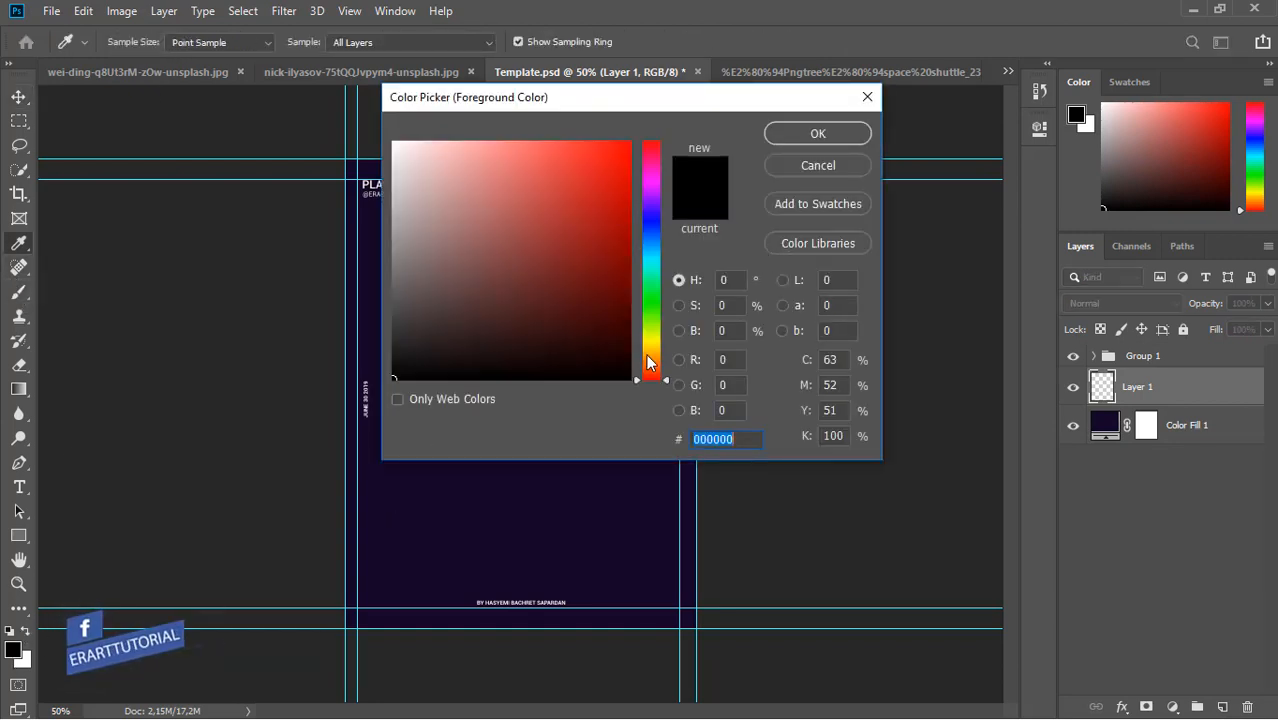
drag(648, 363, 650, 352)
text(ffc000)
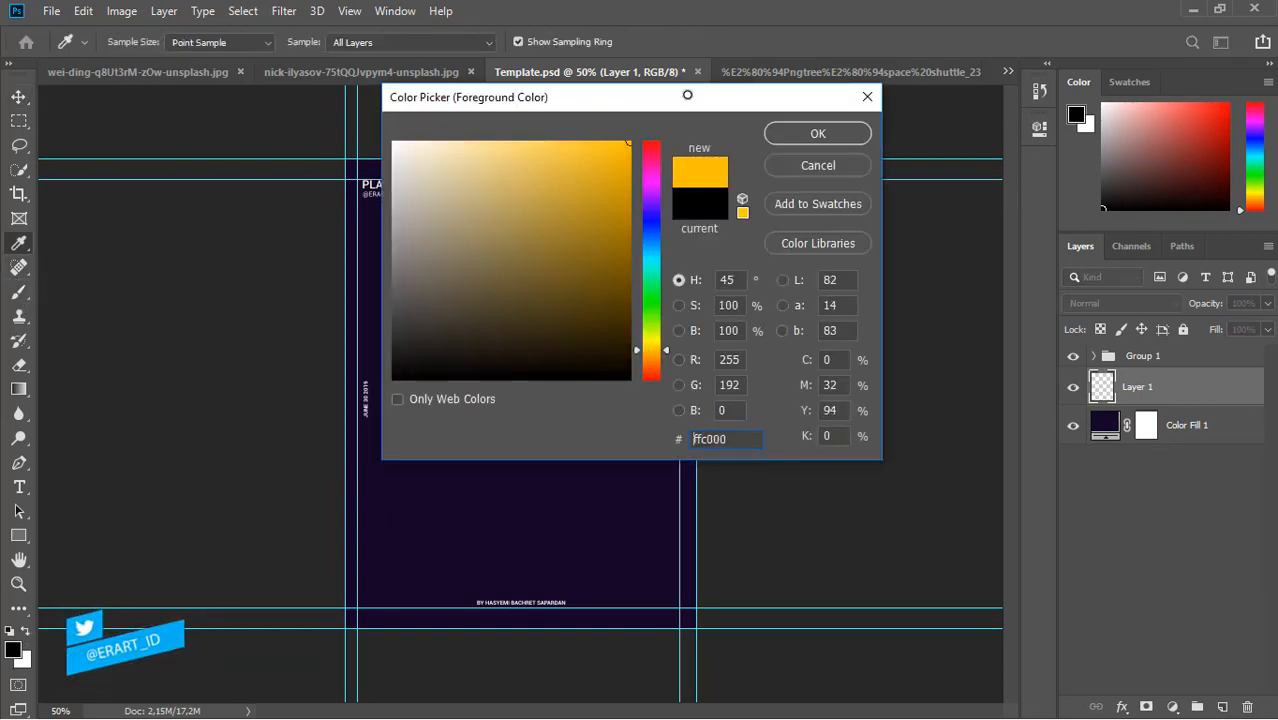
key(Return)
- Enlarge the soft brush to 1600 px and paint a yellow glow at the poster's upper-left edge
click(128, 40)
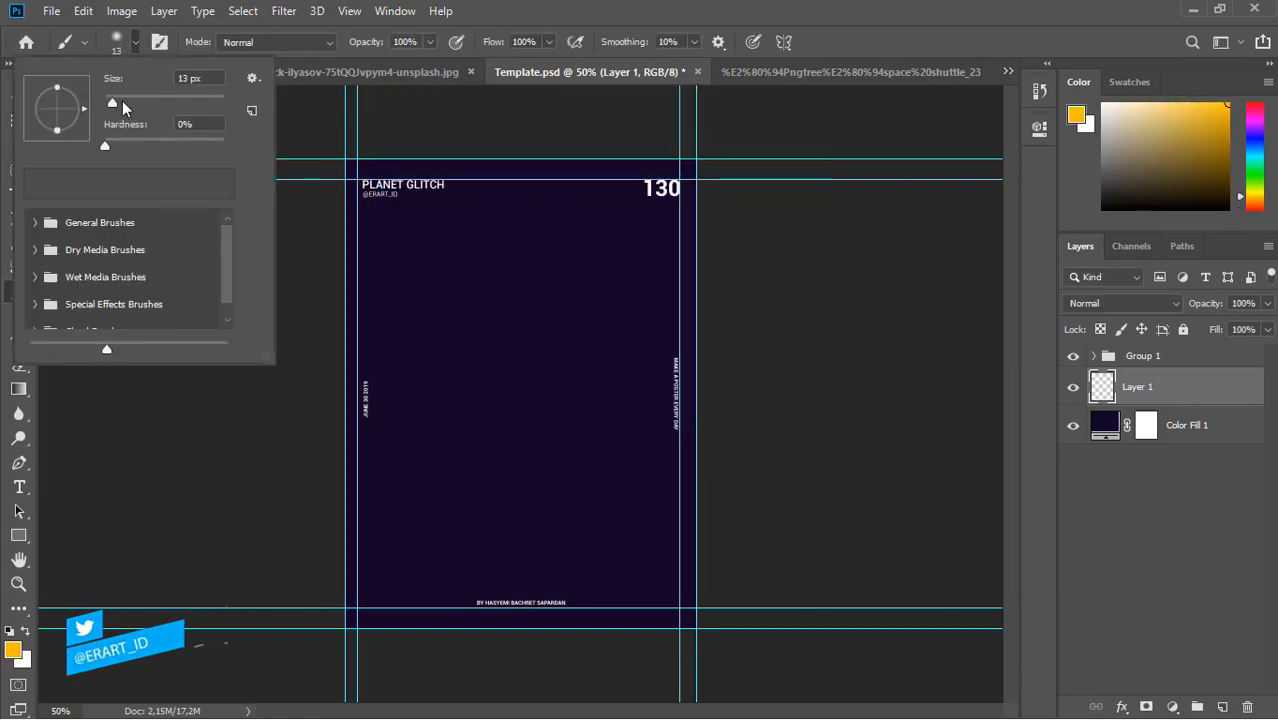
drag(122, 102, 212, 102)
key(Return)
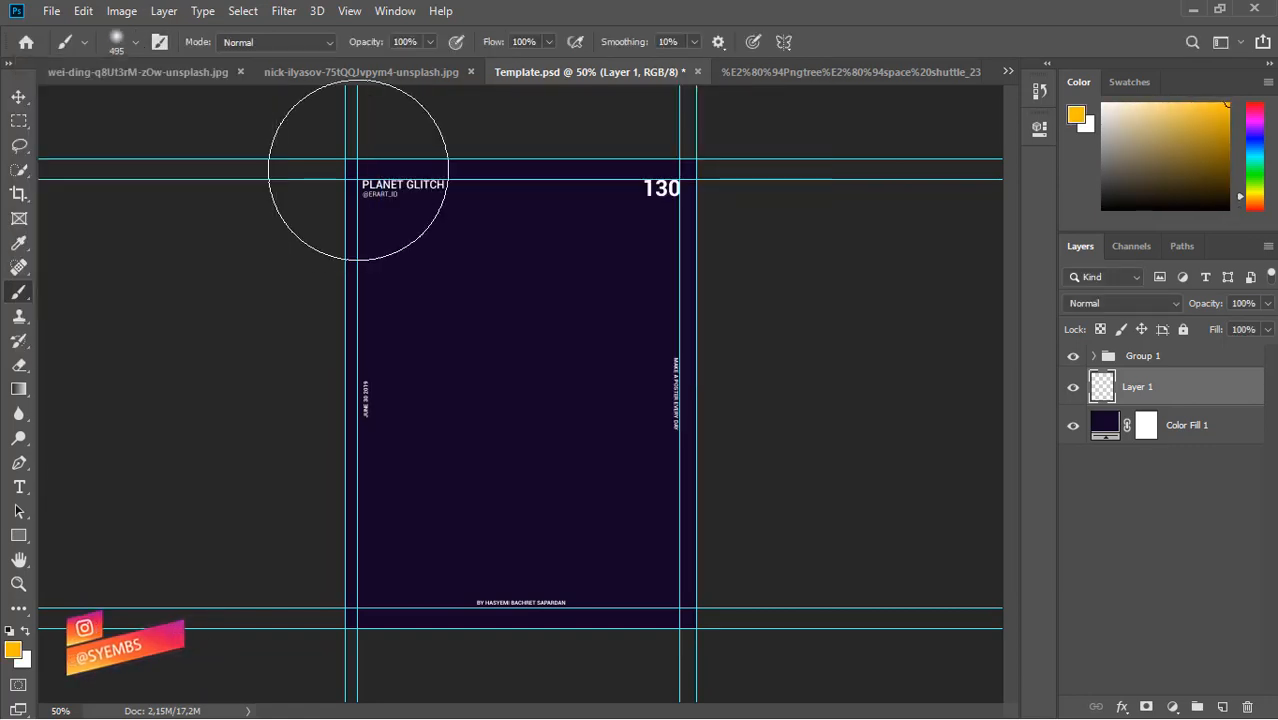
drag(357, 170, 420, 216)
key(ctrl+z)
key(])
key(])
key(])
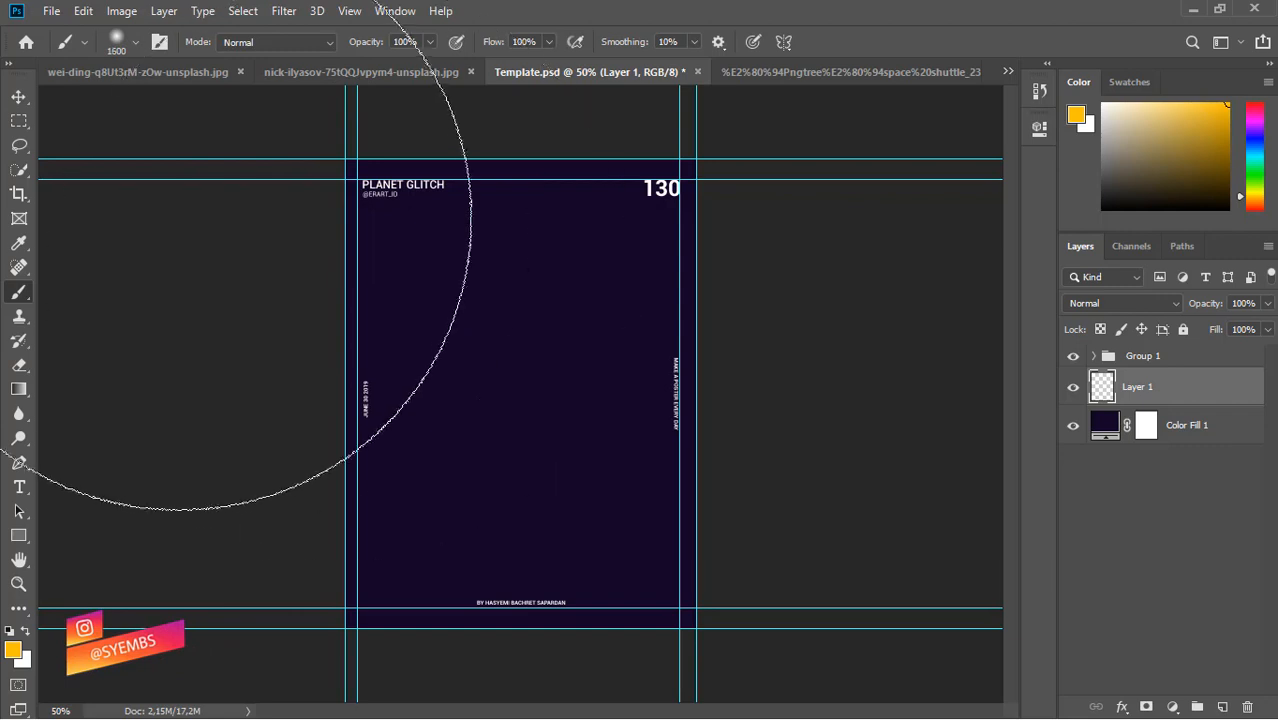
click(162, 222)
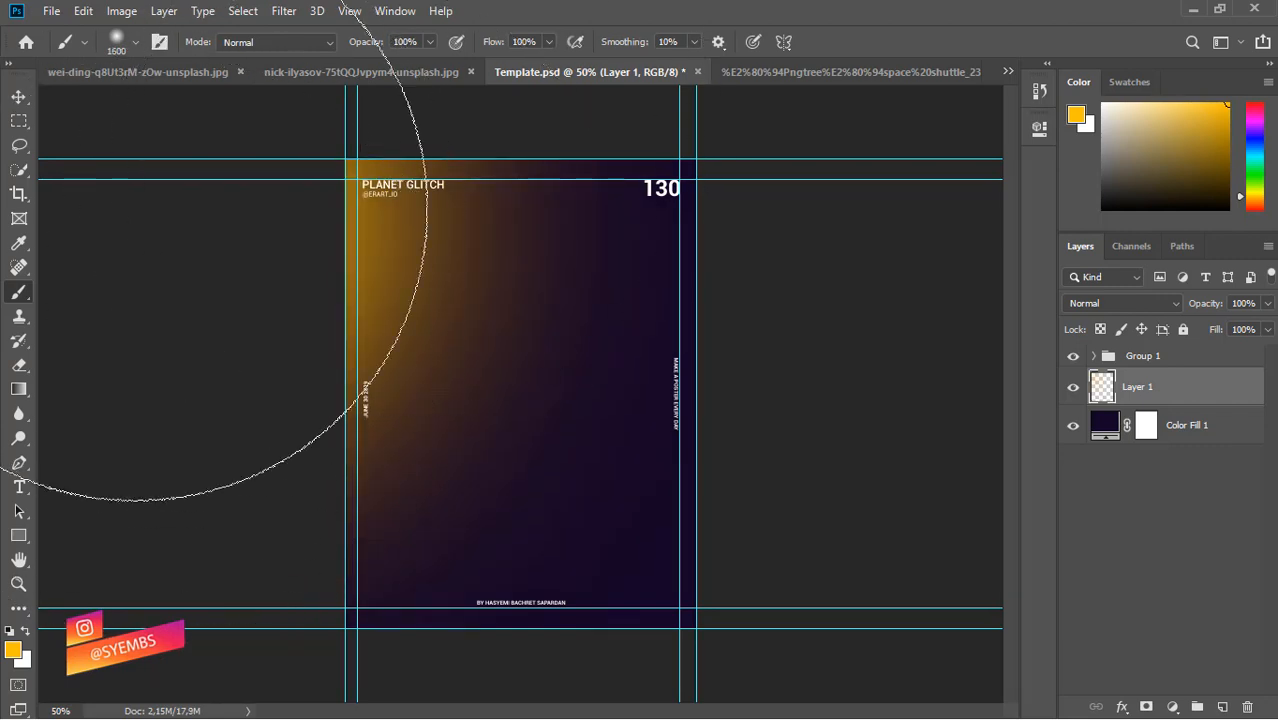
- Set the foreground colour to ff6000 and add an empty layer directly above Color Fill 1
click(13, 649)
click(650, 364)
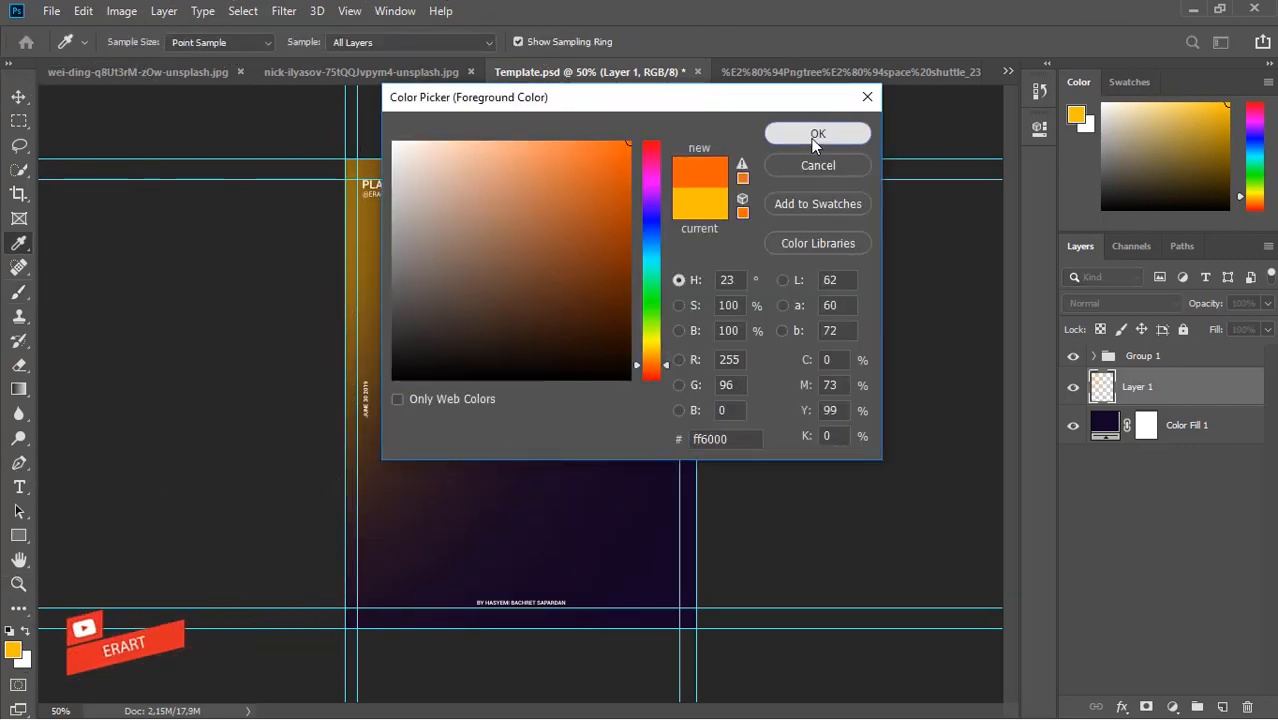
click(817, 134)
click(1187, 425)
click(1222, 707)
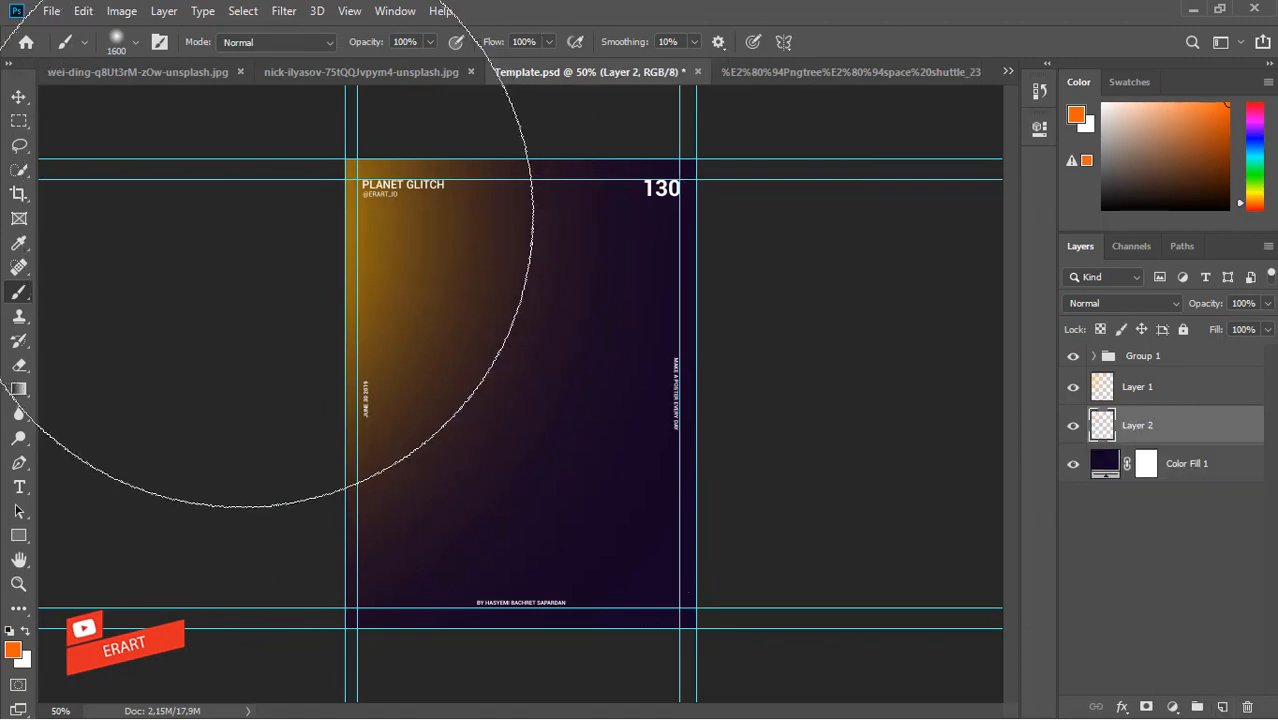
- Paint a soft orange glow over the poster's upper-left corner with a single dab just outside the canvas
click(265, 240)
key(ctrl+z)
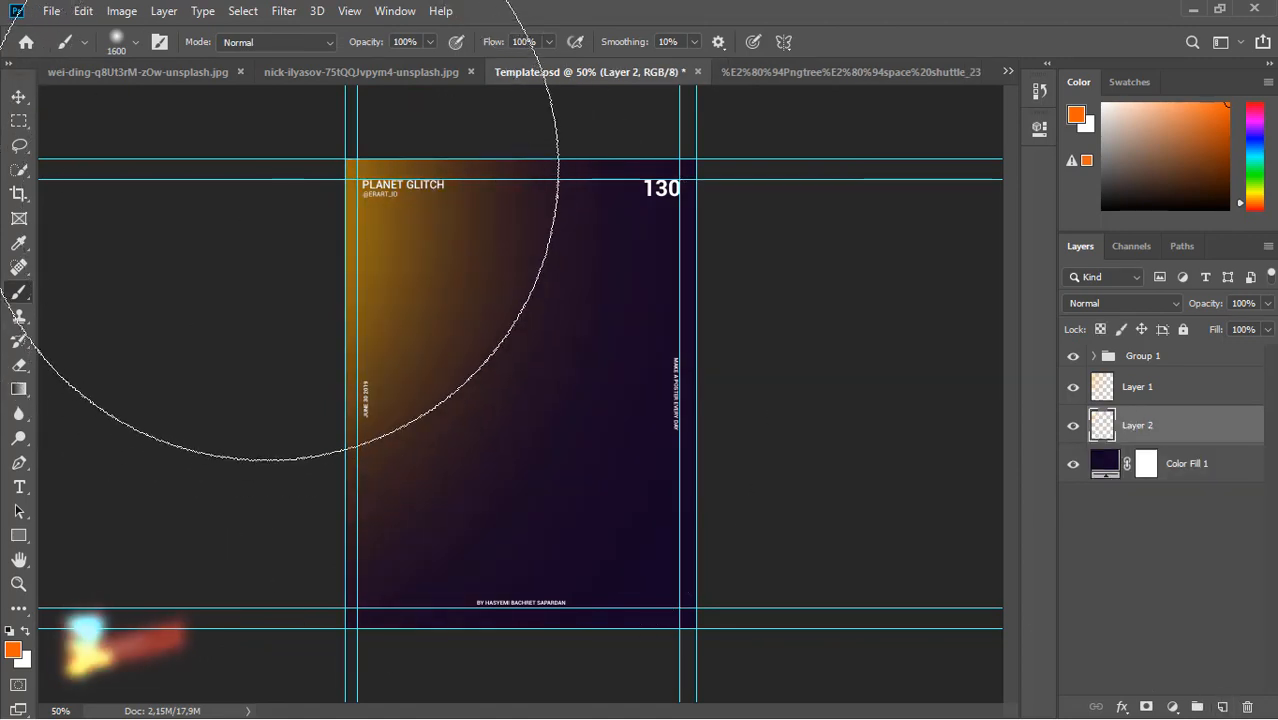
click(255, 162)
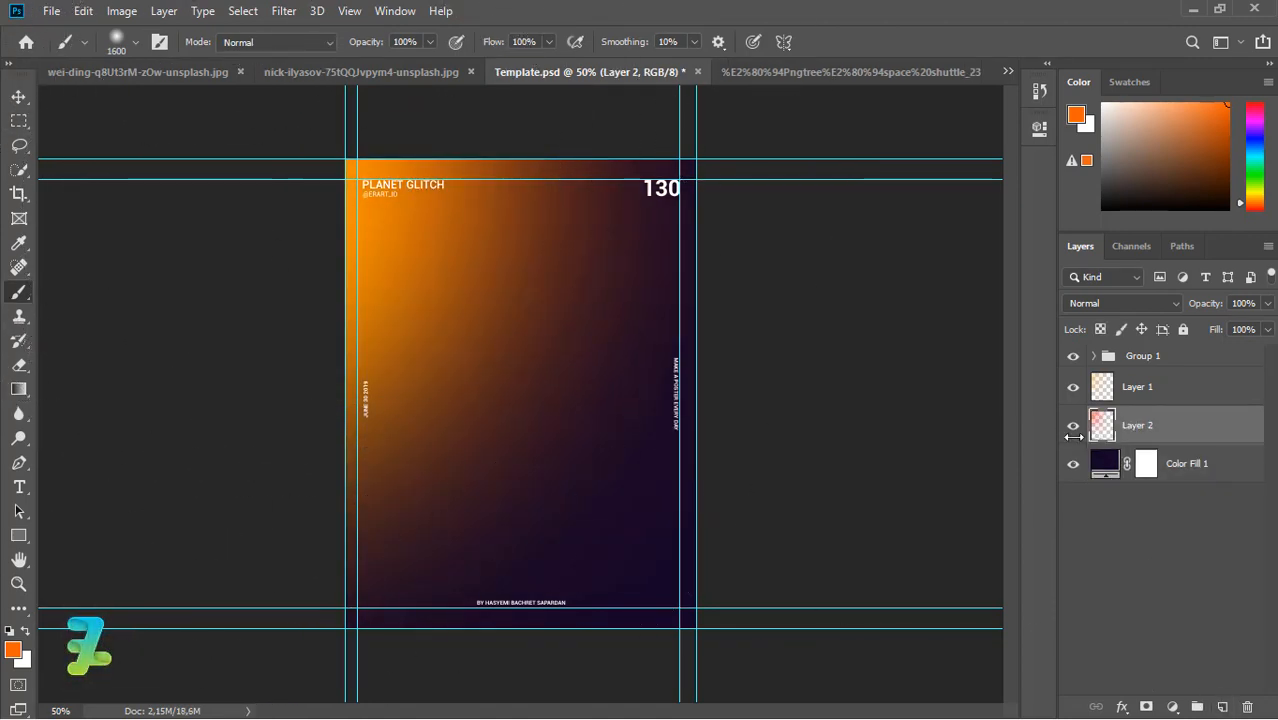
- Add another empty layer directly above Color Fill 1 and set the brush's foreground colour to ff00a2
click(1117, 465)
click(1222, 707)
key(i)
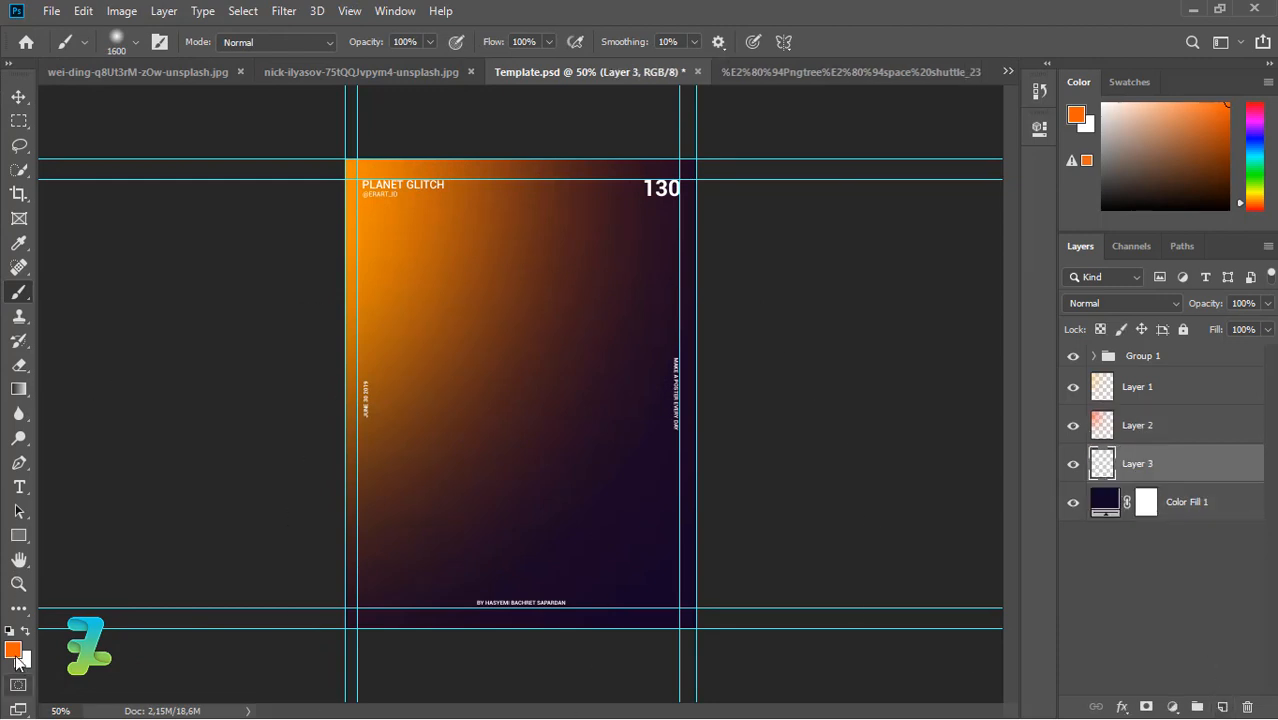
click(13, 650)
click(650, 167)
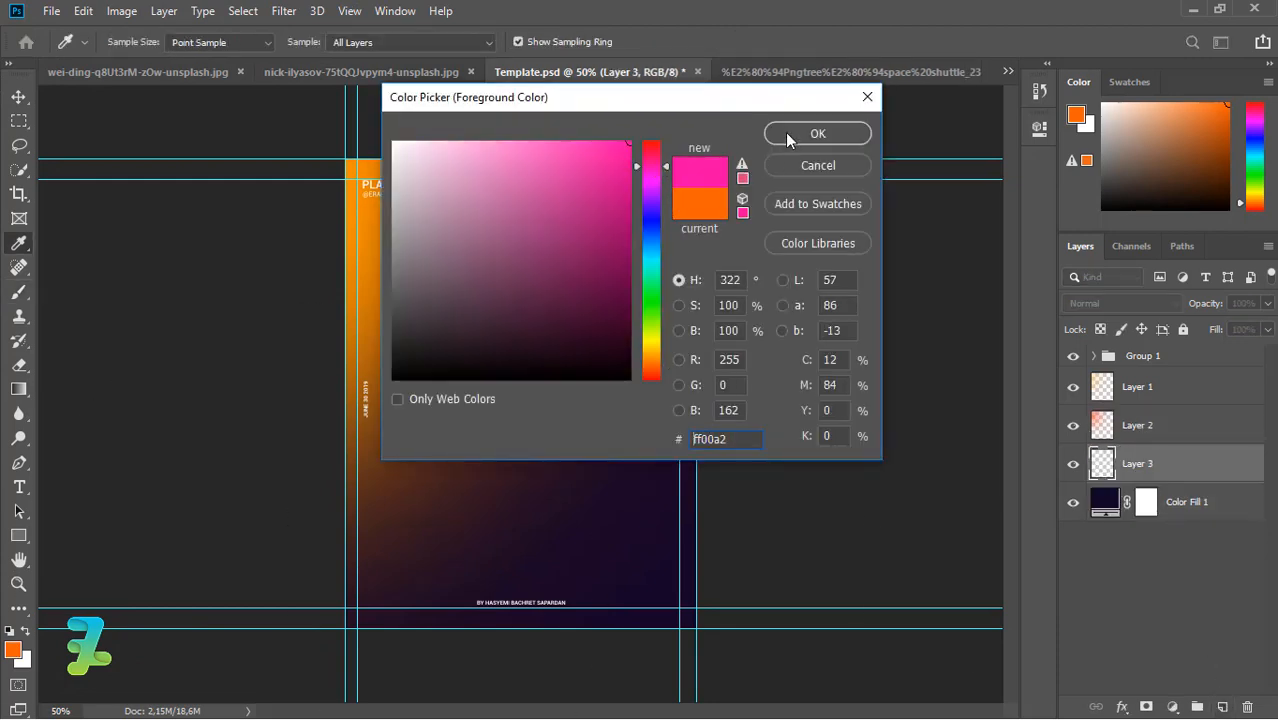
click(817, 134)
key(b)
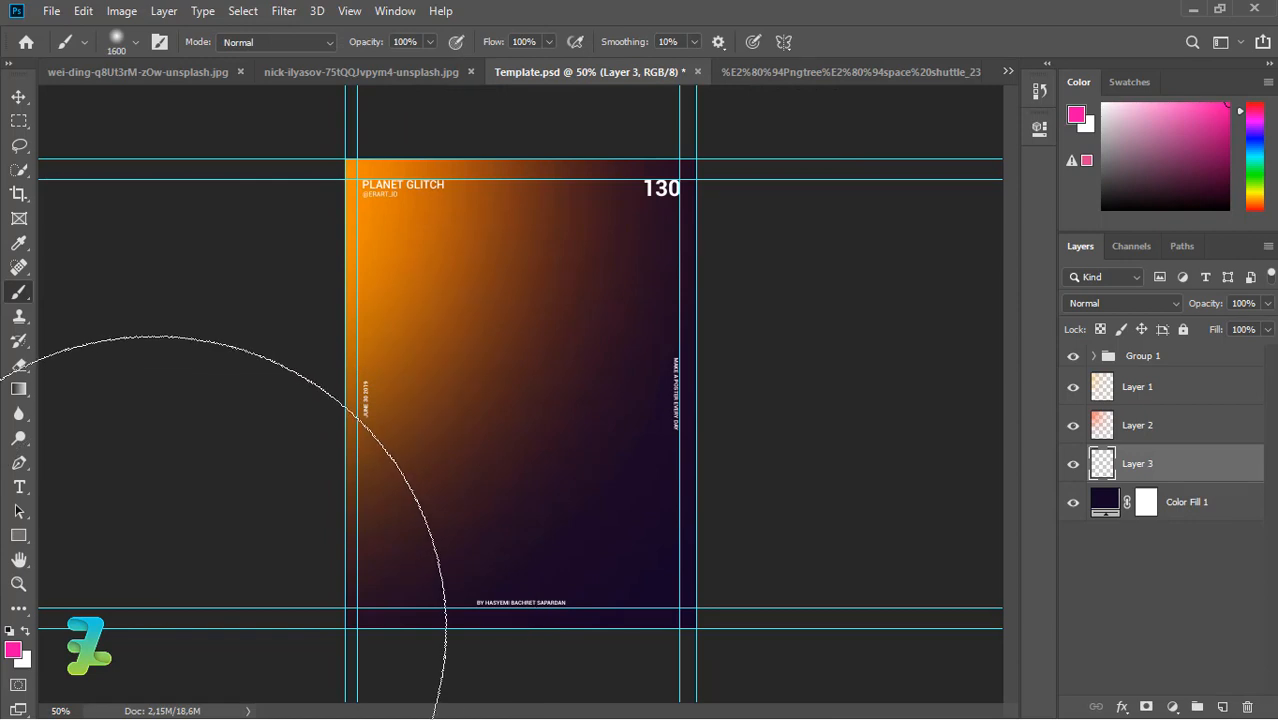
- Paint soft pink glows at the poster's lower-left corner and along its lower-right edge
click(154, 628)
key(ctrl+z)
click(150, 648)
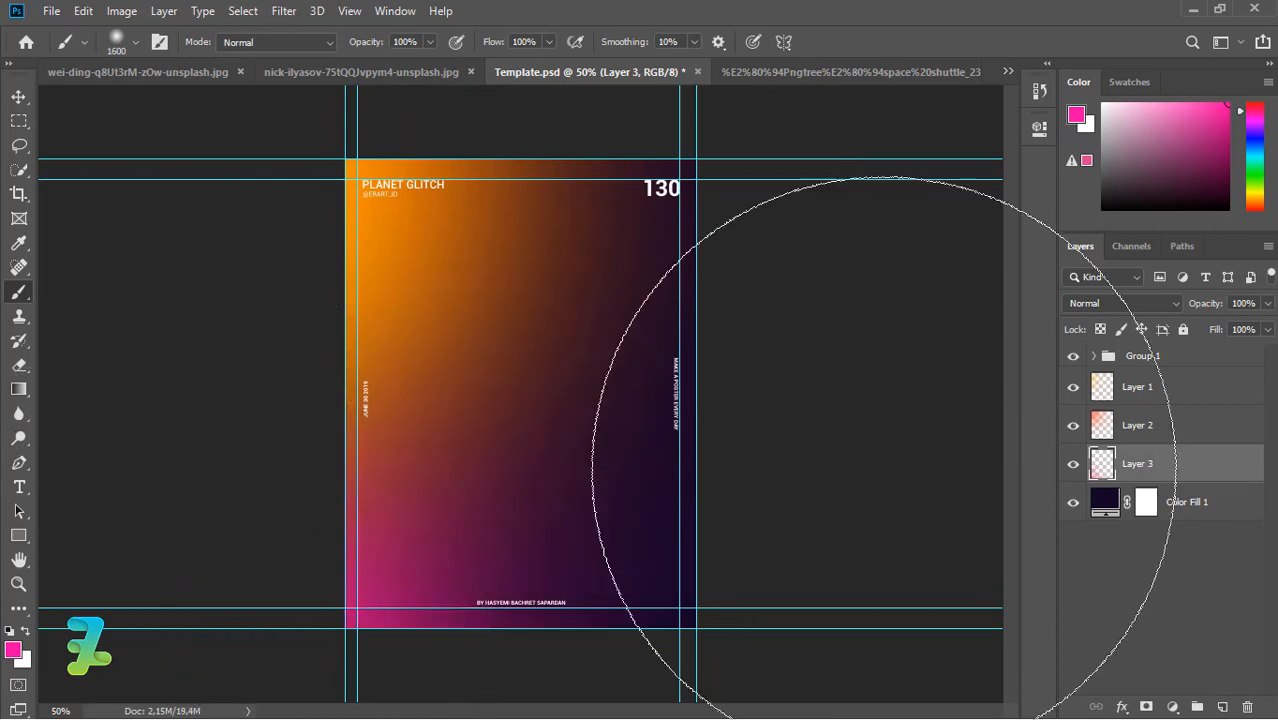
click(975, 380)
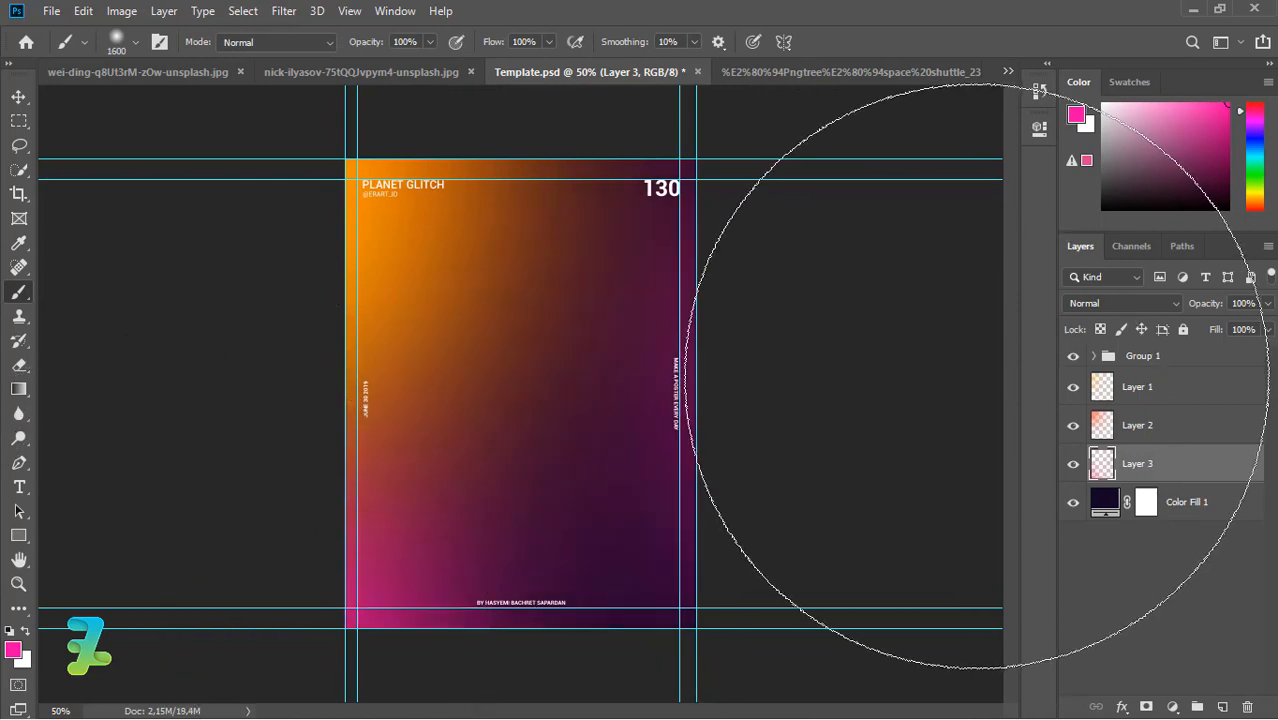
key(ctrl+z)
click(986, 529)
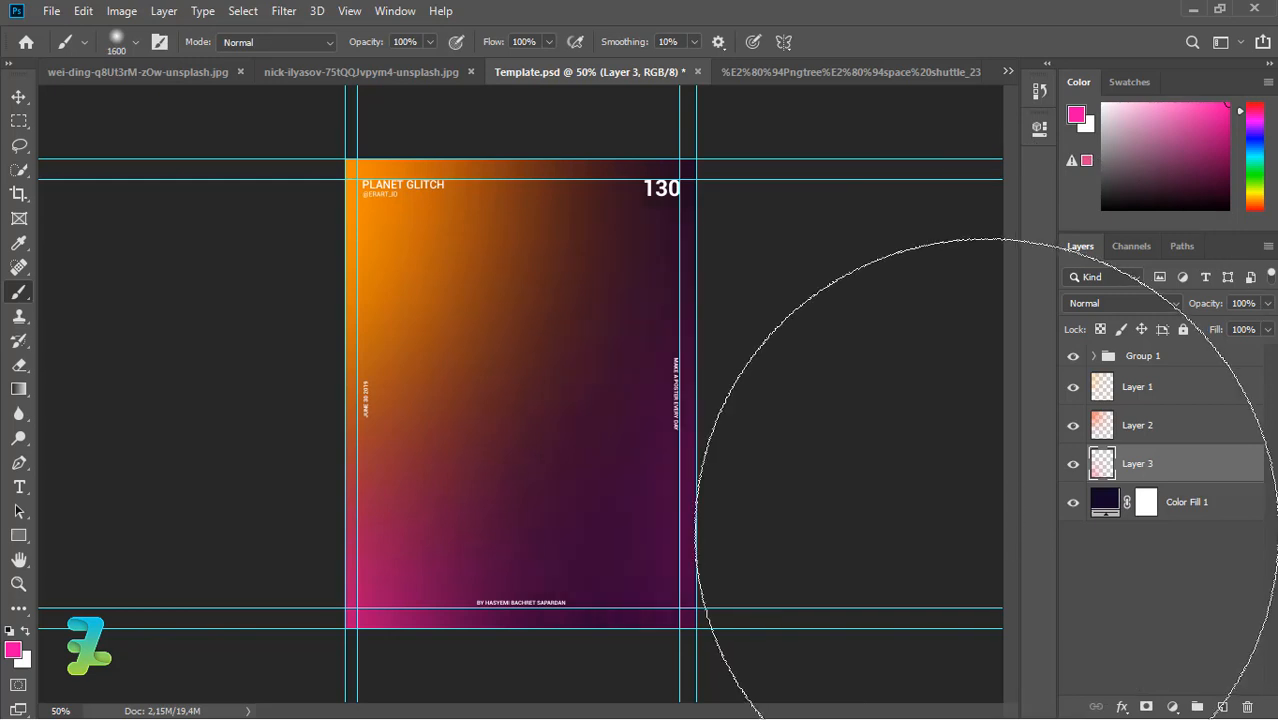
- Add an empty layer above Layer 3 and set the foreground colour to the blue 16618c
click(1224, 707)
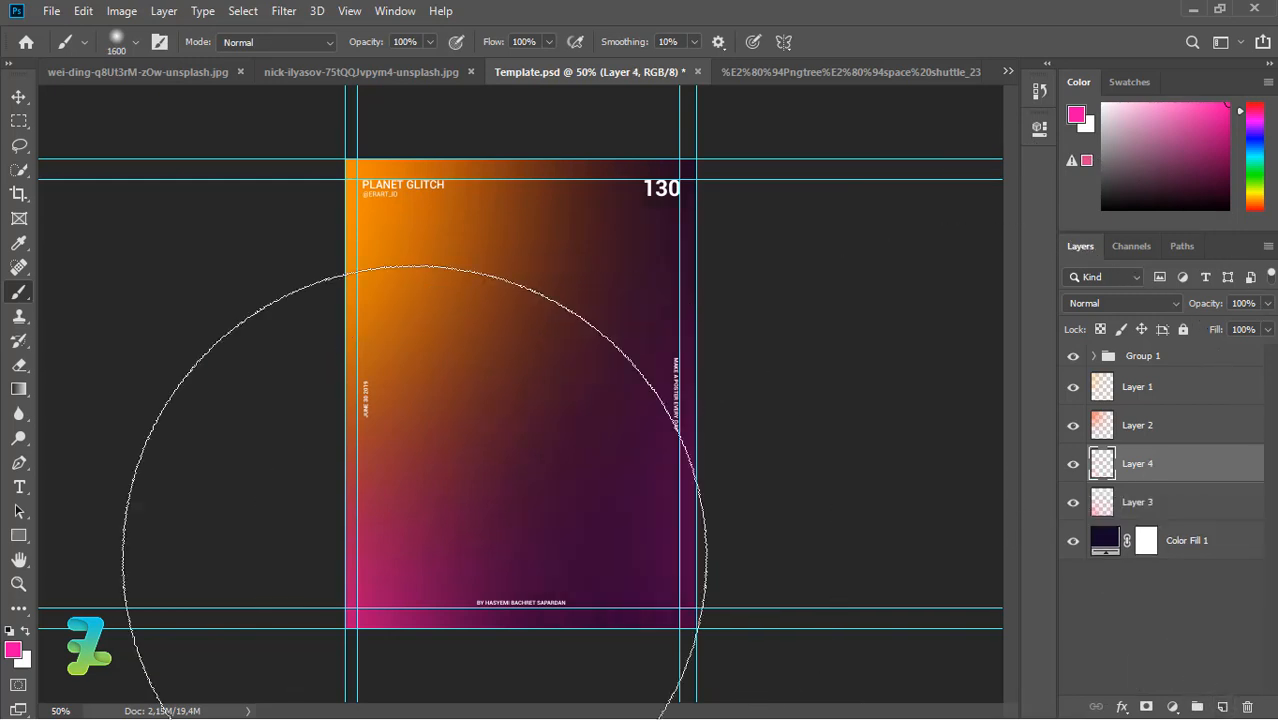
click(13, 650)
click(655, 248)
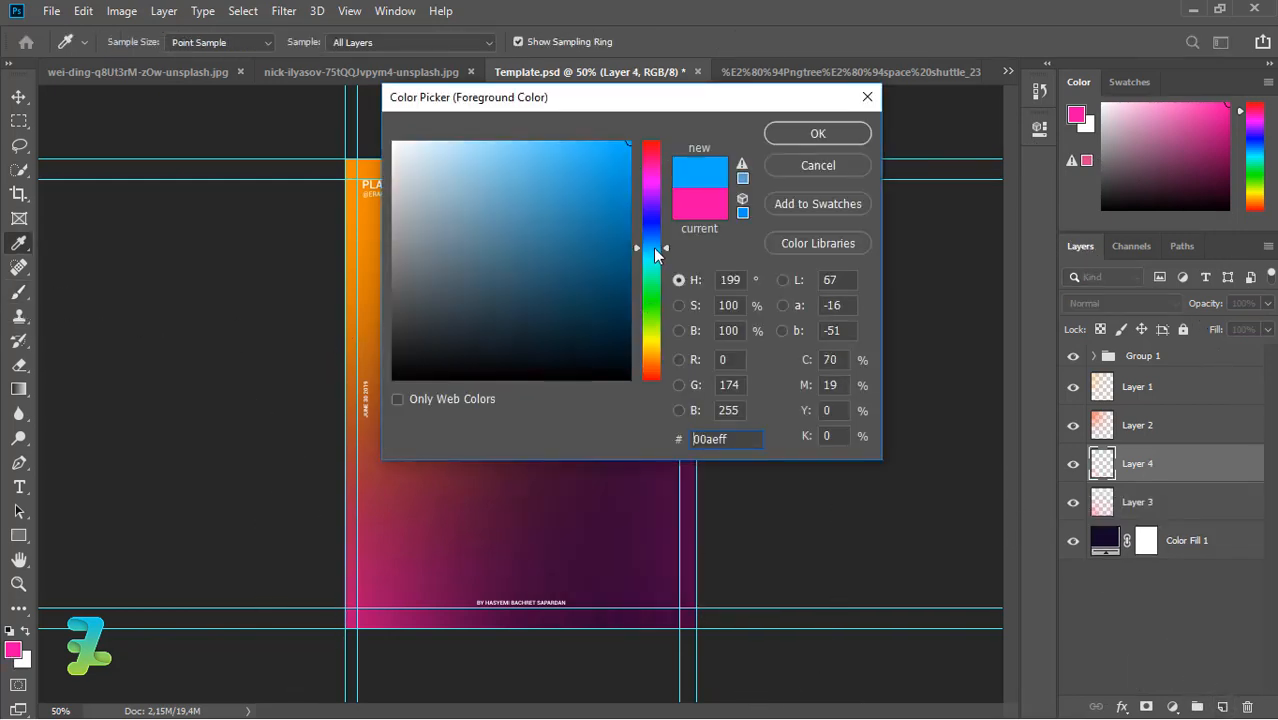
drag(604, 231, 529, 276)
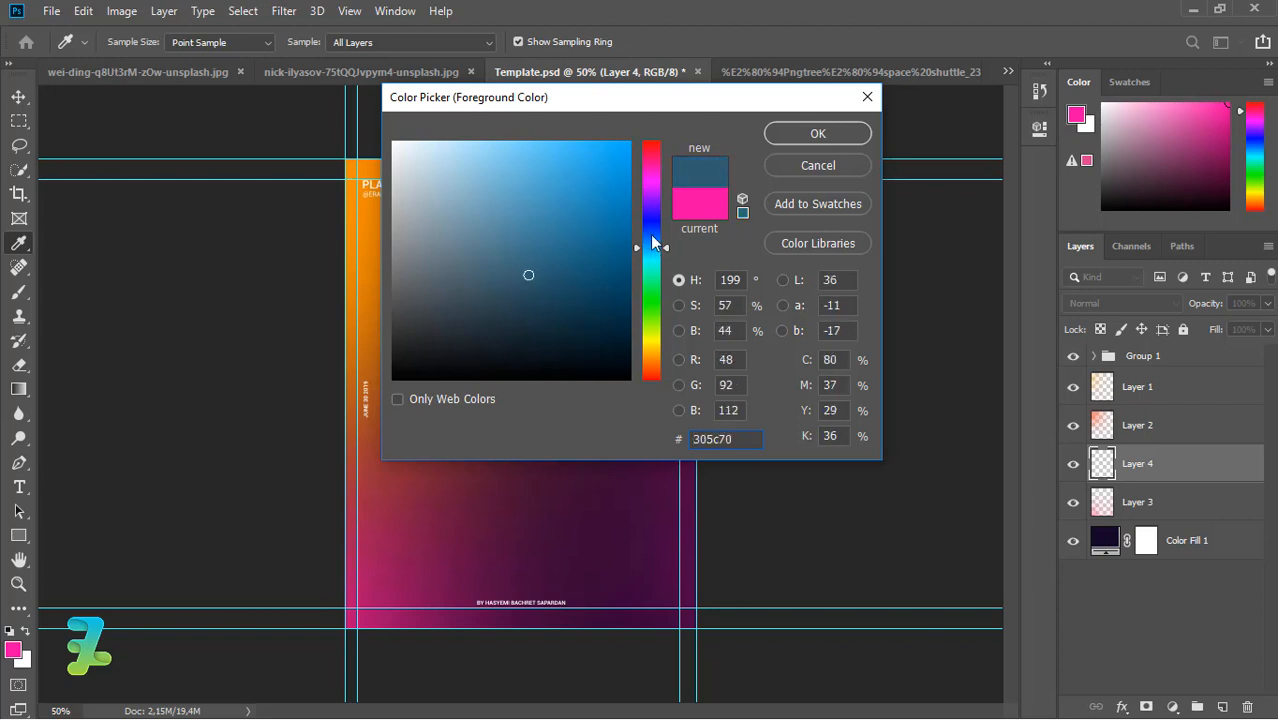
drag(651, 234, 651, 245)
drag(559, 281, 594, 255)
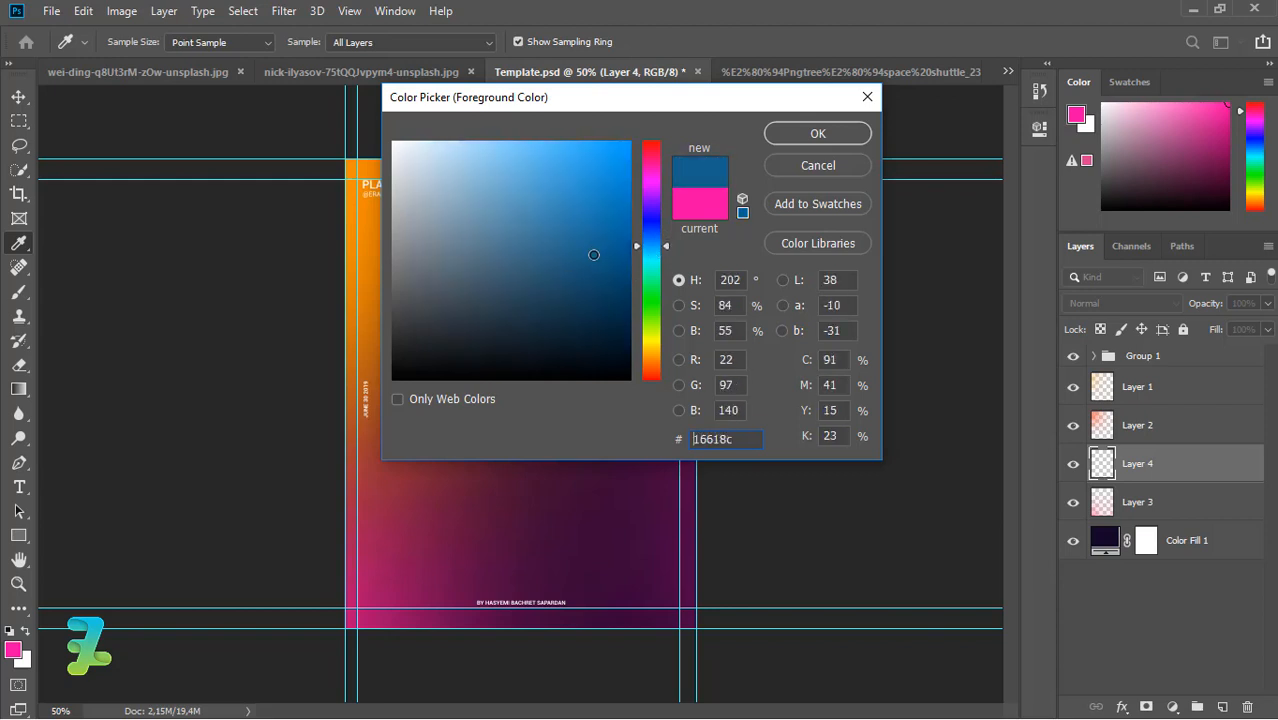
click(775, 138)
- Paint soft blue glows at the poster's upper-right corner and along its right edge
key(b)
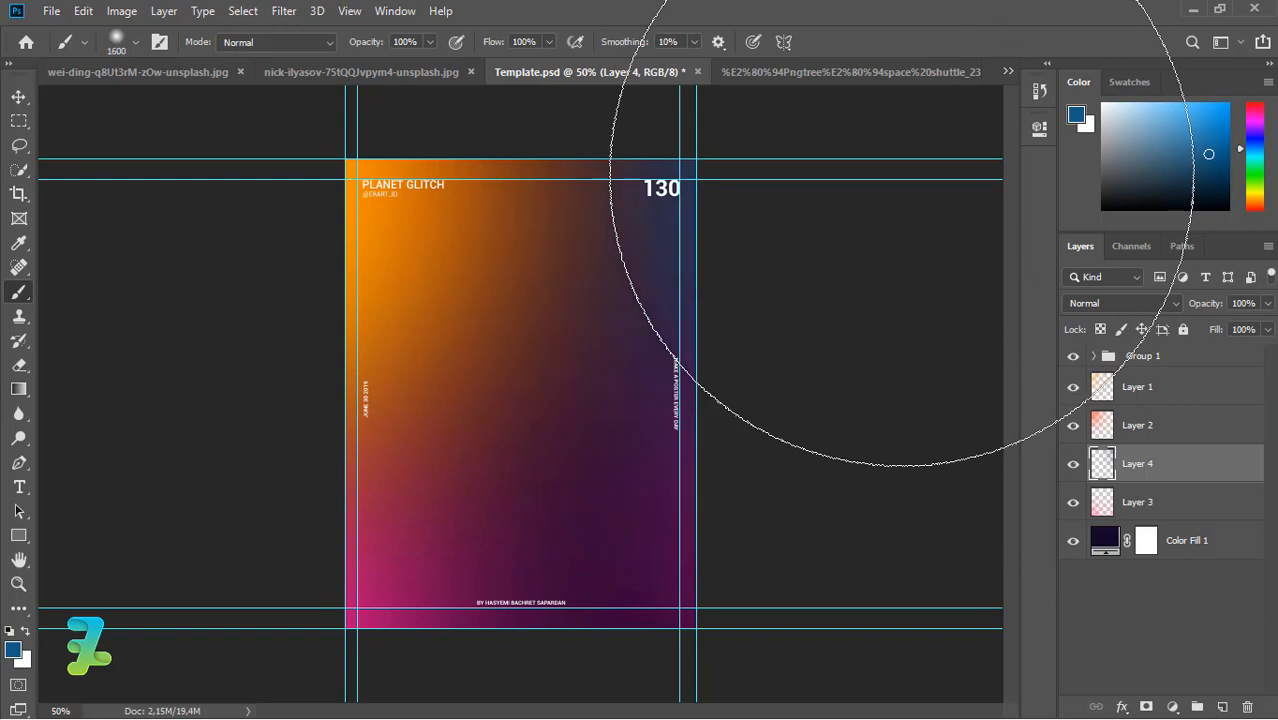
key(ctrl+minus)
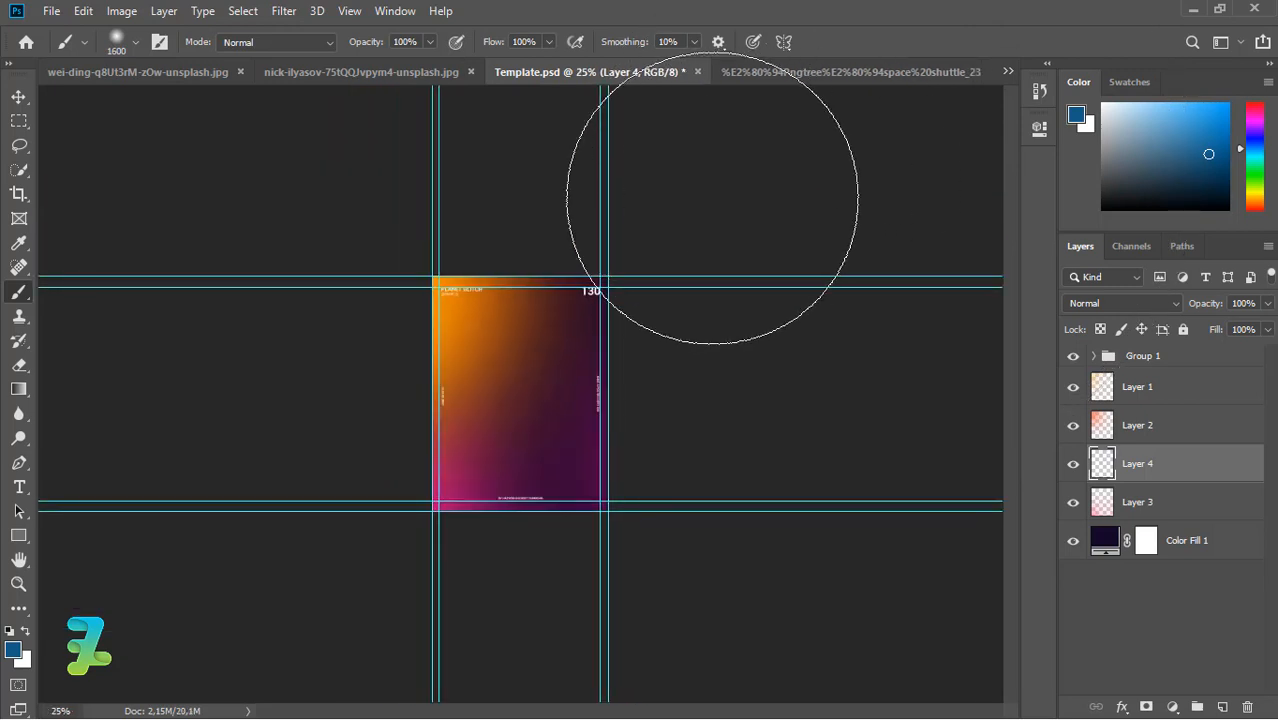
click(662, 216)
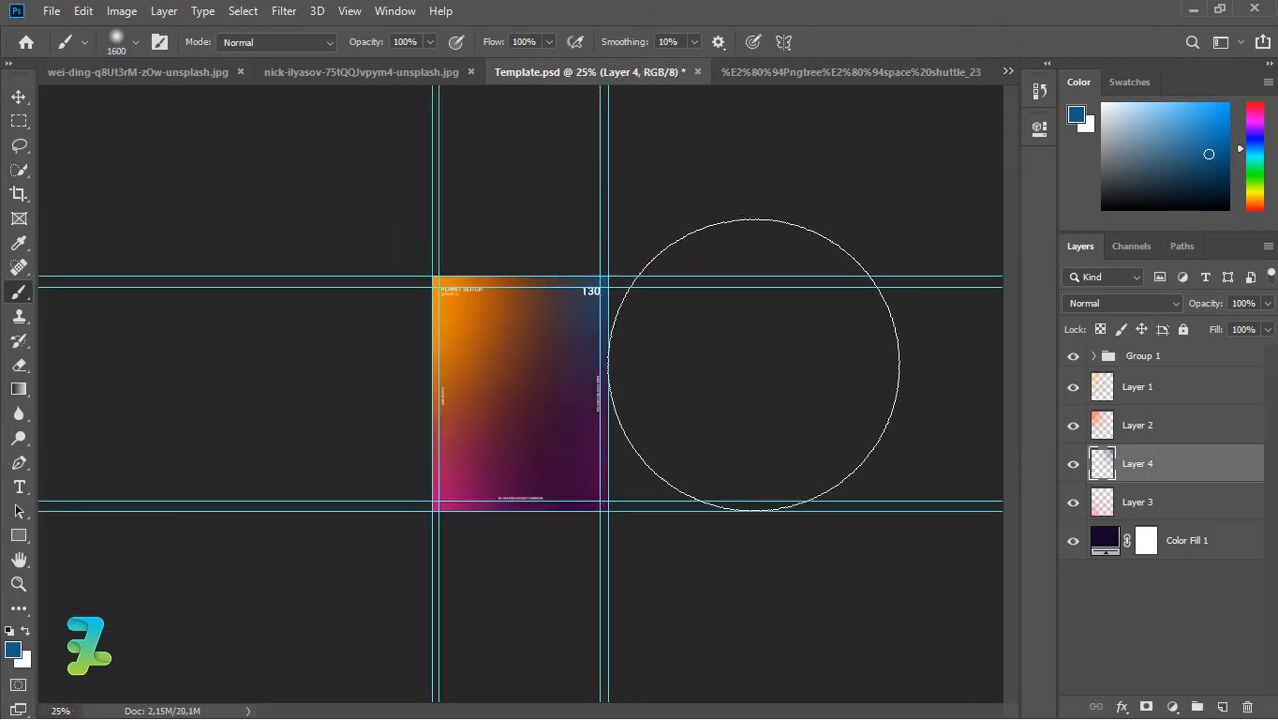
click(650, 219)
click(738, 359)
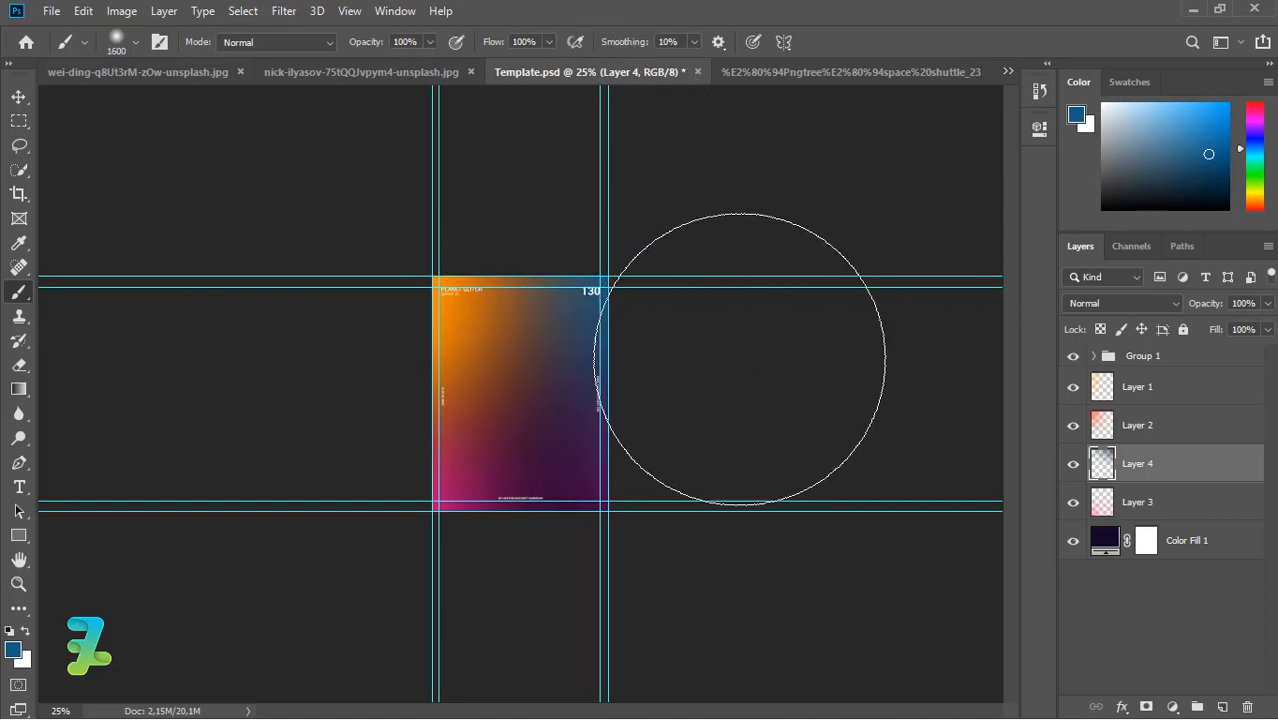
- Switch to the Move tool and add an empty layer directly above Layer 1
click(18, 96)
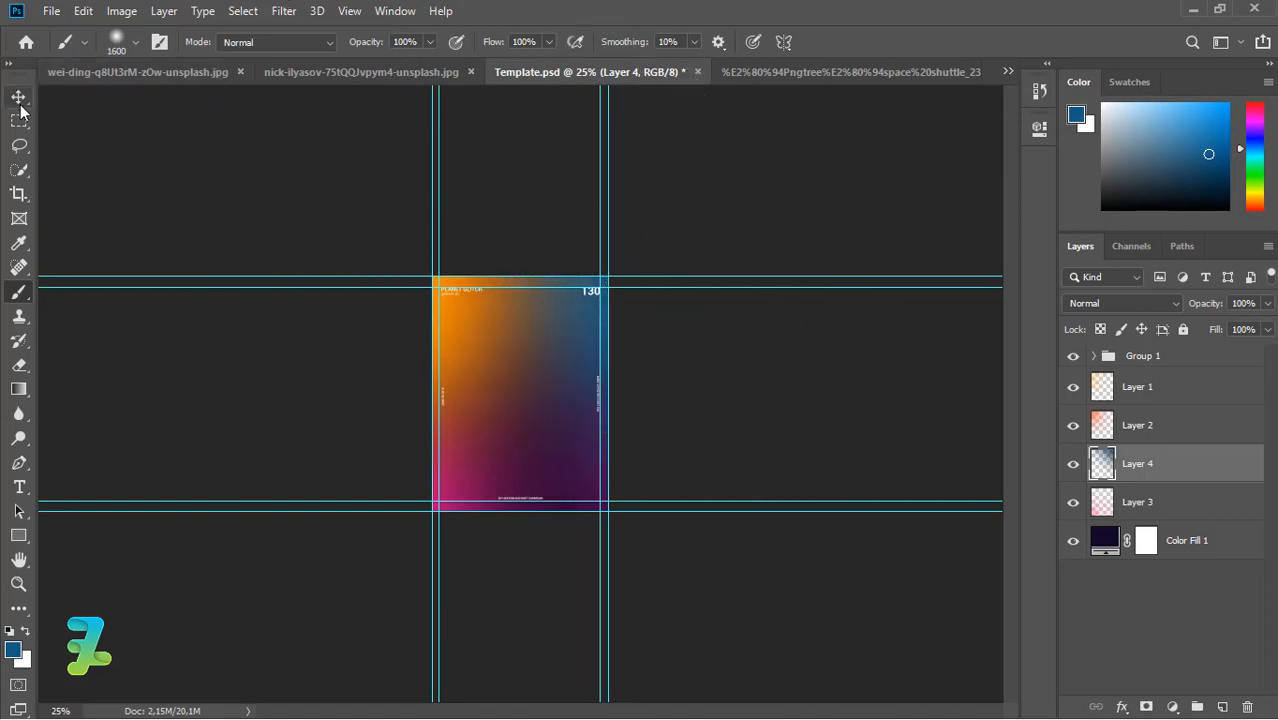
key(ctrl+plus)
key(ctrl+plus)
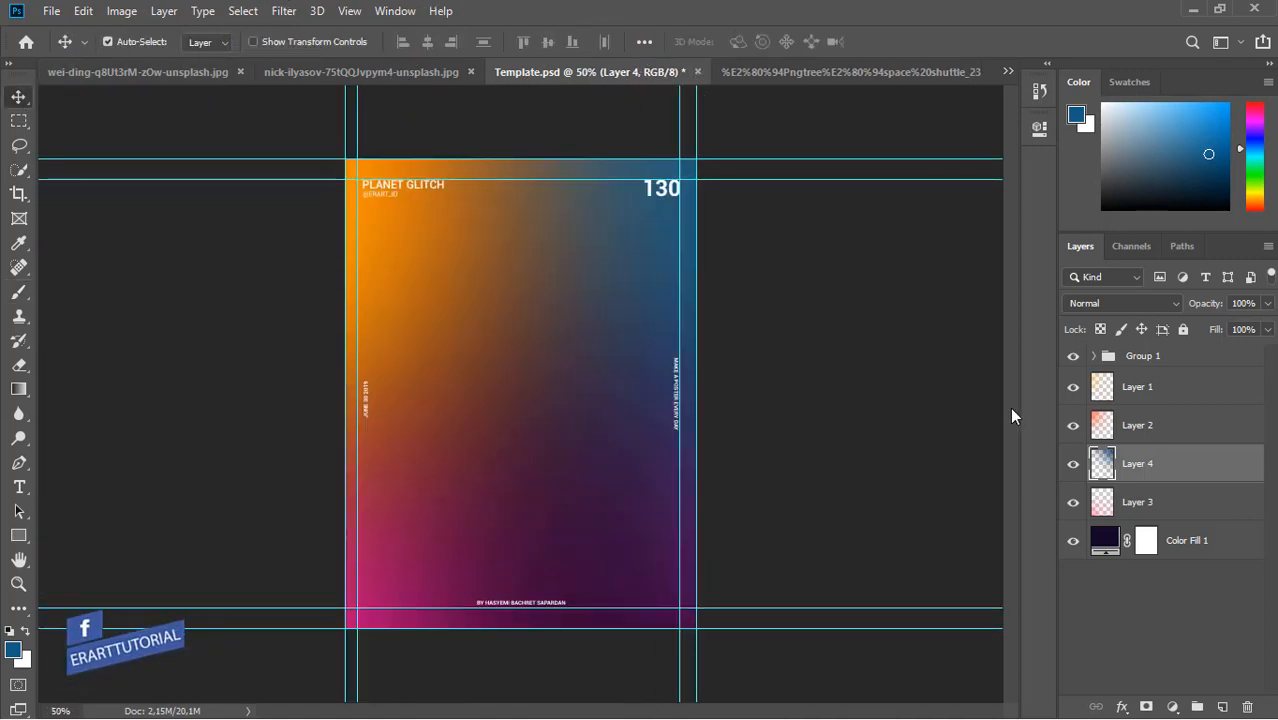
click(1127, 397)
click(1221, 707)
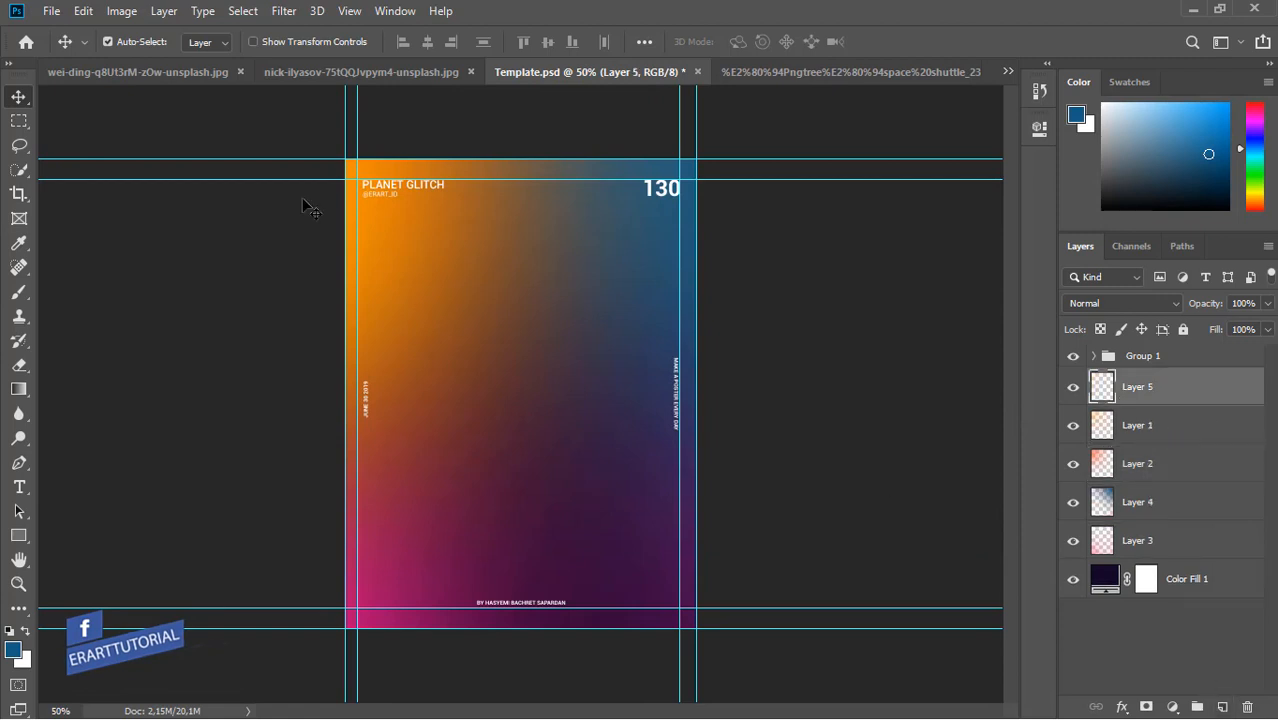
- Float the wei-ding portrait photo in its own window, copy its masked layer into Template.psd, and dock the window again
click(162, 66)
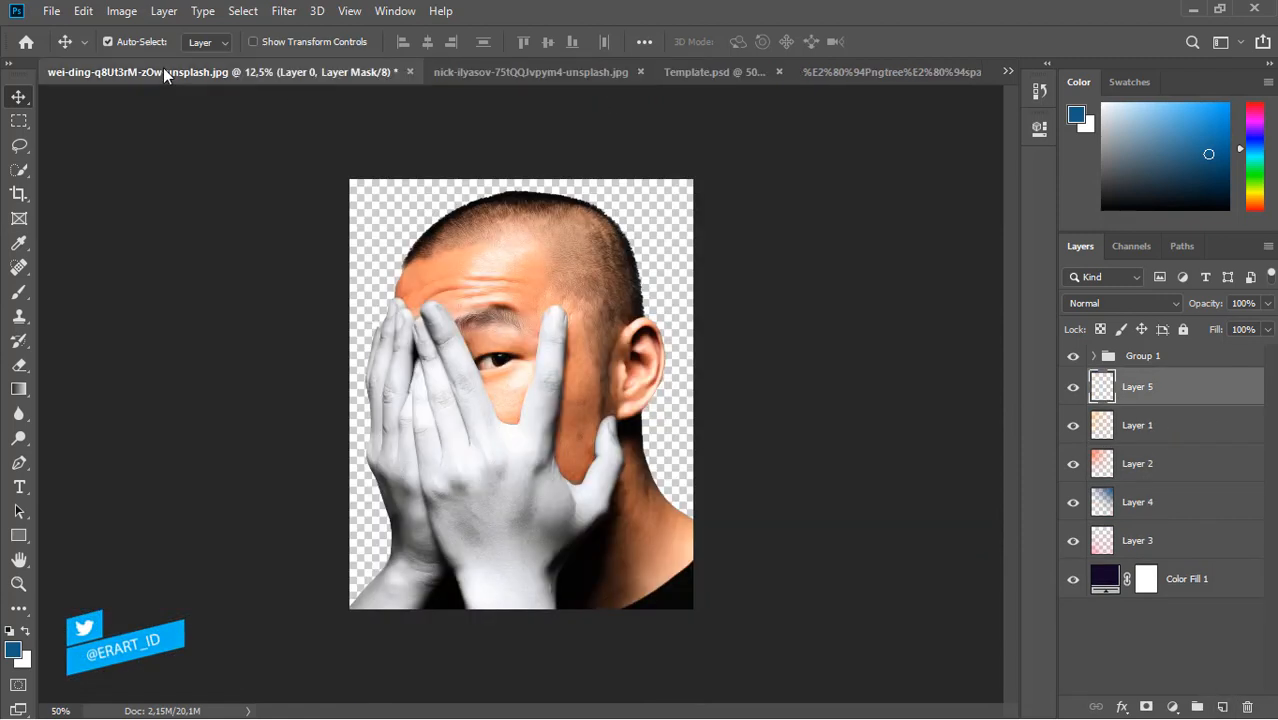
right_click(163, 67)
click(214, 138)
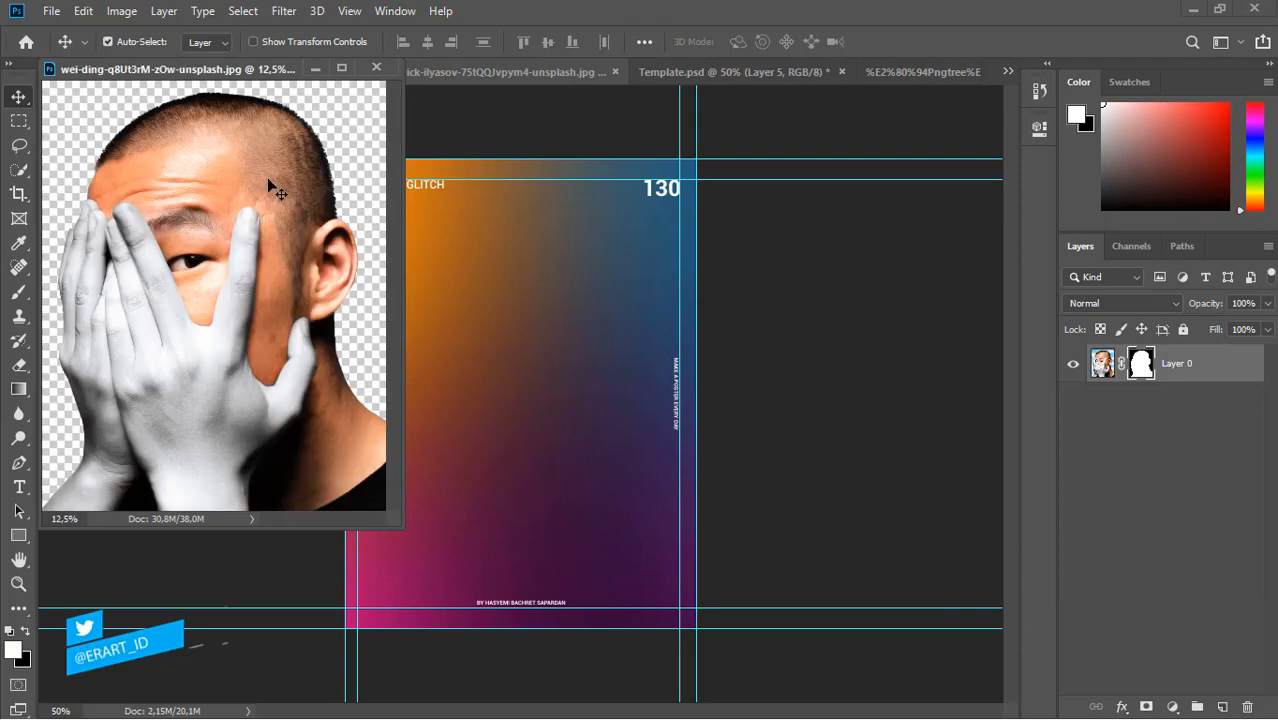
drag(267, 177, 509, 357)
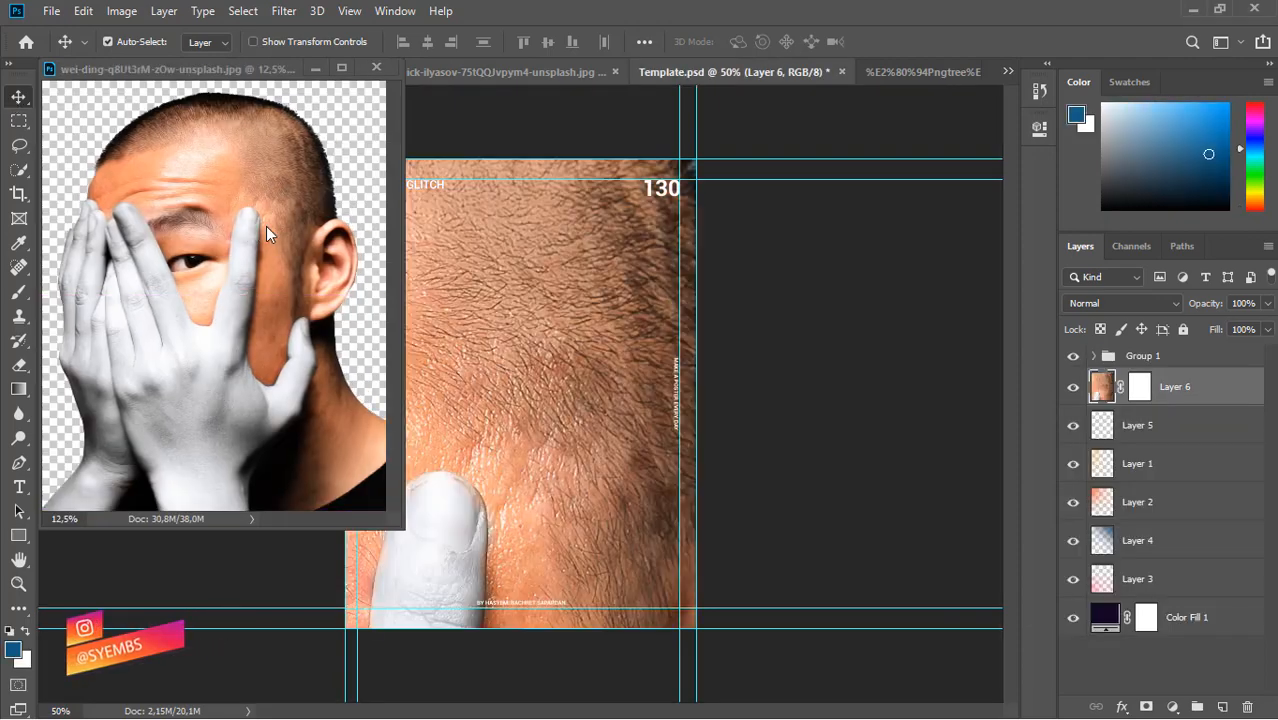
drag(204, 69, 501, 75)
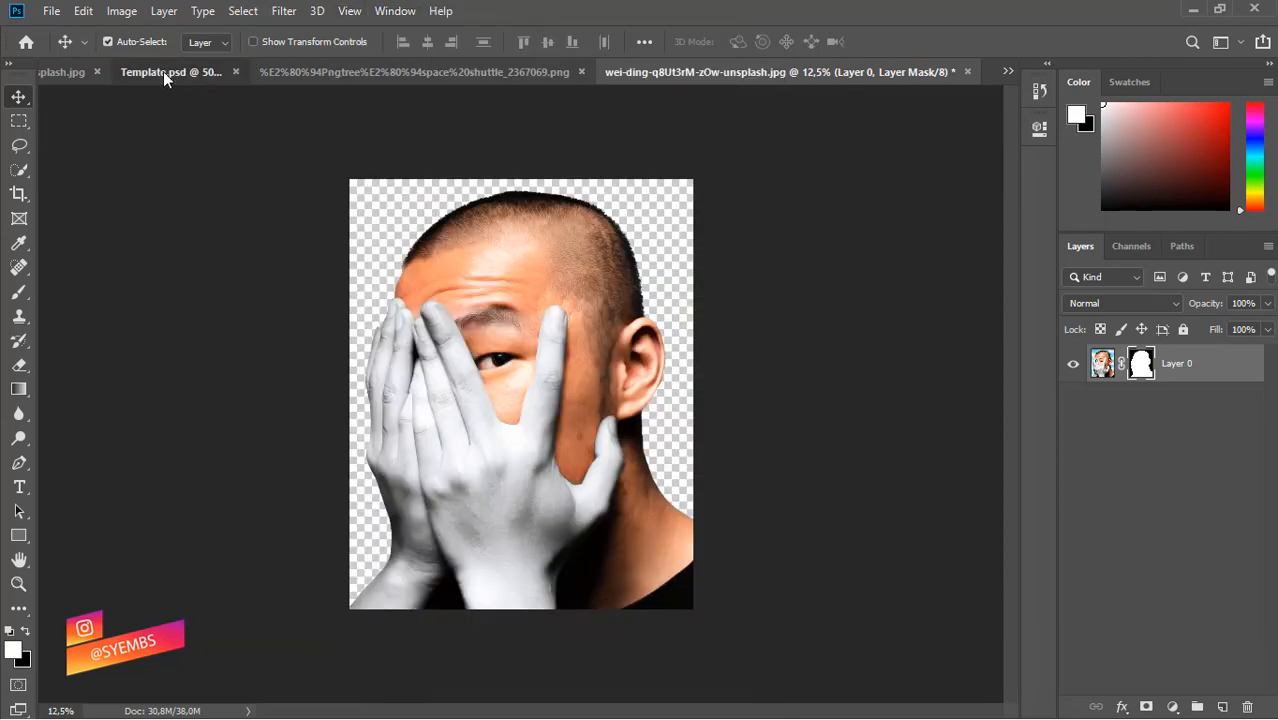
- Scale the portrait layer in Template.psd down to about 24.26% and place it over the poster's lower part against the right edge
click(163, 71)
key(ctrl+minus)
key(ctrl+minus)
key(ctrl+minus)
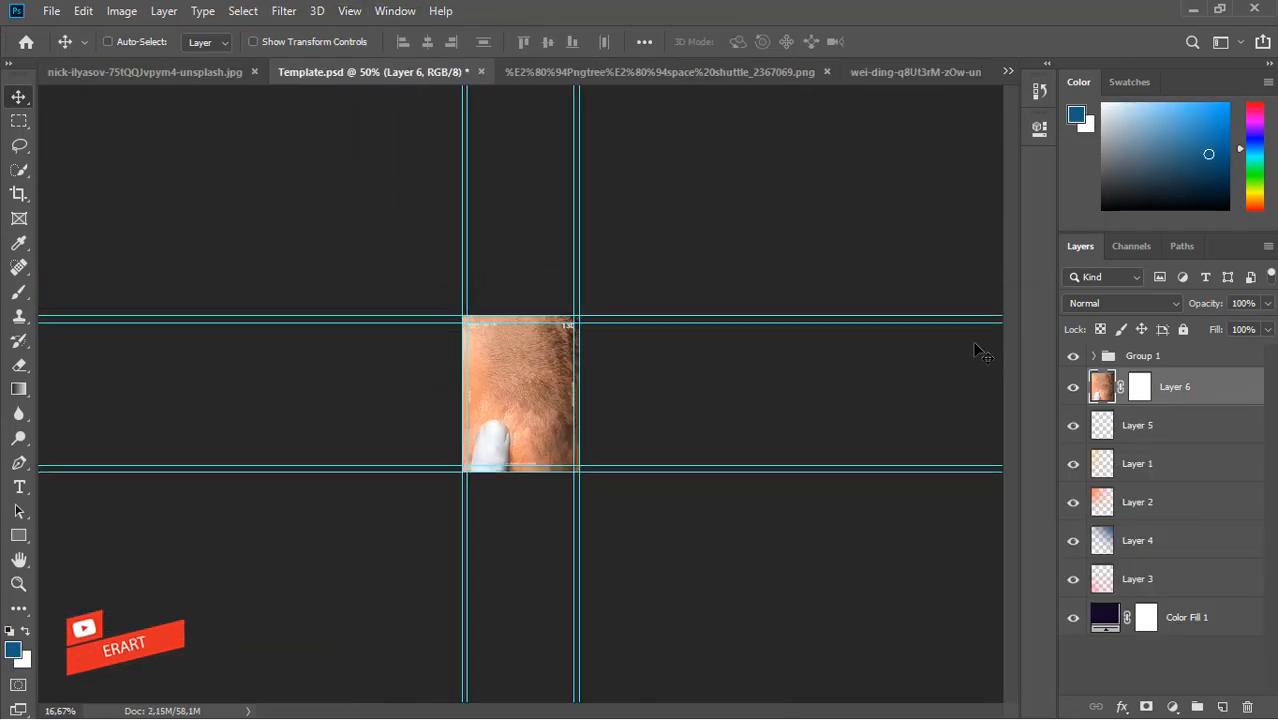
key(ctrl+t)
key(ctrl+minus)
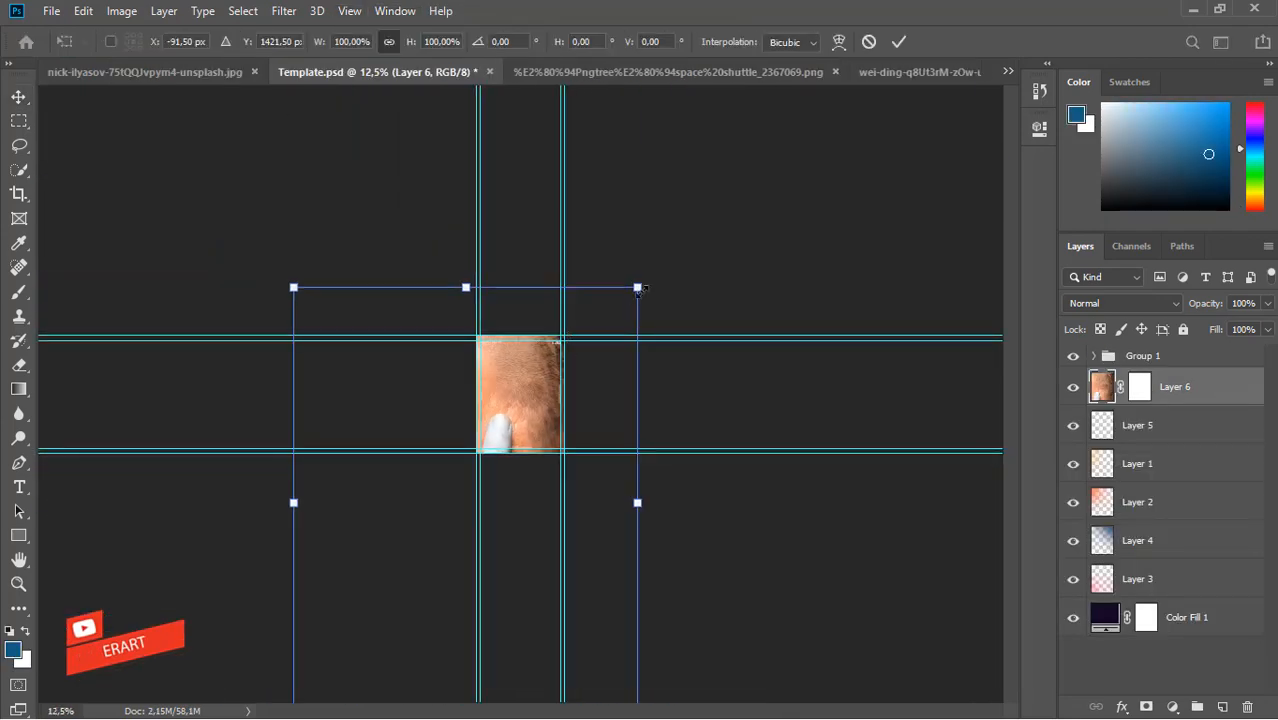
drag(638, 288, 563, 356)
key(ctrl+plus)
key(ctrl+plus)
key(ctrl+plus)
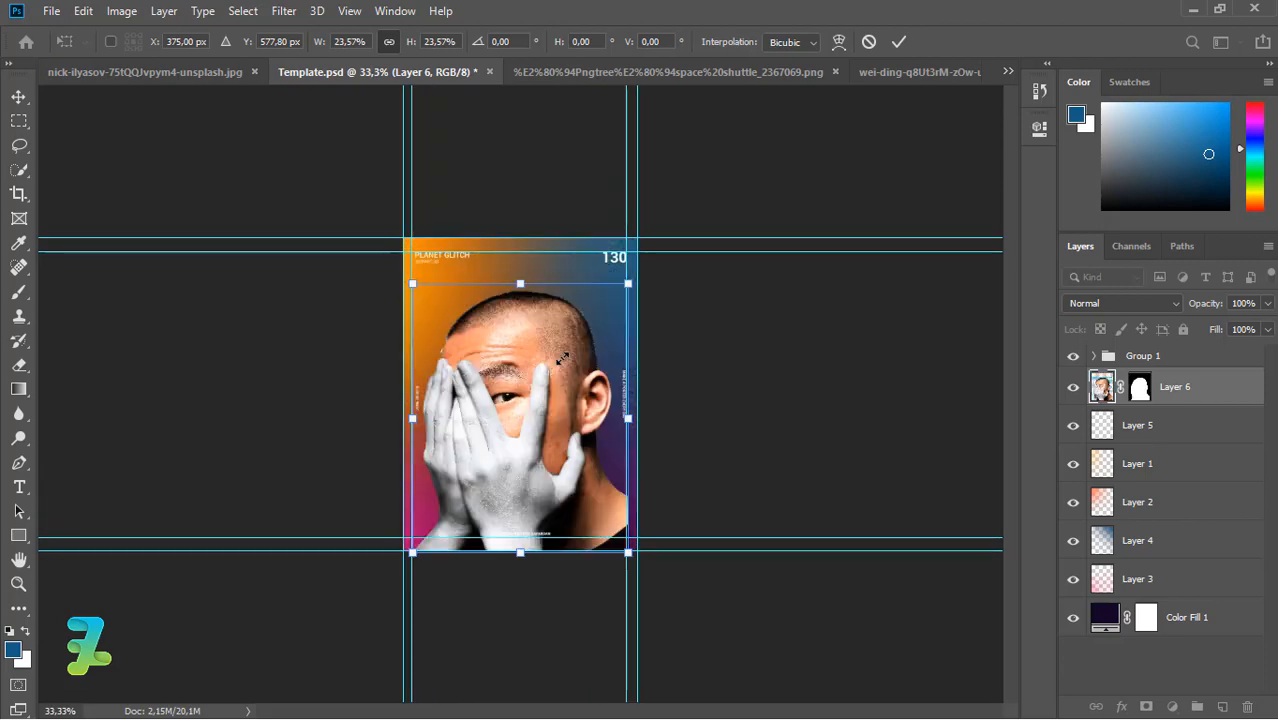
key(ctrl+plus)
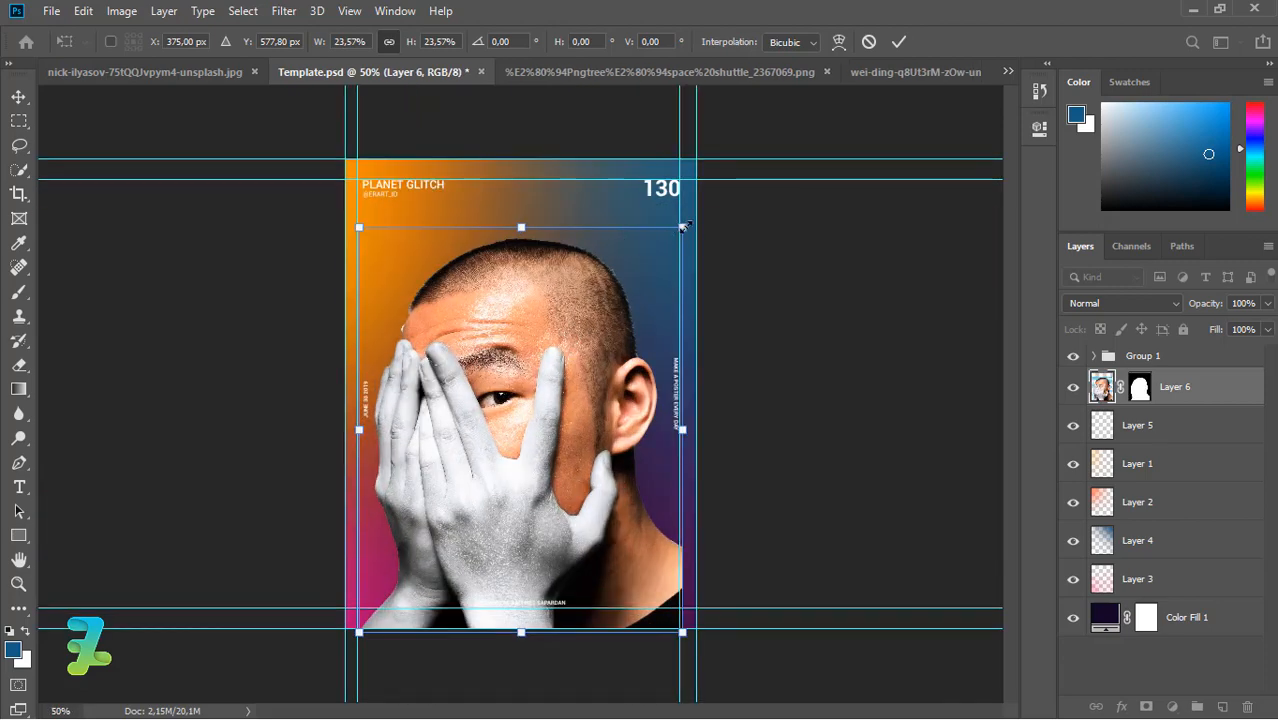
drag(683, 227, 693, 220)
mouse_move(576, 371)
mouse_down()
mouse_move(589, 362)
mouse_move(587, 374)
mouse_up()
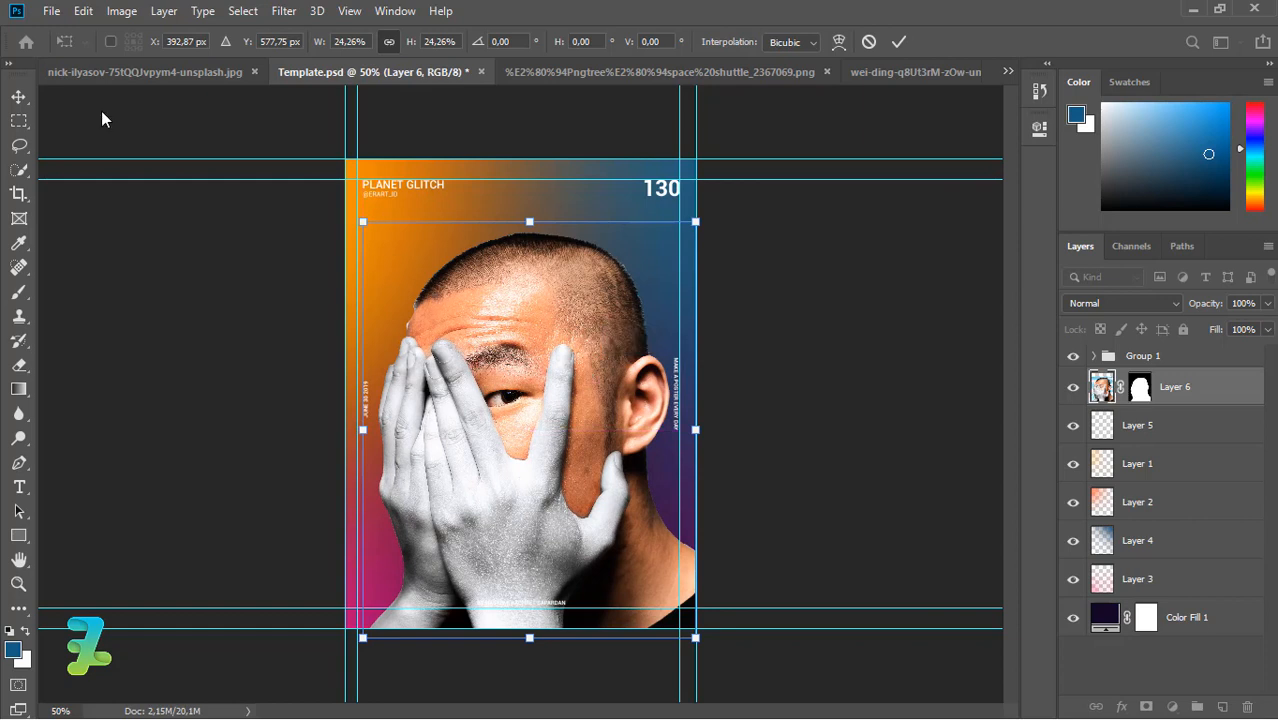
key(Return)
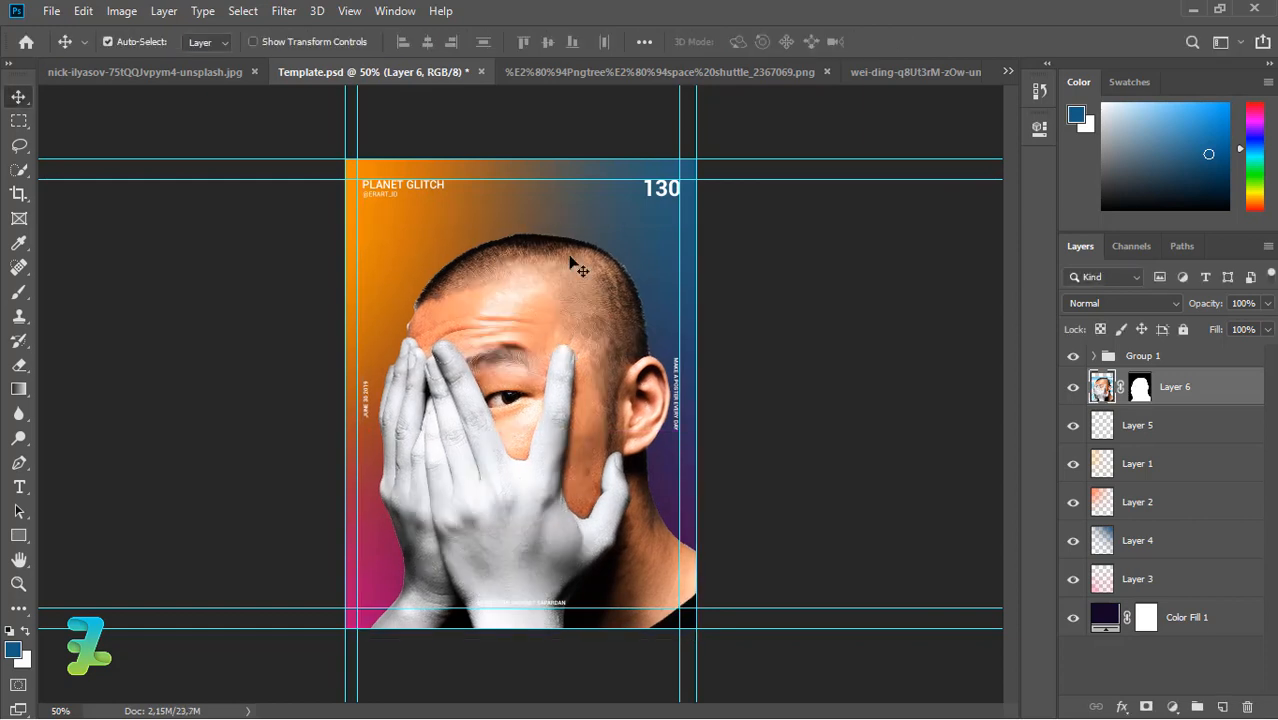
- Shrink the portrait layer to 93.75% and move it slightly lower, with its right side on the inner right guide
key(ctrl+t)
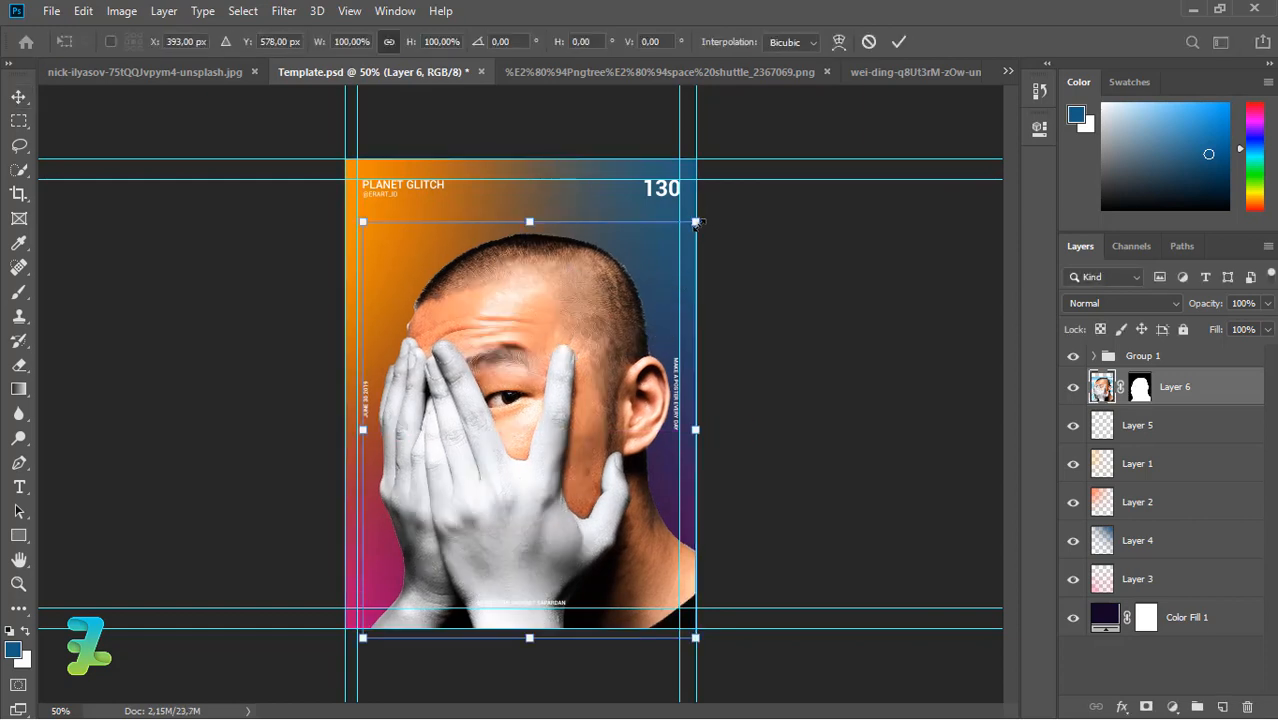
drag(698, 224, 687, 236)
drag(586, 390, 579, 409)
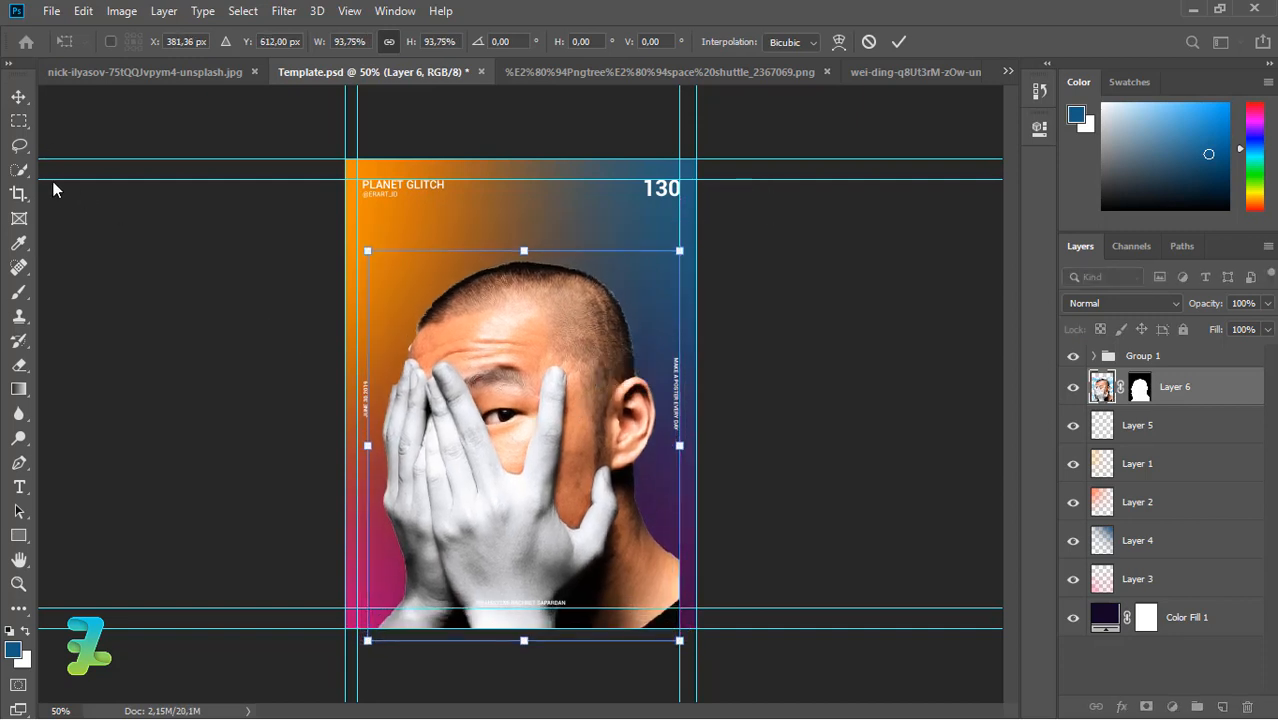
key(Return)
- Add an Exposure adjustment clipped to the portrait with exposure -0.17, offset -0.0542 and gamma correction 0.68
click(1173, 706)
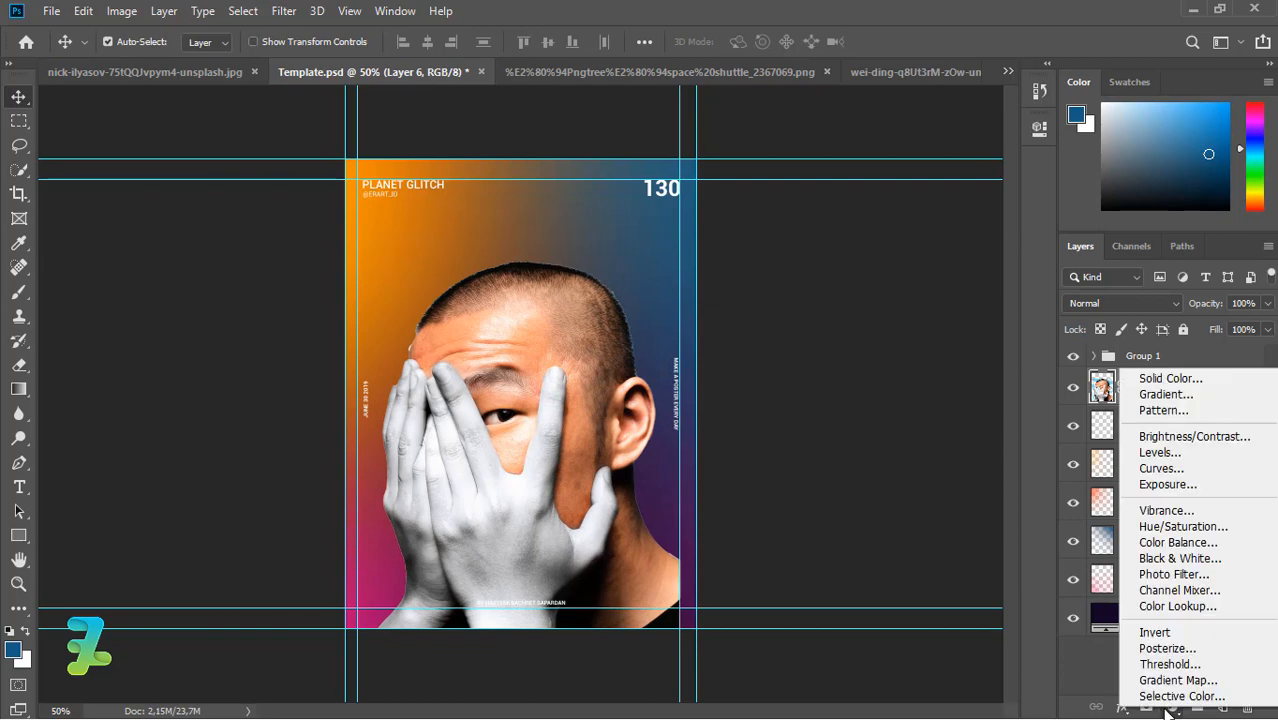
click(1230, 485)
right_click(1237, 392)
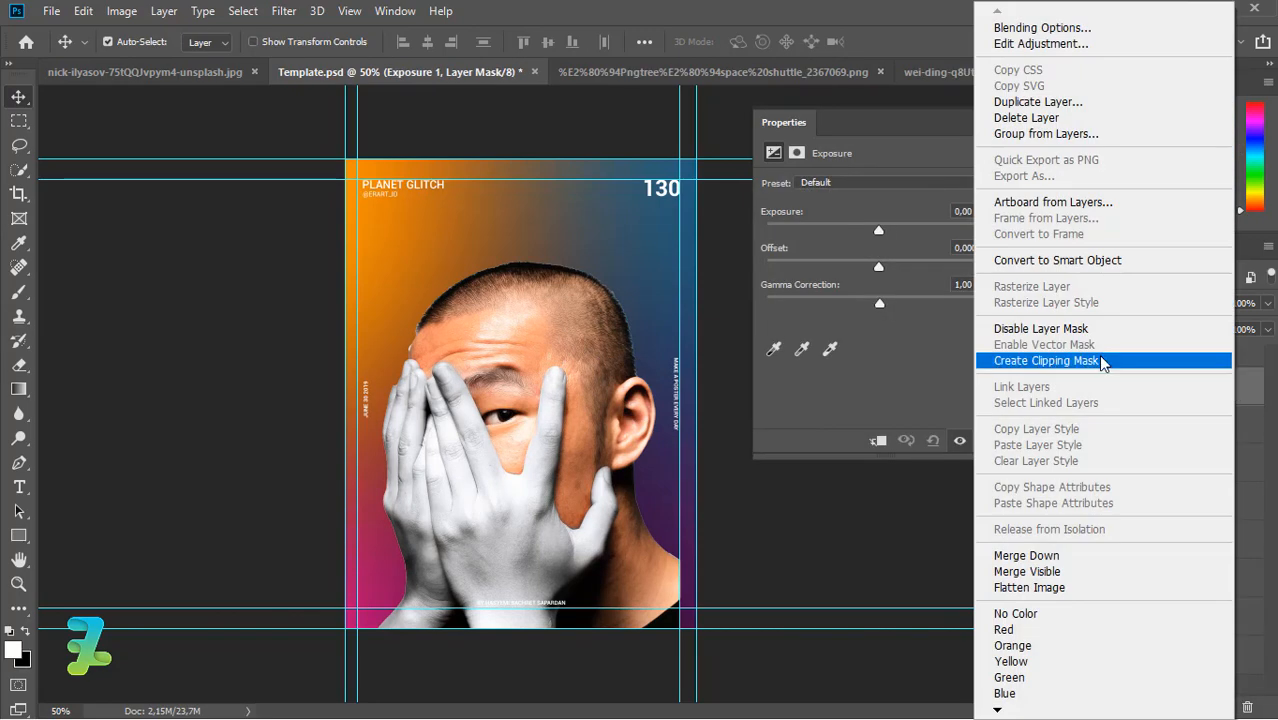
click(1025, 360)
drag(879, 305, 875, 235)
- Add a Color Lookup adjustment with the 3Strip.look 3D LUT above the Exposure adjustment and clip it to the portrait
click(1175, 705)
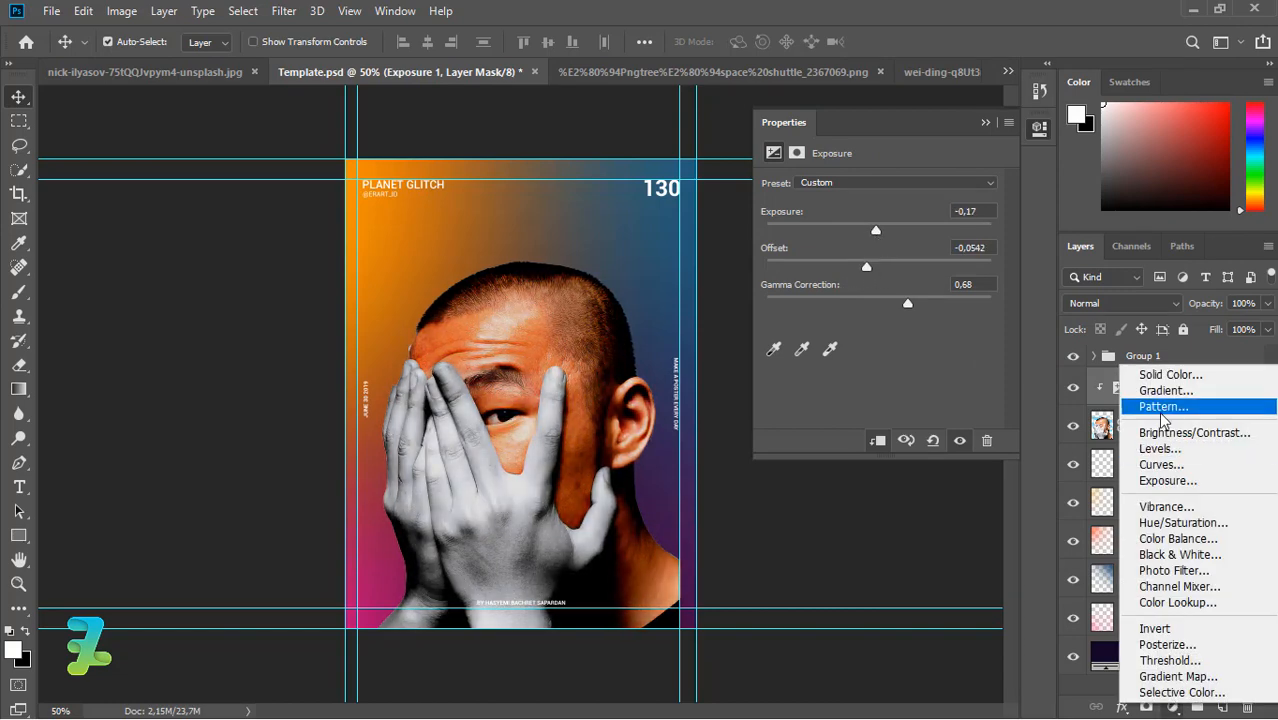
click(1176, 602)
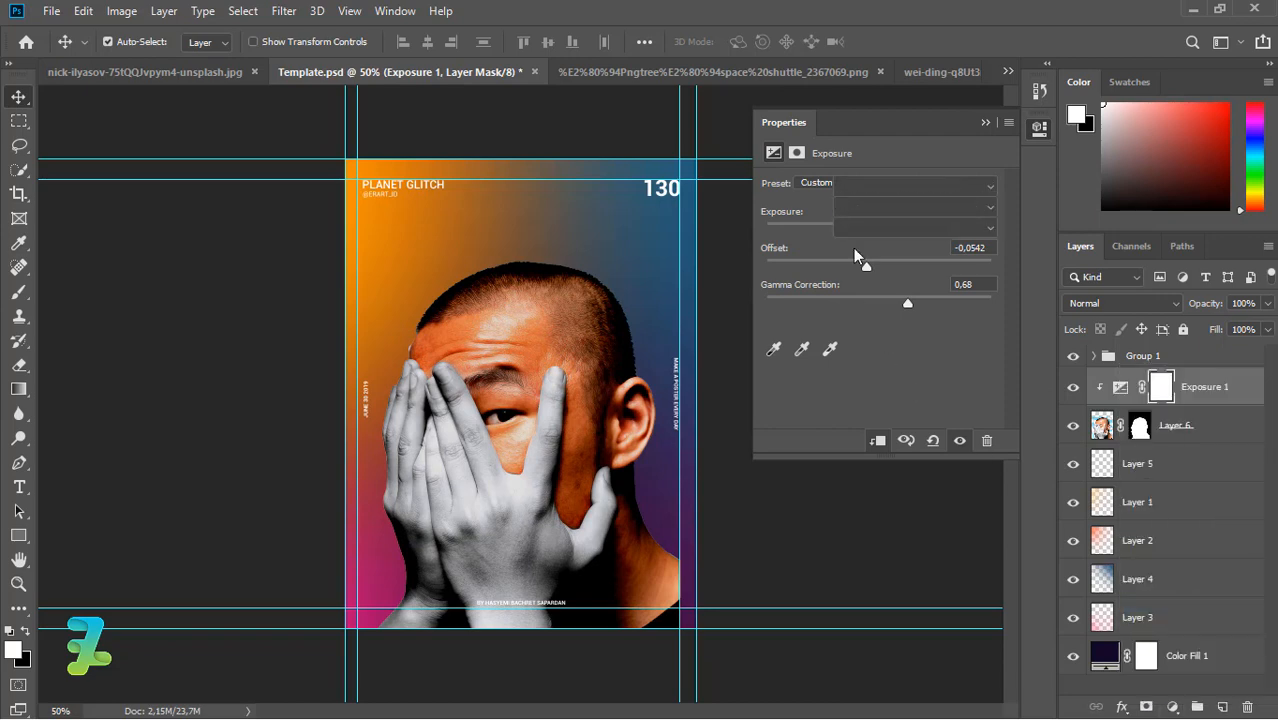
click(851, 186)
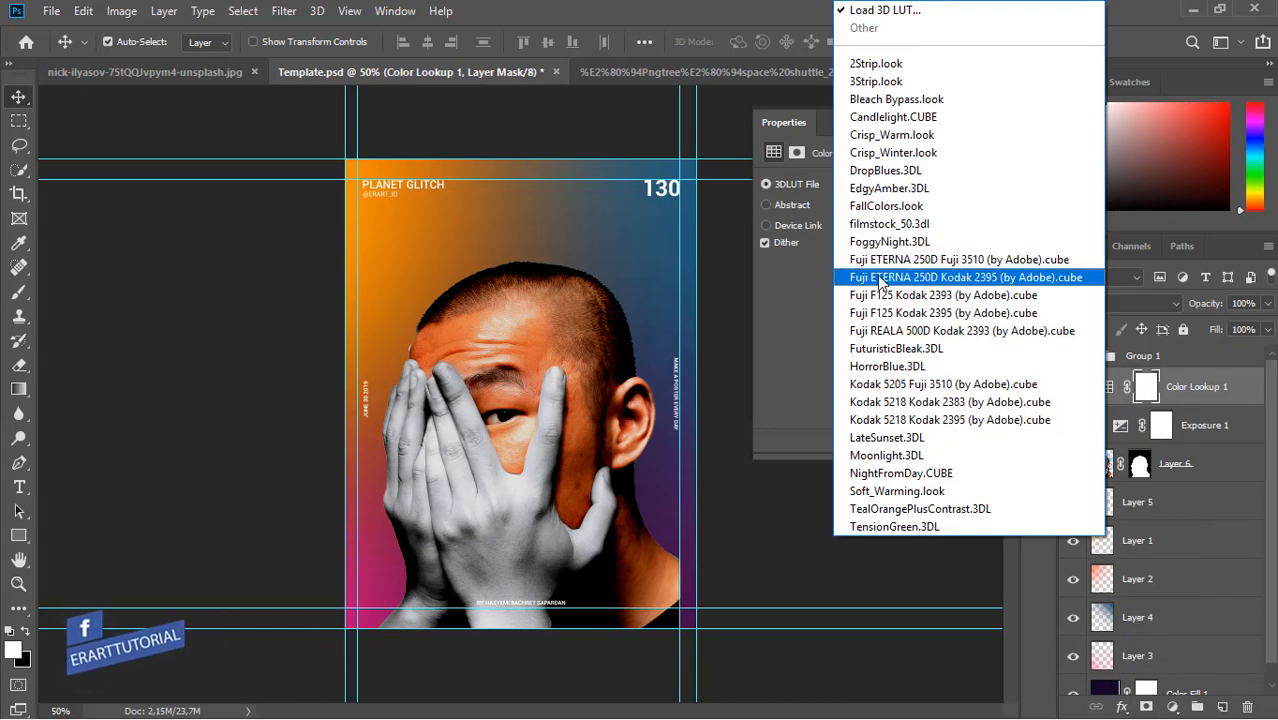
click(879, 80)
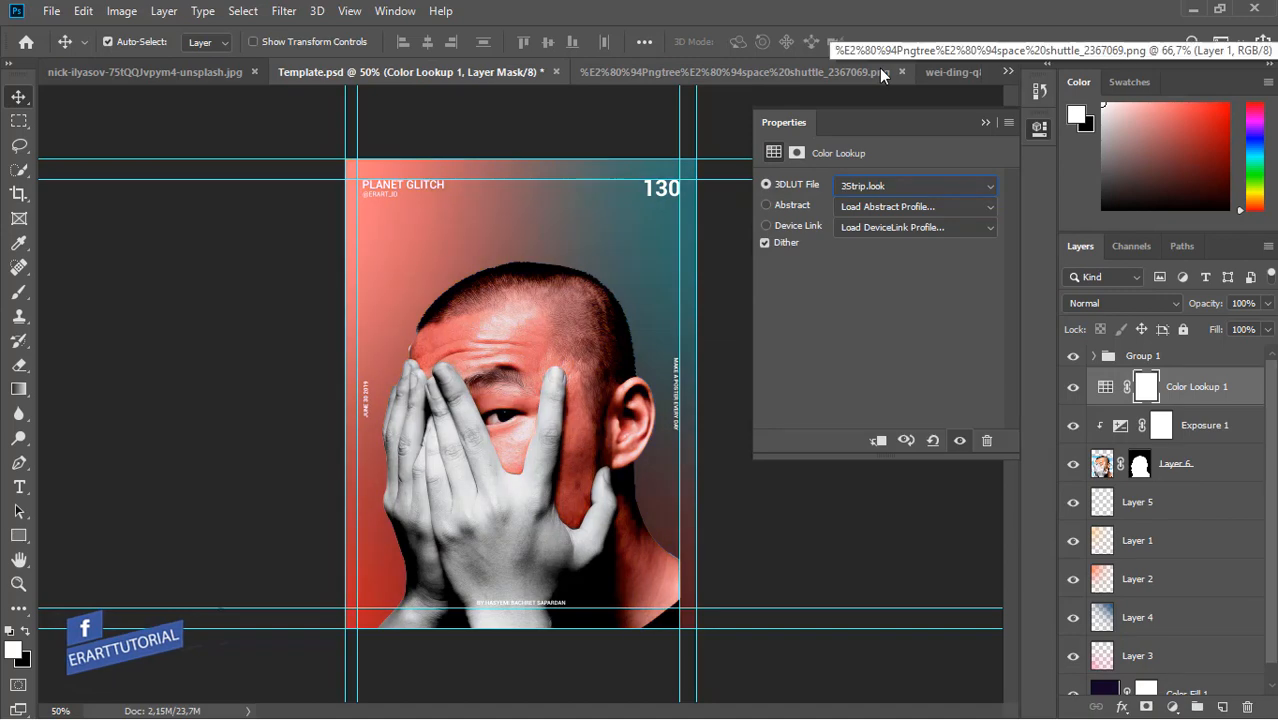
right_click(1243, 381)
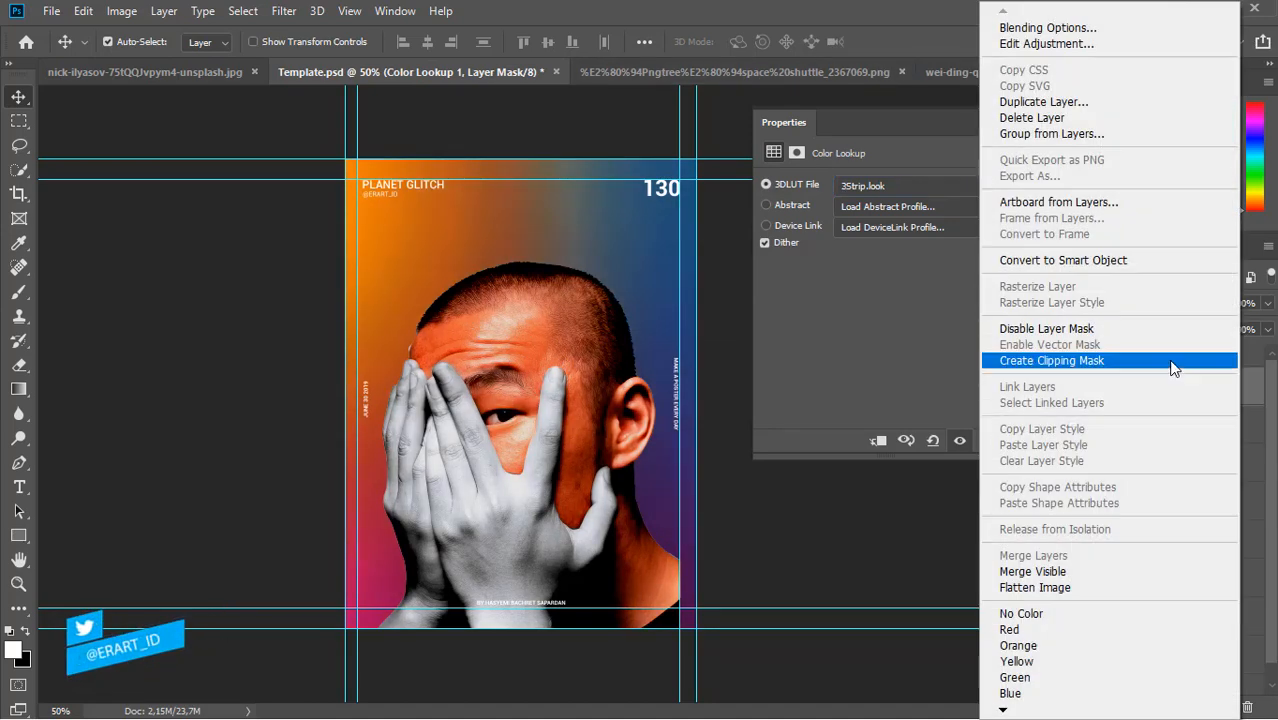
click(1000, 359)
- Try out the Color Lookup's 3D LUTs, settle on Soft_Warming.look and set the adjustment layer's opacity to 63%
click(886, 186)
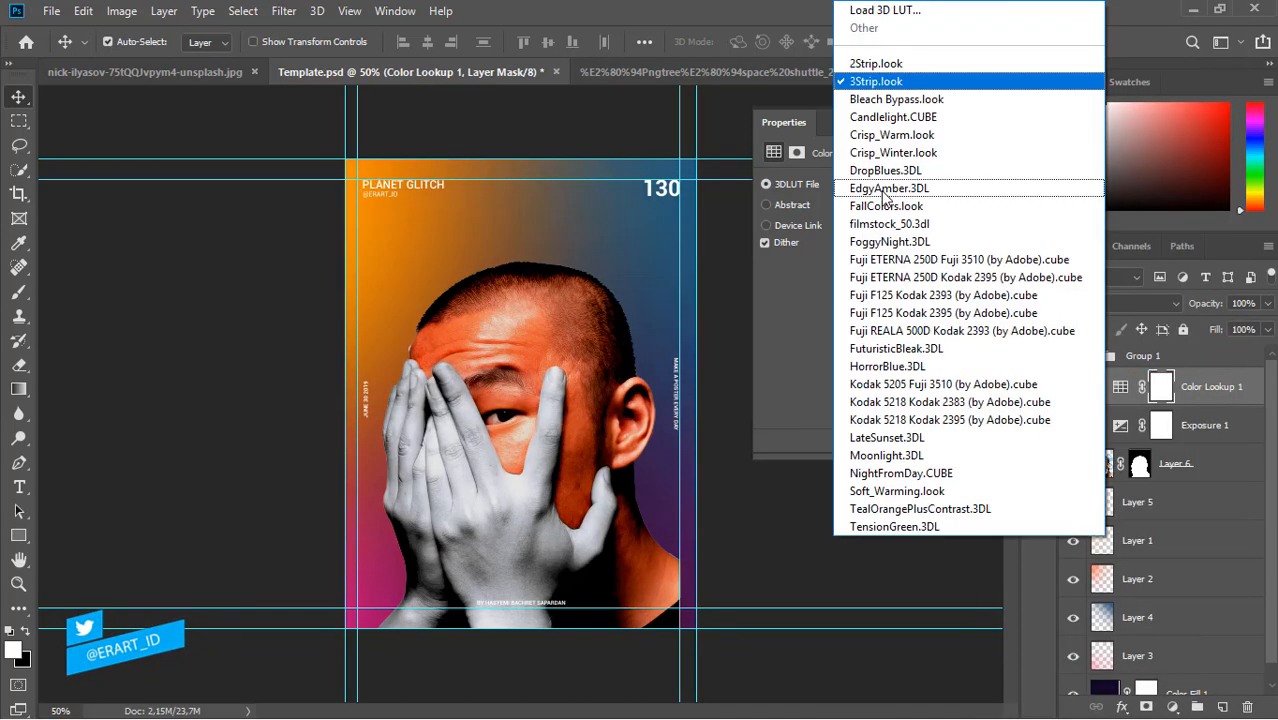
click(863, 115)
key(Up)
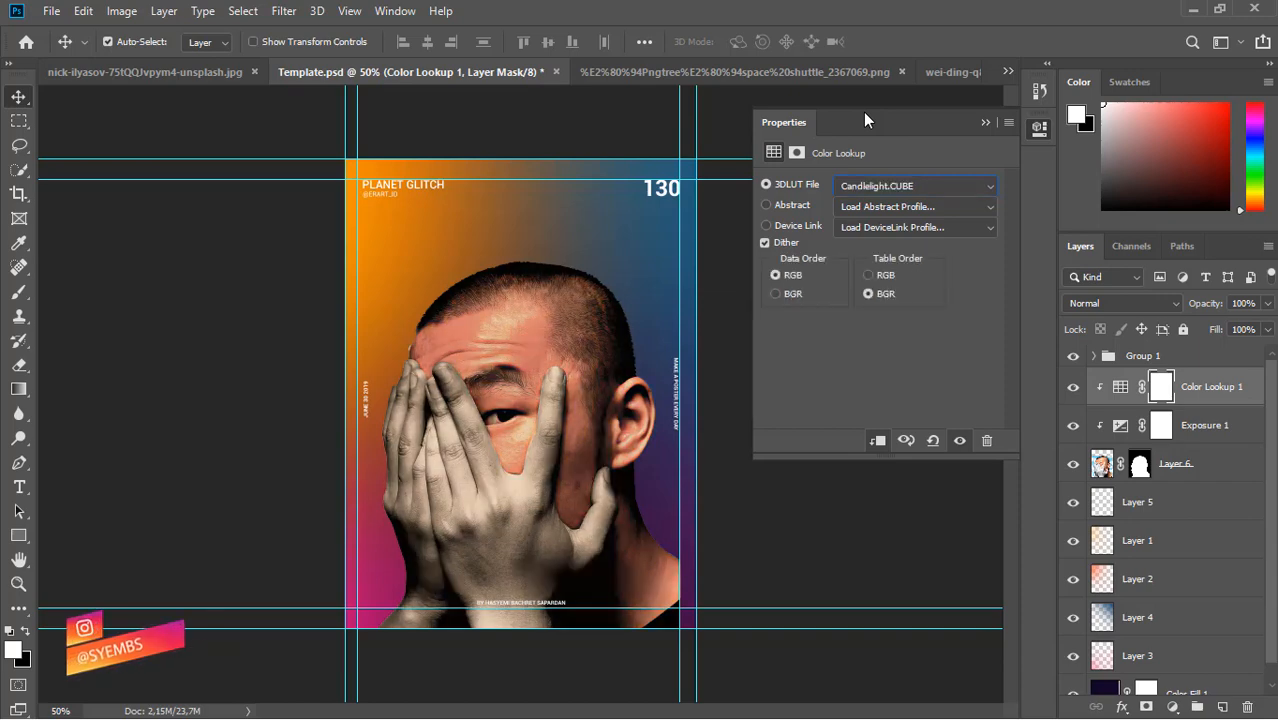
key(Down)
key(Down)
key(Down)
key(Down)
key(Down)
key(Down)
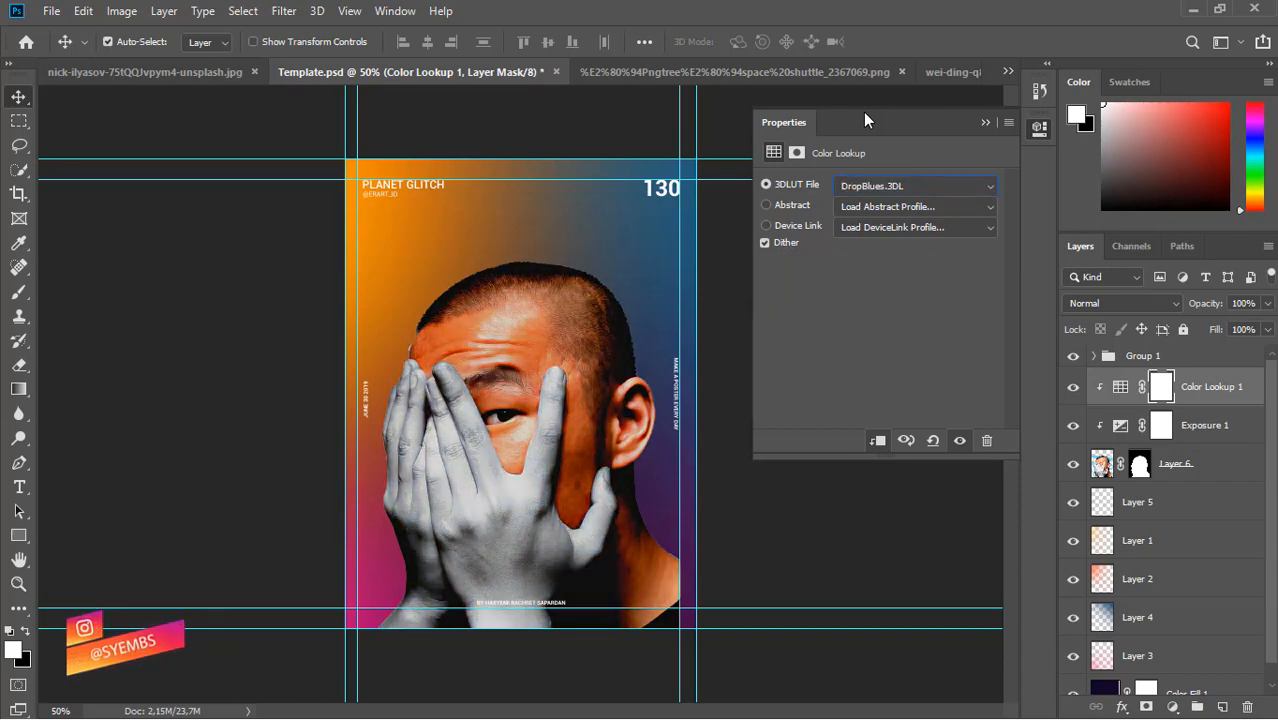
key(Down)
key(Down)
key(Down)
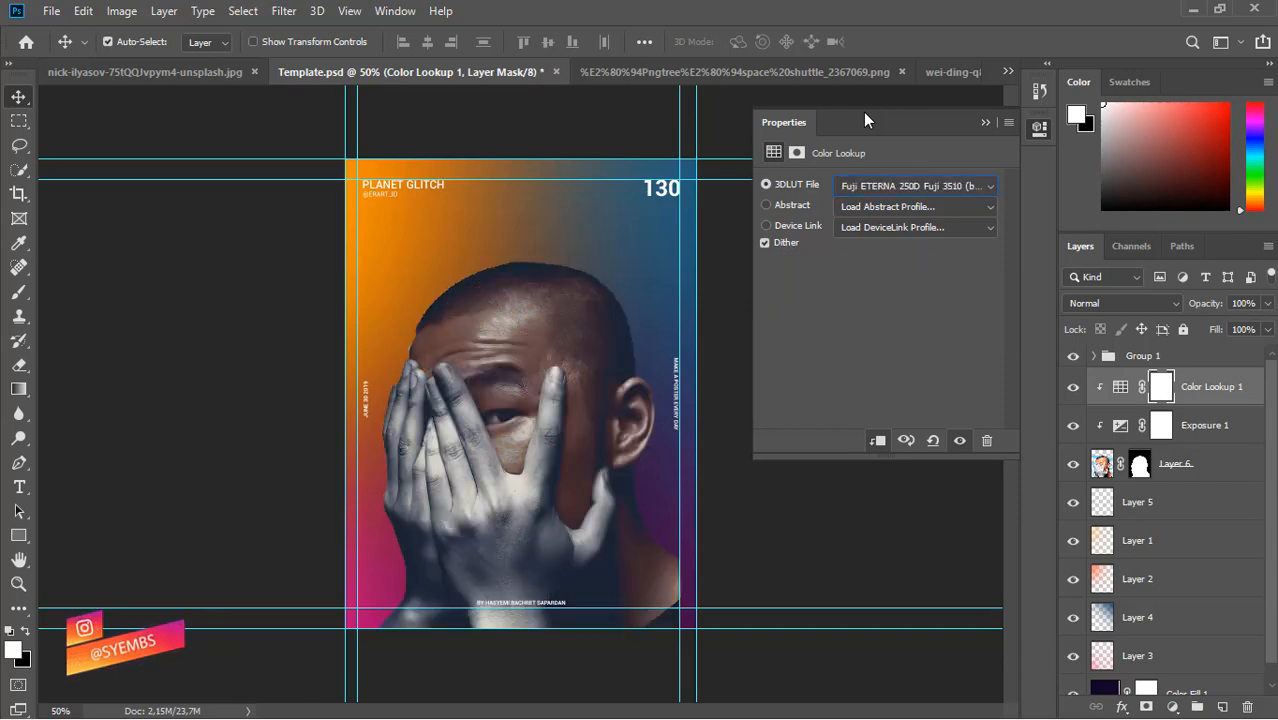
key(Down)
key(Down)
key(Down)
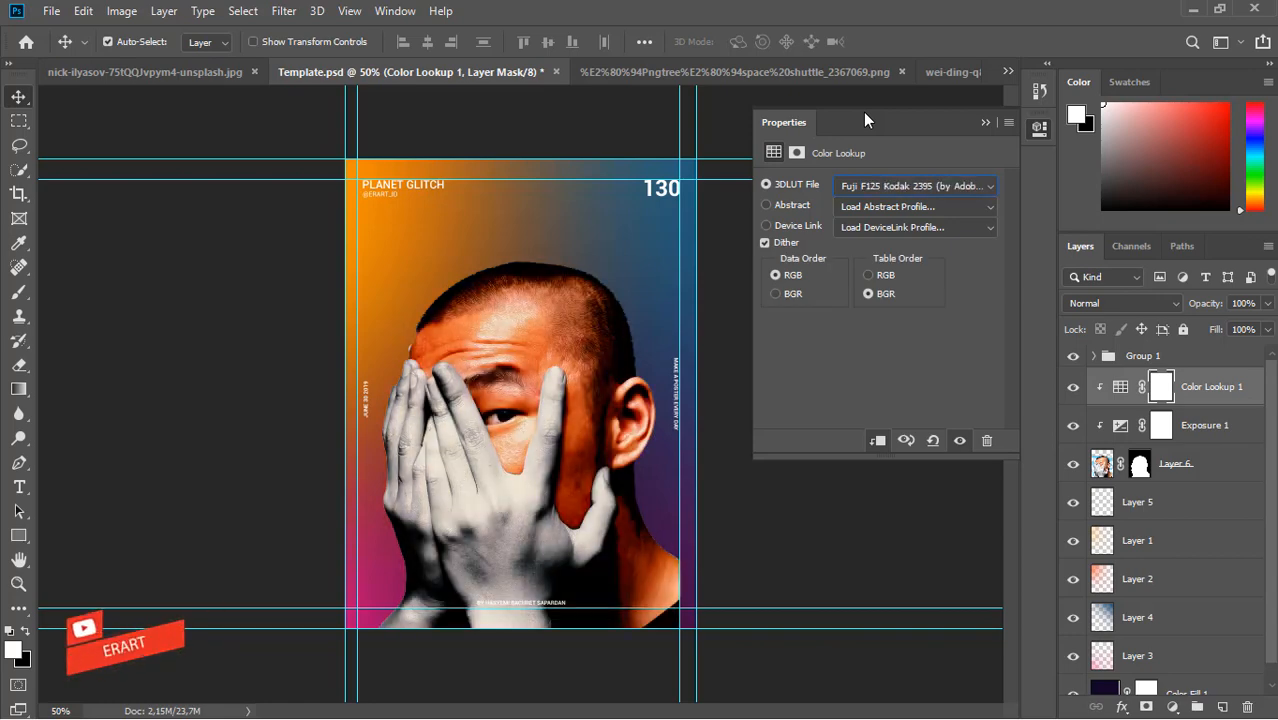
key(Down)
key(Down)
key(Down)
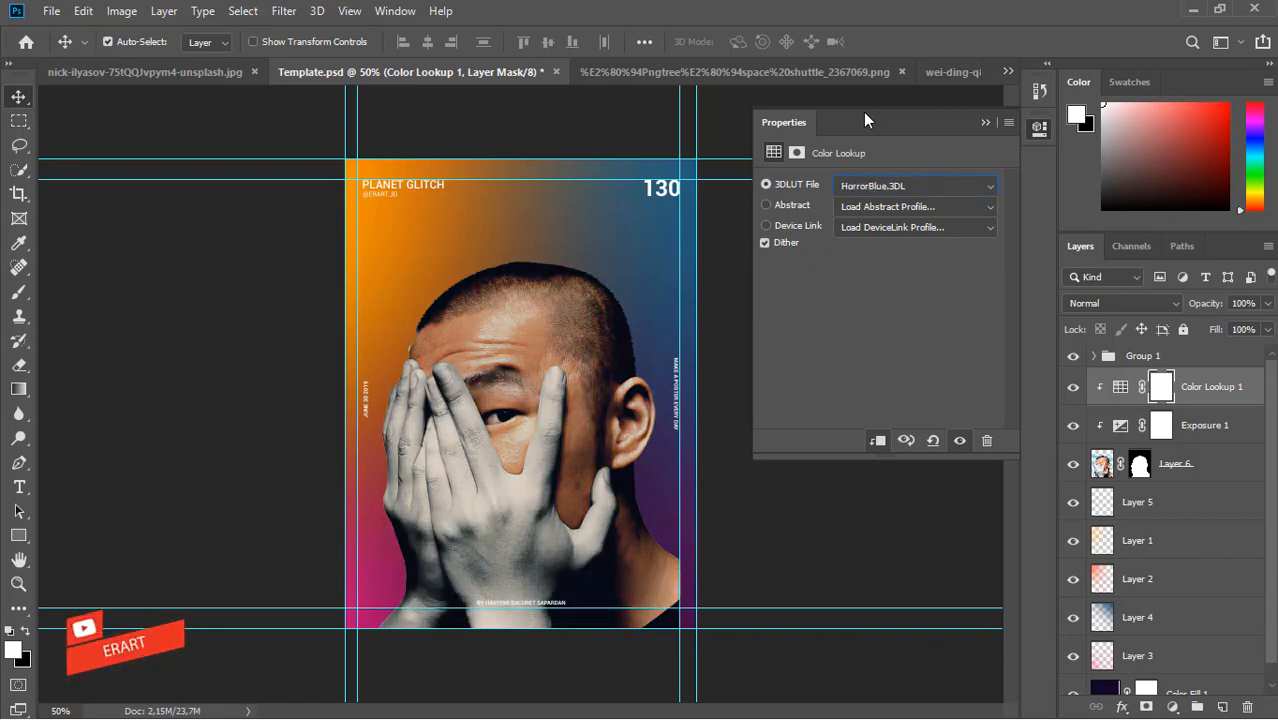
key(Down)
key(Down)
key(Down)
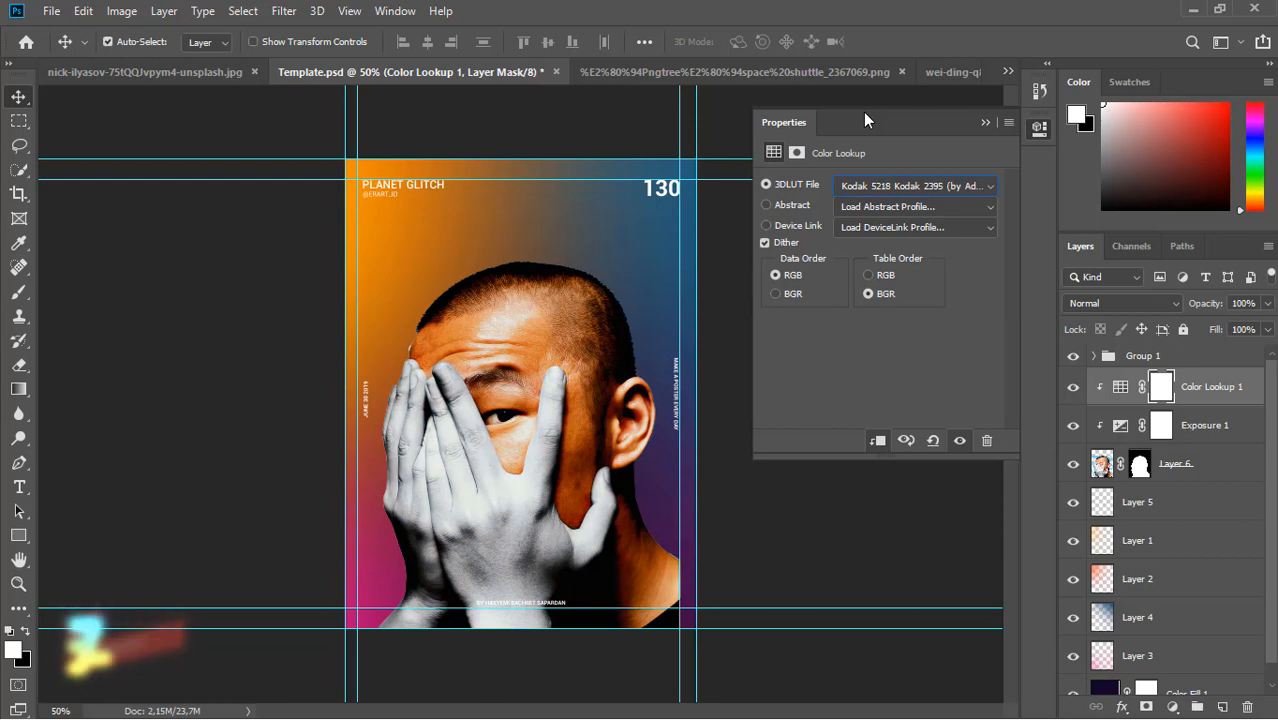
key(Down)
key(Down)
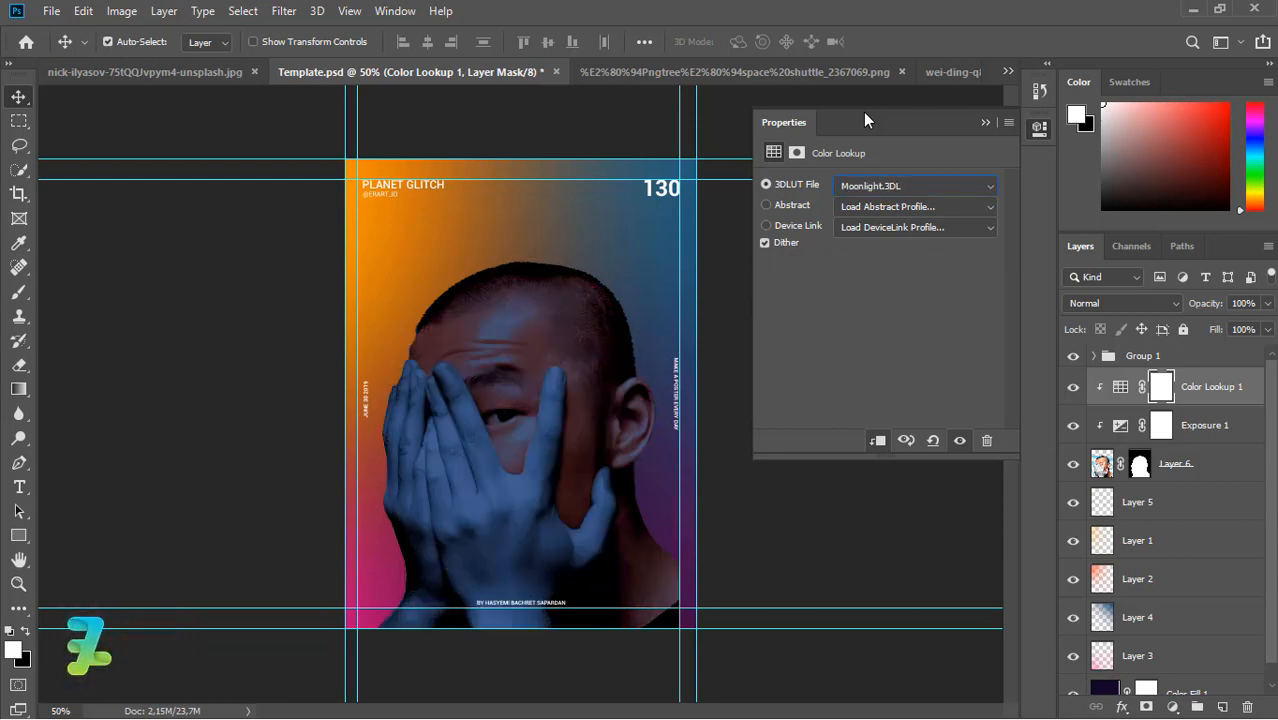
key(Down)
key(Down)
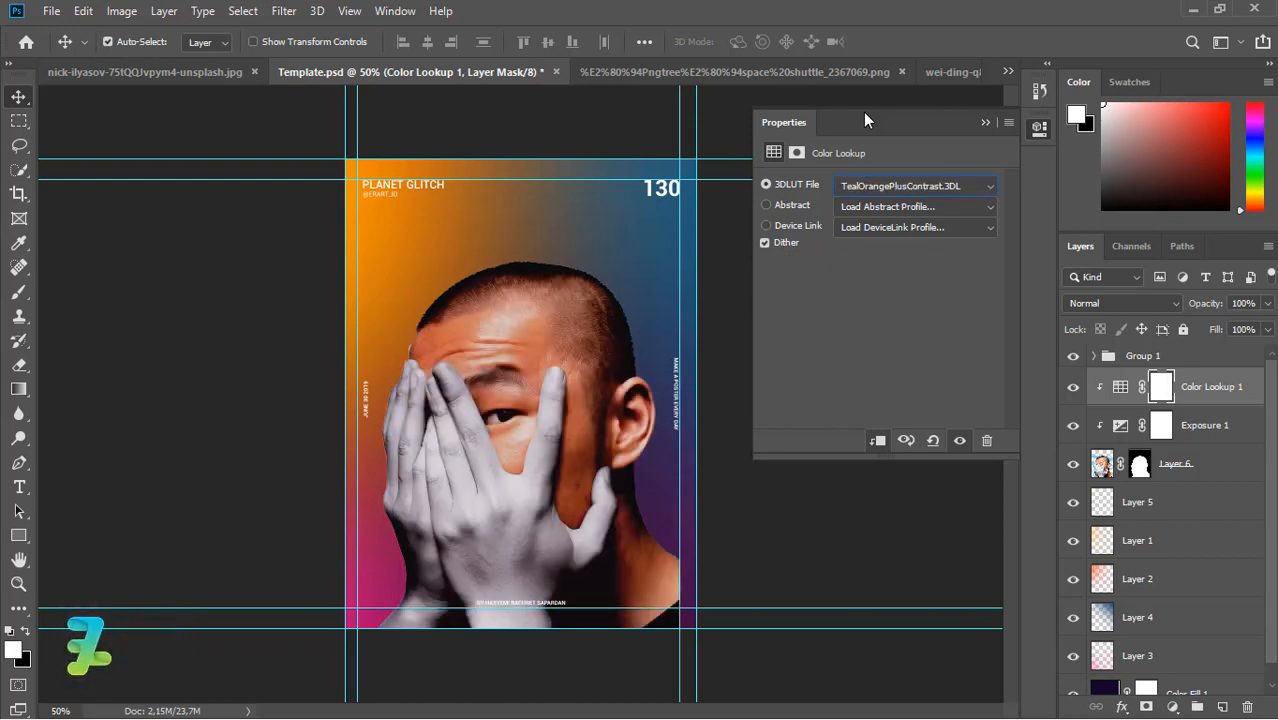
key(Up)
click(1266, 305)
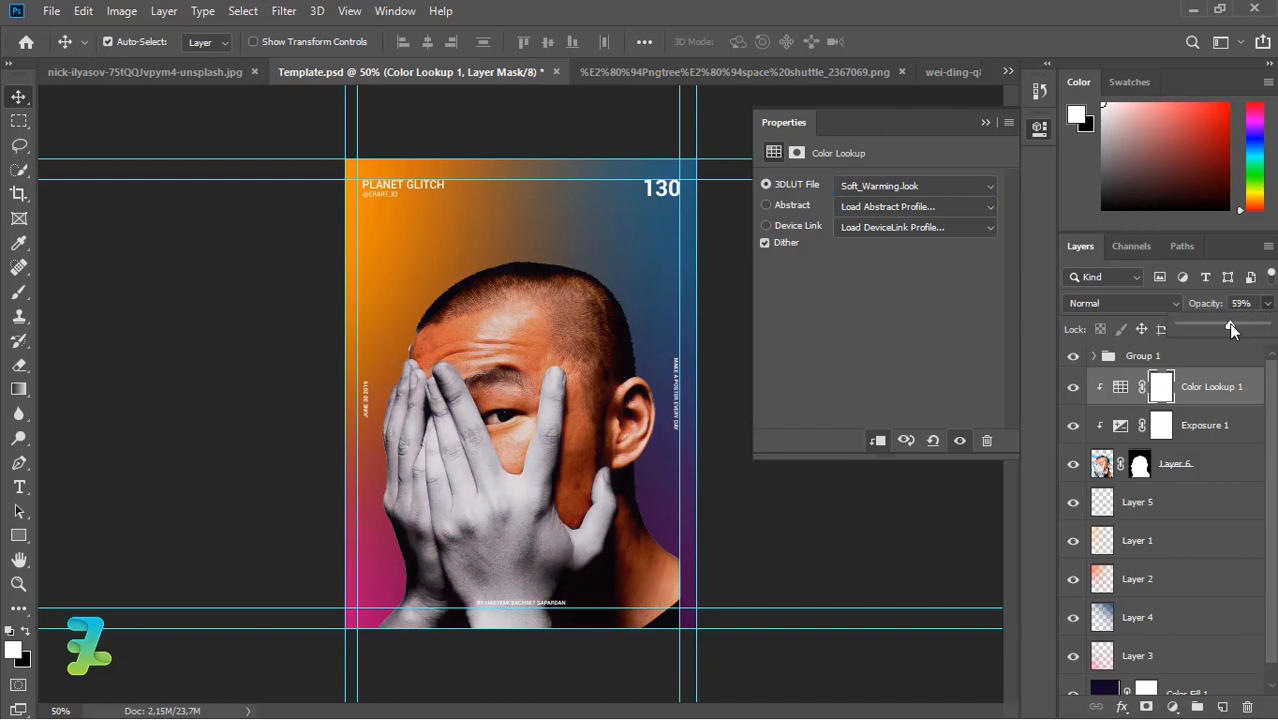
drag(1221, 325, 1234, 325)
- Add a Brightness/Contrast adjustment clipped to the portrait with brightness 8 and contrast -9
click(1180, 705)
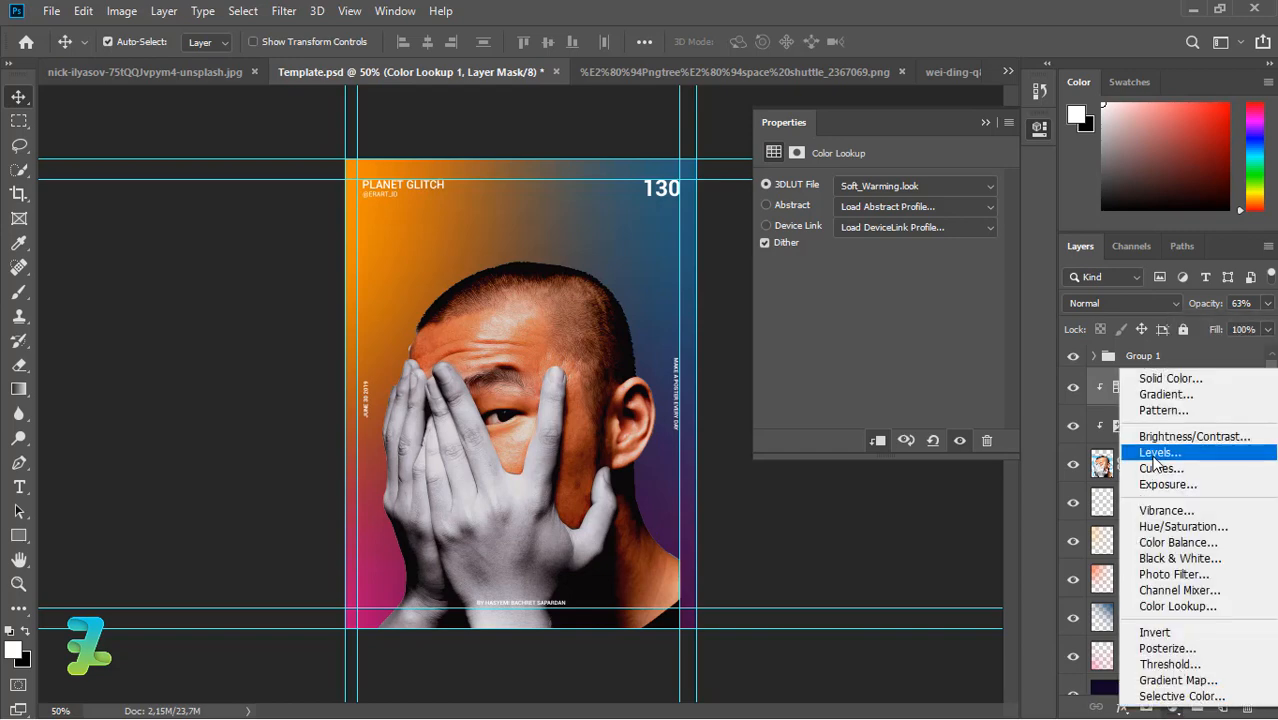
click(1155, 444)
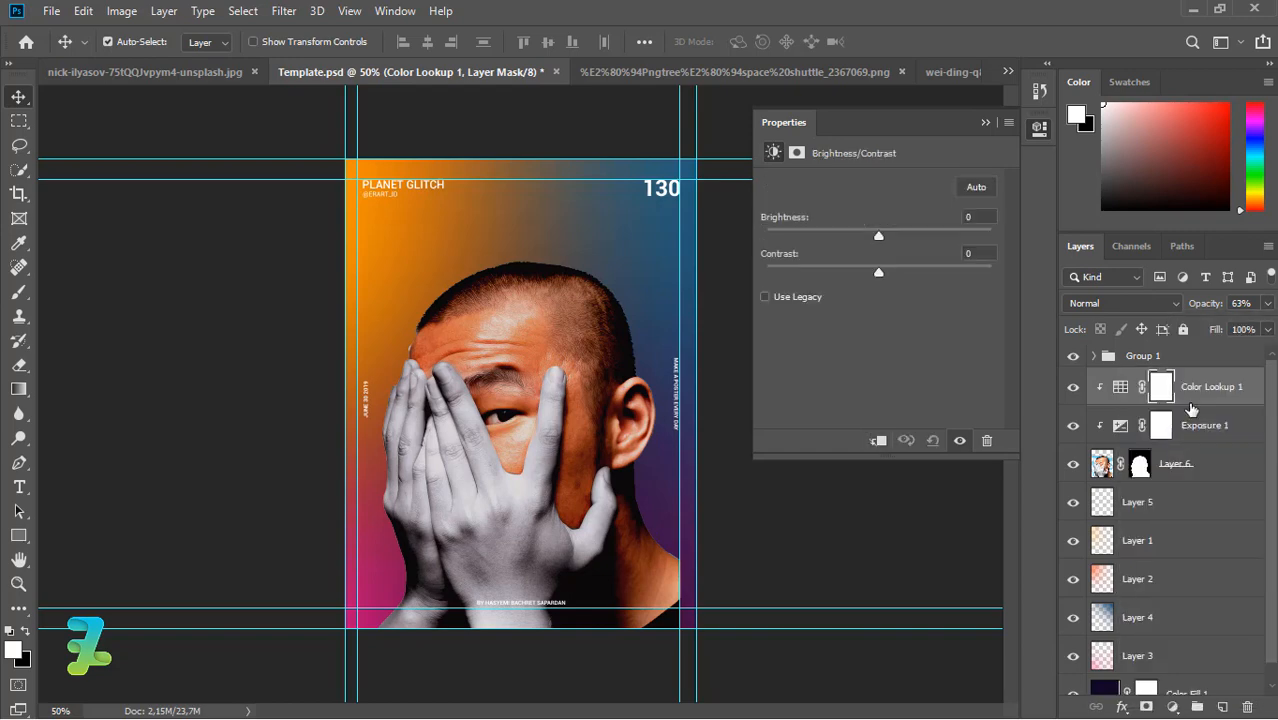
right_click(1226, 386)
click(1120, 358)
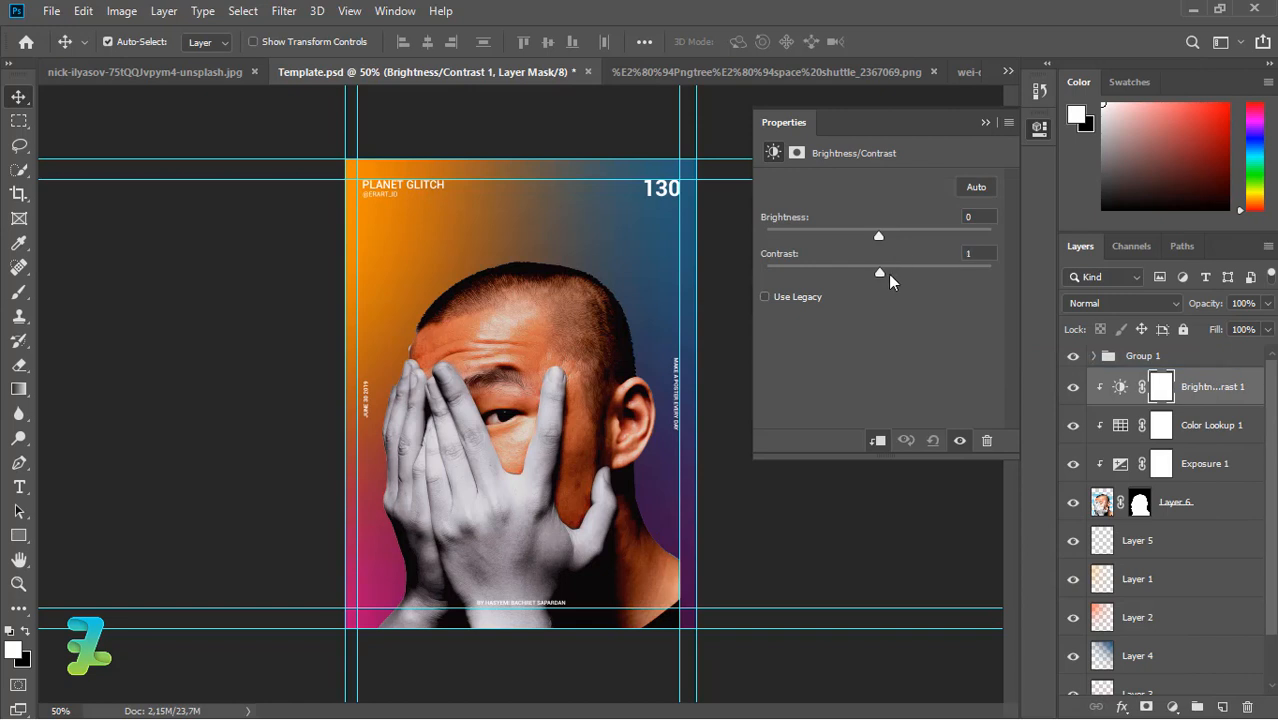
drag(888, 274, 883, 240)
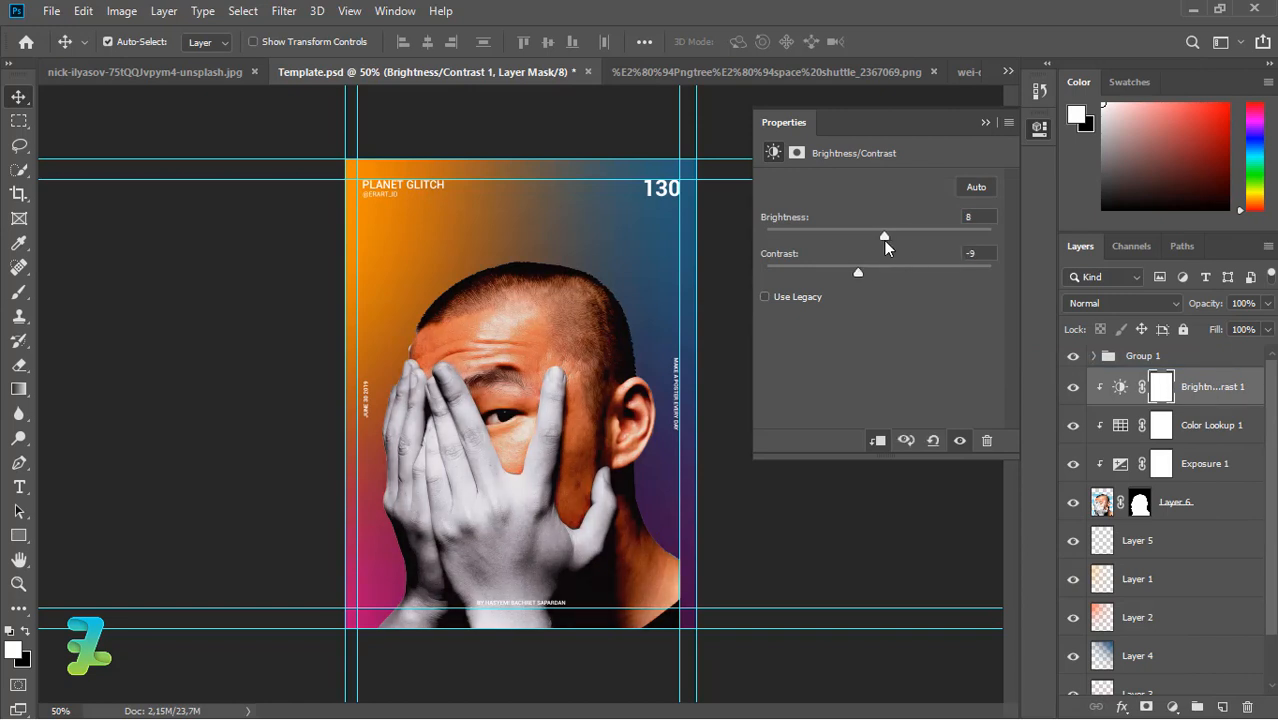
click(985, 122)
- Add a Vibrance adjustment clipped to the portrait with vibrance -48 and saturation -26
click(1172, 707)
click(1172, 512)
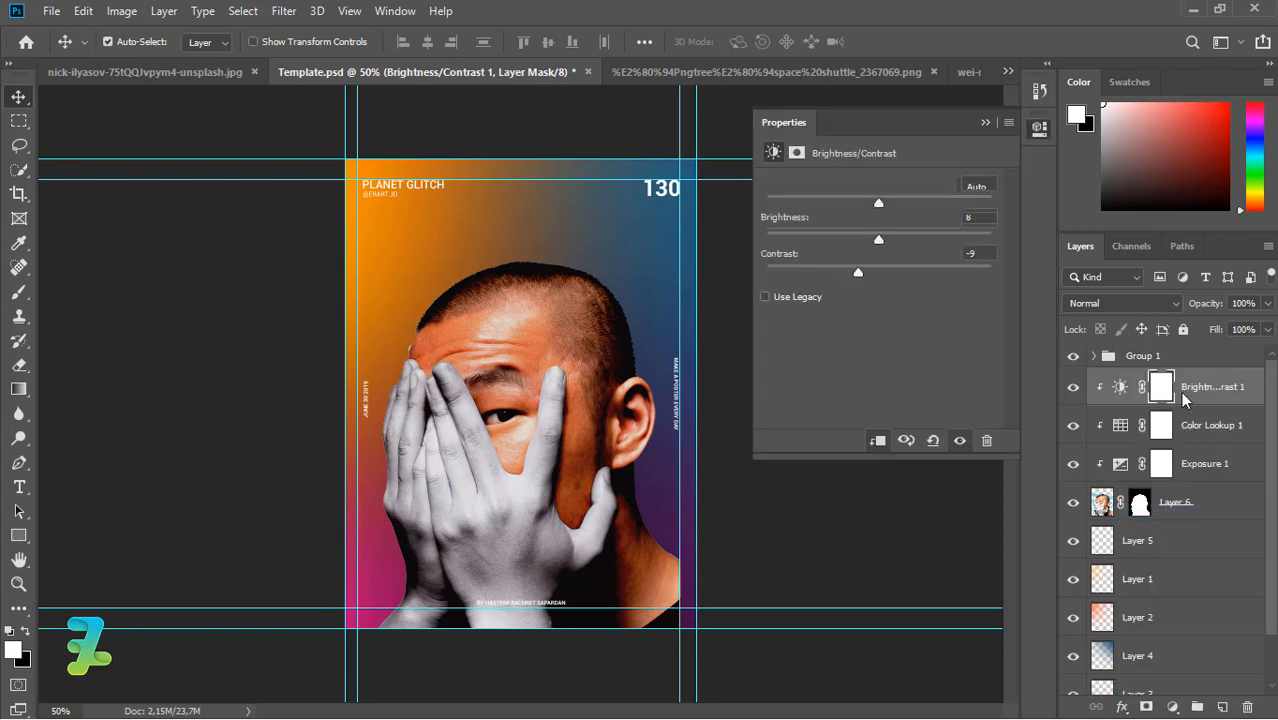
right_click(1182, 386)
click(1104, 366)
drag(880, 201, 826, 221)
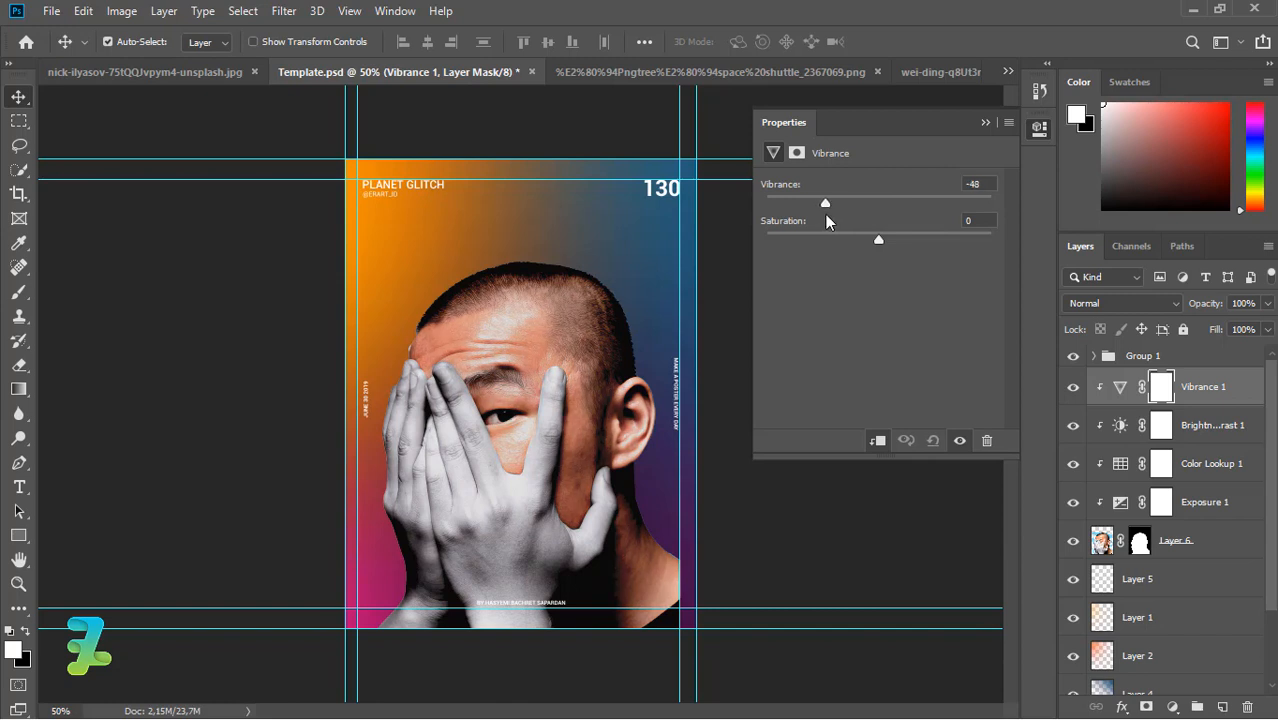
drag(937, 236, 849, 233)
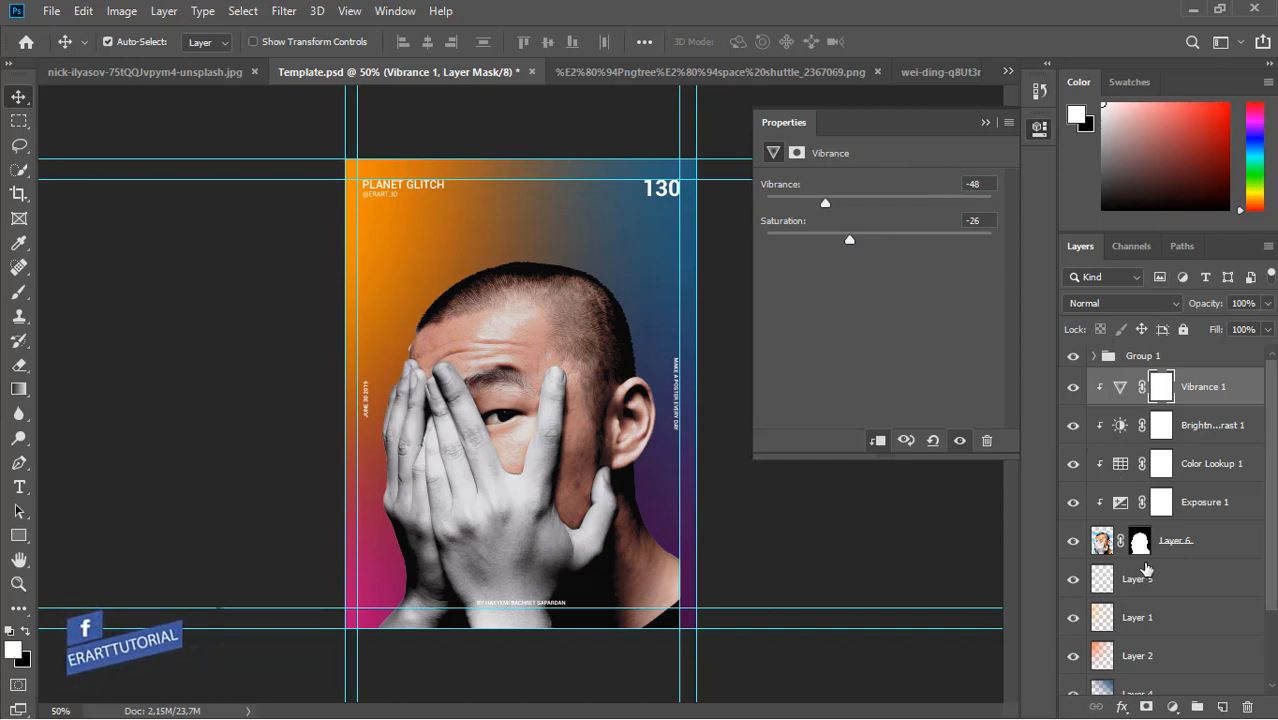
- Target Layer 6's mask and set up the Brush tool with a 35 px hard round tip
click(1140, 541)
click(19, 296)
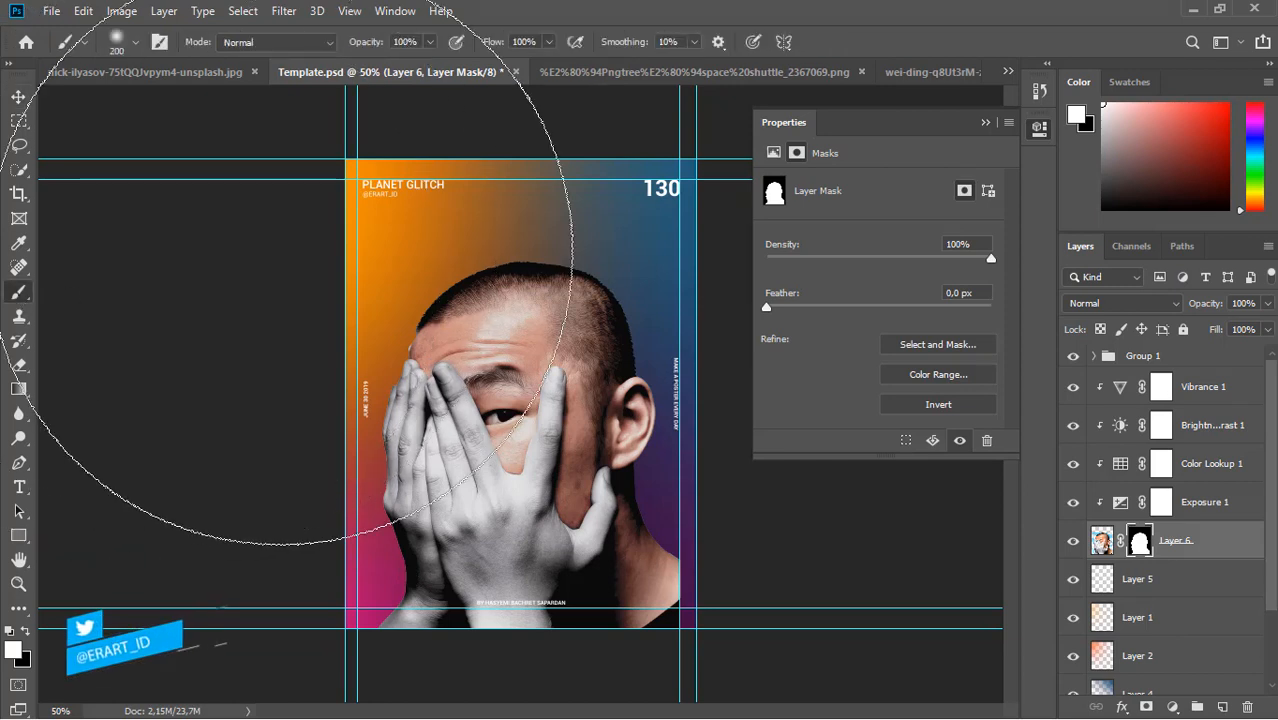
key(bracketleft)
key(bracketleft)
key(bracketleft)
key(bracketleft)
key(bracketleft)
key(bracketleft)
key(bracketleft)
key(bracketleft)
key(bracketleft)
key(bracketleft)
key(bracketleft)
key(bracketleft)
click(136, 42)
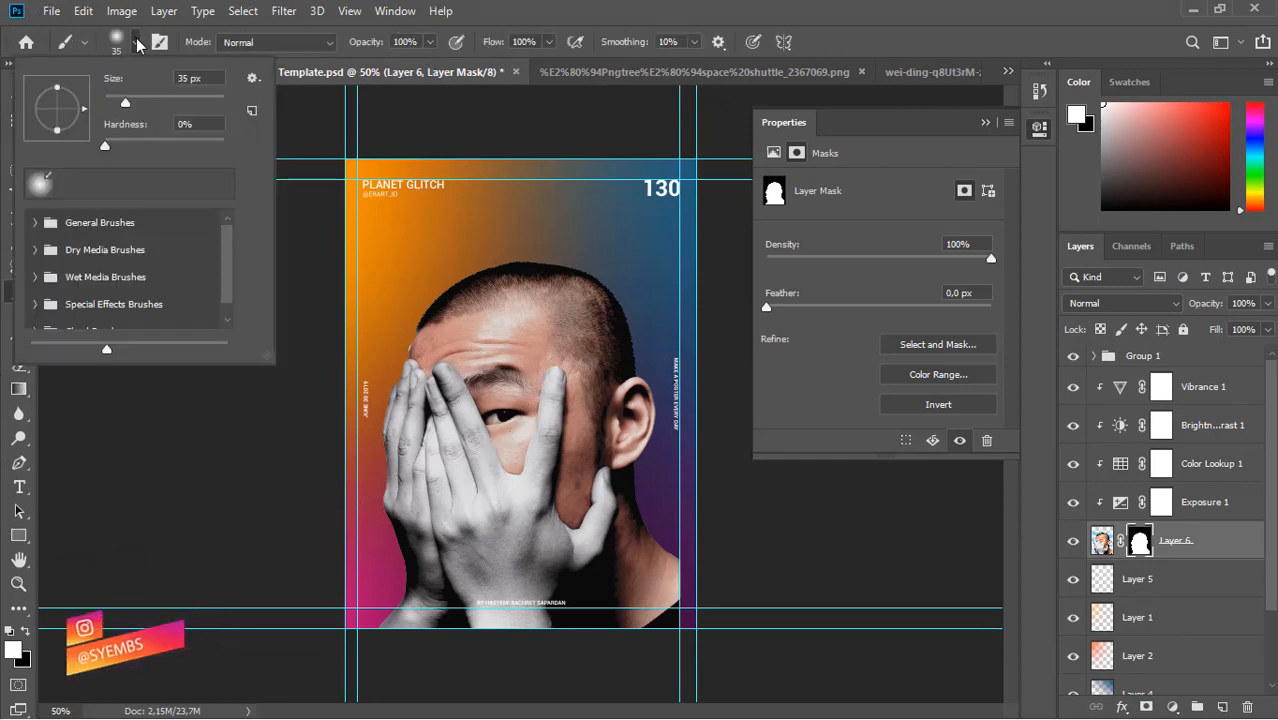
click(138, 45)
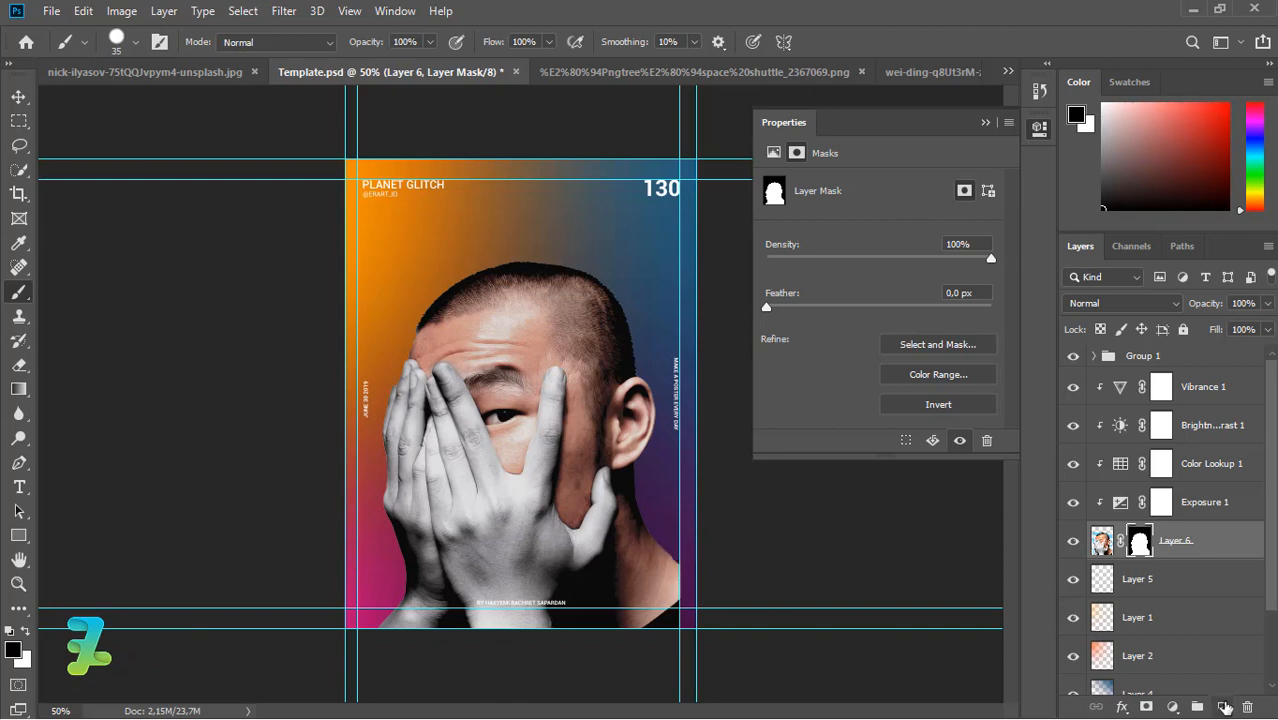
- Add a new empty layer directly above Layer 5, beneath the masked portrait
click(987, 122)
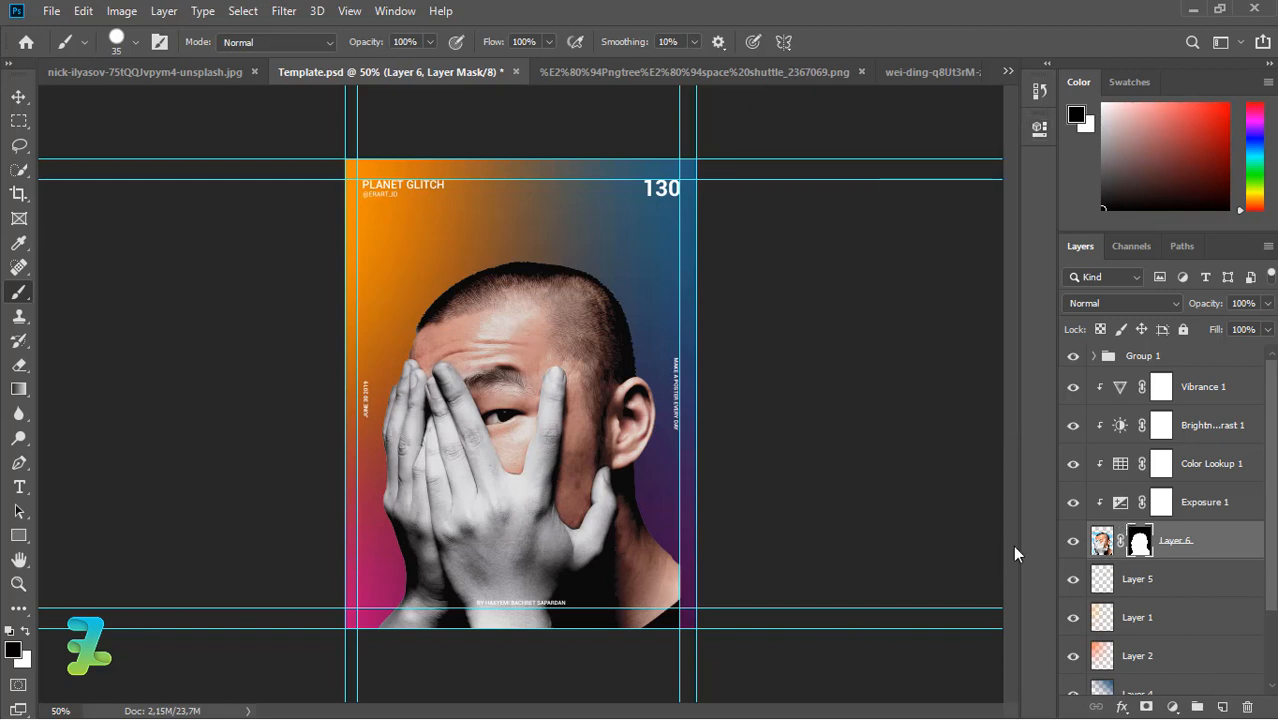
drag(1275, 380, 1275, 446)
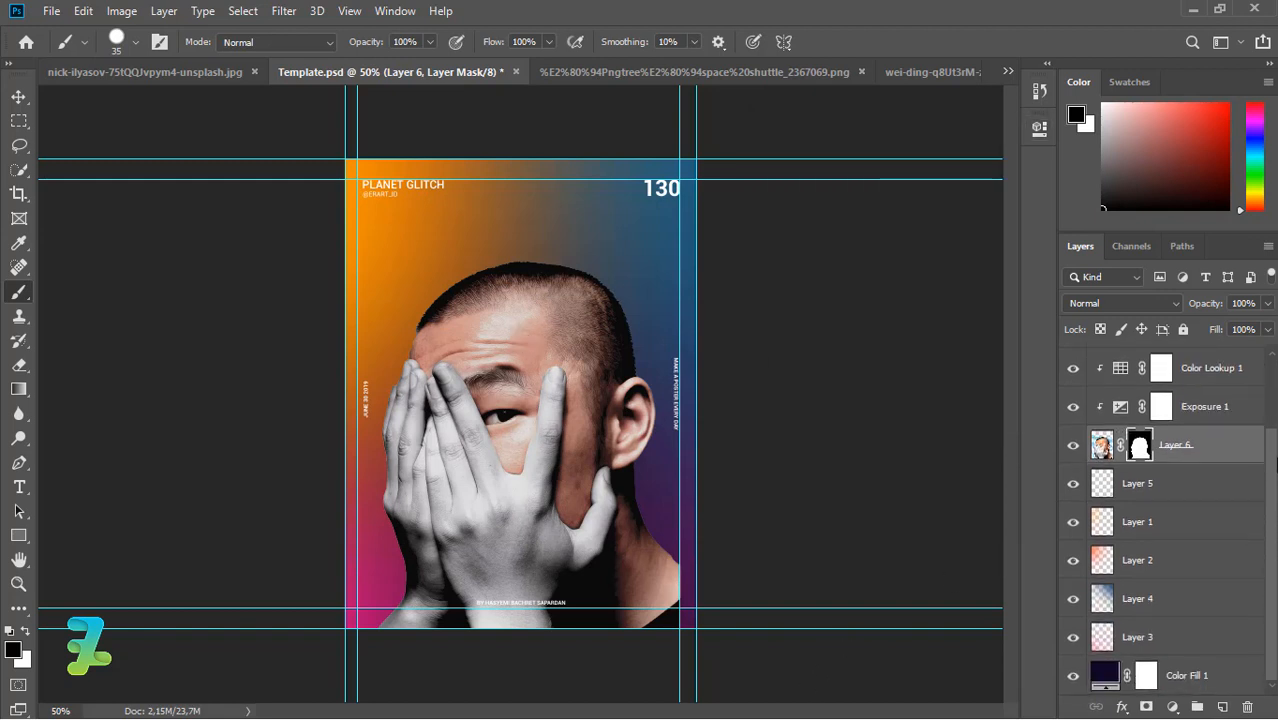
click(1193, 482)
click(1222, 707)
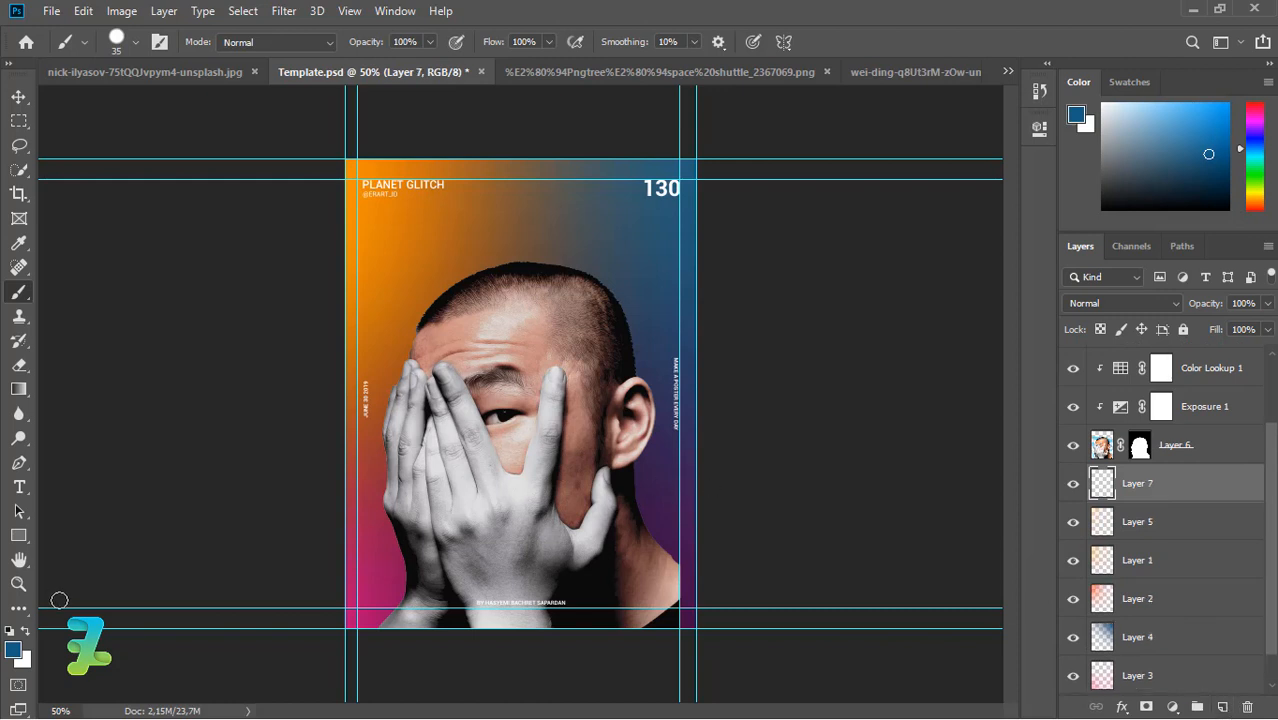
- Draw a black-filled circle about 714 px in diameter behind the portrait with the Ellipse tool
click(21, 545)
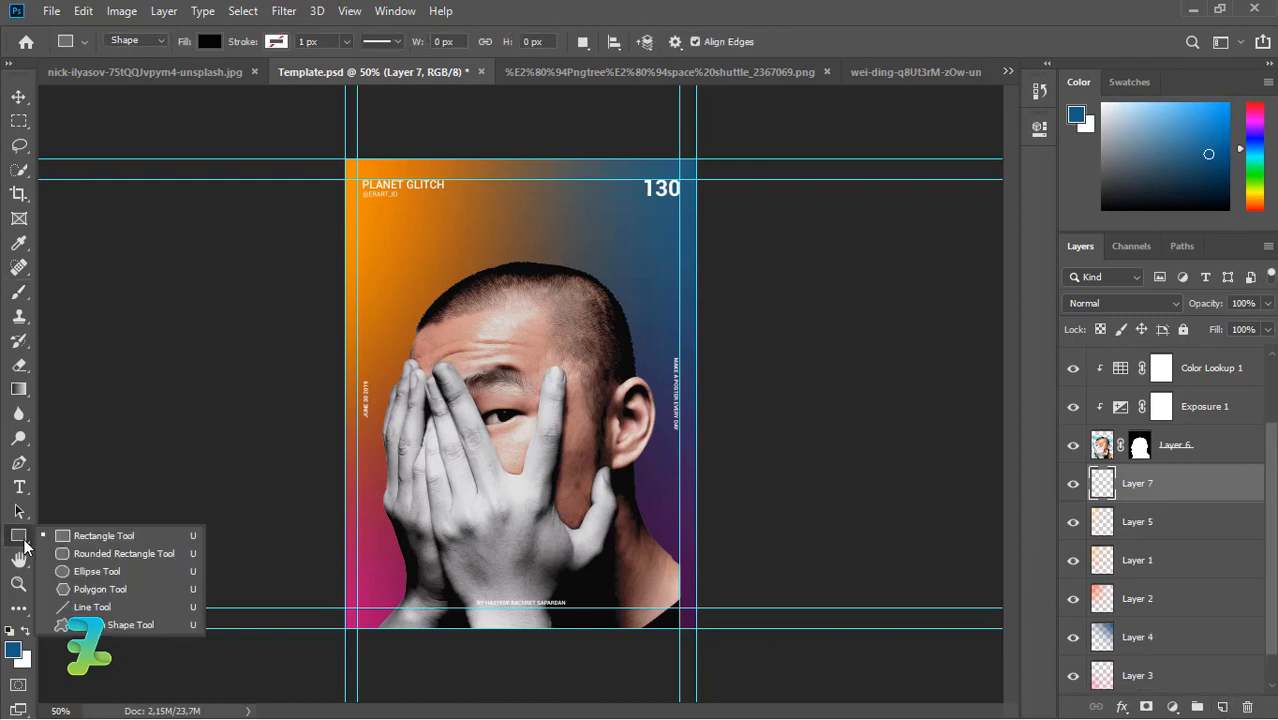
click(66, 578)
drag(403, 212, 765, 540)
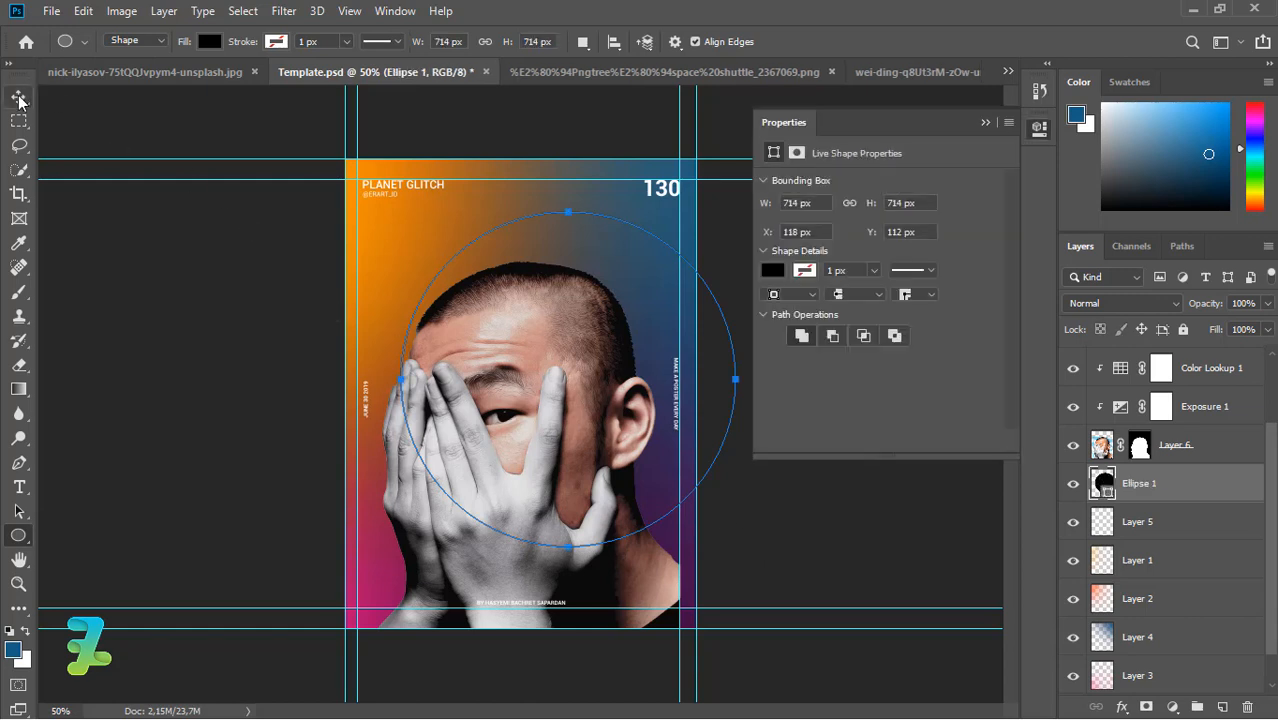
key(v)
- Fill the circle with the red-to-green gradient preset and recolour its green stop to a bright orange with hue 32°
click(771, 269)
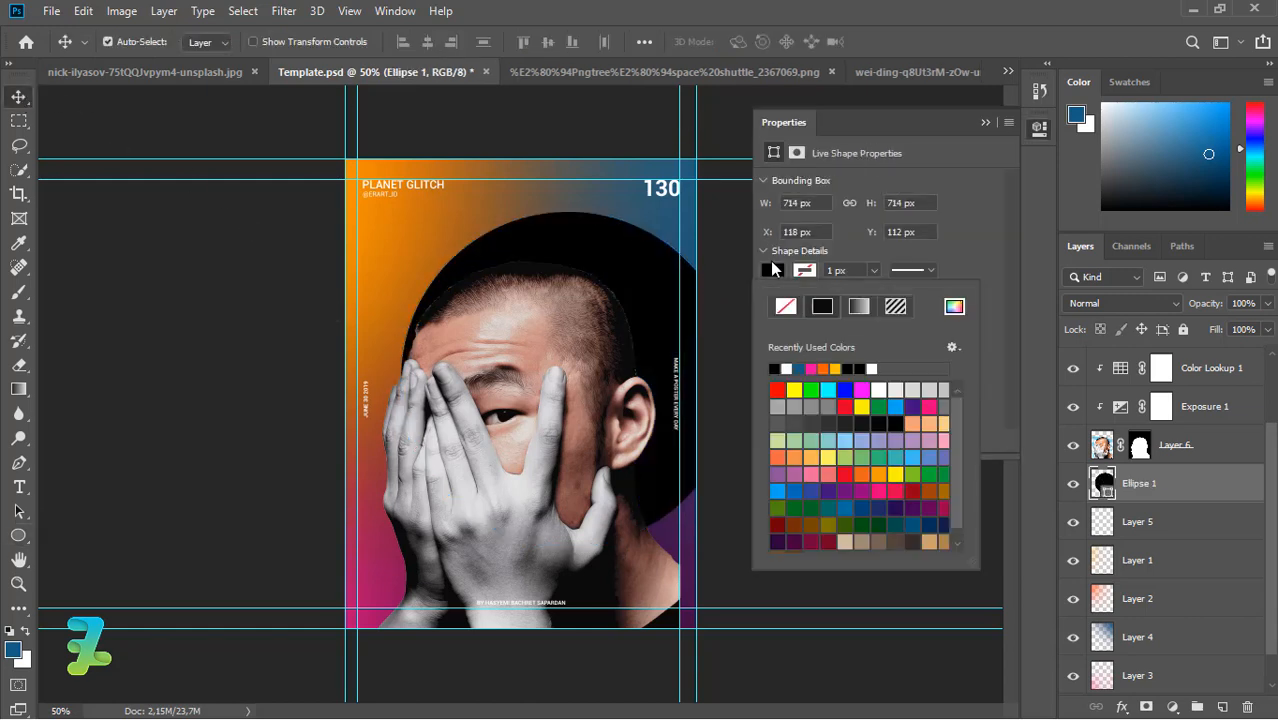
click(860, 308)
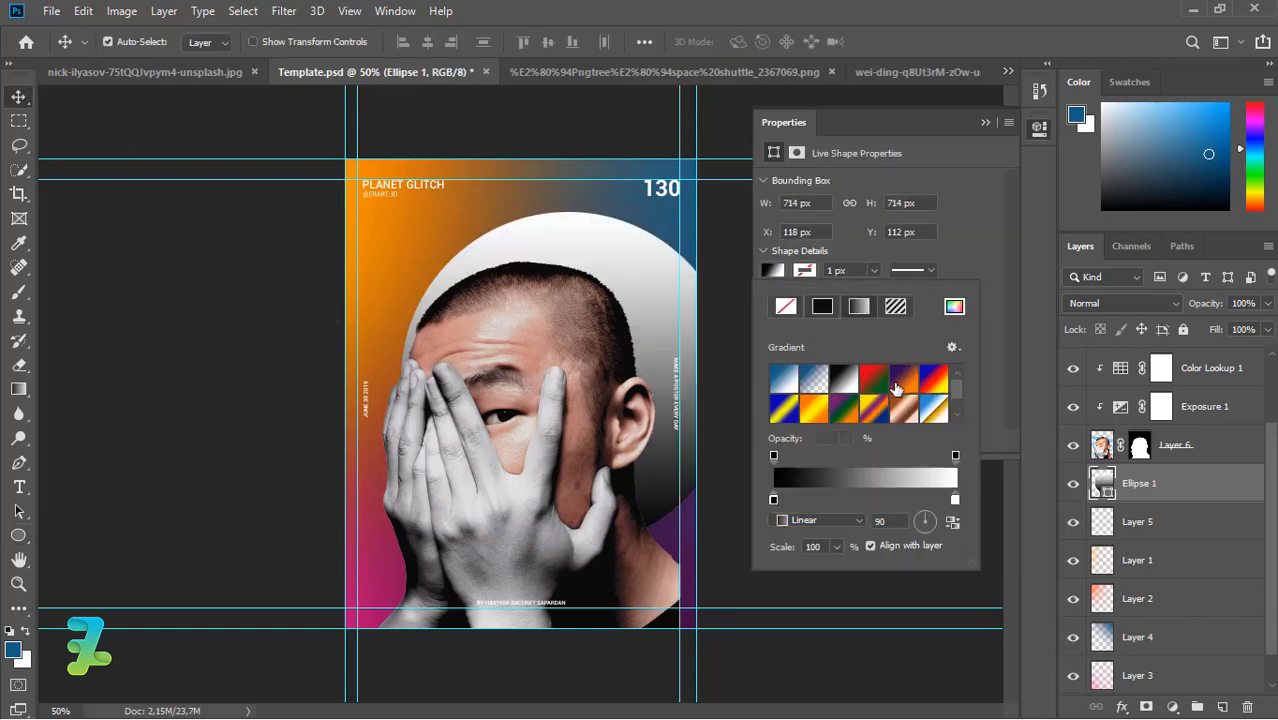
click(882, 380)
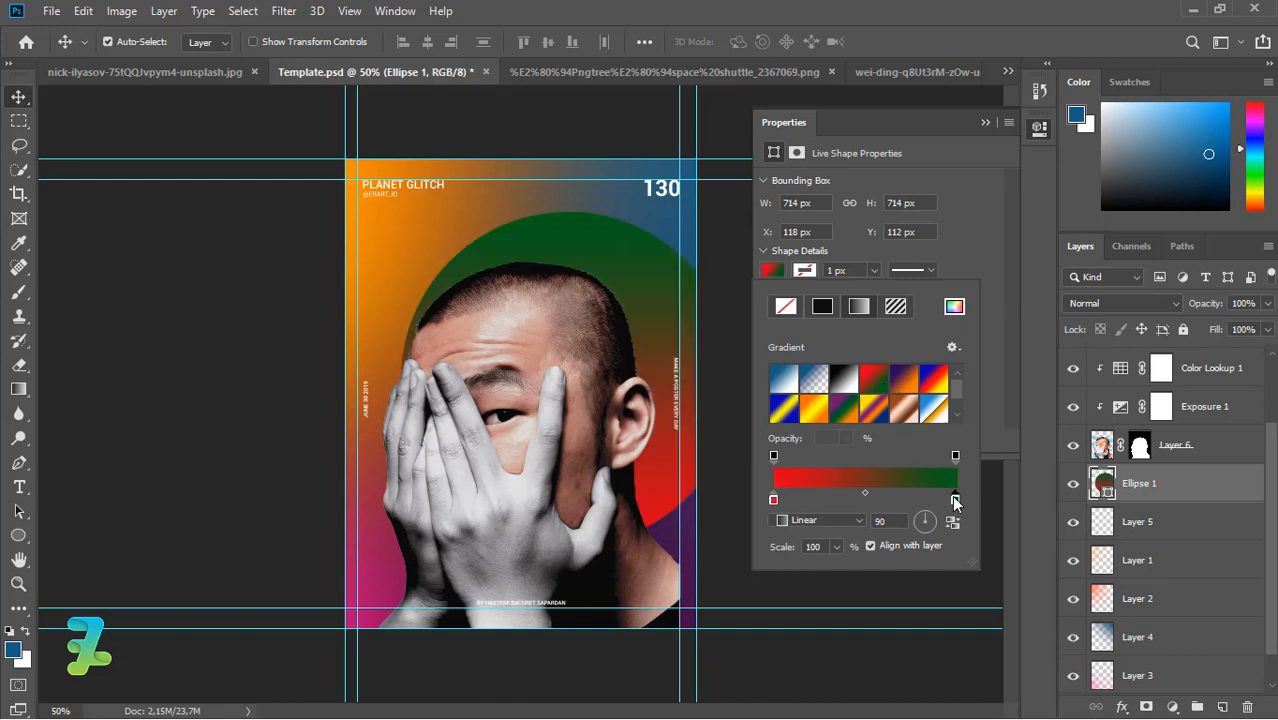
double_click(955, 500)
text(ff6e16)
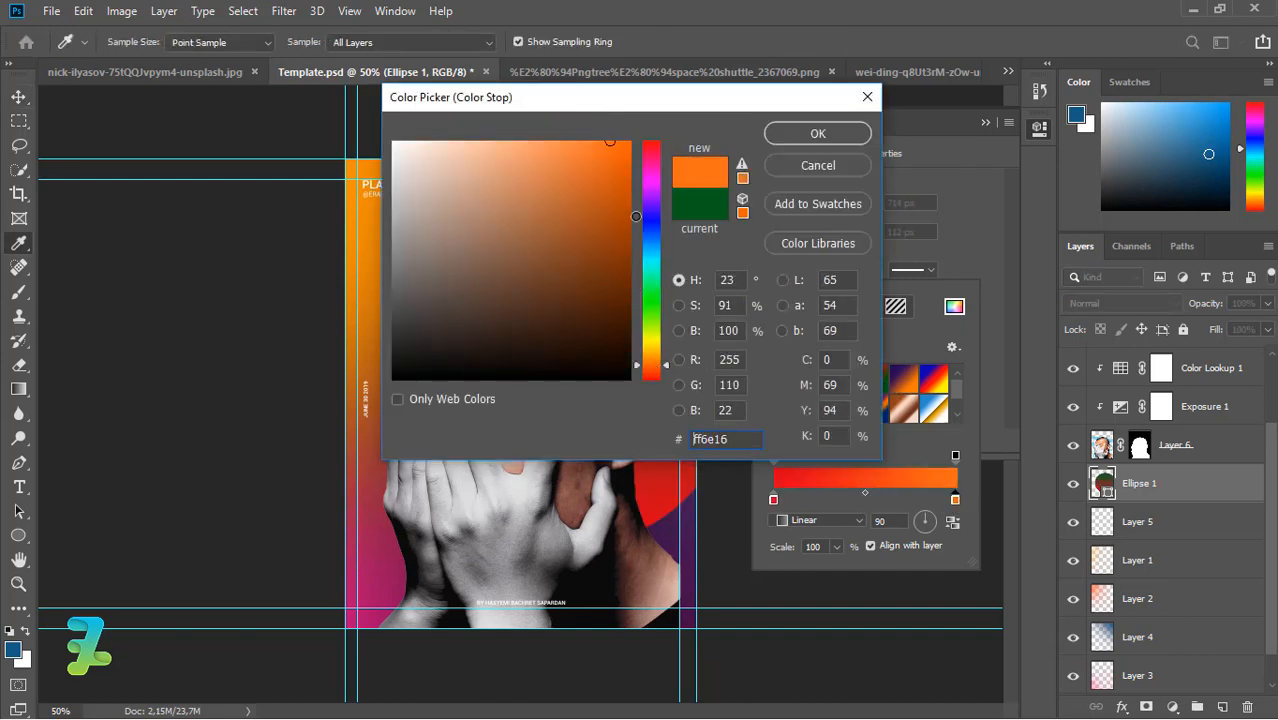
click(650, 357)
drag(615, 181, 635, 127)
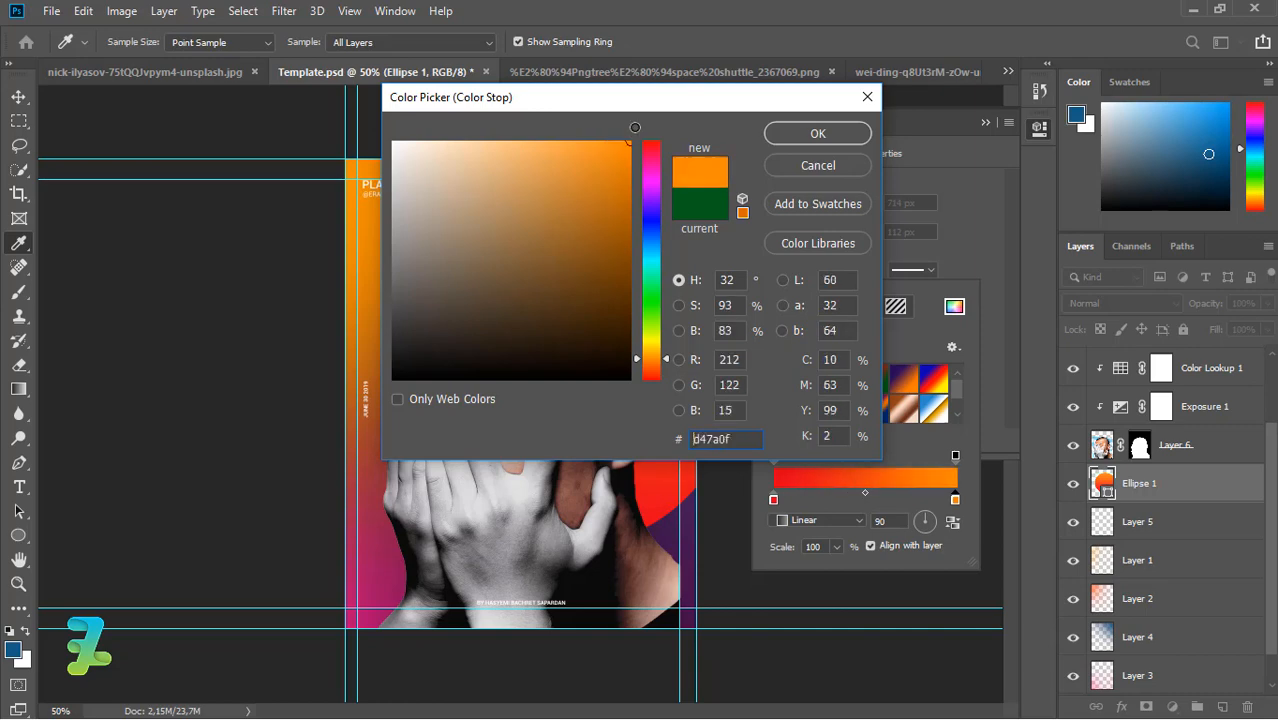
click(782, 134)
- Recolour the gradient's red stop to magenta pink and set the linear gradient's angle to -52°
double_click(773, 498)
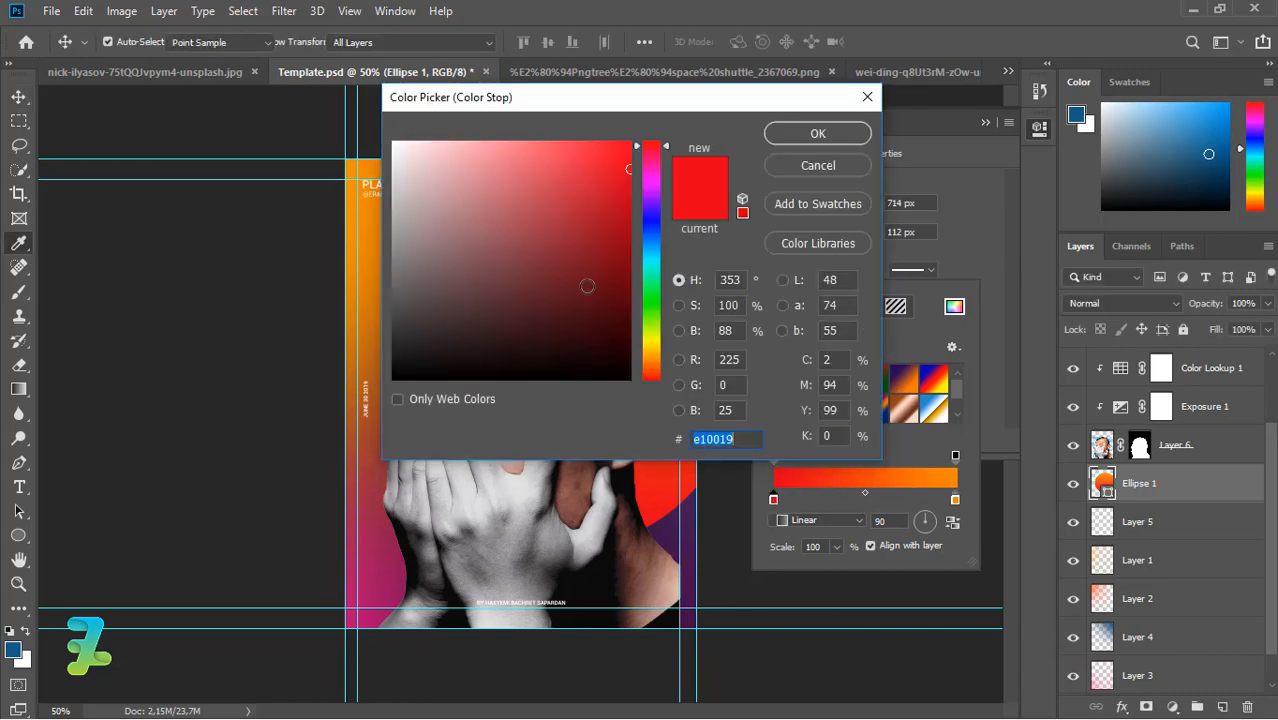
click(653, 176)
click(782, 134)
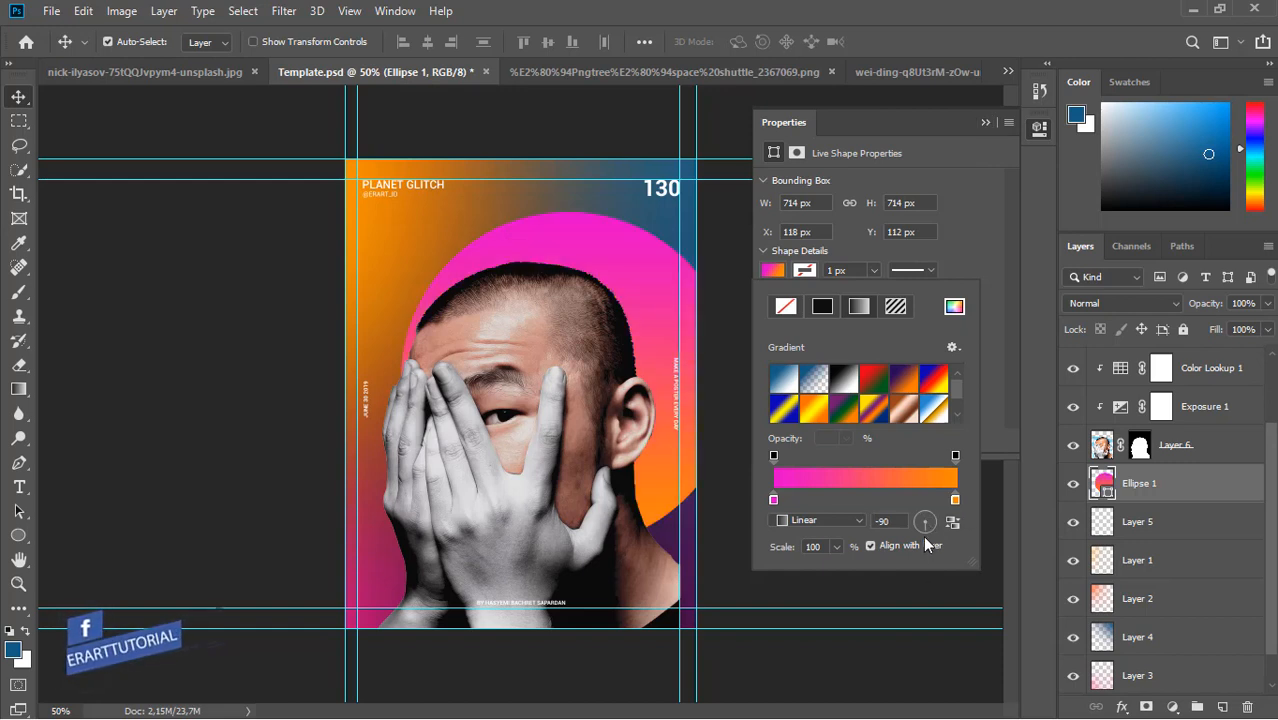
drag(923, 535, 935, 534)
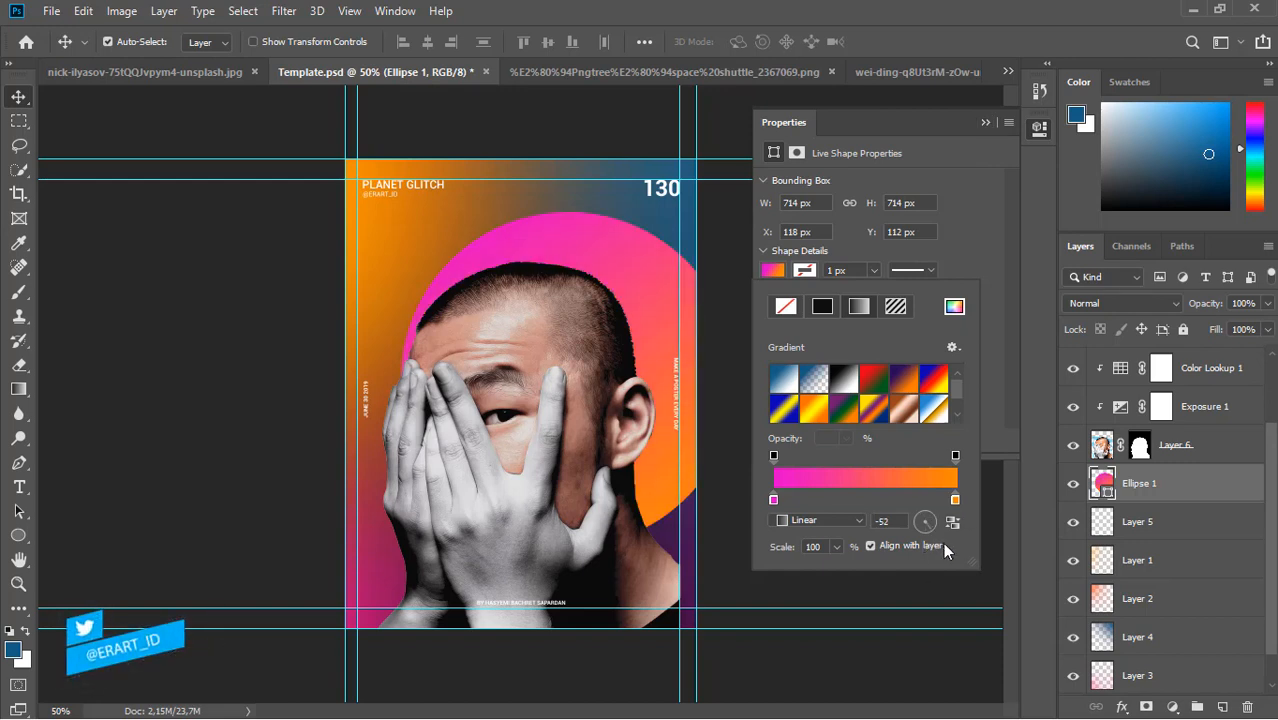
- Move the circle higher behind the head, centre it horizontally on the canvas and nudge it to Y 50 px
drag(578, 268, 537, 216)
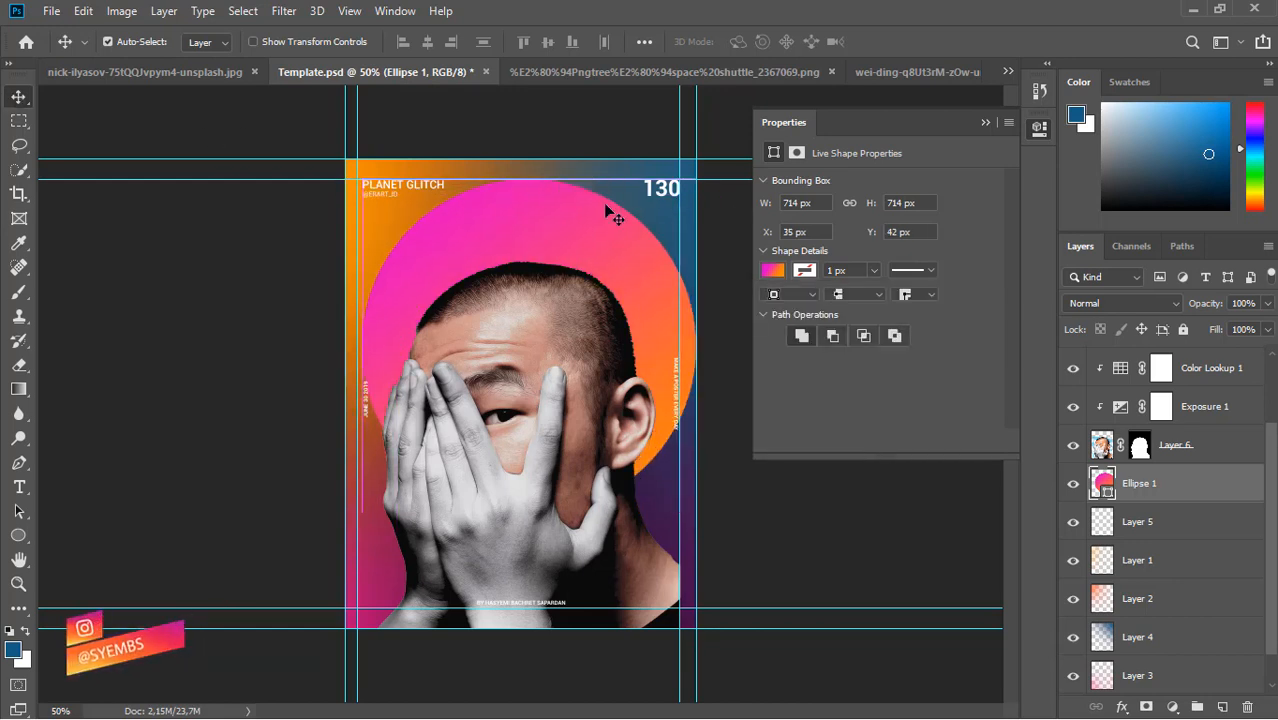
key(ctrl+a)
click(427, 42)
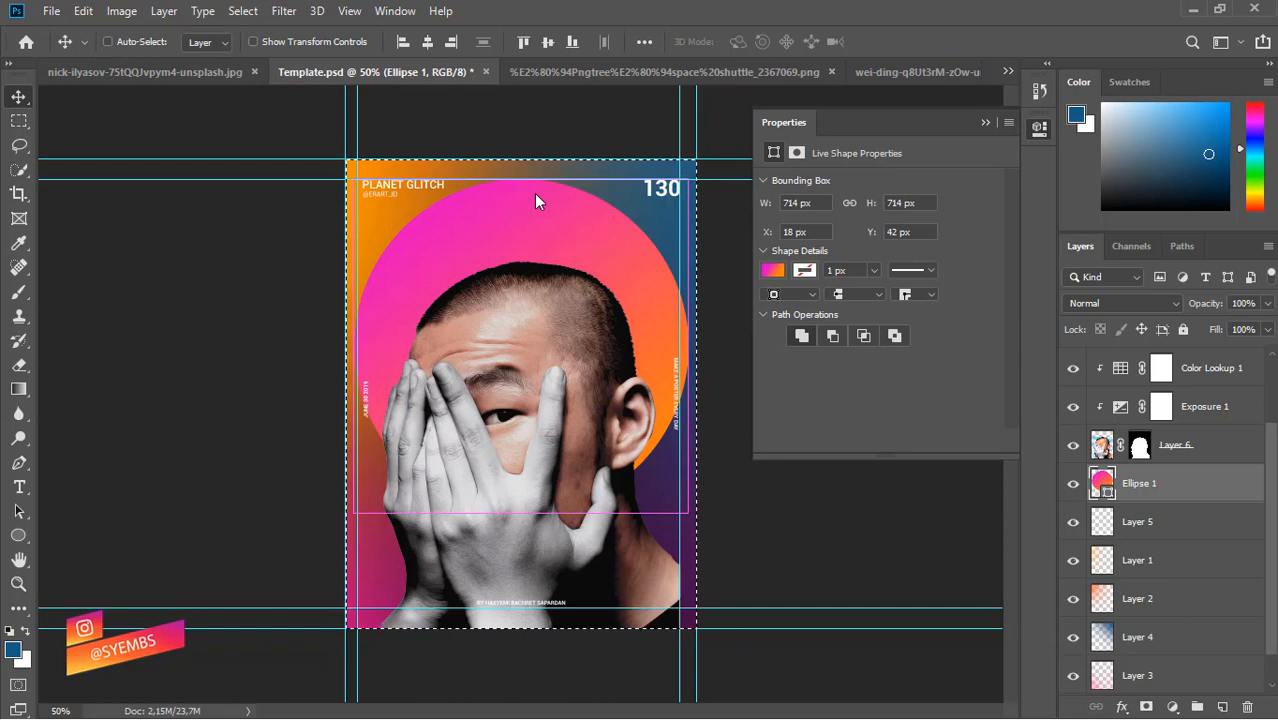
key(ctrl+d)
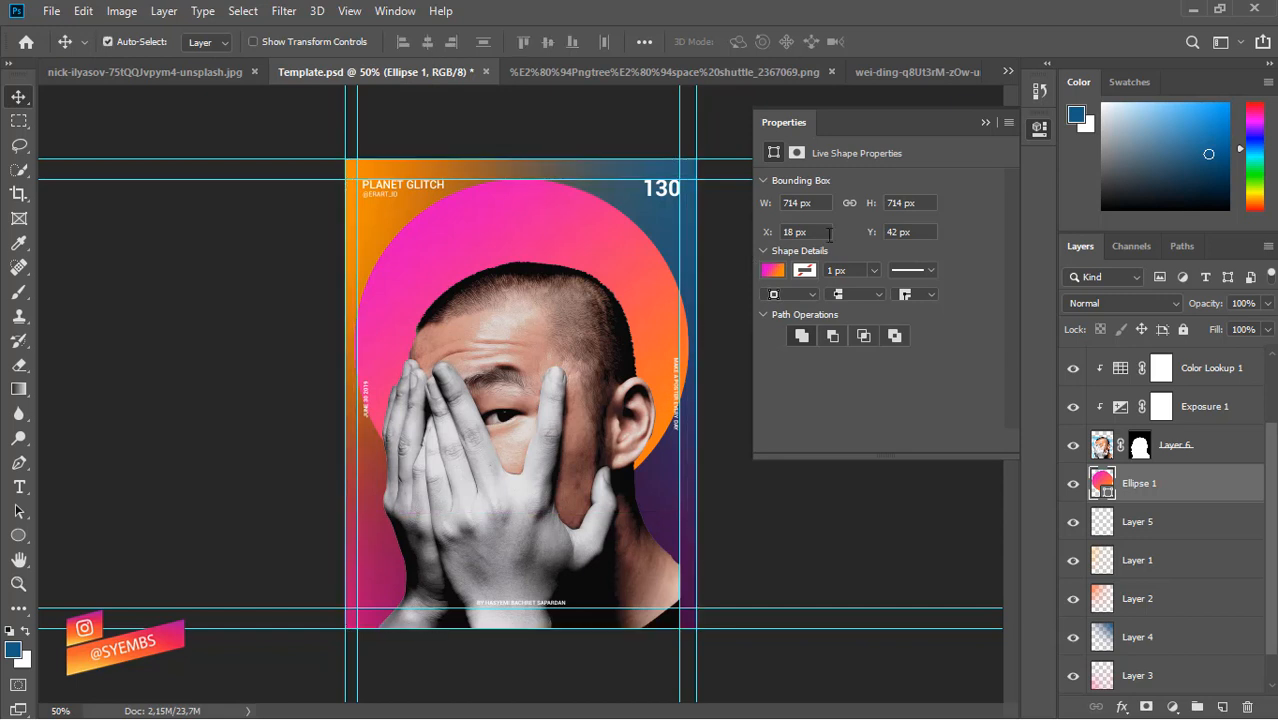
key(Down)
key(Down)
key(Down)
key(Down)
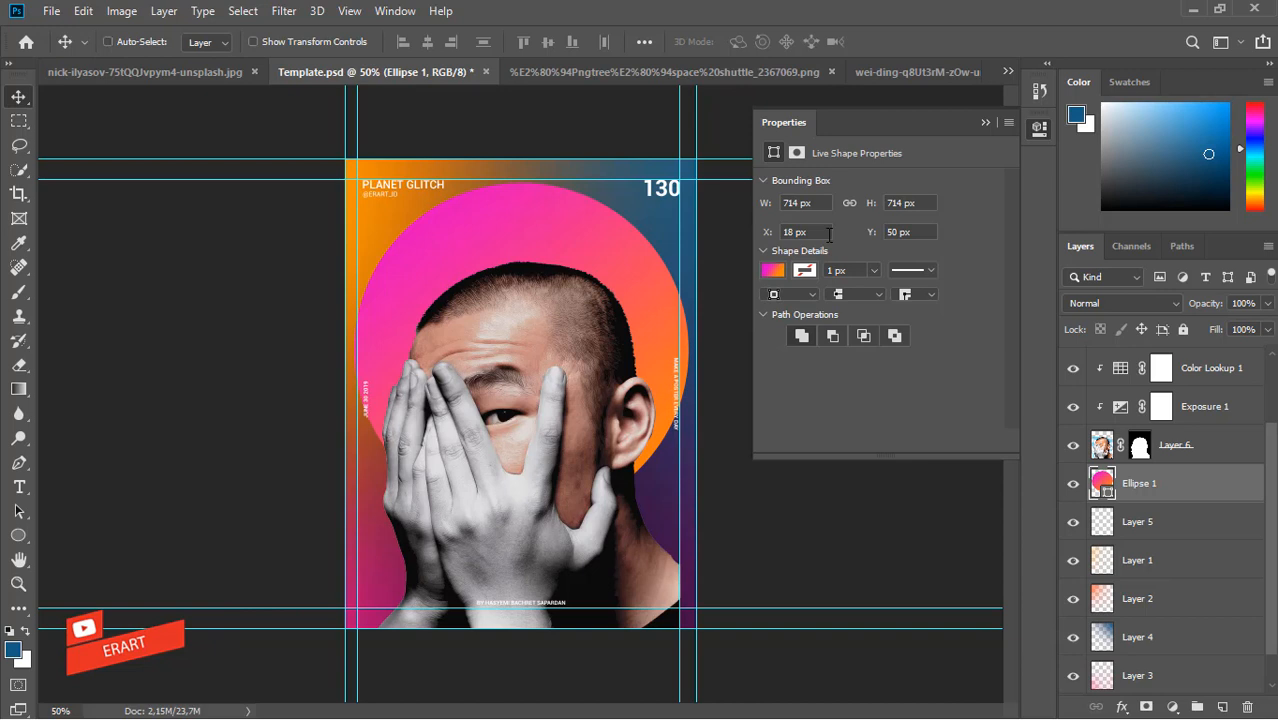
- Scale the circle proportionally to about 84.45% (603 px) and centre it horizontally on the canvas
key(ctrl+t)
drag(687, 179, 636, 234)
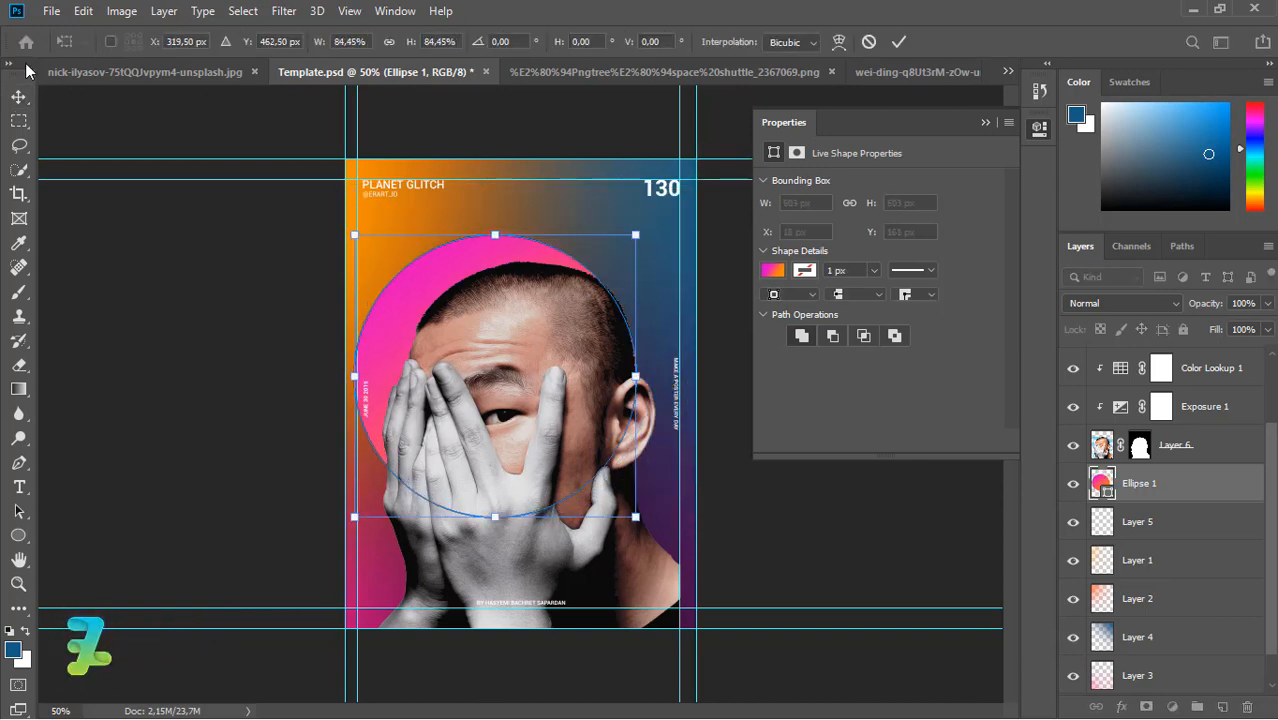
key(Return)
key(ctrl+a)
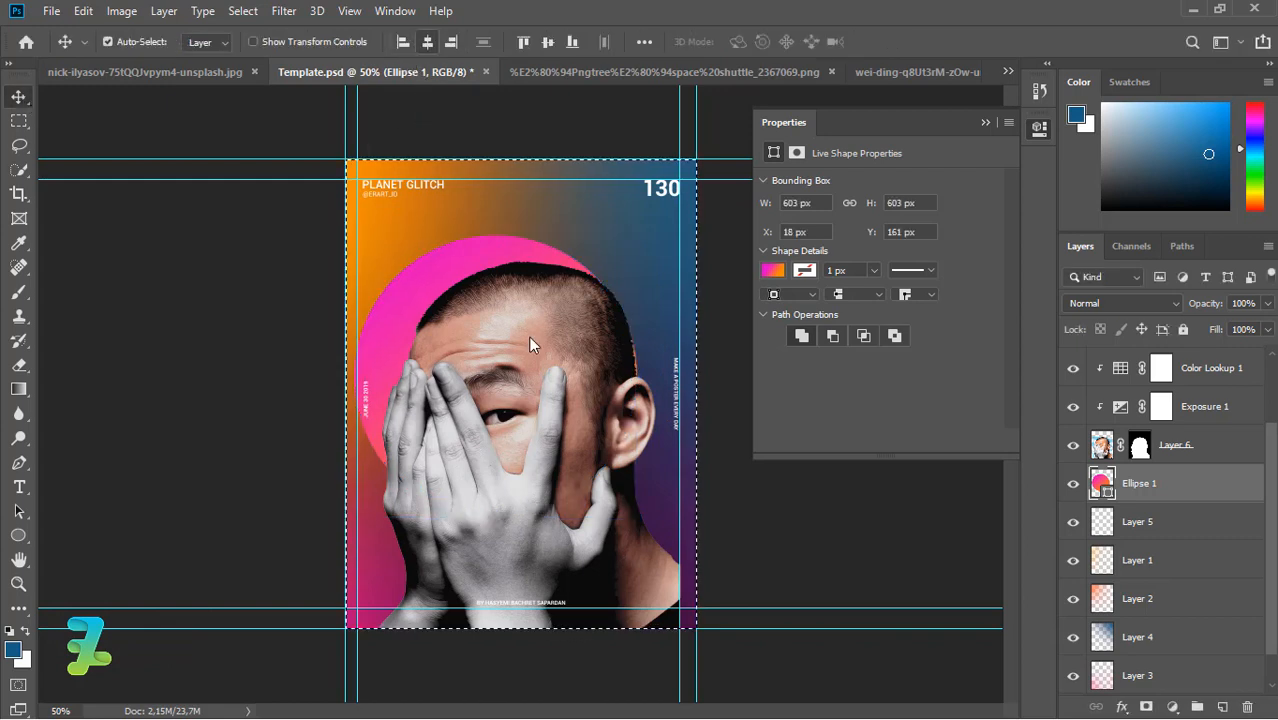
key(ctrl+d)
- Nudge the circle upward behind the head to Y 97 px
key(Up)
key(Up)
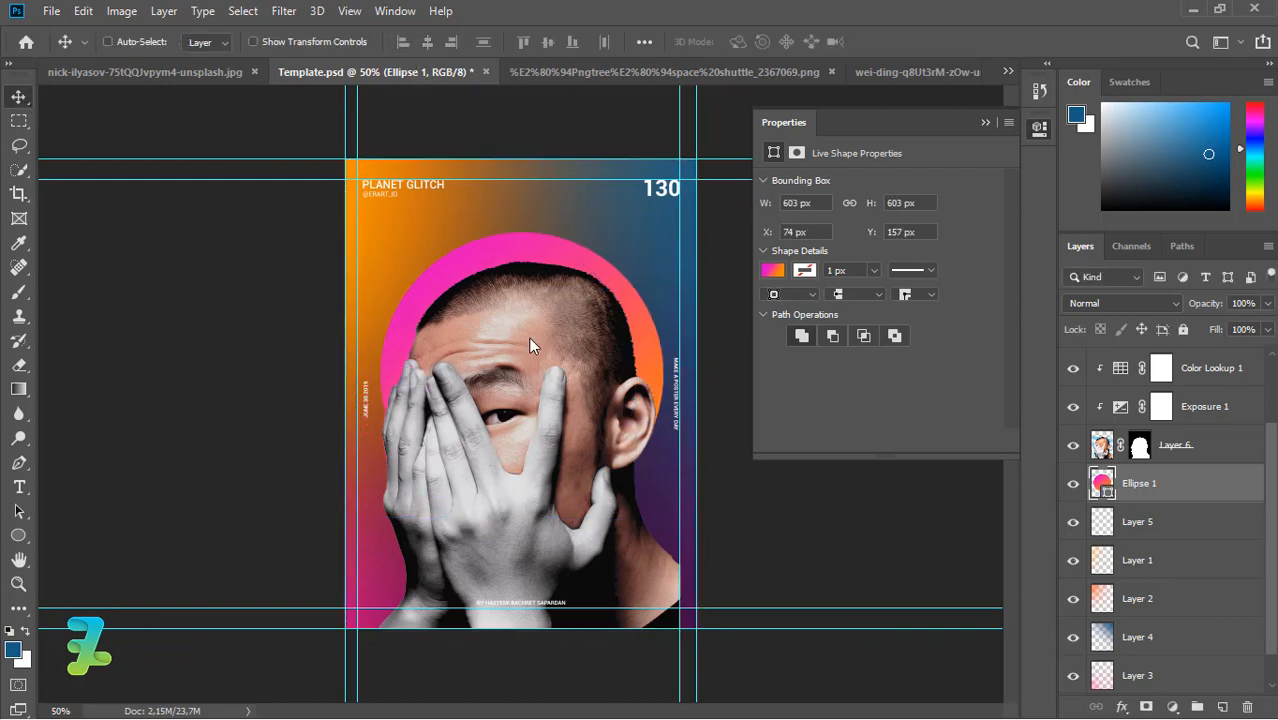
key(Up)
key(Up)
key(Up)
key(Up)
key(Up)
key(Up)
key(Up)
key(Up)
key(Up)
key(Up)
key(Up)
key(Up)
key(Up)
key(Up)
key(Up)
key(Up)
key(Up)
key(Up)
key(Up)
key(Up)
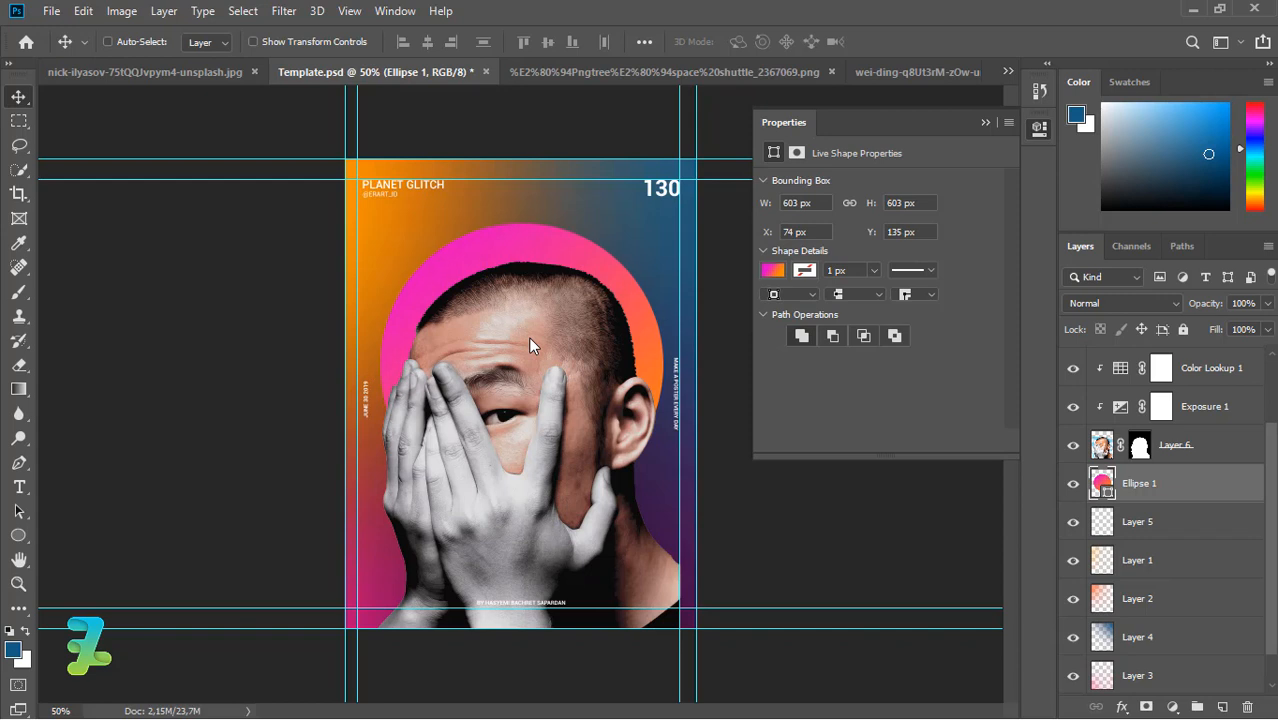
key(Up)
key(Up)
key(Up)
key(Up)
key(Up)
key(Up)
key(Up)
key(Up)
key(Up)
key(Up)
key(Up)
key(Up)
key(Up)
key(Up)
key(Up)
key(Up)
key(Up)
key(Up)
key(Up)
key(Up)
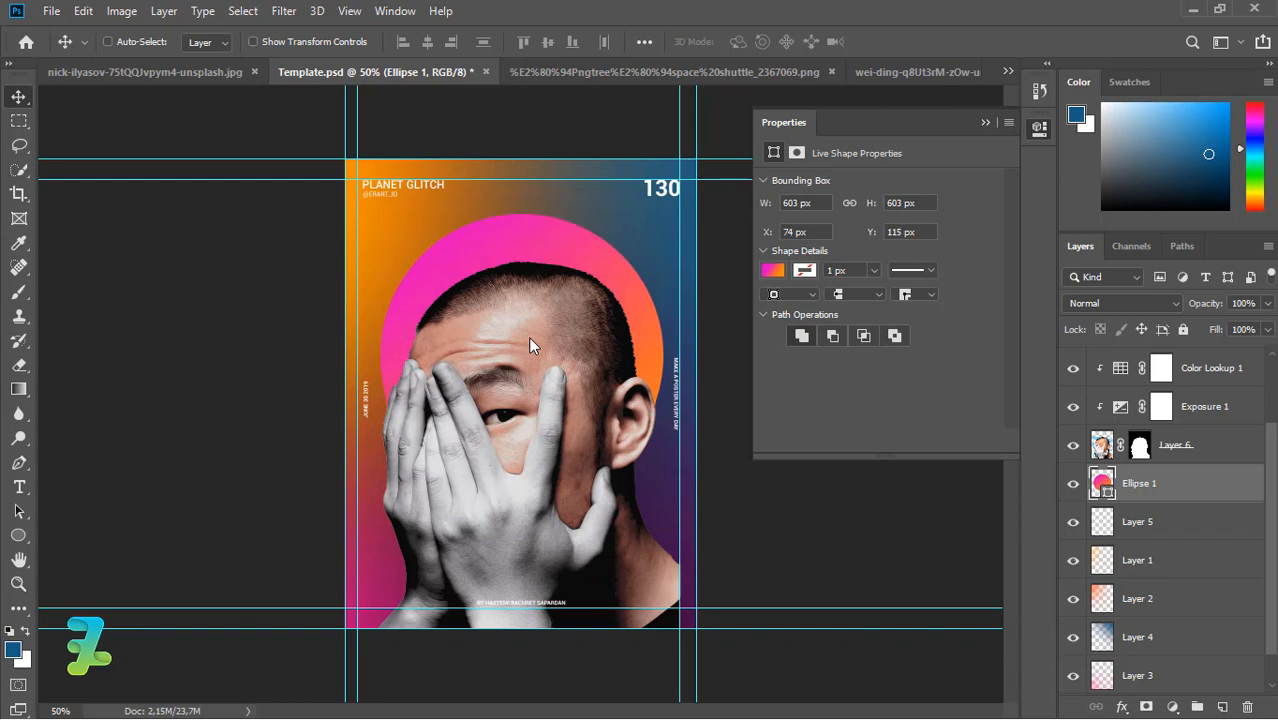
key(Up)
key(Up)
key(Up)
key(Up)
key(Up)
key(Up)
key(Up)
key(Up)
key(Up)
key(Up)
key(Up)
key(Up)
key(Up)
key(Up)
key(Up)
key(Up)
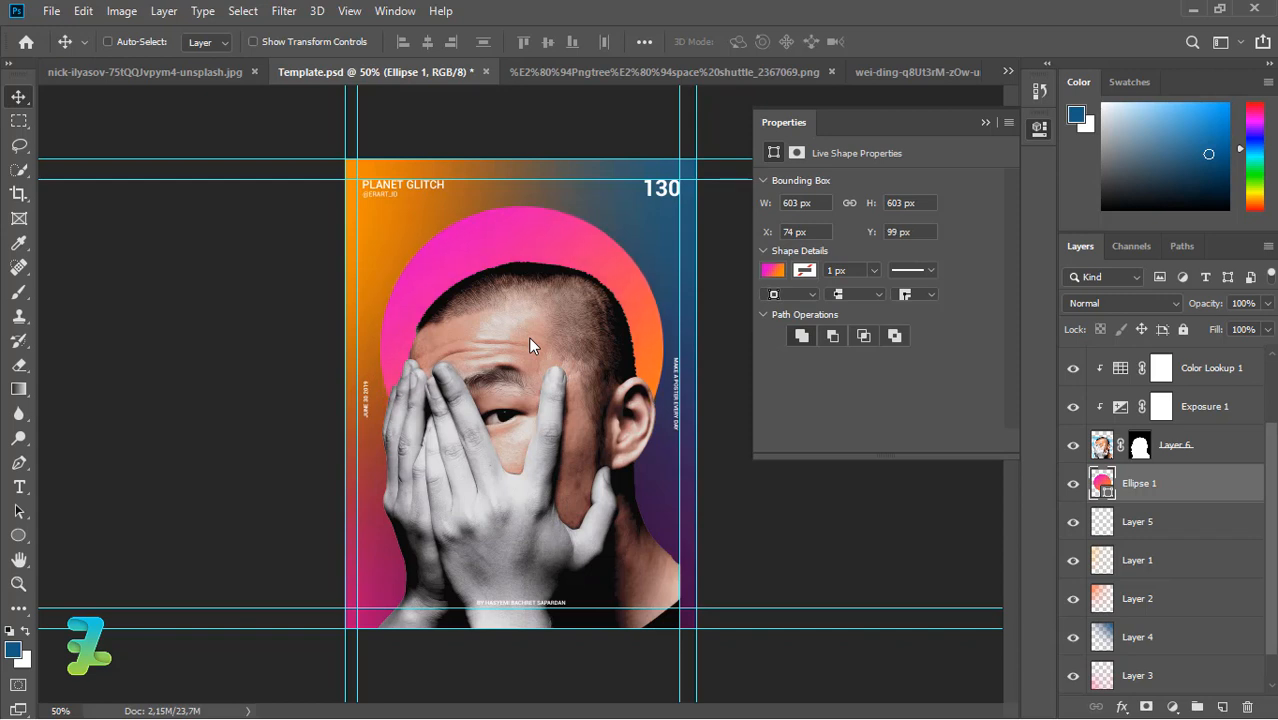
key(Up)
key(Up)
- Save the circle's magenta-to-orange gradient as a new preset named "Pink orange"
click(776, 271)
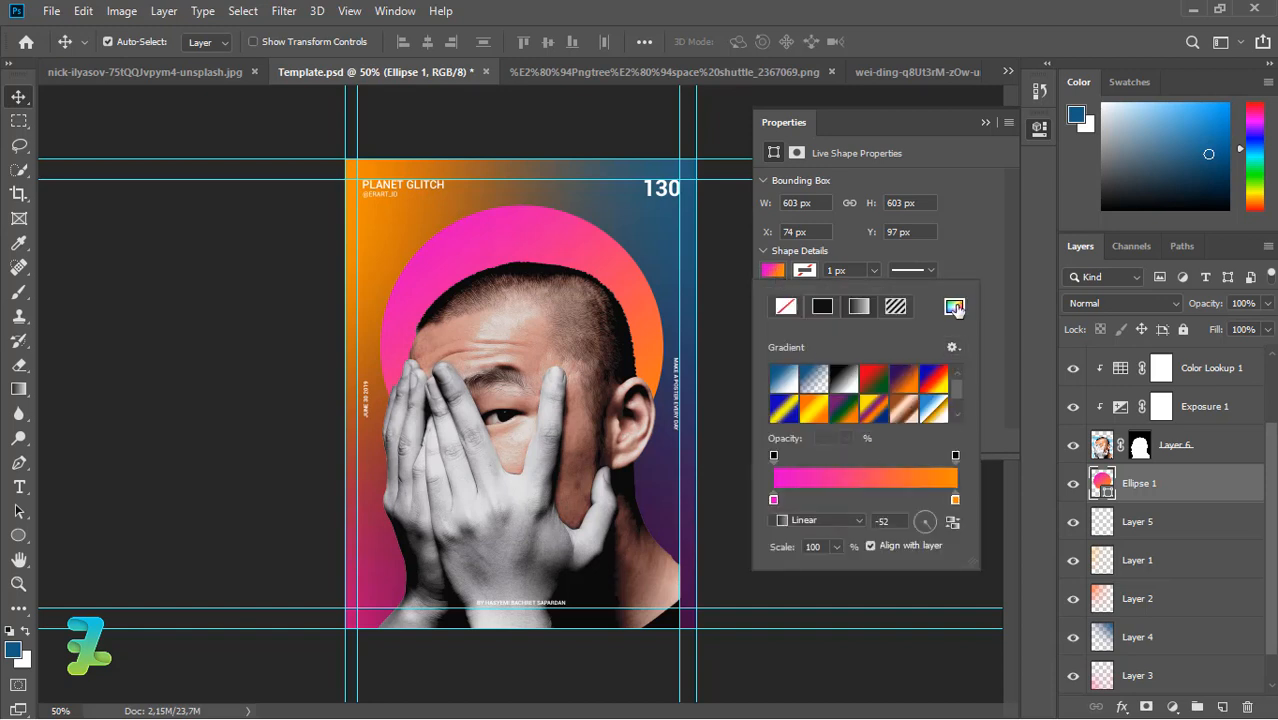
click(955, 307)
key(Escape)
scroll(956, 404, down, 2)
click(952, 347)
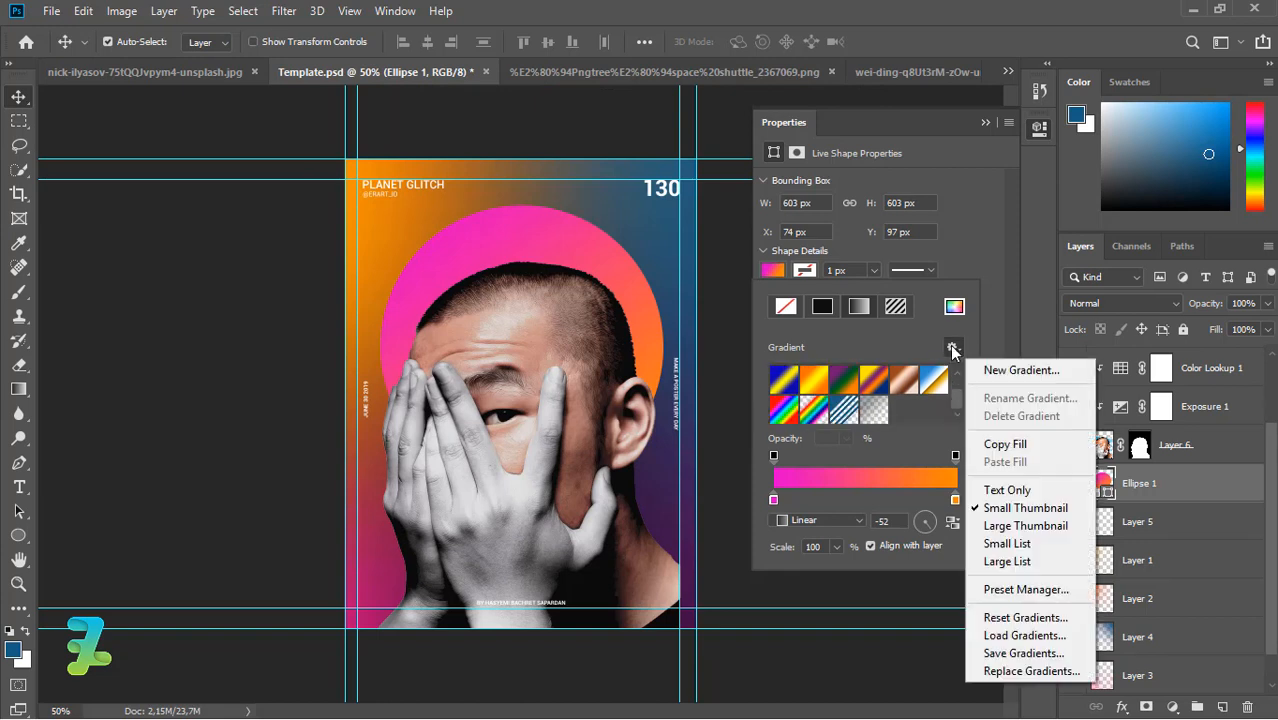
click(1000, 369)
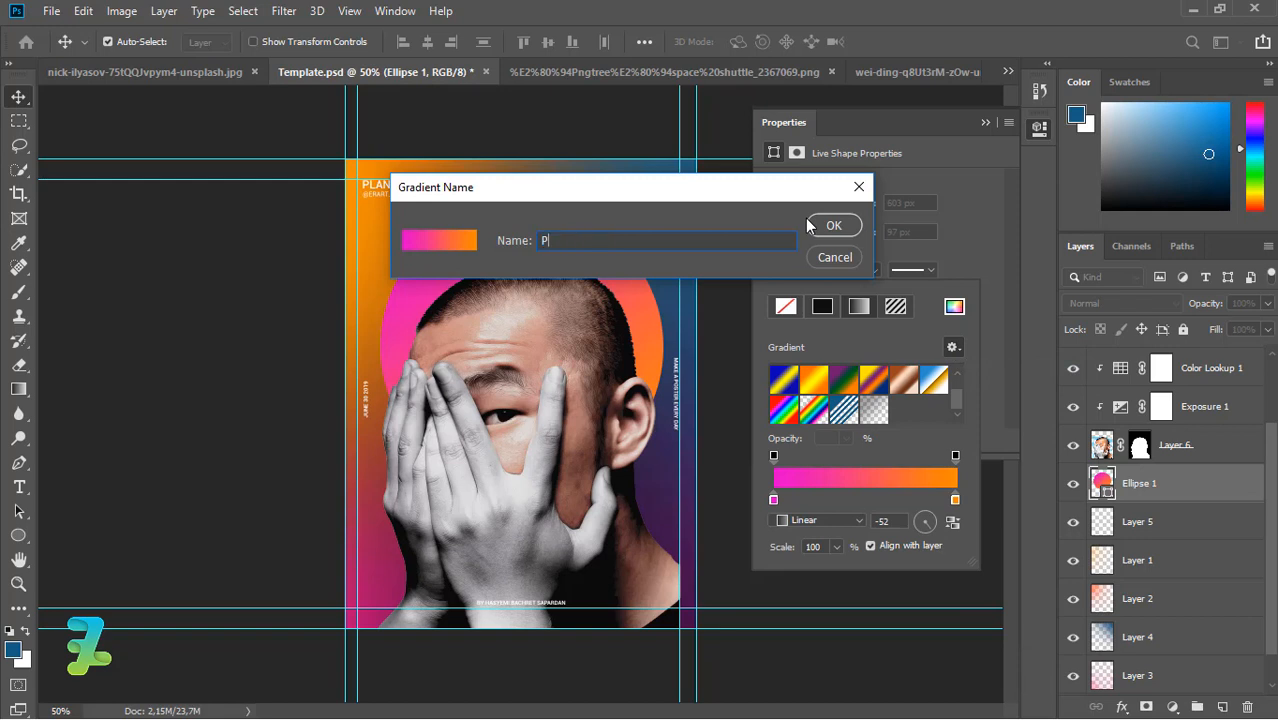
text(Pink orange)
key(Return)
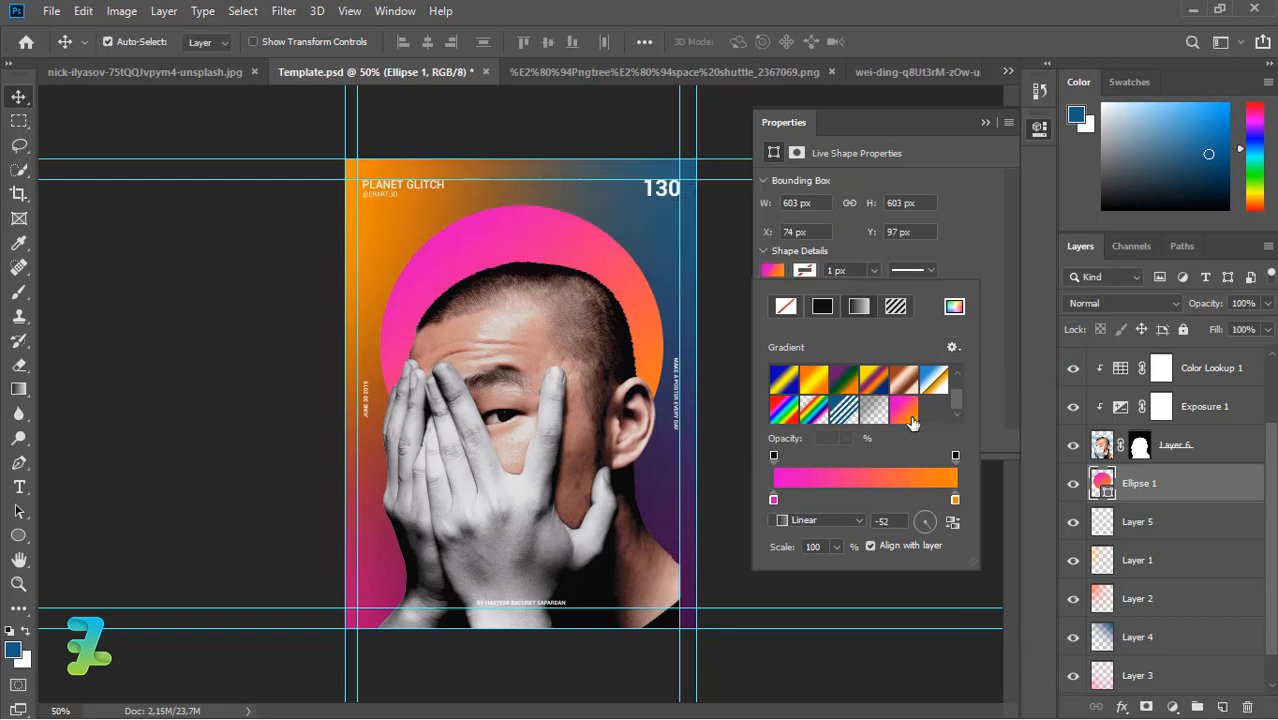
- Group the background layers from Layer 5 down to Color Fill 1
click(985, 122)
click(1178, 528)
scroll(1270, 607, down, 1)
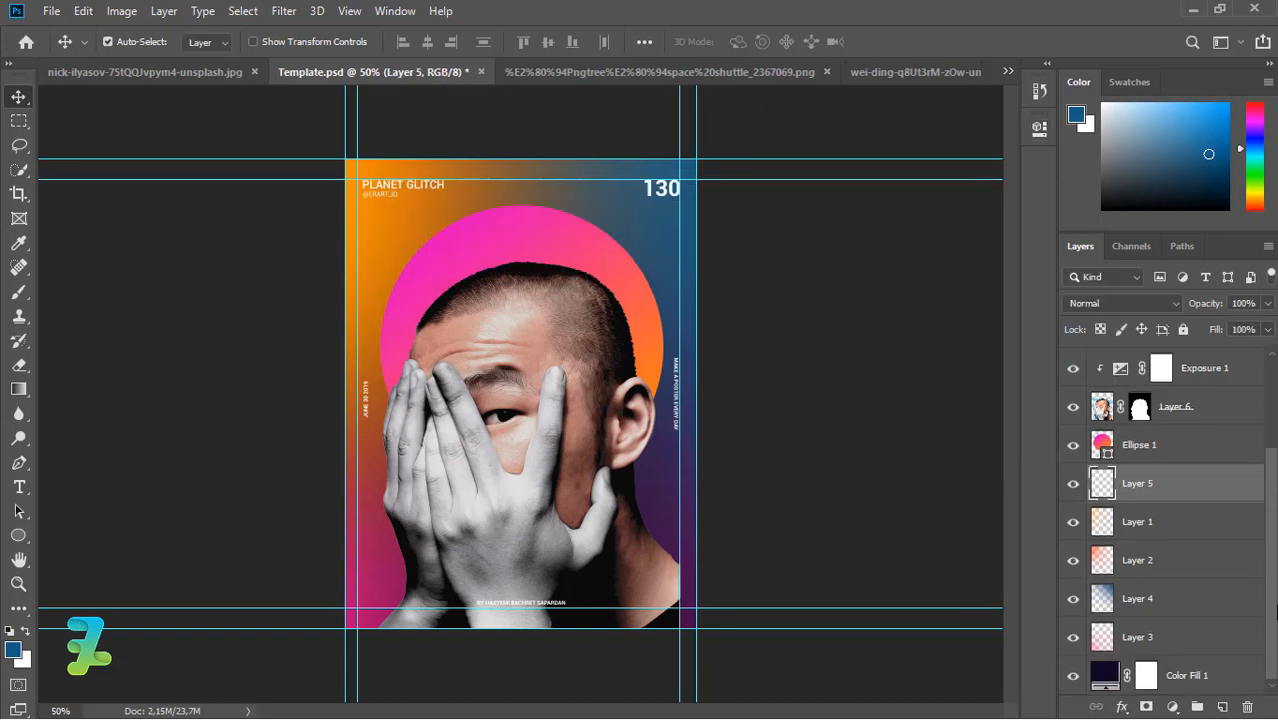
shift+click(1198, 652)
click(1238, 676)
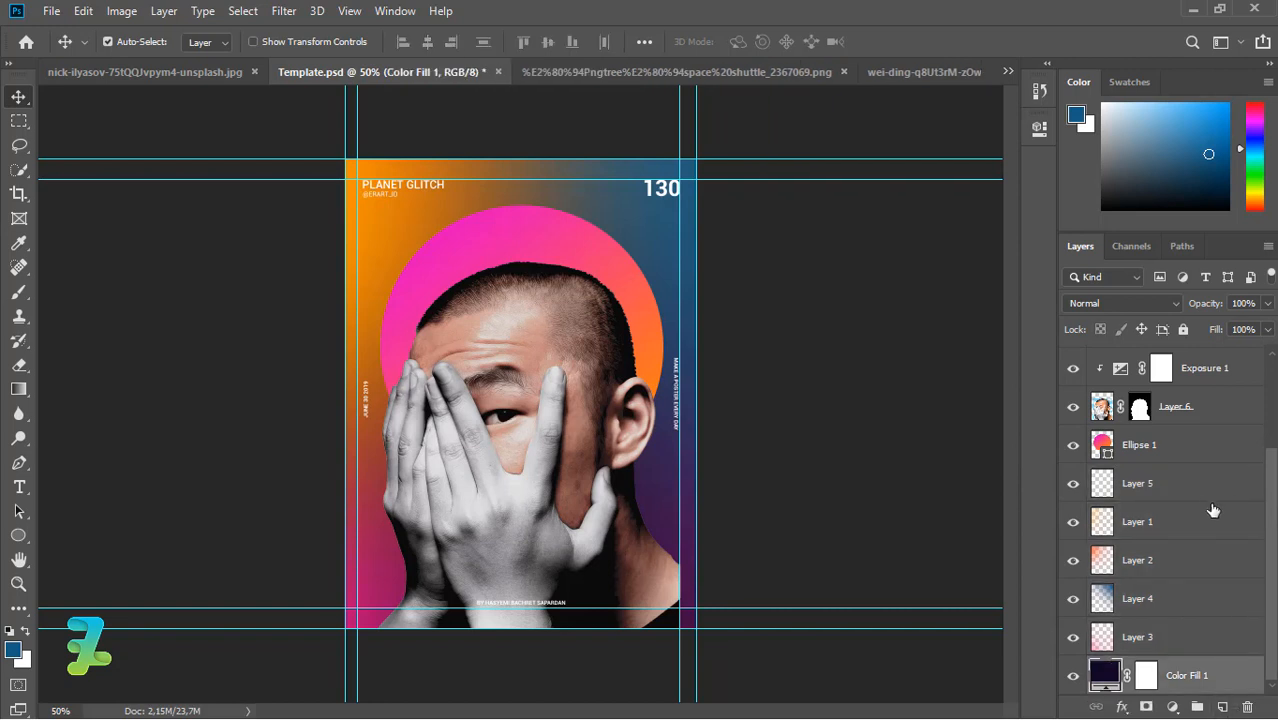
click(1213, 486)
click(1172, 707)
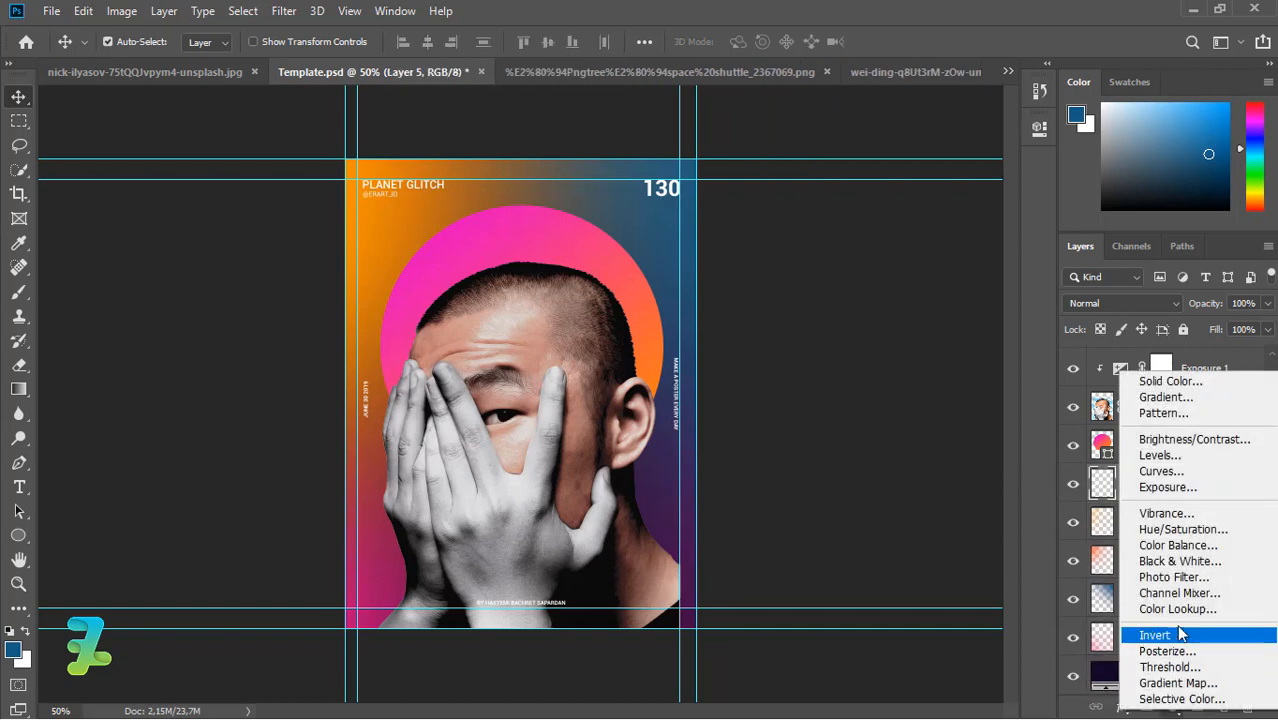
click(1099, 671)
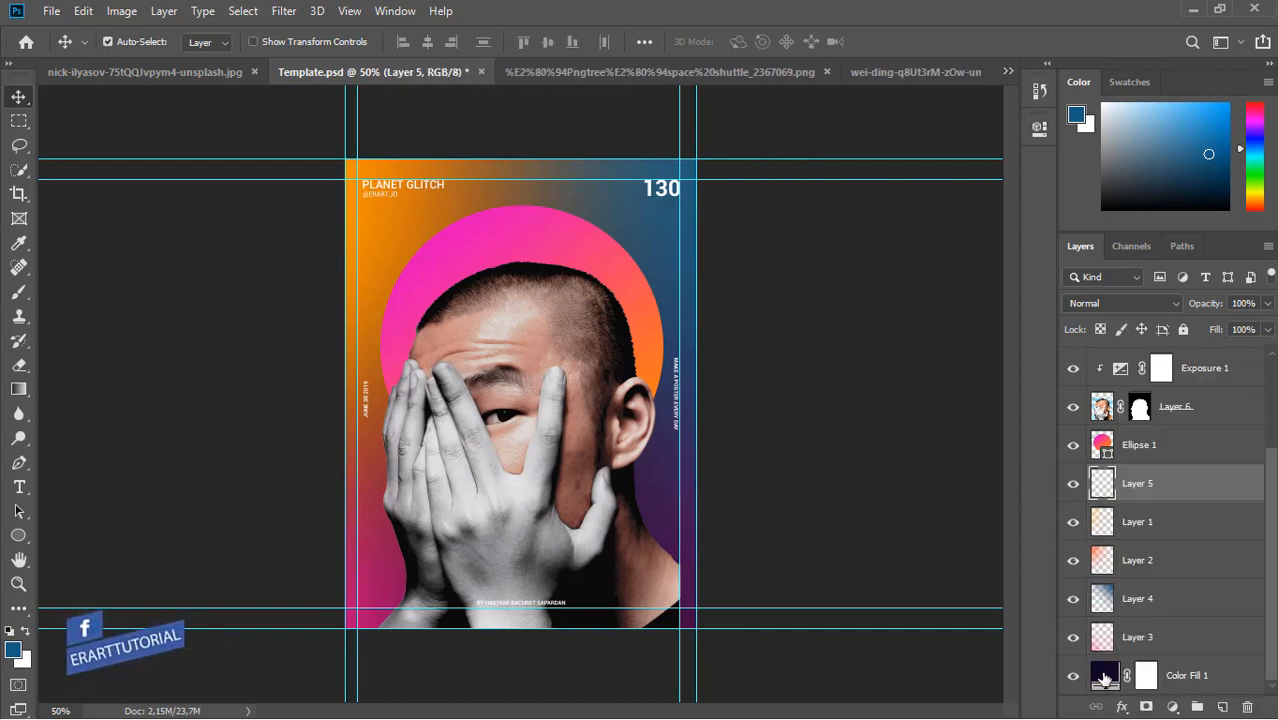
shift+click(1104, 679)
key(ctrl+g)
- Add a linear 90° gradient fill layer with the "Pink orange" preset beneath the circle, and delete the old background group Group 2
click(1173, 706)
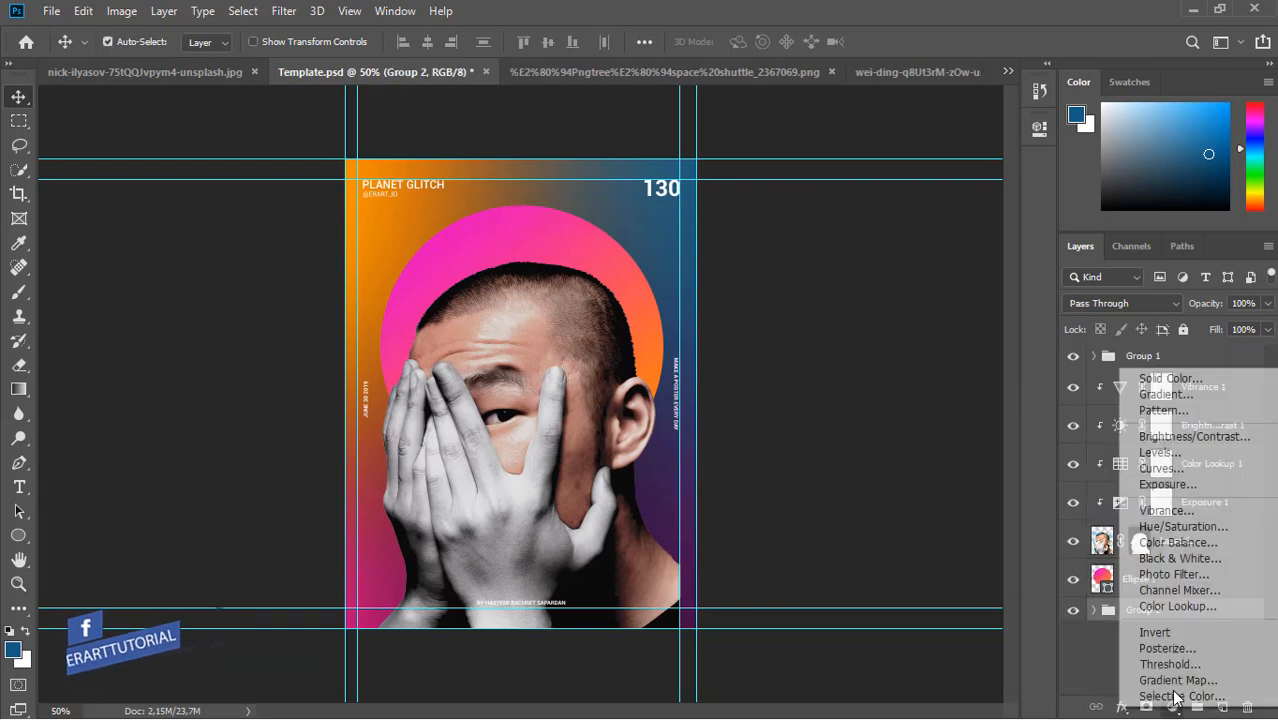
click(1185, 394)
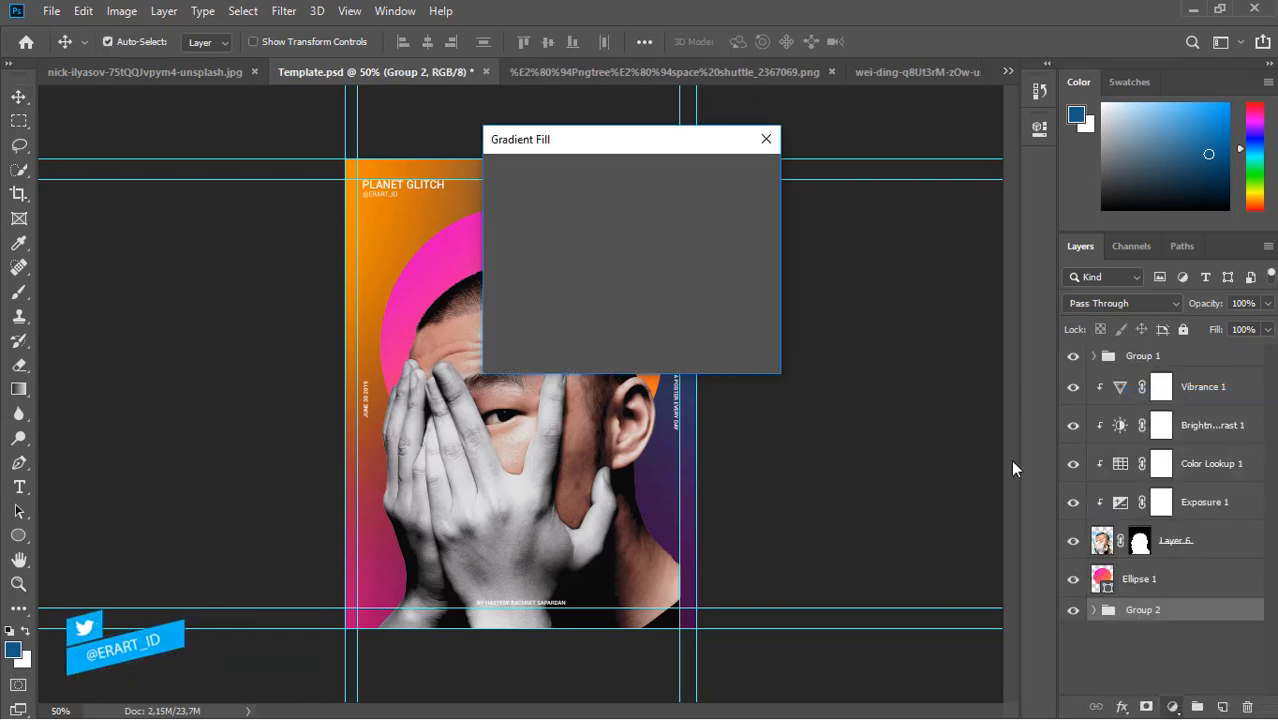
click(572, 173)
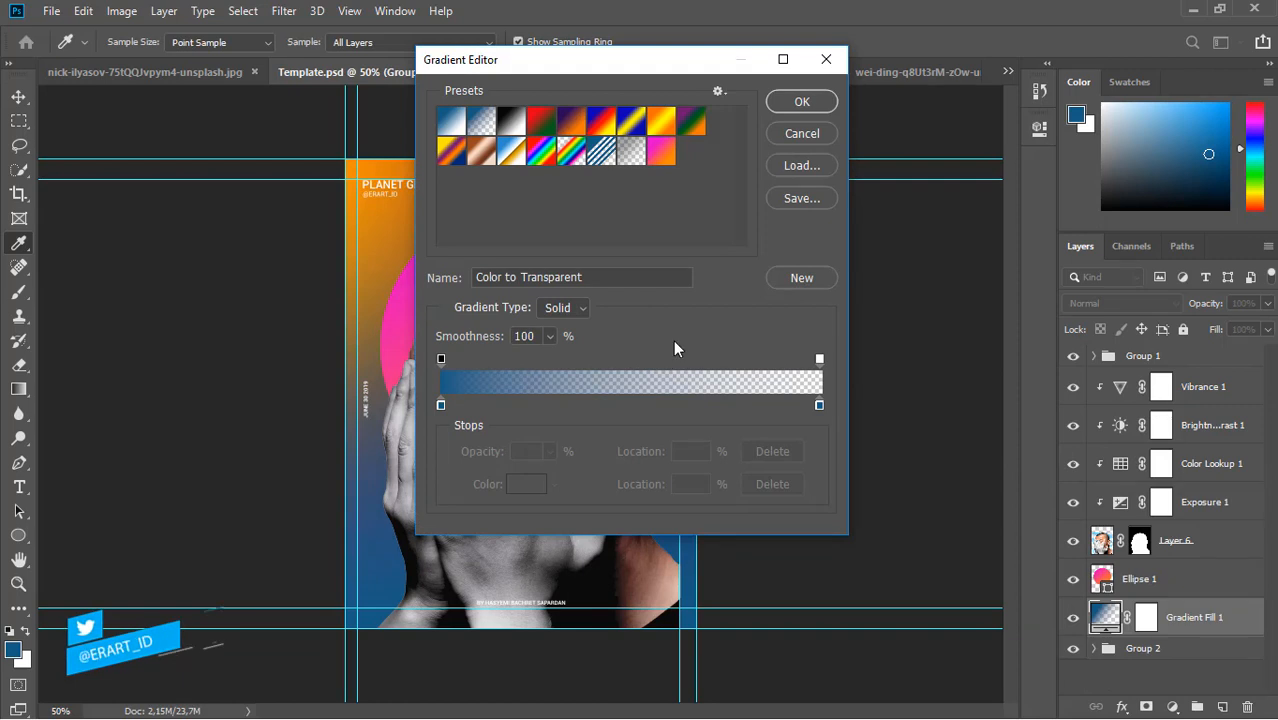
click(661, 151)
click(802, 101)
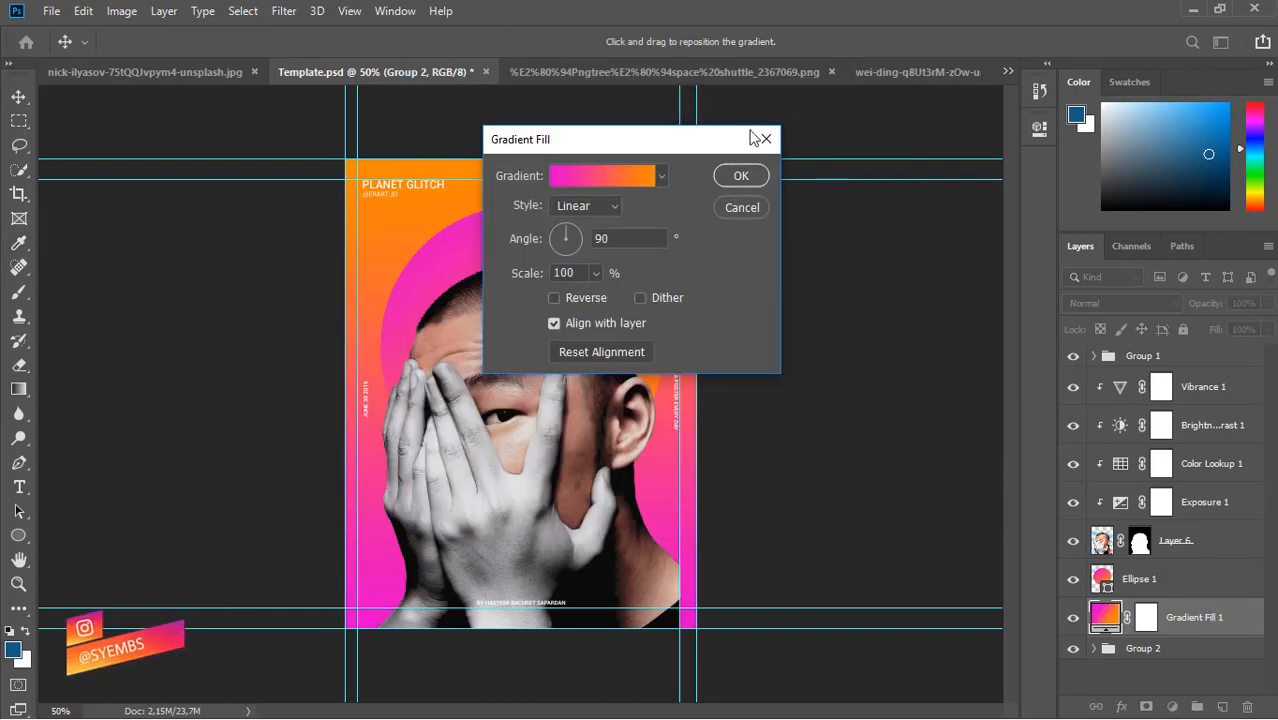
click(738, 177)
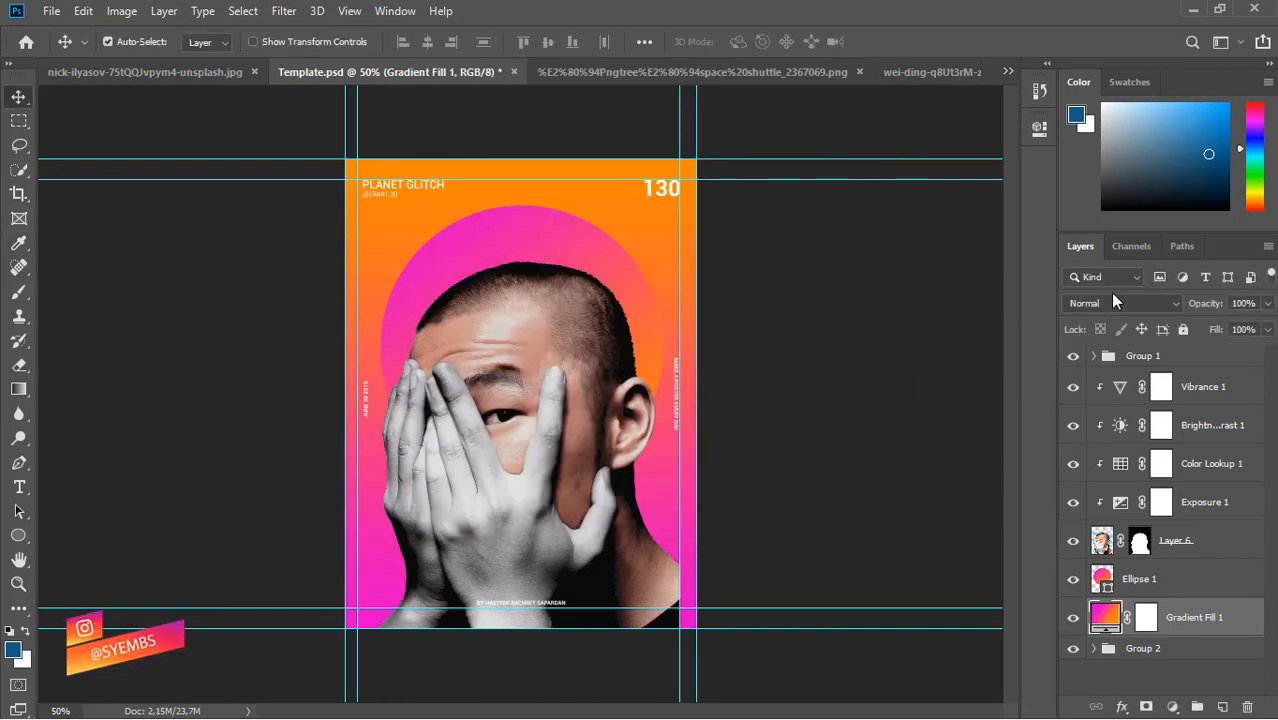
click(1136, 656)
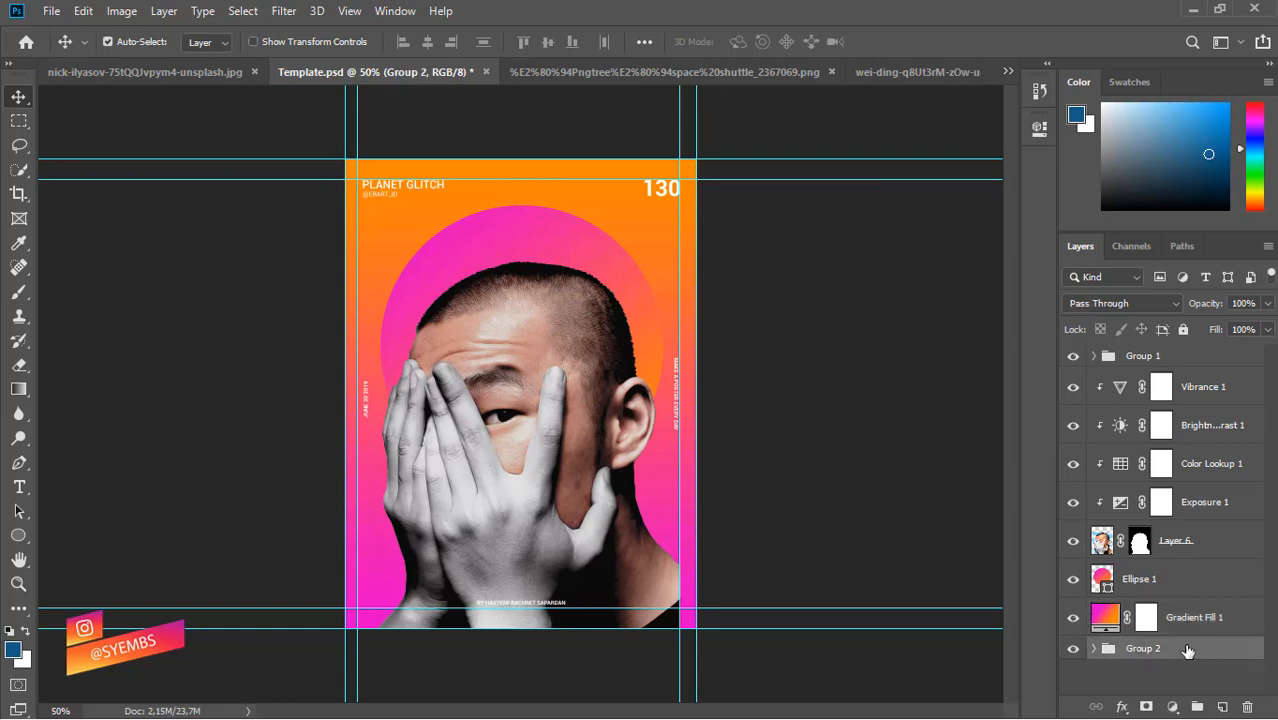
key(Delete)
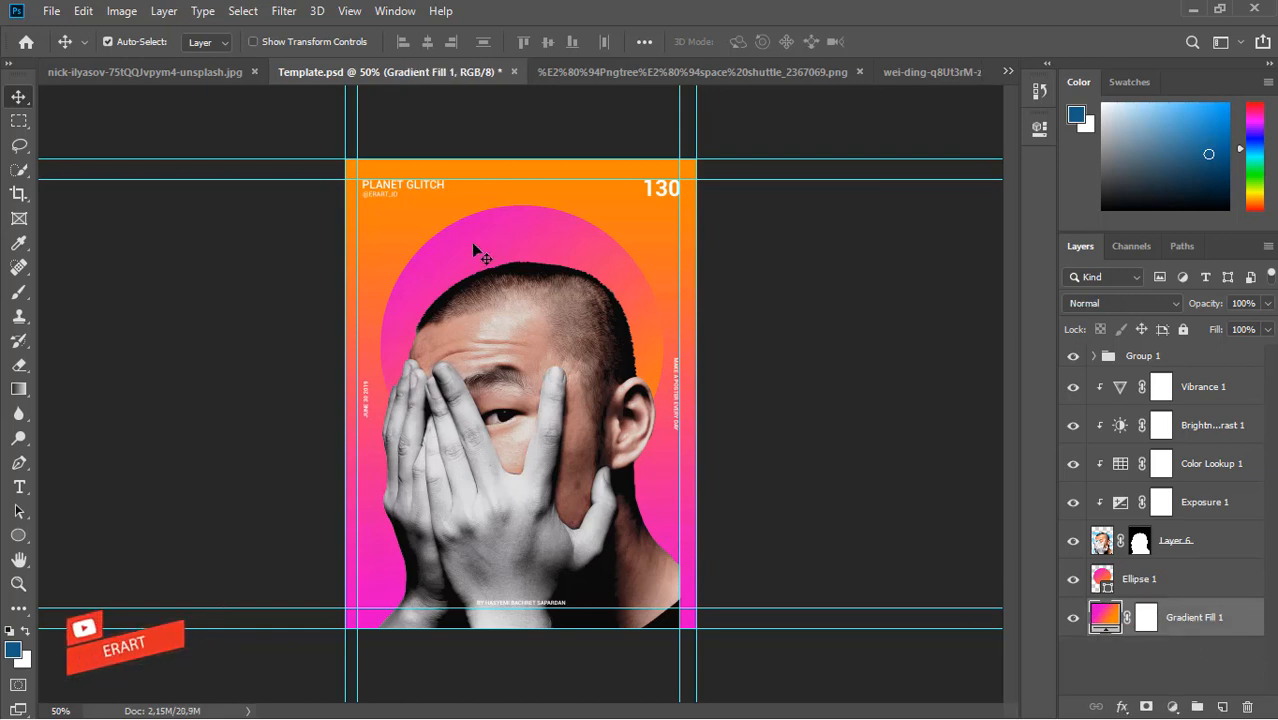
- Copy the nick-ilyasov starry sky photo into Template.psd between the circle and the gradient fill, and close the photo's window
click(150, 75)
right_click(151, 74)
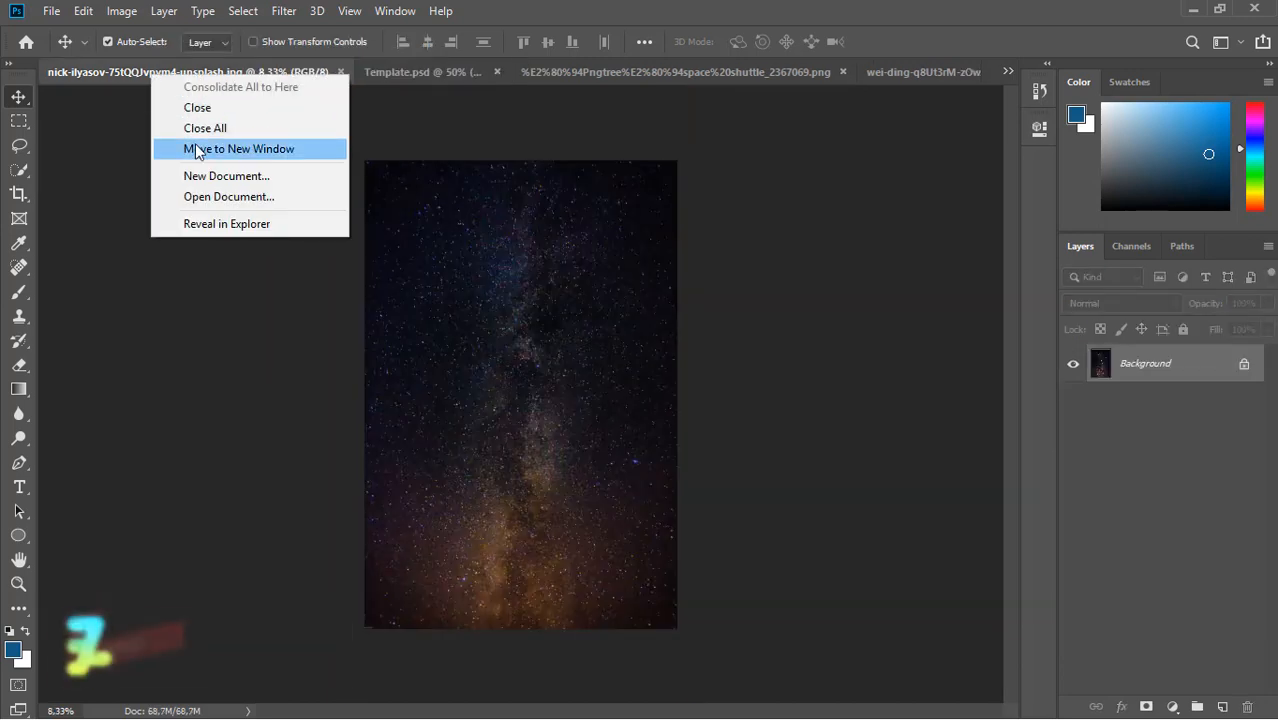
click(196, 148)
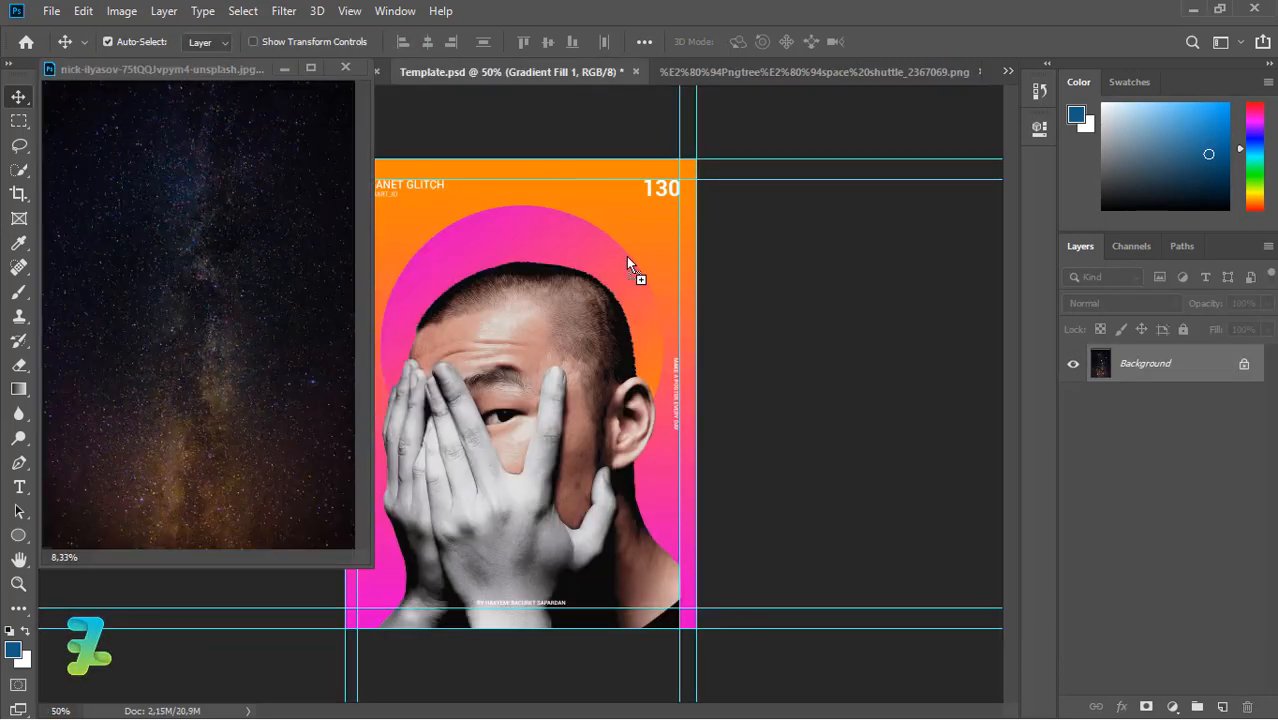
drag(626, 256, 626, 257)
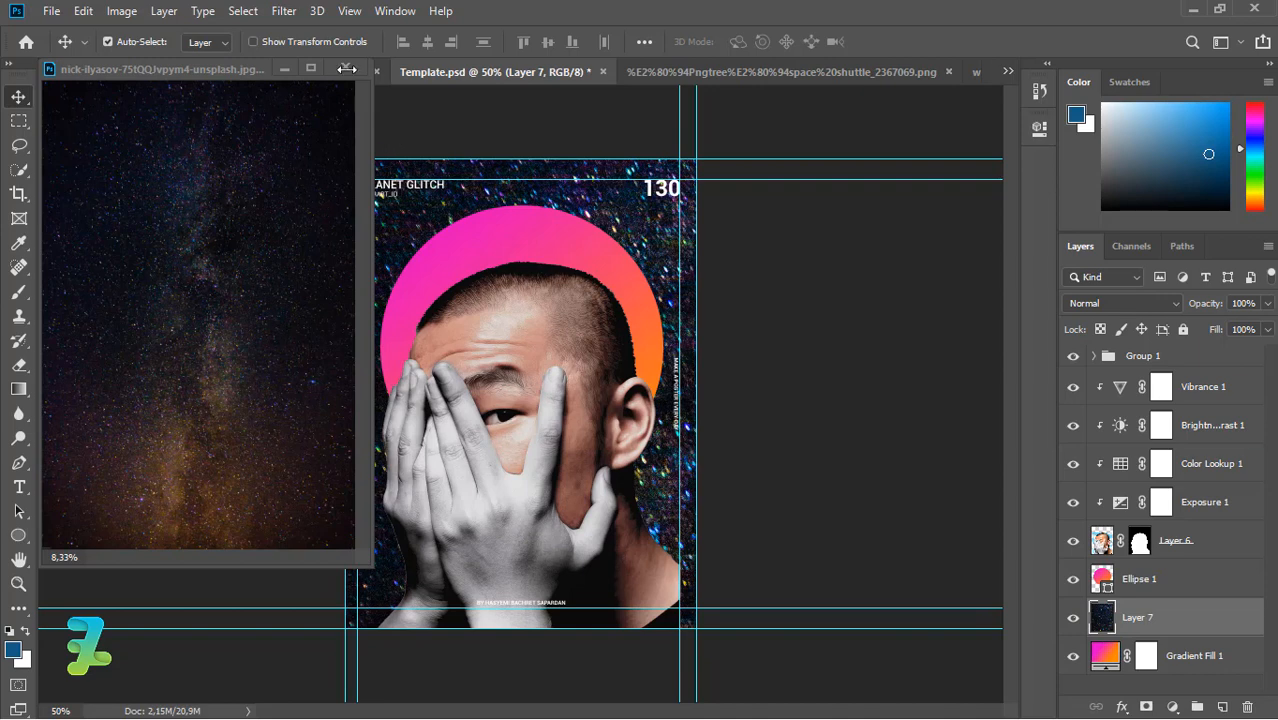
click(569, 213)
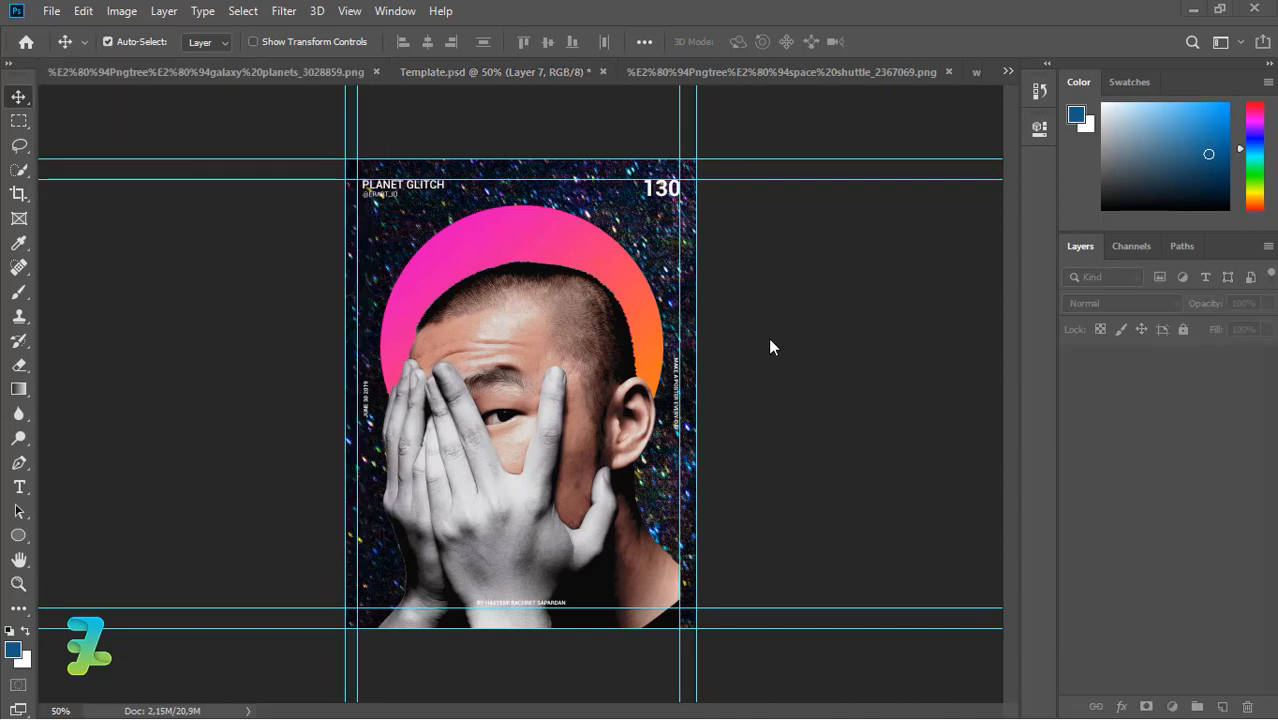
- Scale the starry sky layer down and position it to cover the poster canvas
key(ctrl+minus)
key(ctrl+t)
key(ctrl+minus)
key(ctrl+minus)
key(ctrl+minus)
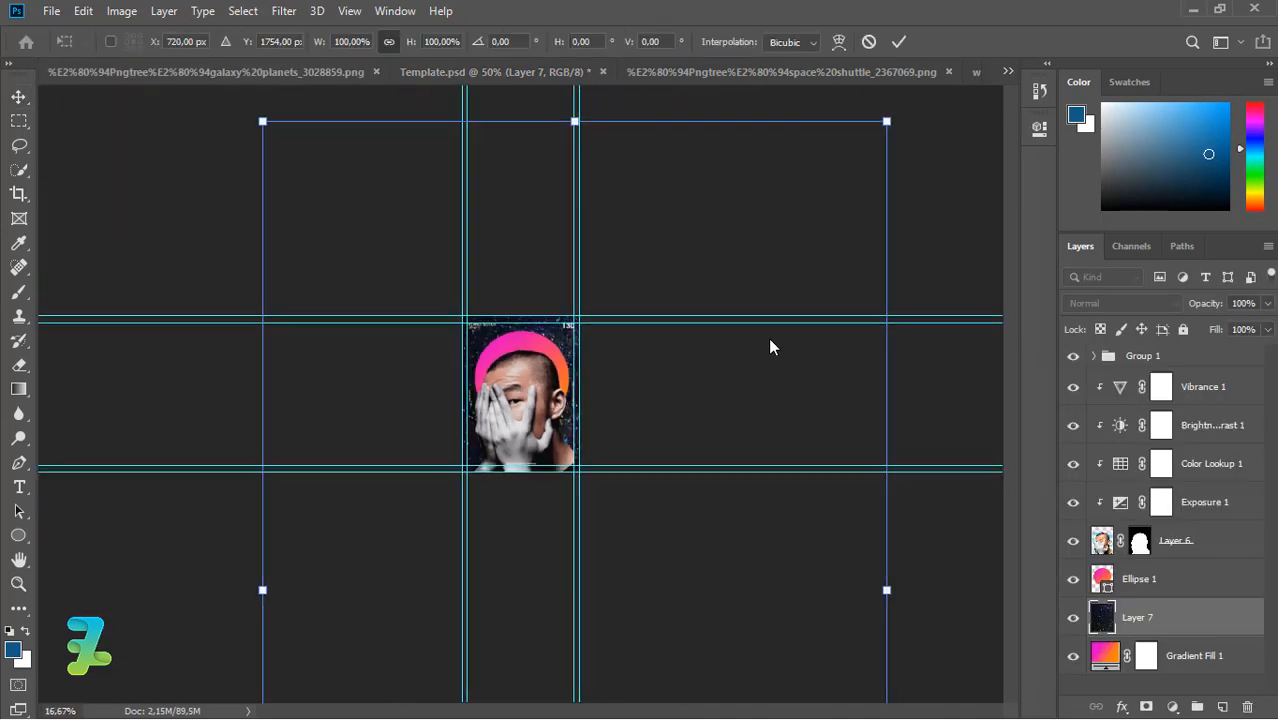
drag(794, 187, 541, 620)
drag(541, 620, 632, 329)
drag(653, 322, 530, 507)
drag(506, 544, 536, 371)
drag(566, 462, 575, 467)
key(Return)
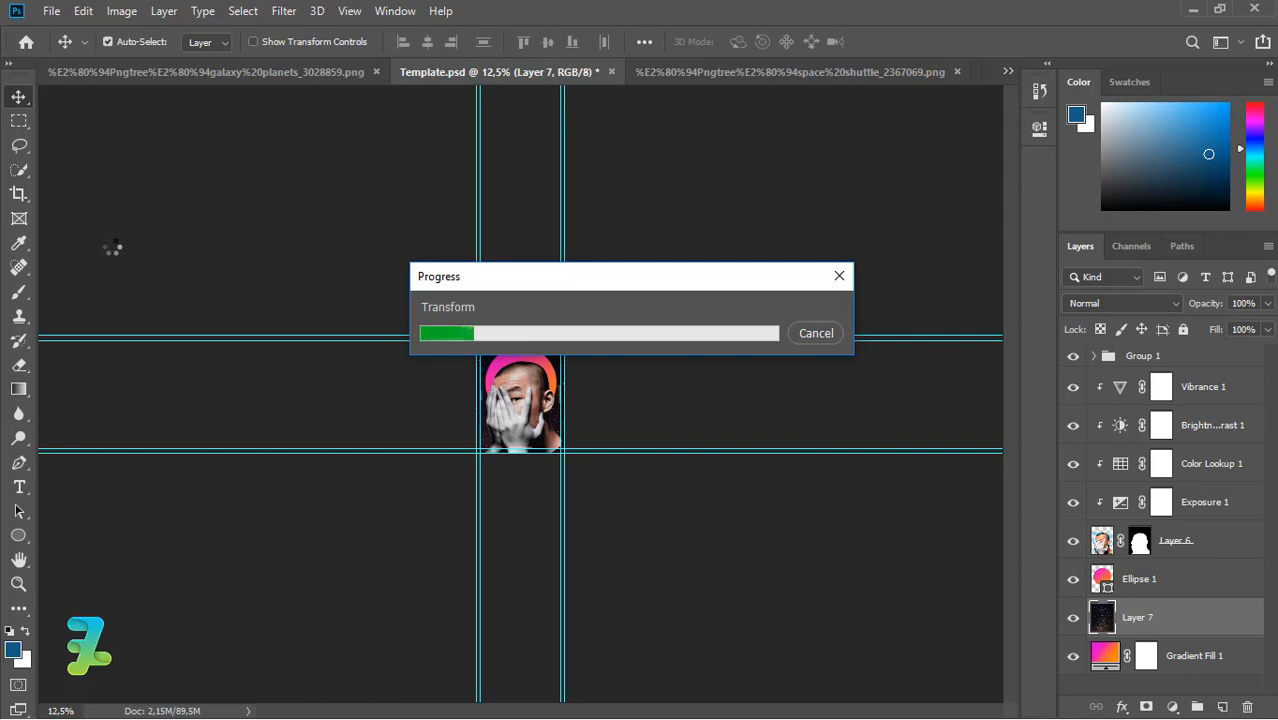
- Set the starry sky layer's blend mode to Lighten
key(ctrl+plus)
key(ctrl+plus)
key(ctrl+plus)
key(ctrl+plus)
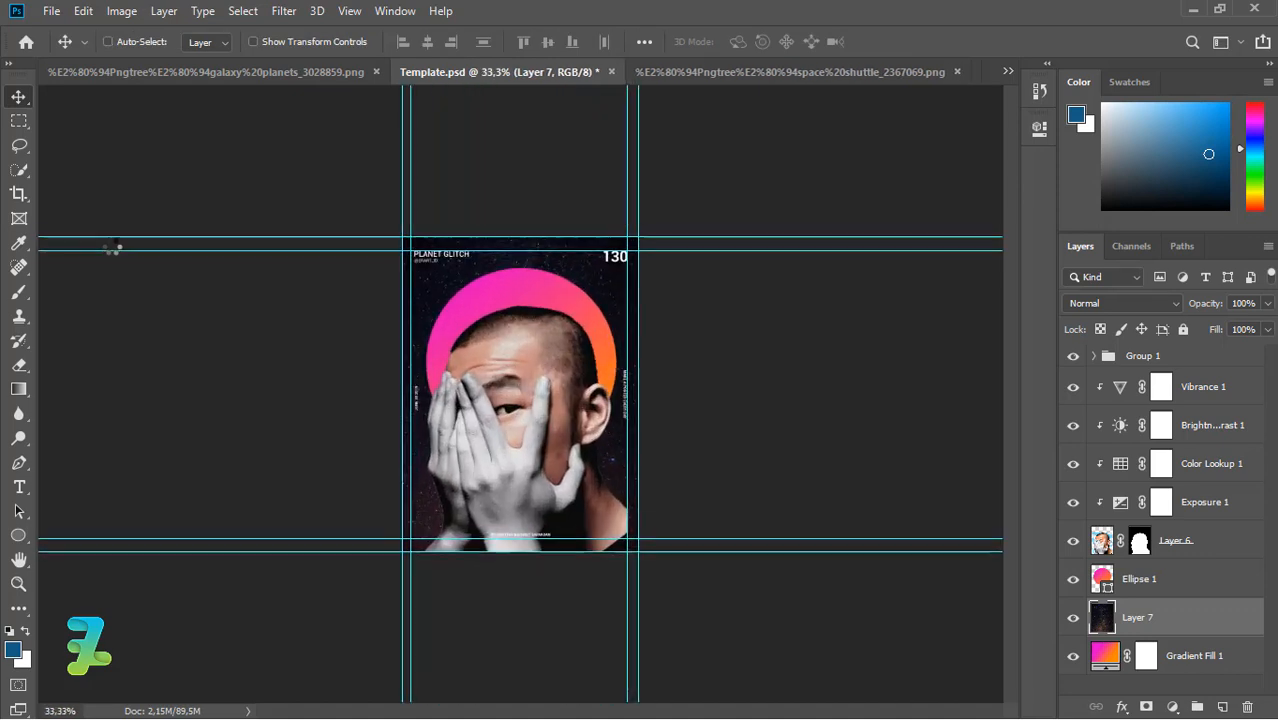
click(1088, 304)
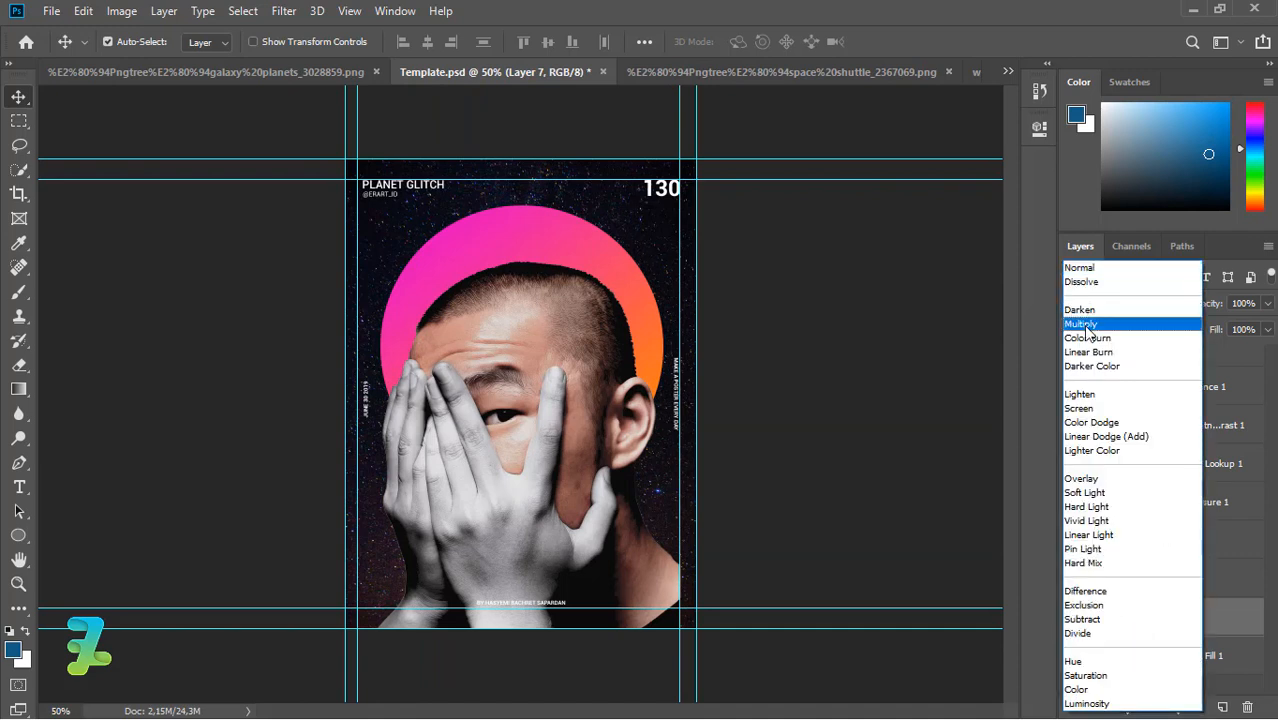
click(1079, 394)
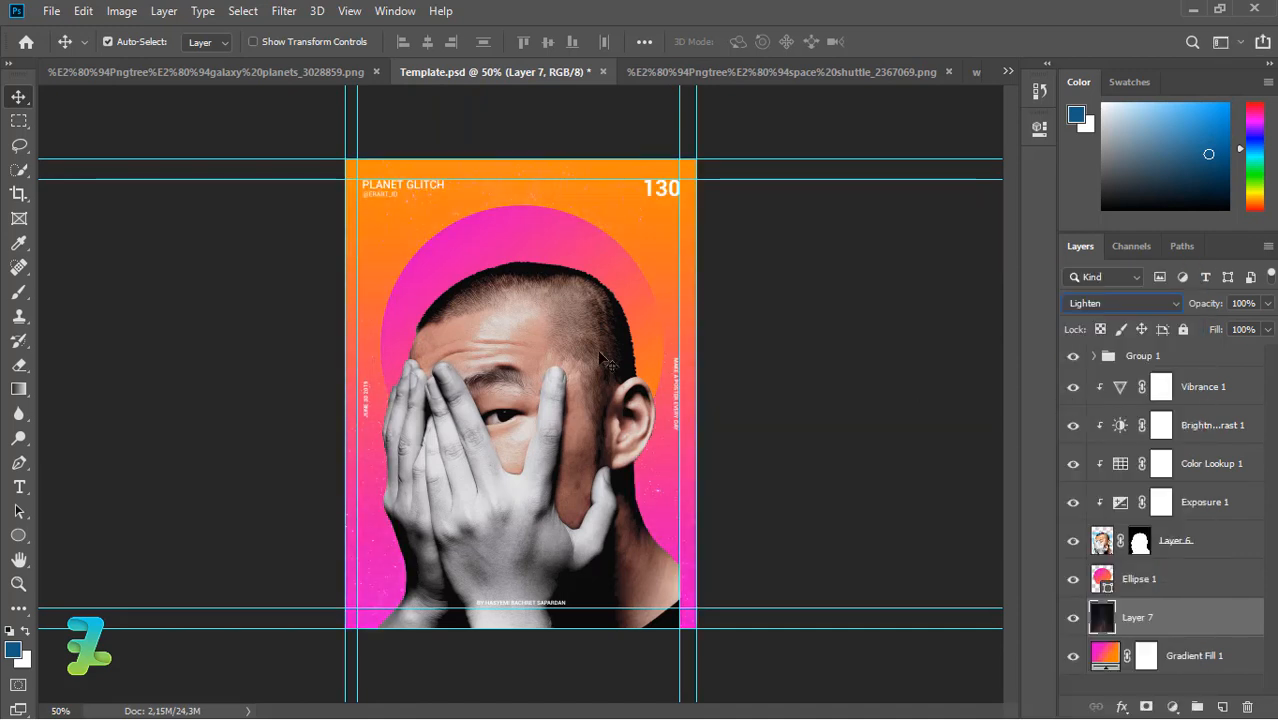
click(1107, 655)
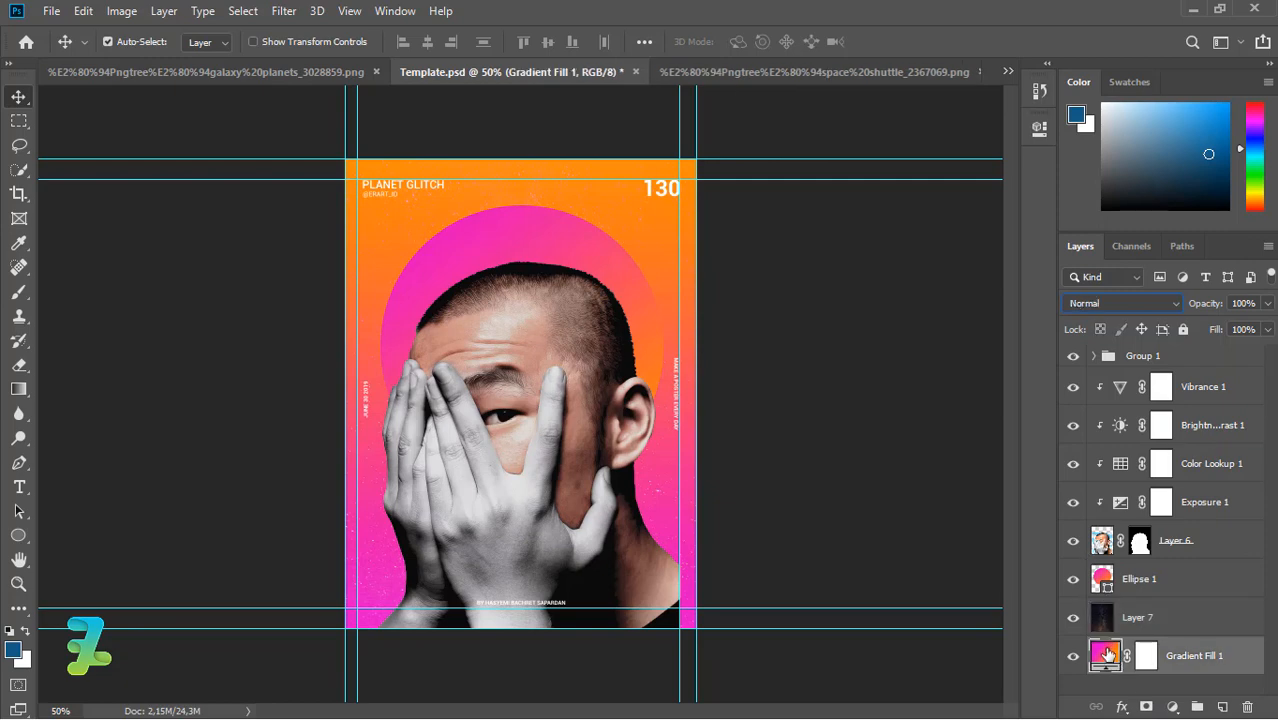
click(289, 12)
mouse_move(420, 260)
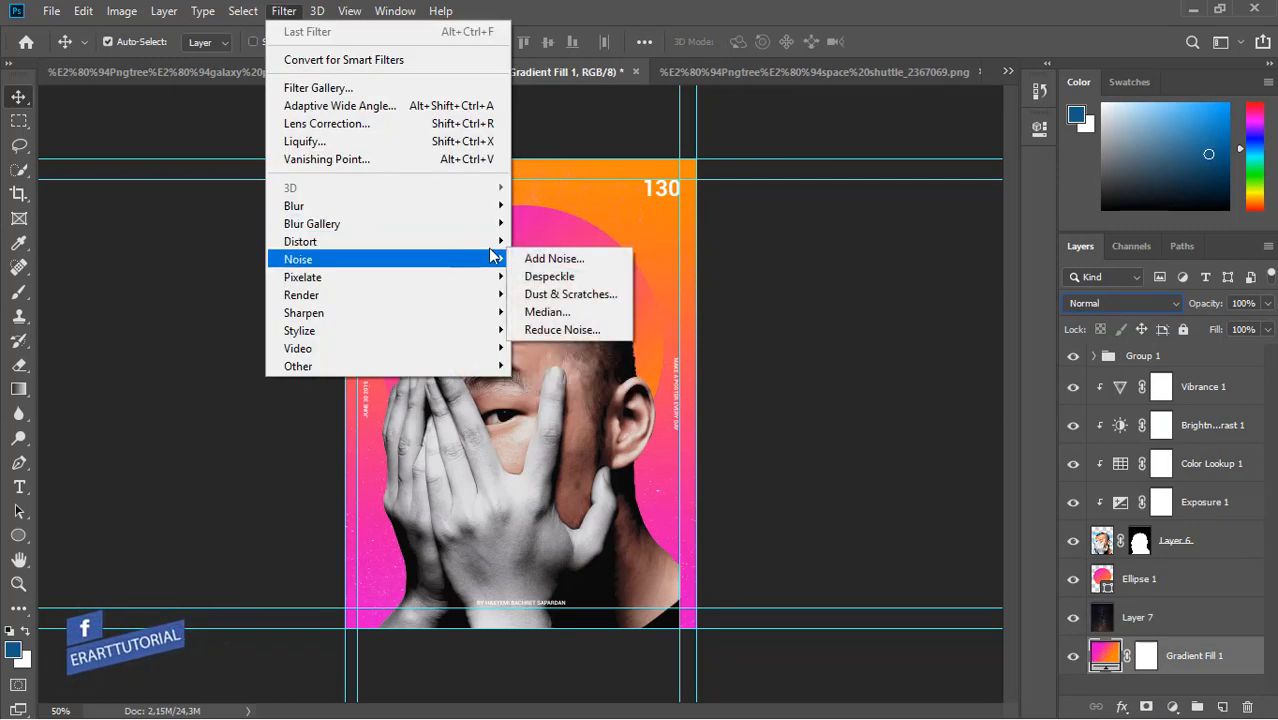
click(513, 260)
click(545, 287)
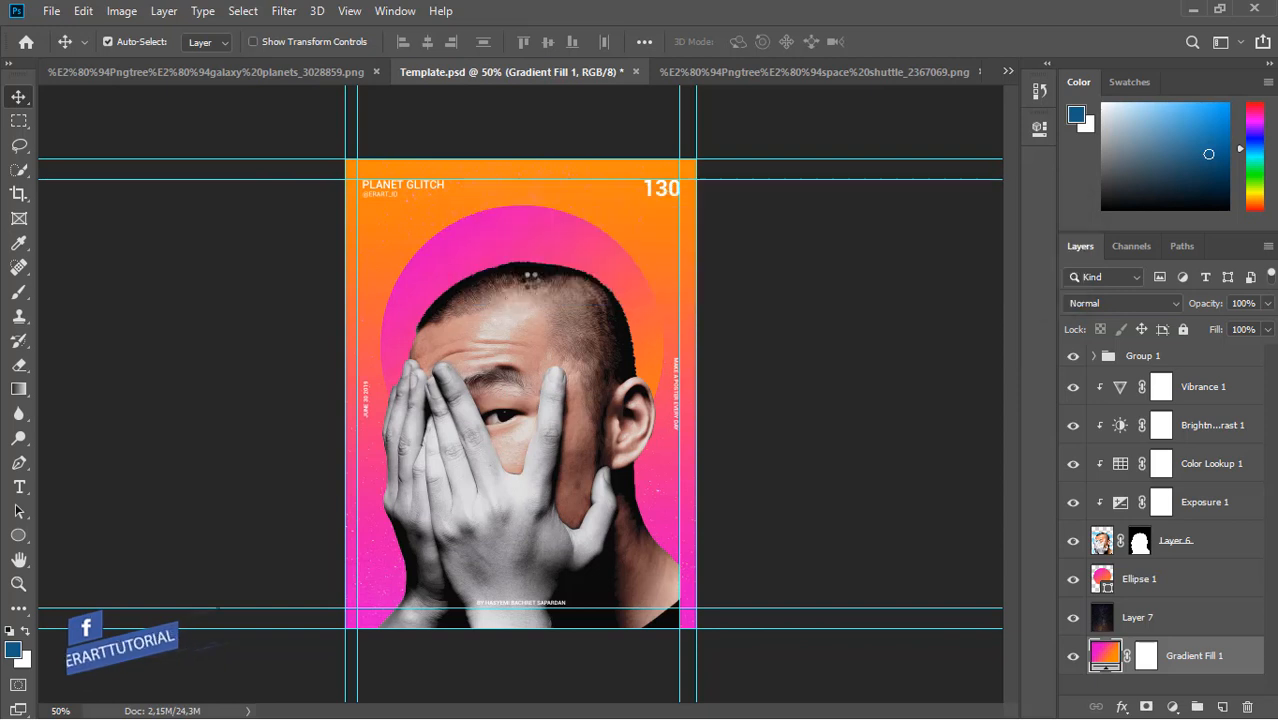
drag(521, 374, 527, 374)
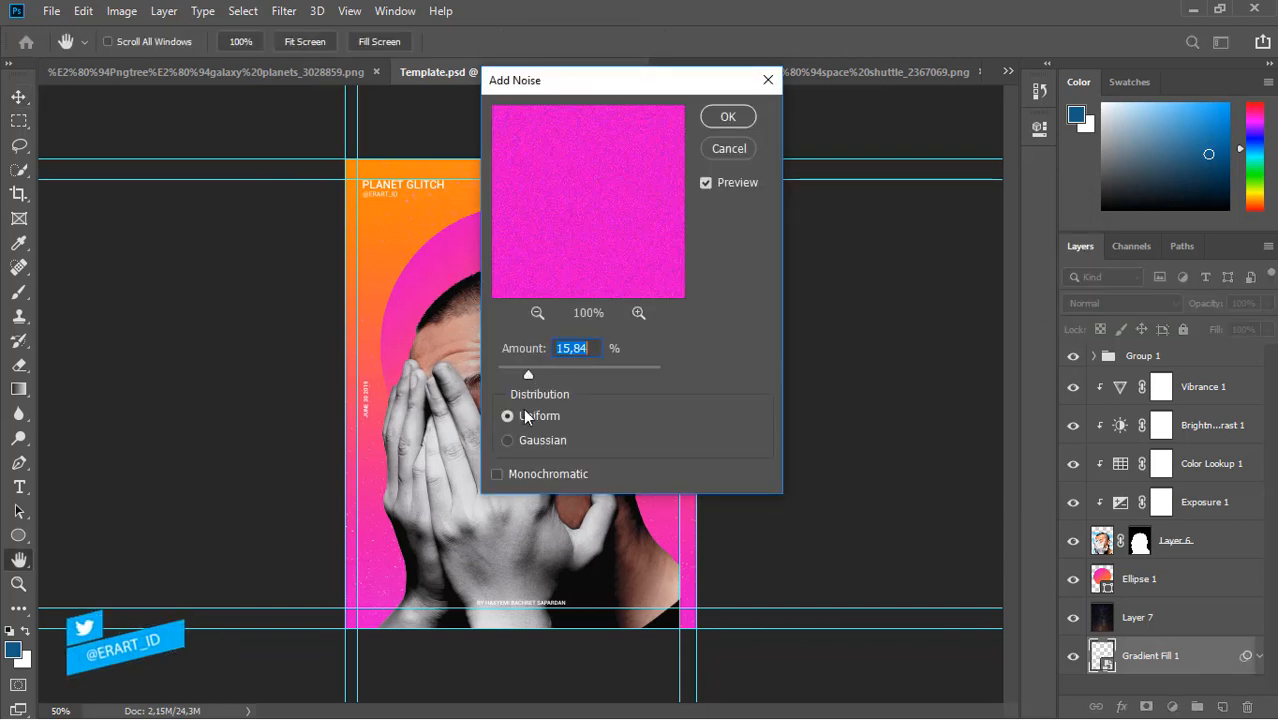
click(497, 474)
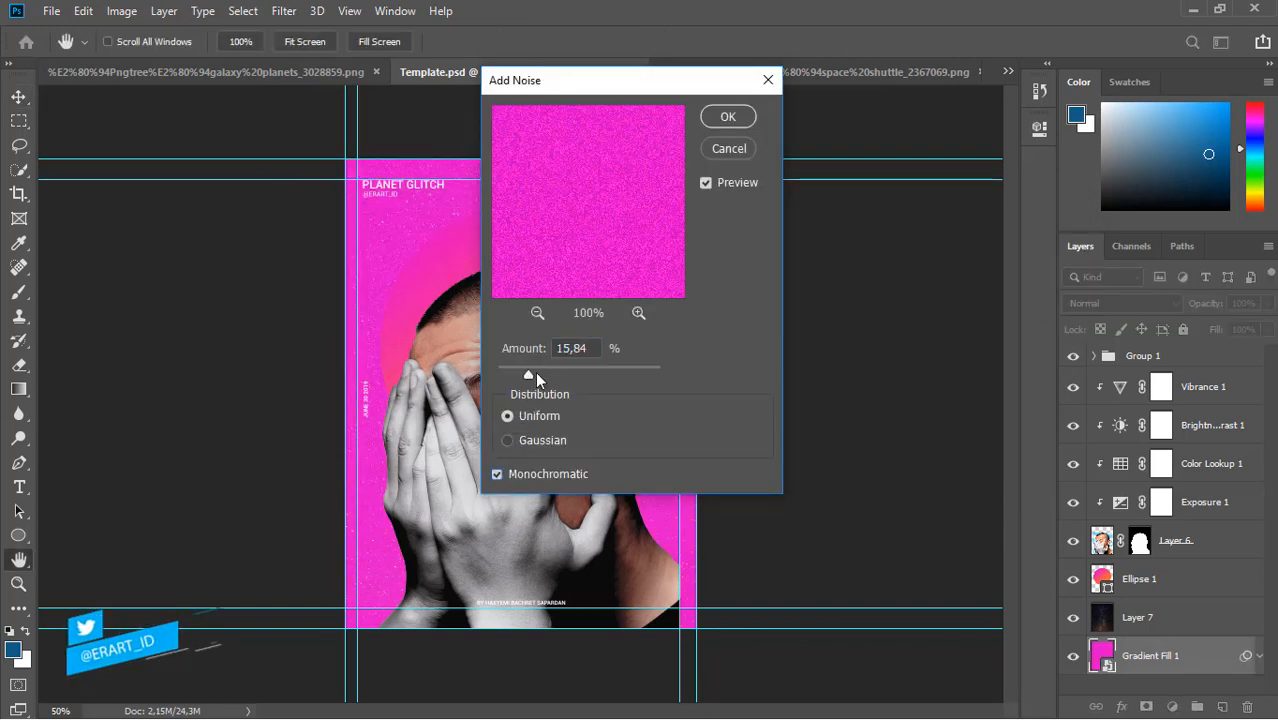
drag(523, 375, 500, 373)
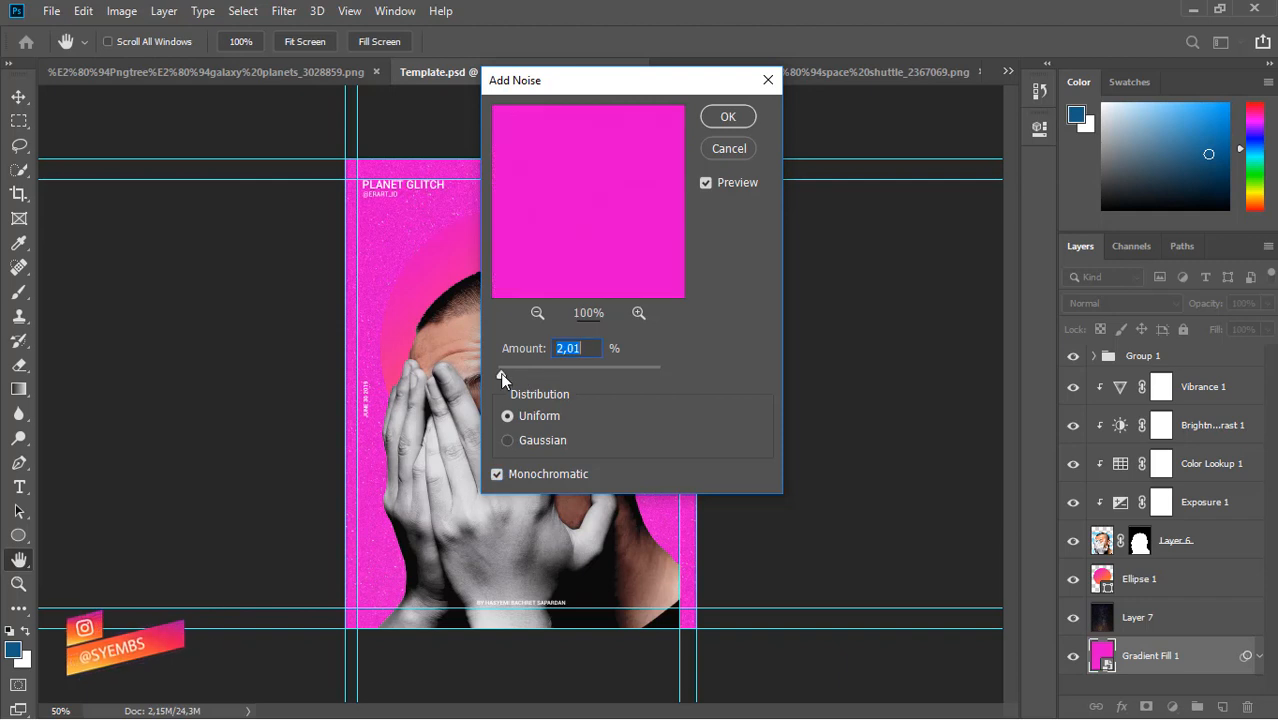
click(728, 149)
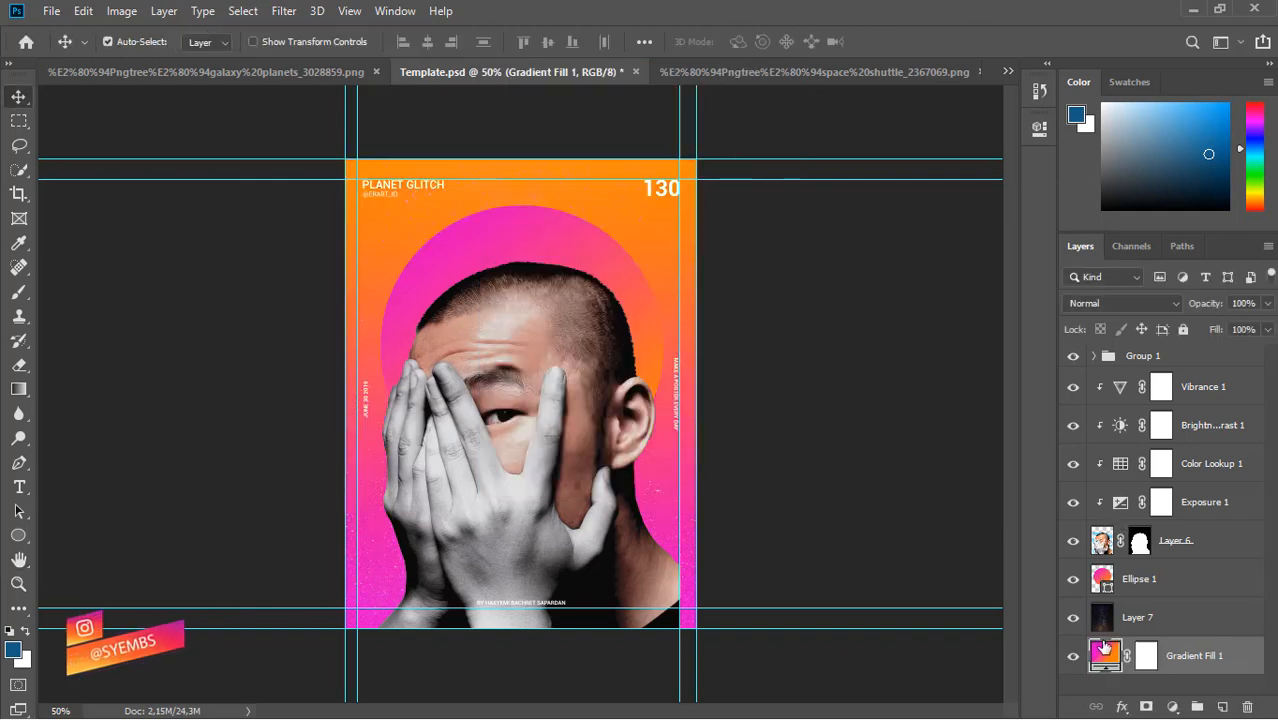
- Duplicate the Gradient Fill 1 layer and rasterize the copy
key(ctrl+j)
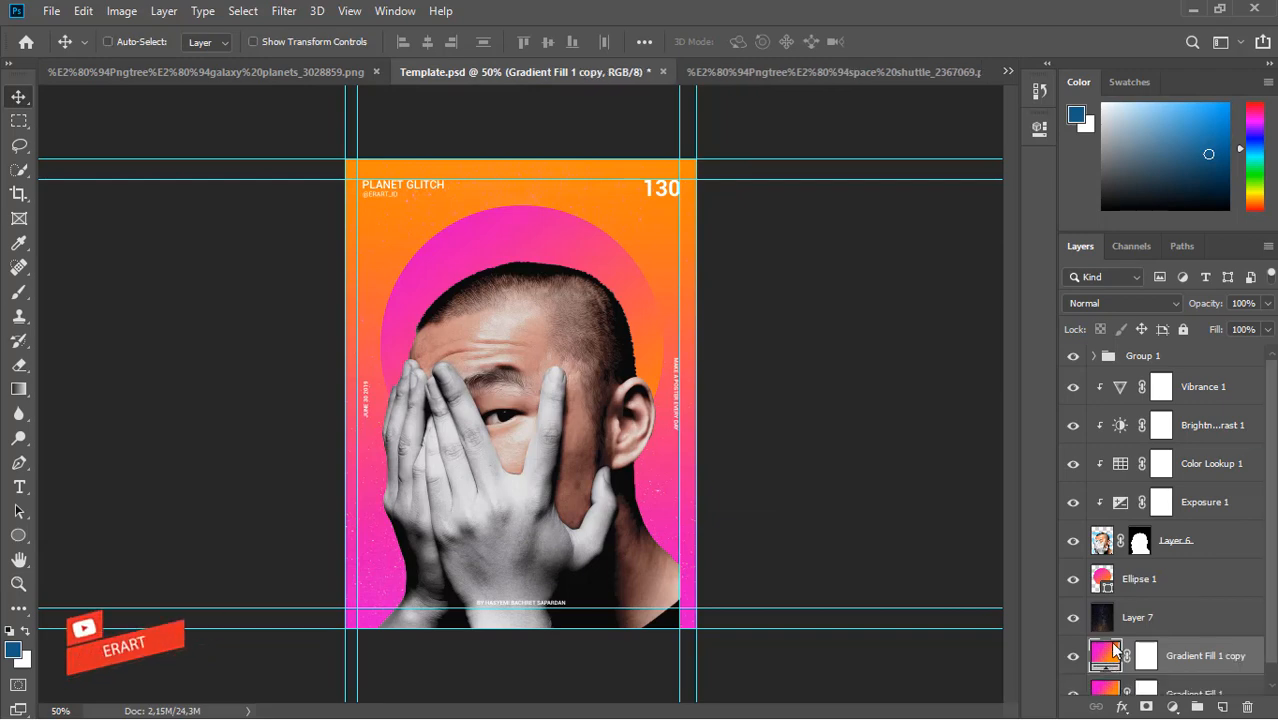
right_click(1114, 650)
right_click(1225, 666)
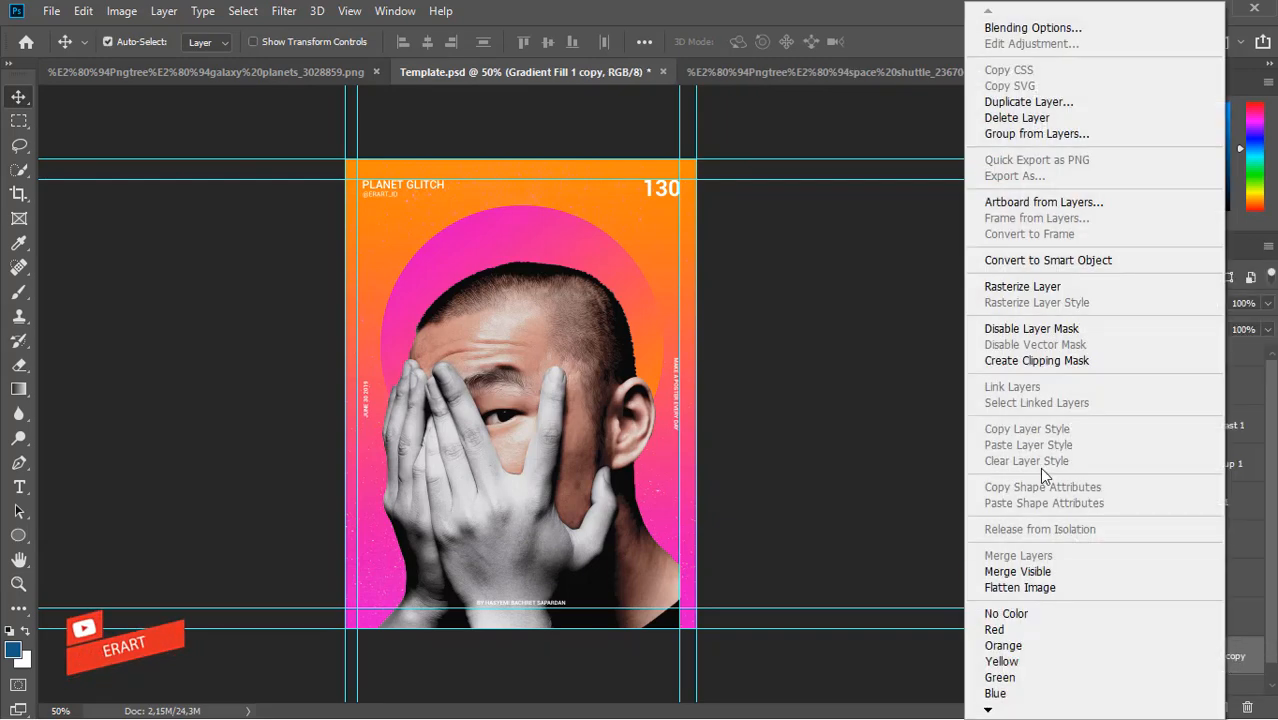
click(1023, 289)
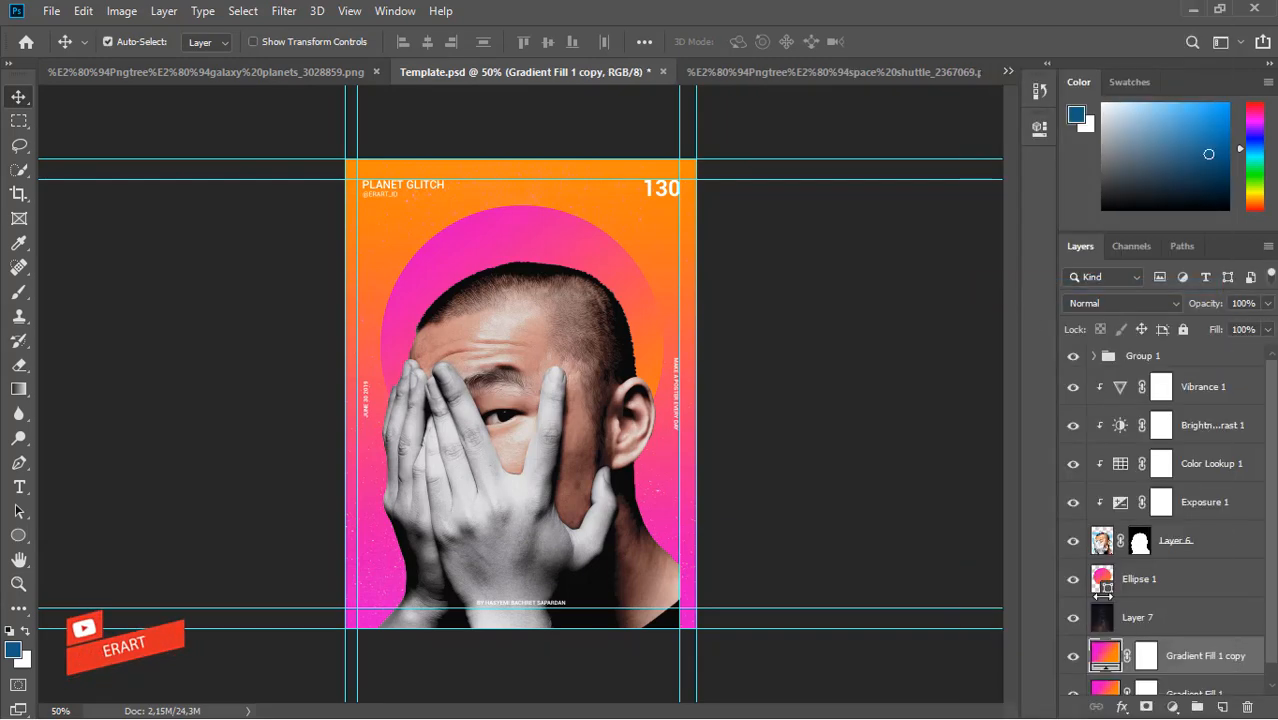
- Apply a light Add Noise filter with Uniform distribution and Monochromatic off to the rasterized gradient copy
click(284, 11)
mouse_move(439, 262)
click(535, 262)
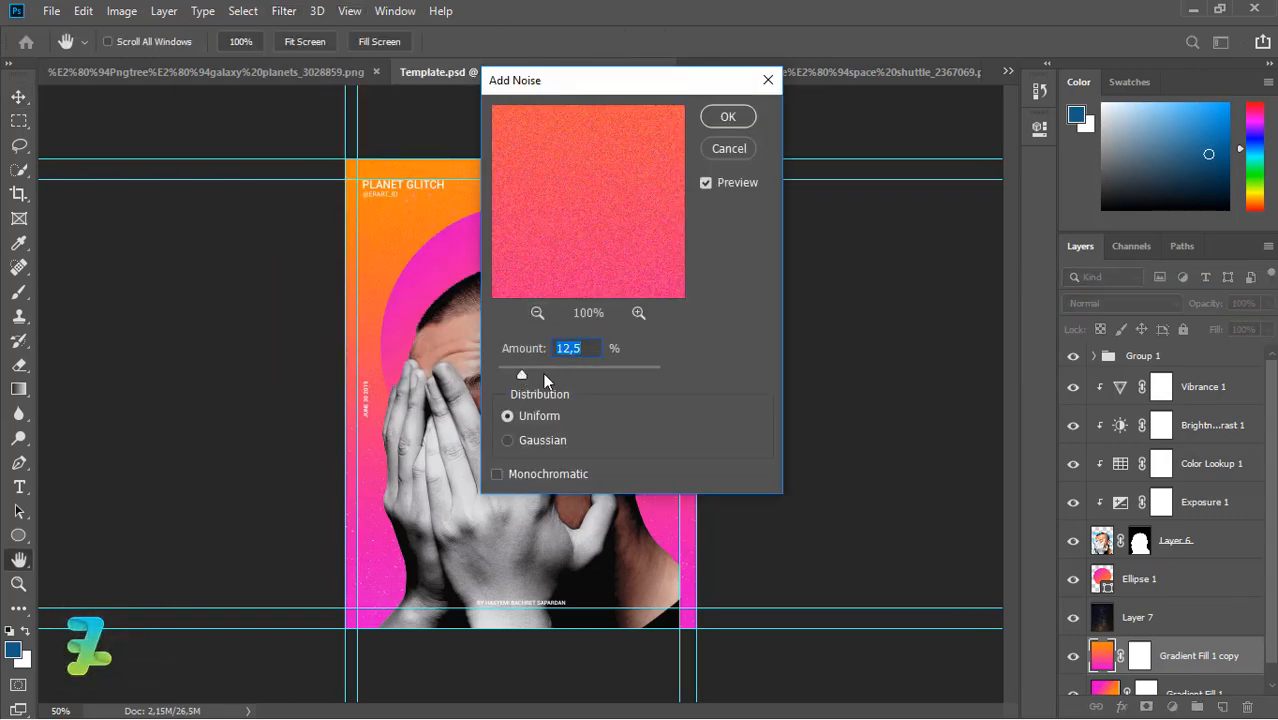
drag(581, 91, 845, 122)
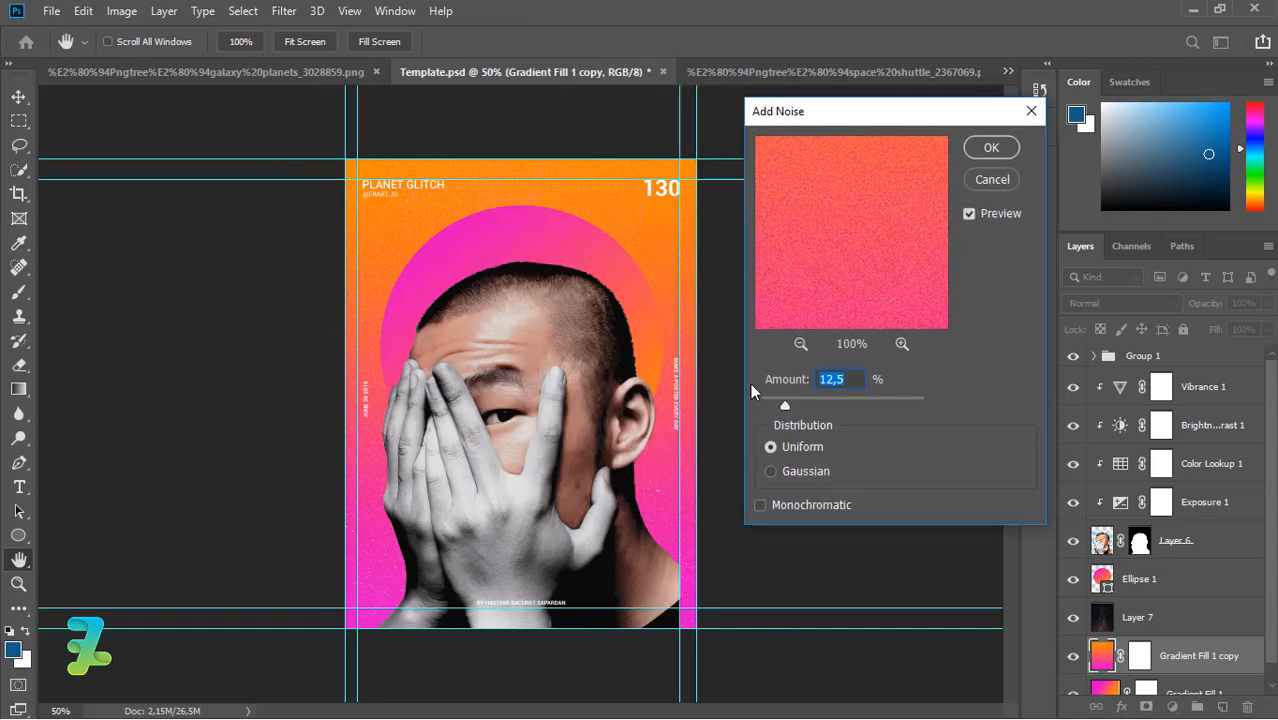
drag(785, 409, 777, 405)
click(991, 149)
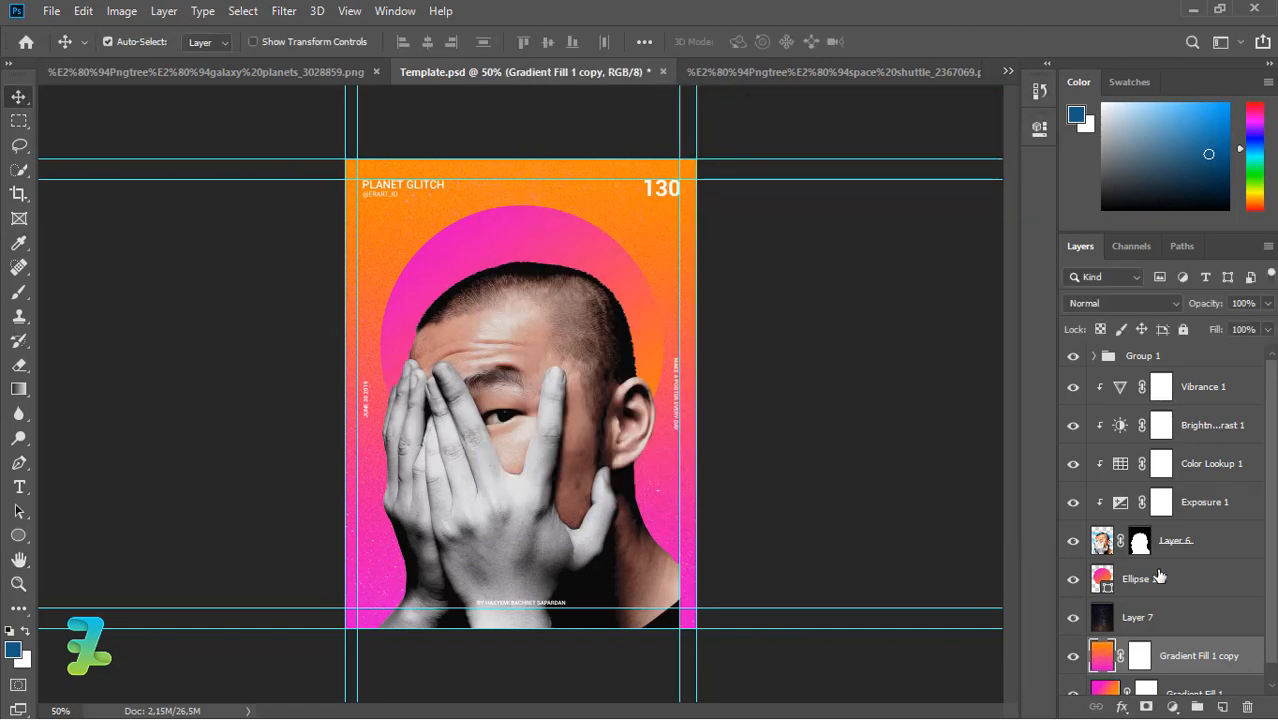
- Add an empty layer above Vibrance 1 and copy the galaxy planets artwork onto the poster above it
click(1160, 386)
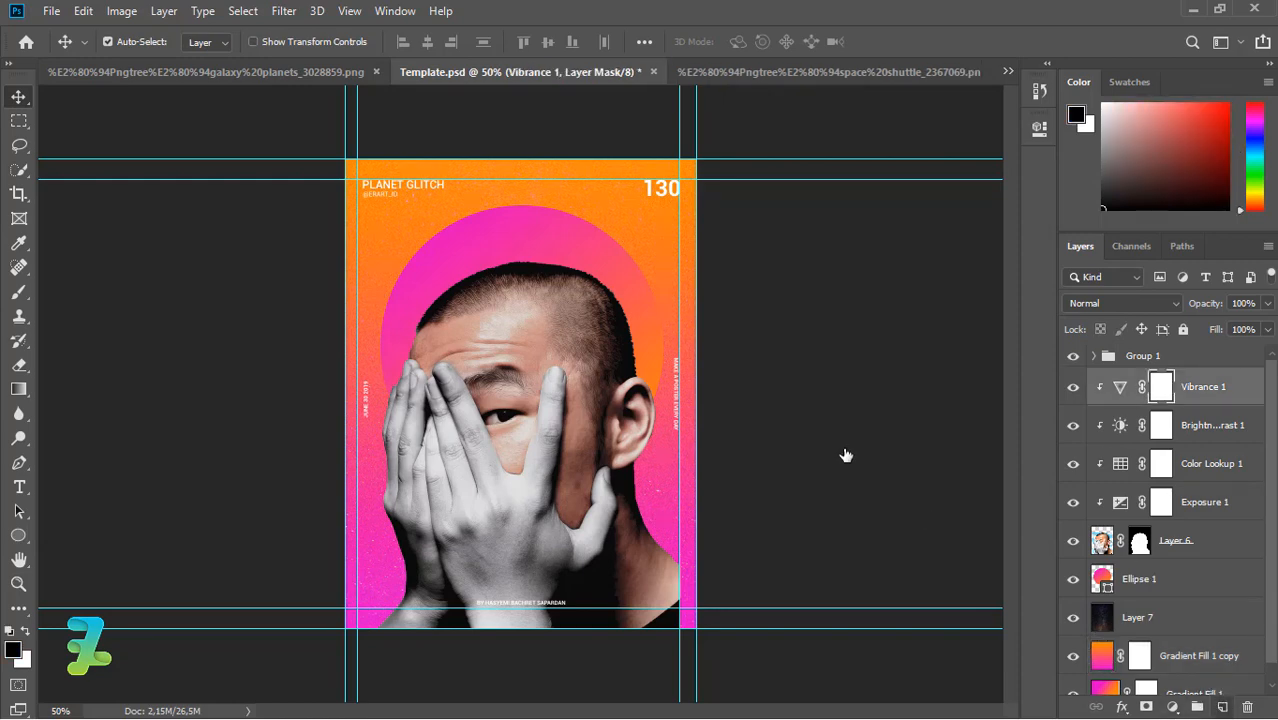
click(264, 71)
right_click(260, 67)
click(300, 143)
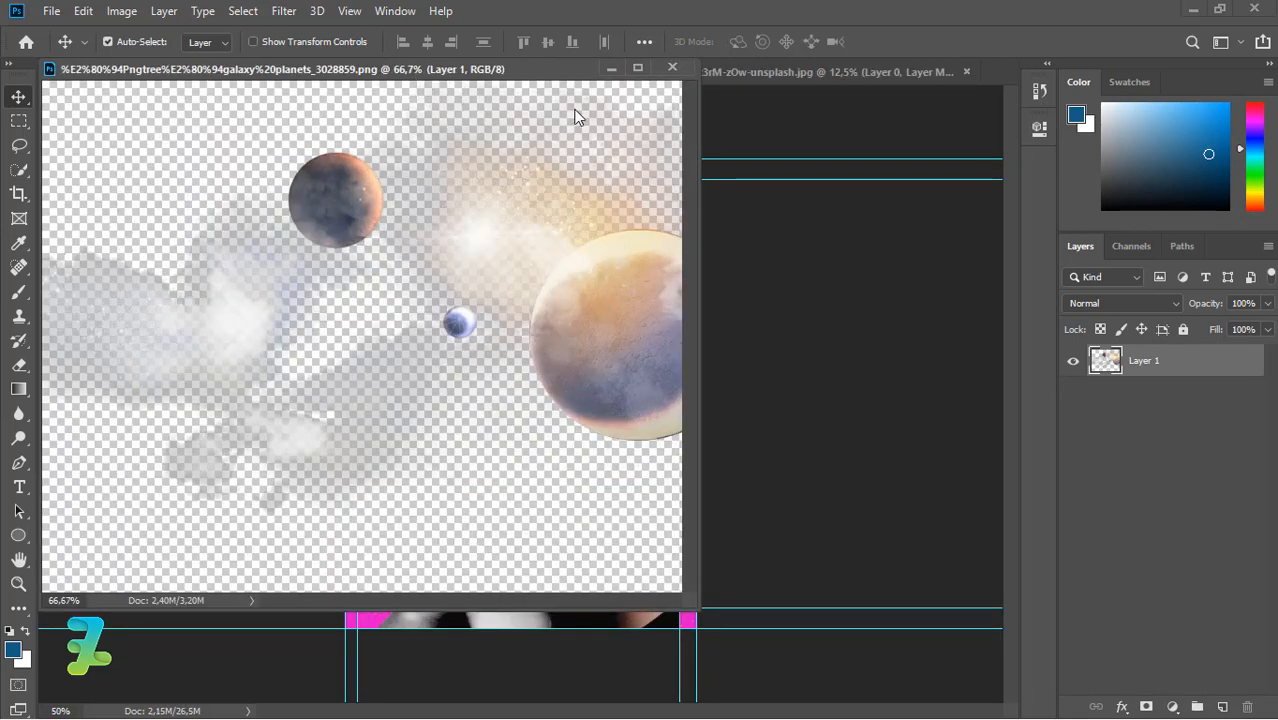
drag(415, 69, 987, 100)
drag(806, 348, 509, 395)
drag(735, 104, 498, 90)
- Dock the galaxy planets image window with the other open documents and switch back to Template.psd
click(152, 72)
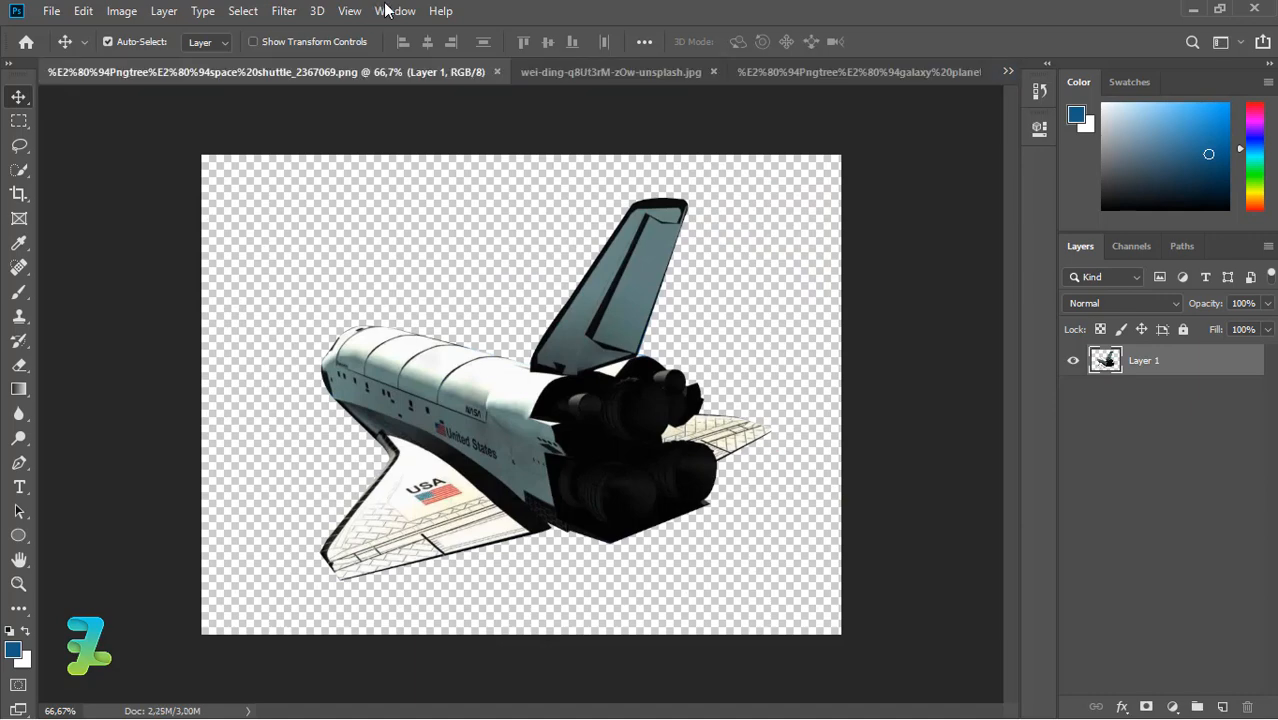
click(390, 10)
scroll(450, 708, down, 3)
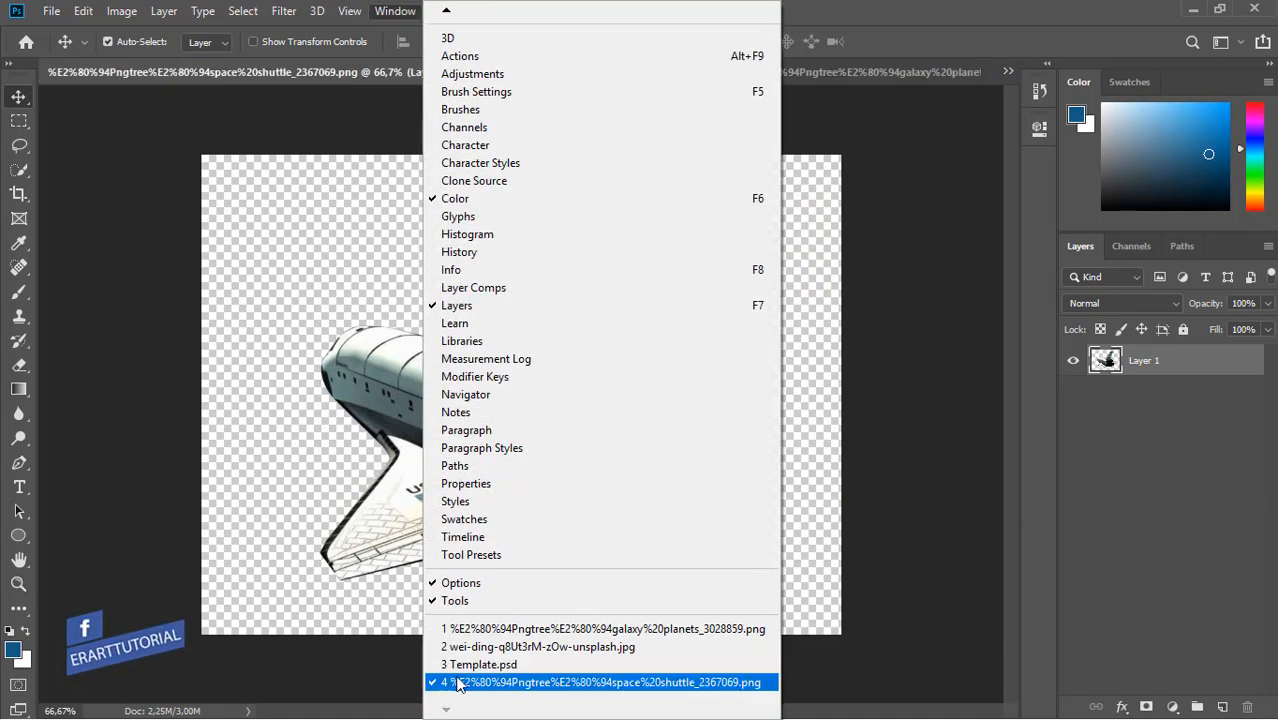
click(458, 665)
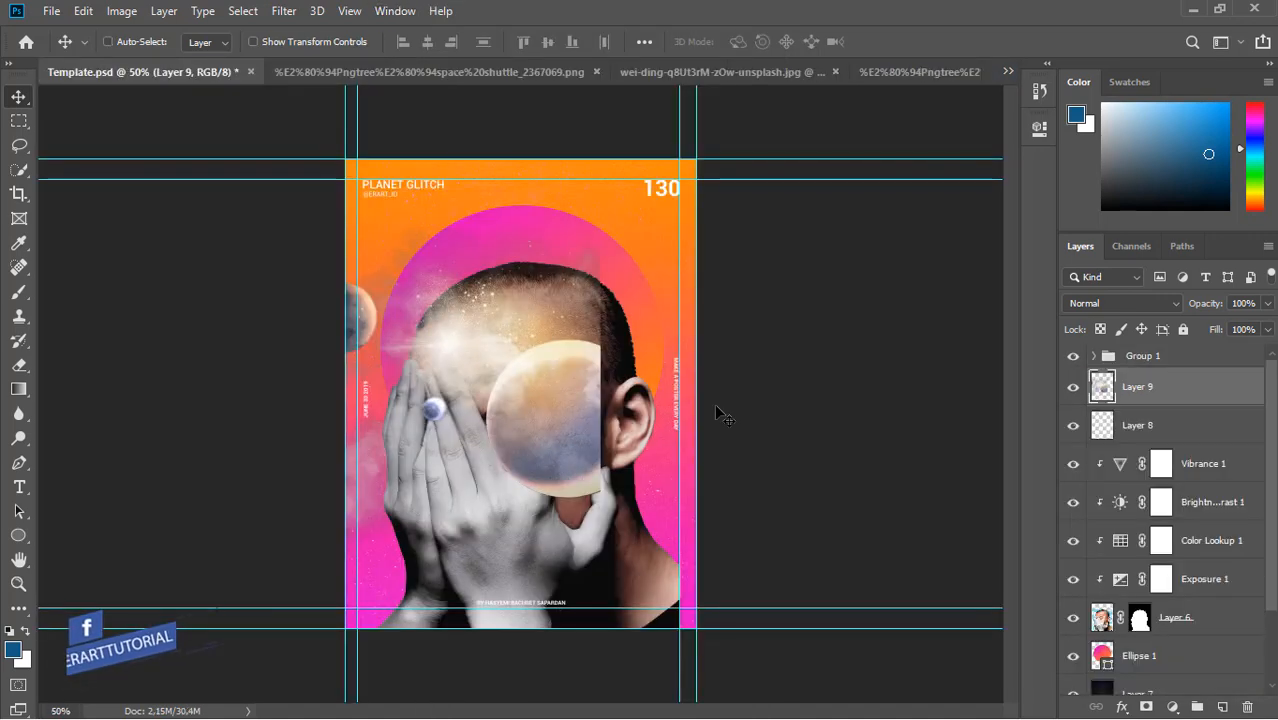
- Scale the galaxy planets layer to 59.86% and place it over the face with the large planet at the poster's right edge
key(ctrl+t)
drag(598, 221, 506, 344)
drag(478, 408, 659, 401)
drag(379, 537, 409, 524)
drag(652, 394, 667, 406)
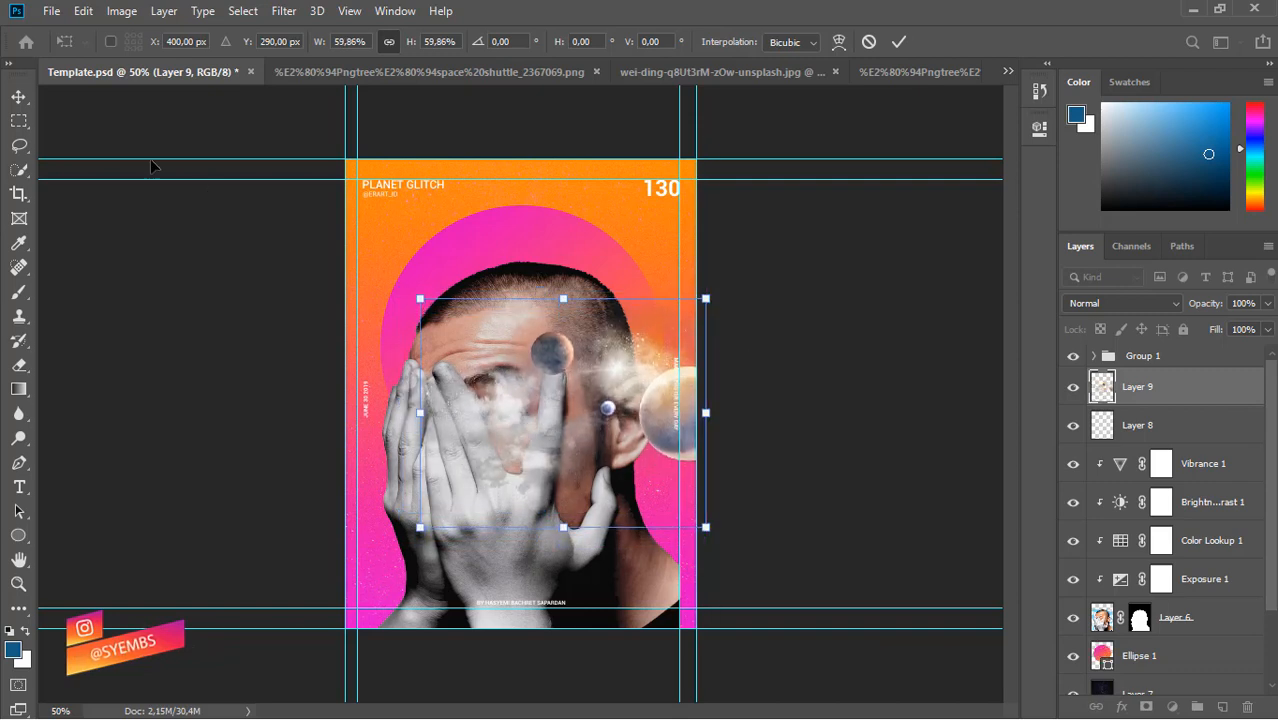
key(Return)
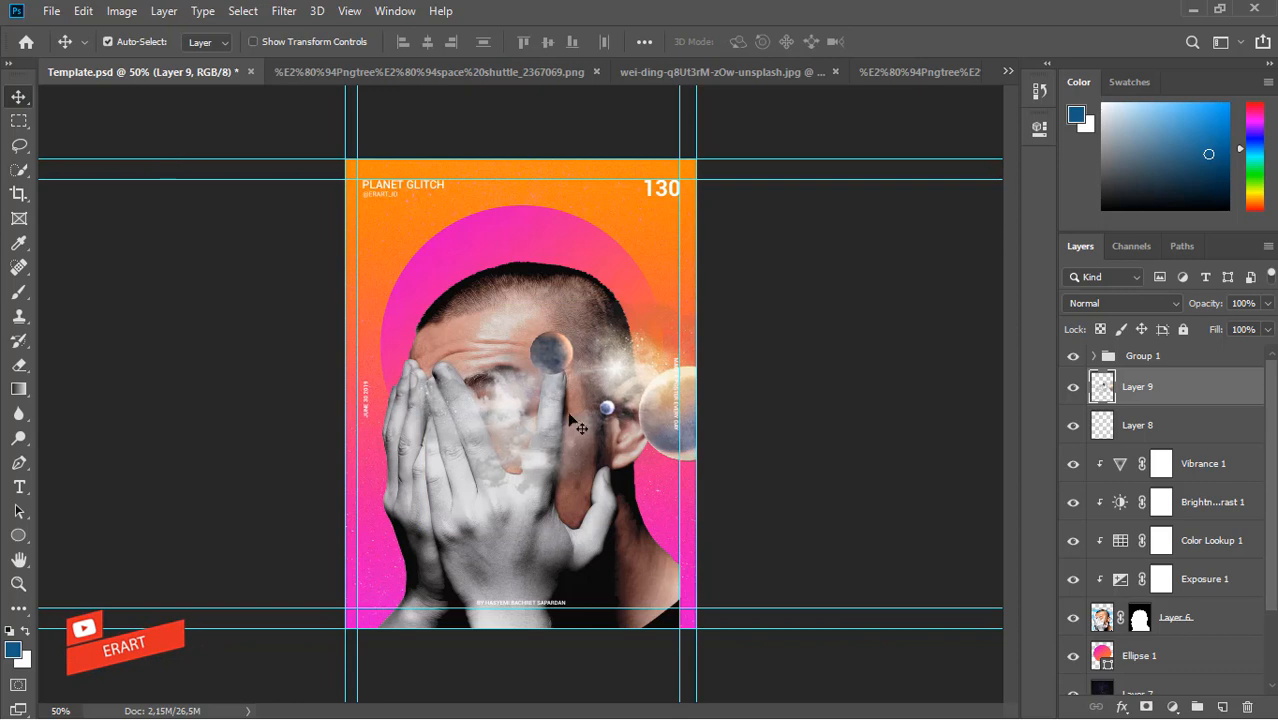
- Choose a 500 px cloud brush from the Cloud Brushes set and make white the foreground color
click(18, 292)
click(134, 42)
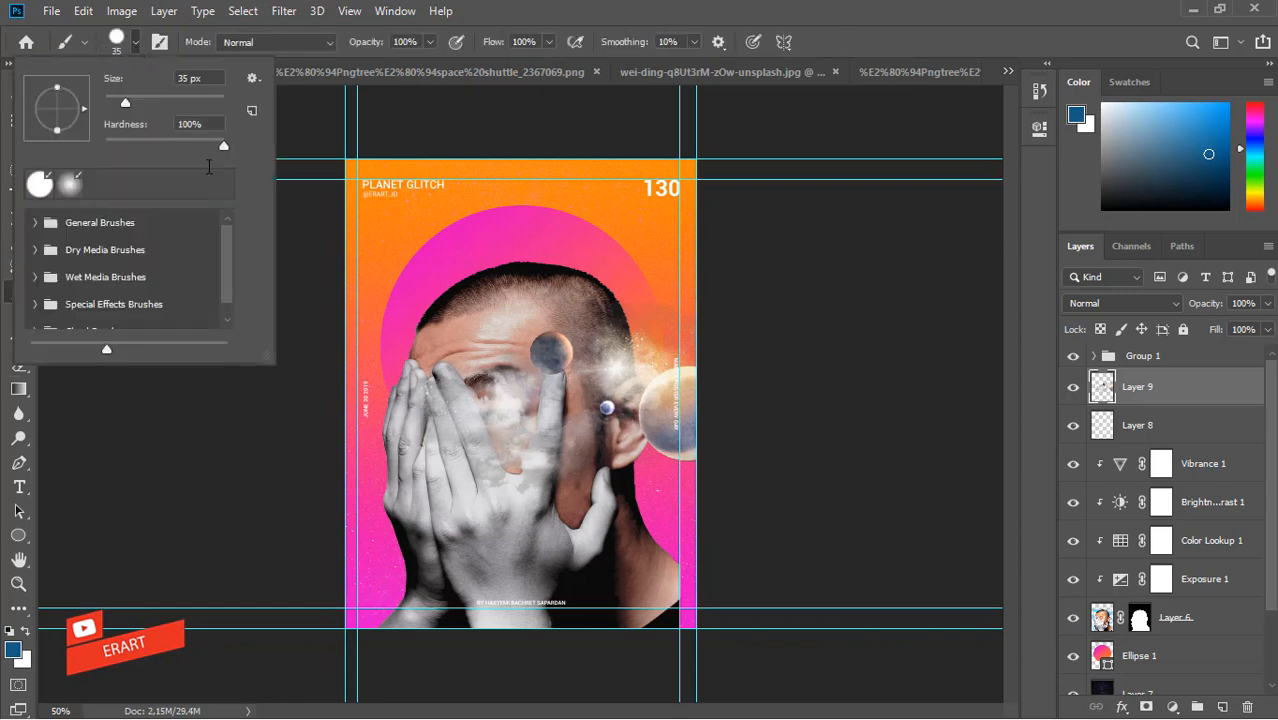
scroll(228, 260, down, 1)
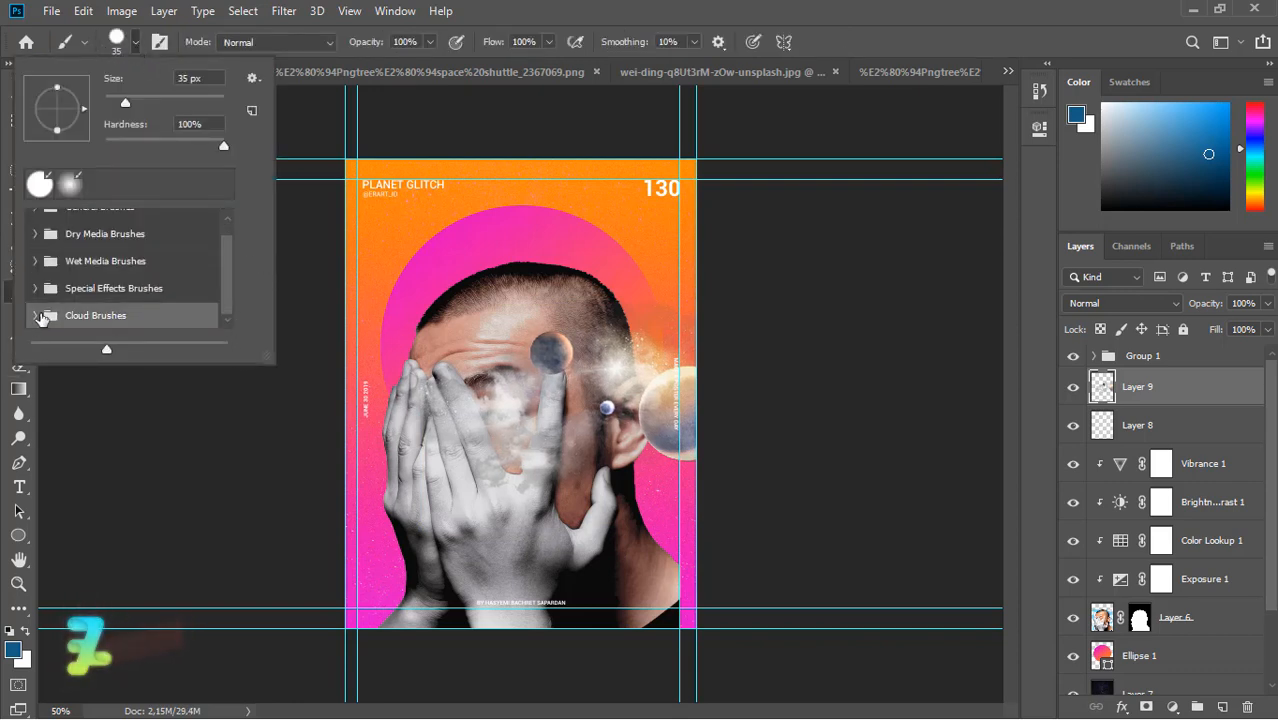
click(105, 316)
scroll(226, 261, down, 3)
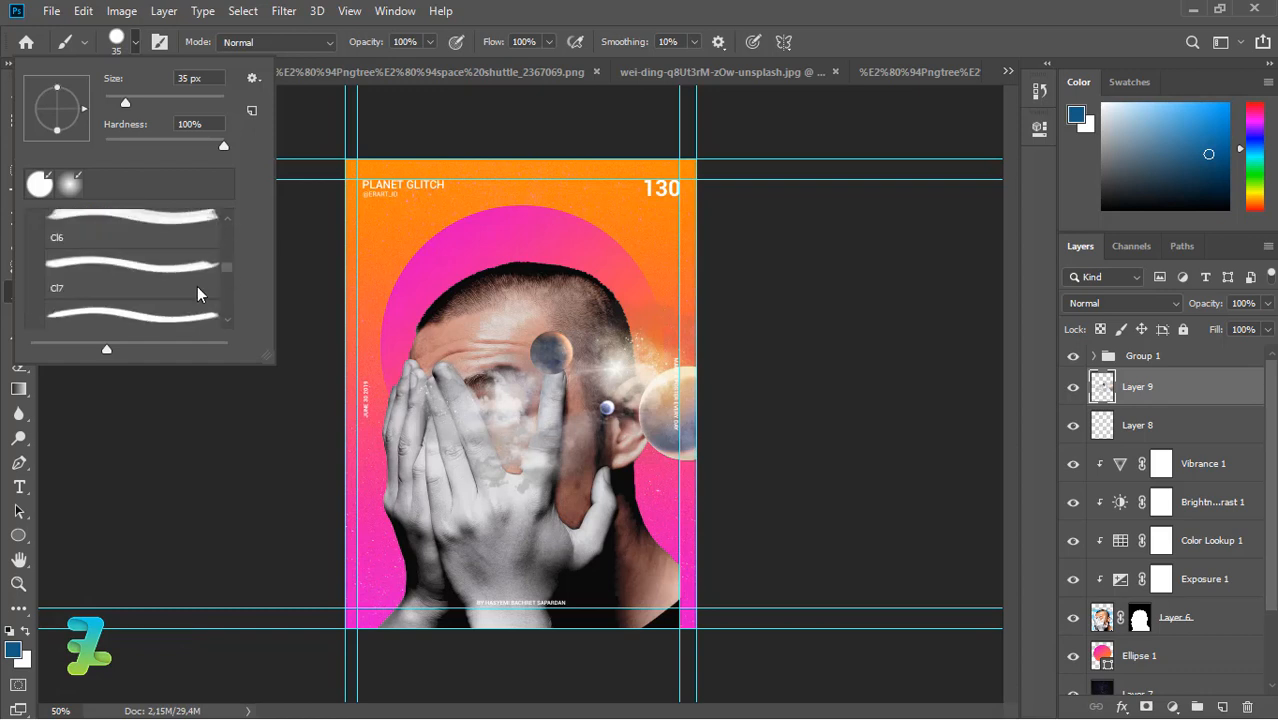
click(160, 298)
click(136, 42)
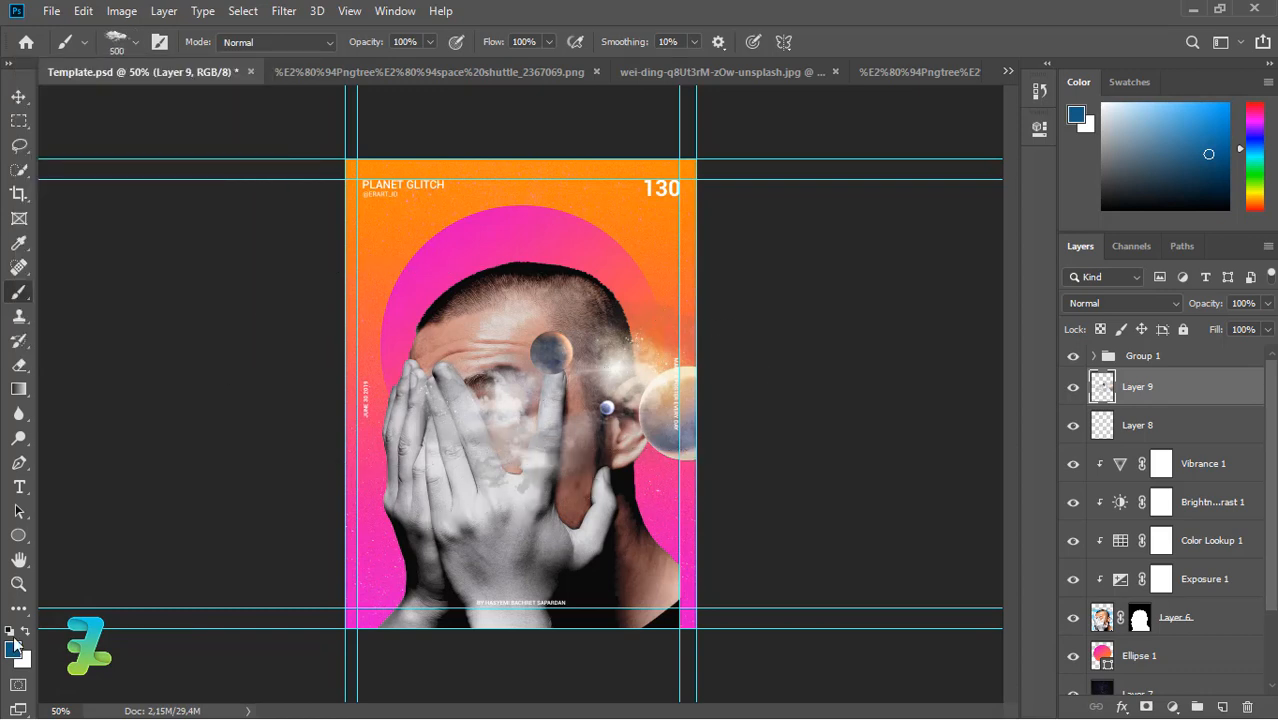
key(x)
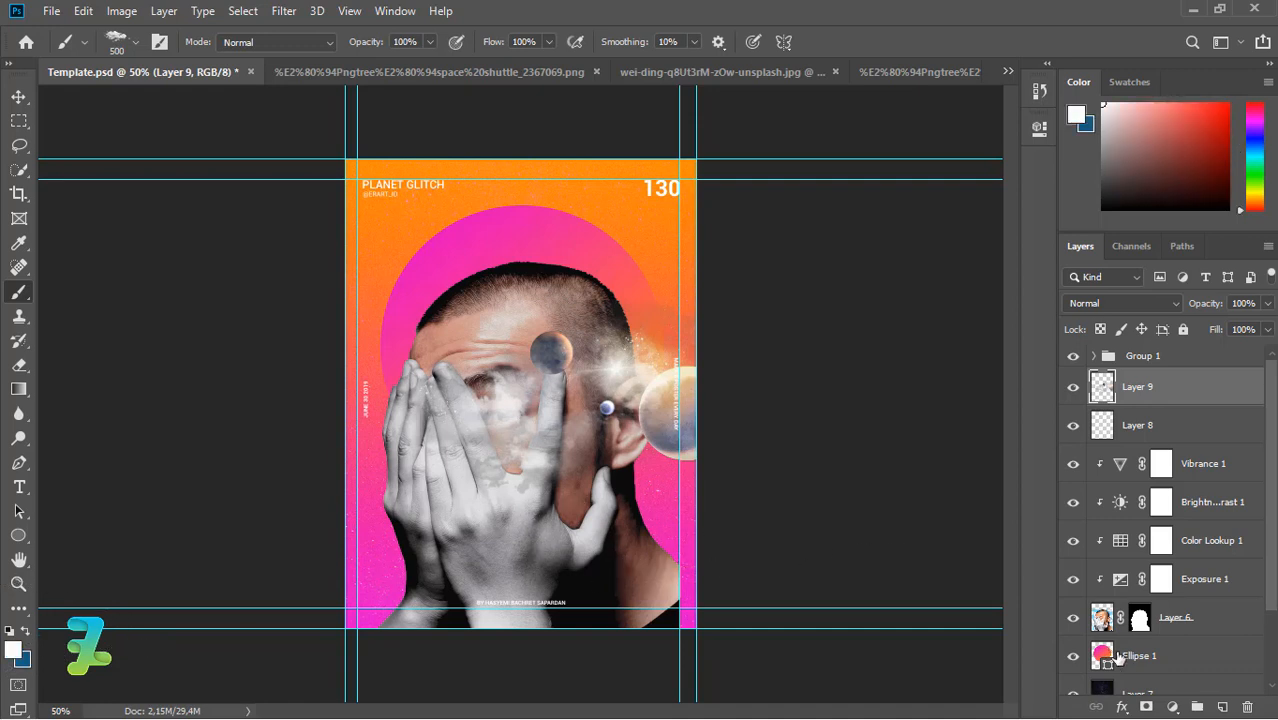
- Stamp a white cloud on Layer 8 across the middle of the face, undoing a misplaced stamp
click(1078, 428)
click(585, 460)
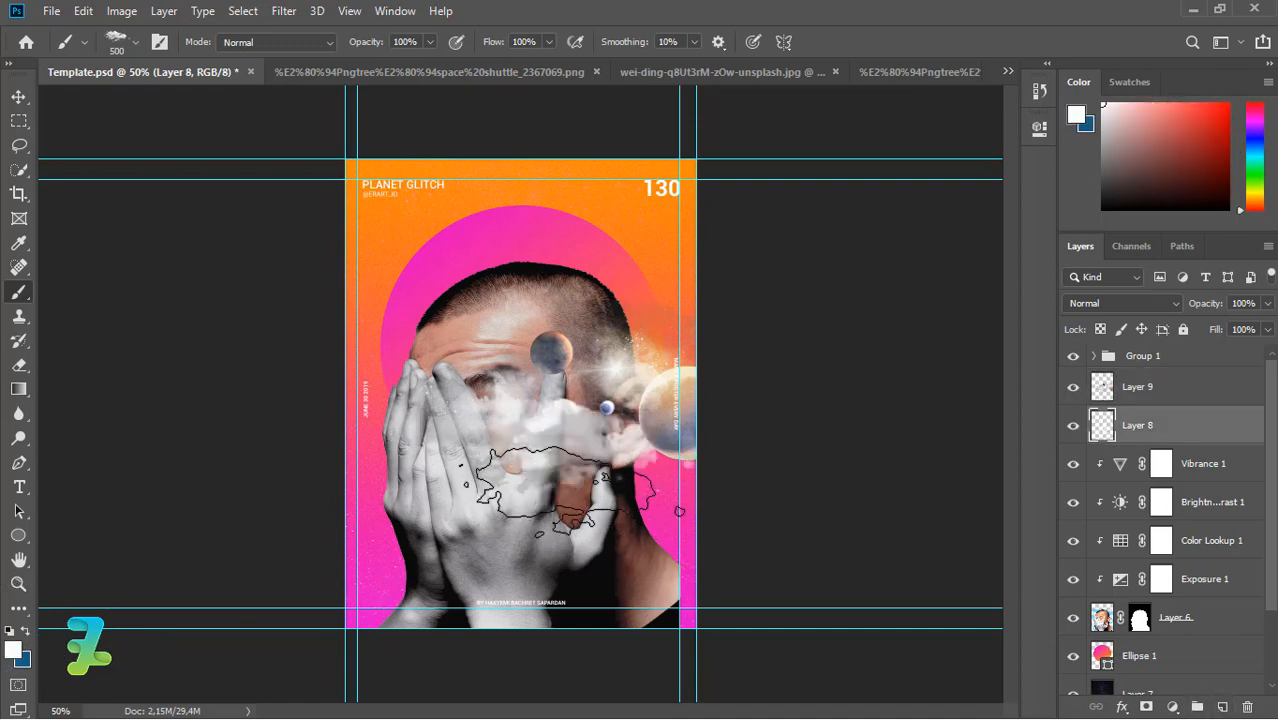
key(ctrl+z)
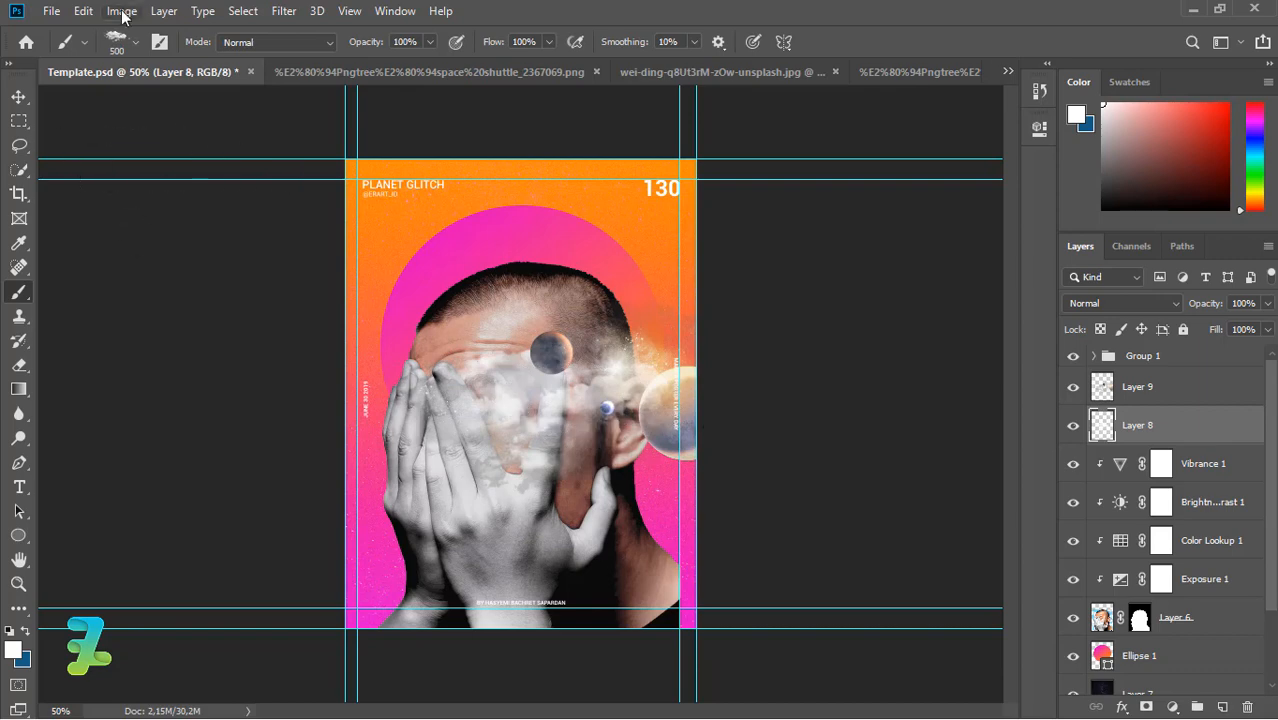
- Stamp a white cloud below the large planet on Layer 8 with the 400 px Cl10 brush
click(136, 44)
click(204, 324)
click(122, 40)
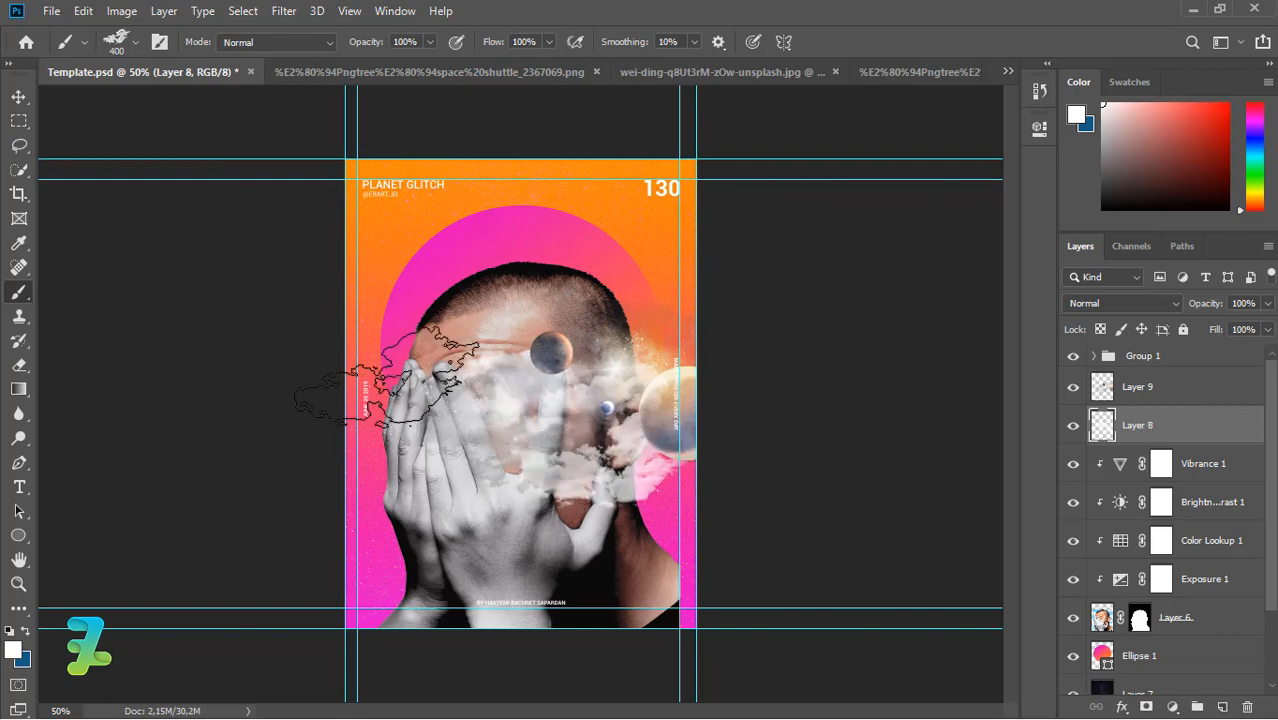
click(670, 452)
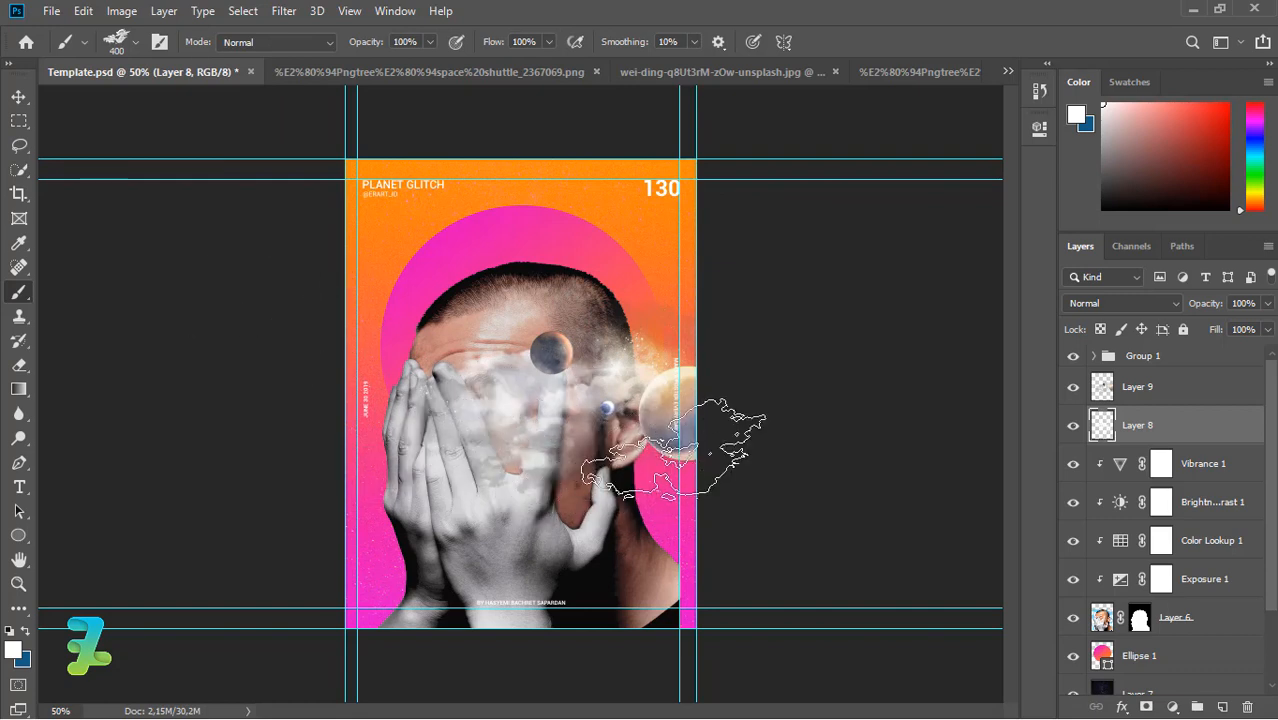
- Pick a cloud brush at 250 px and stamp clouds on the forehead and on the lower cheek beside the hand
click(122, 42)
scroll(176, 300, down, 2)
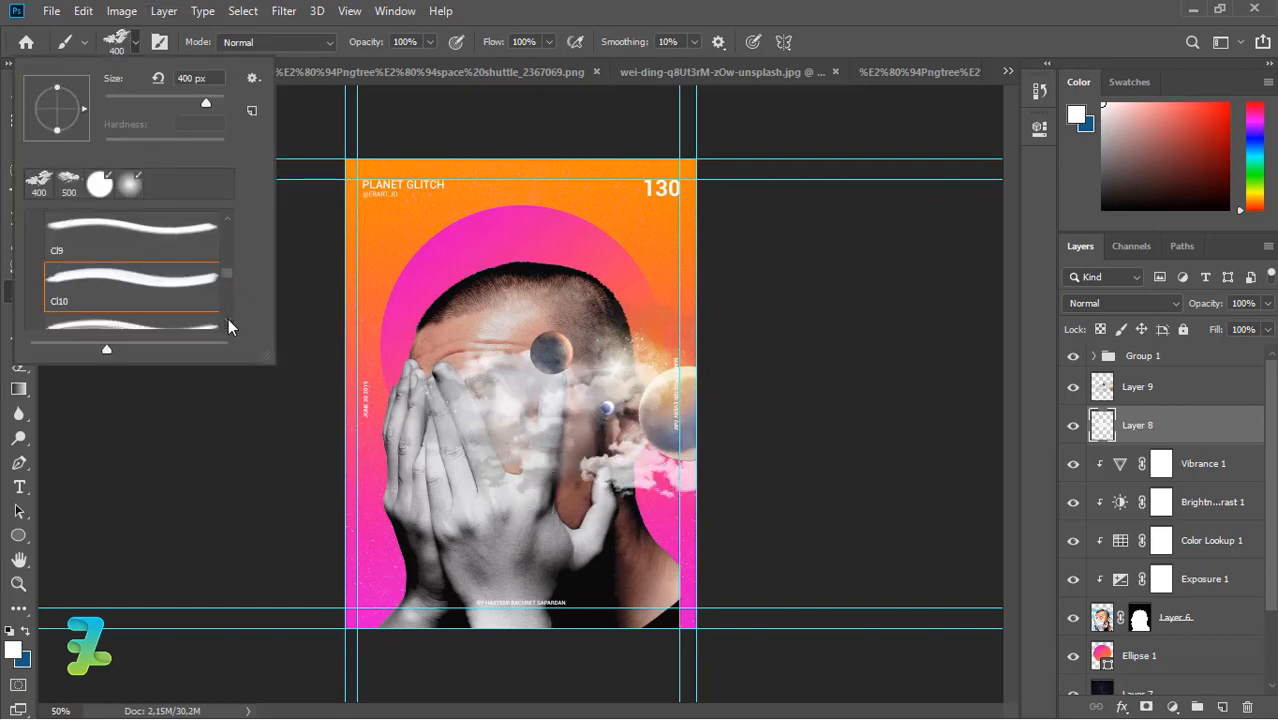
double_click(176, 318)
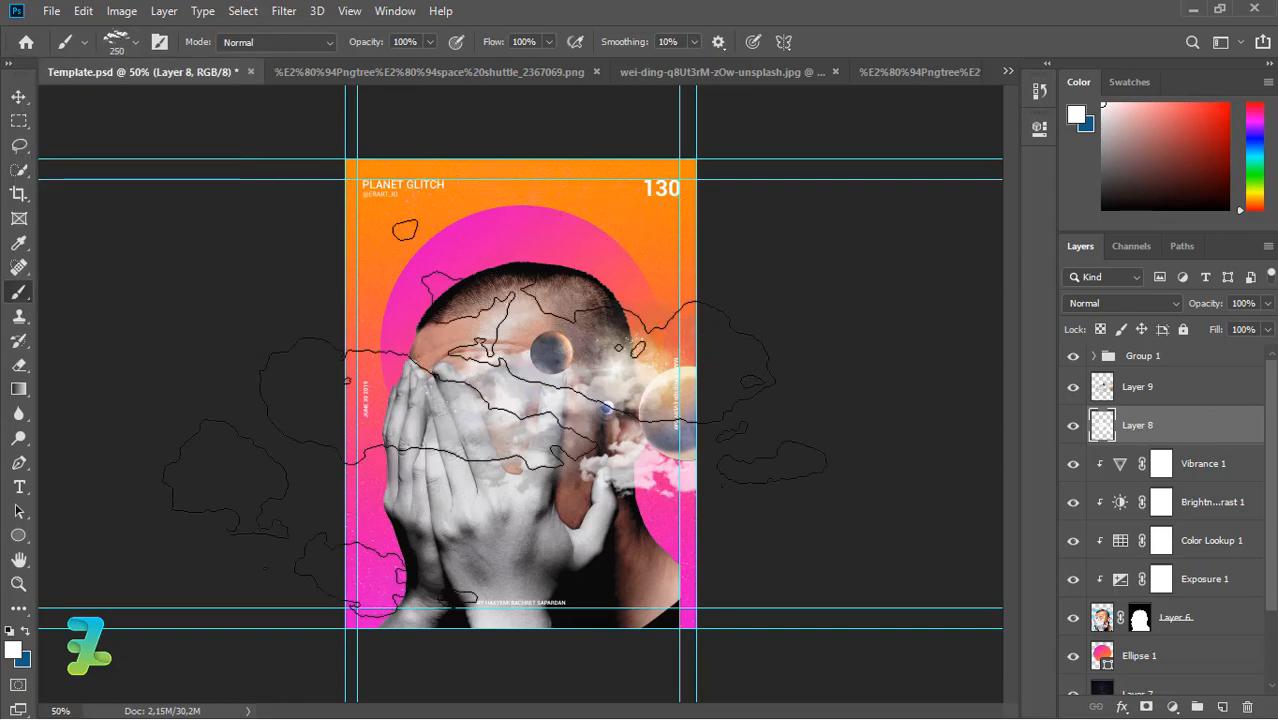
click(491, 352)
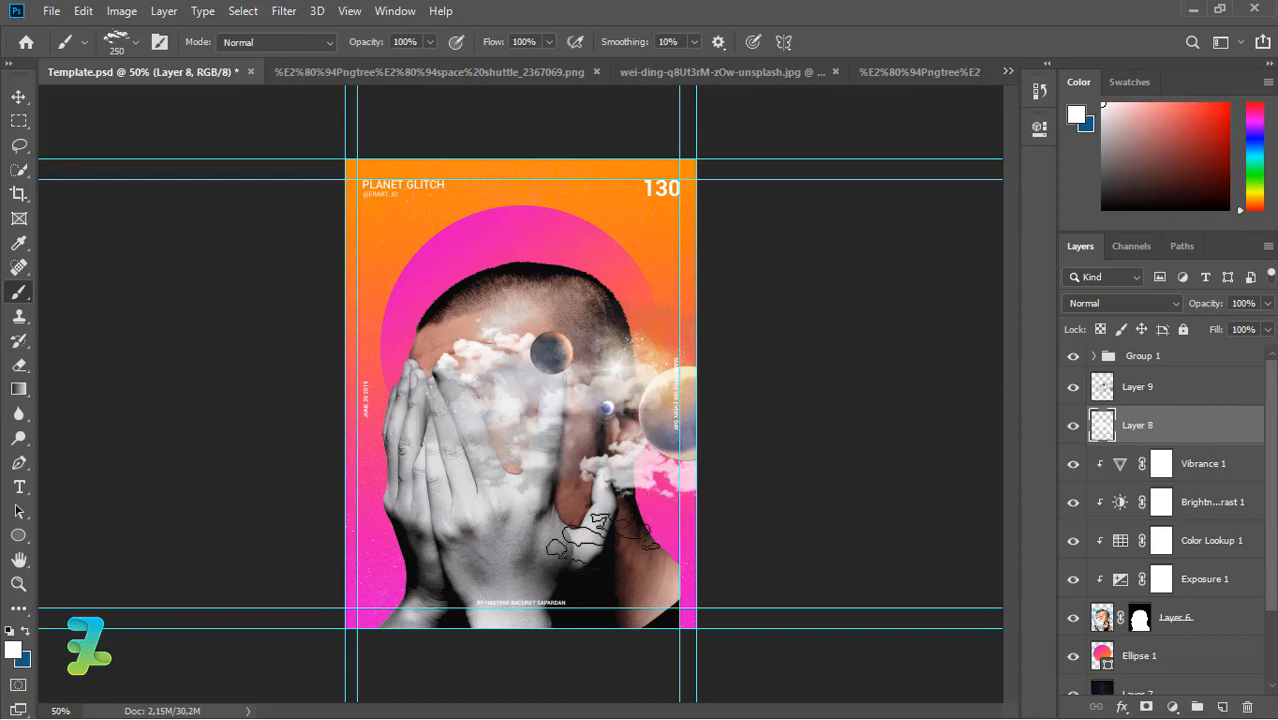
click(590, 490)
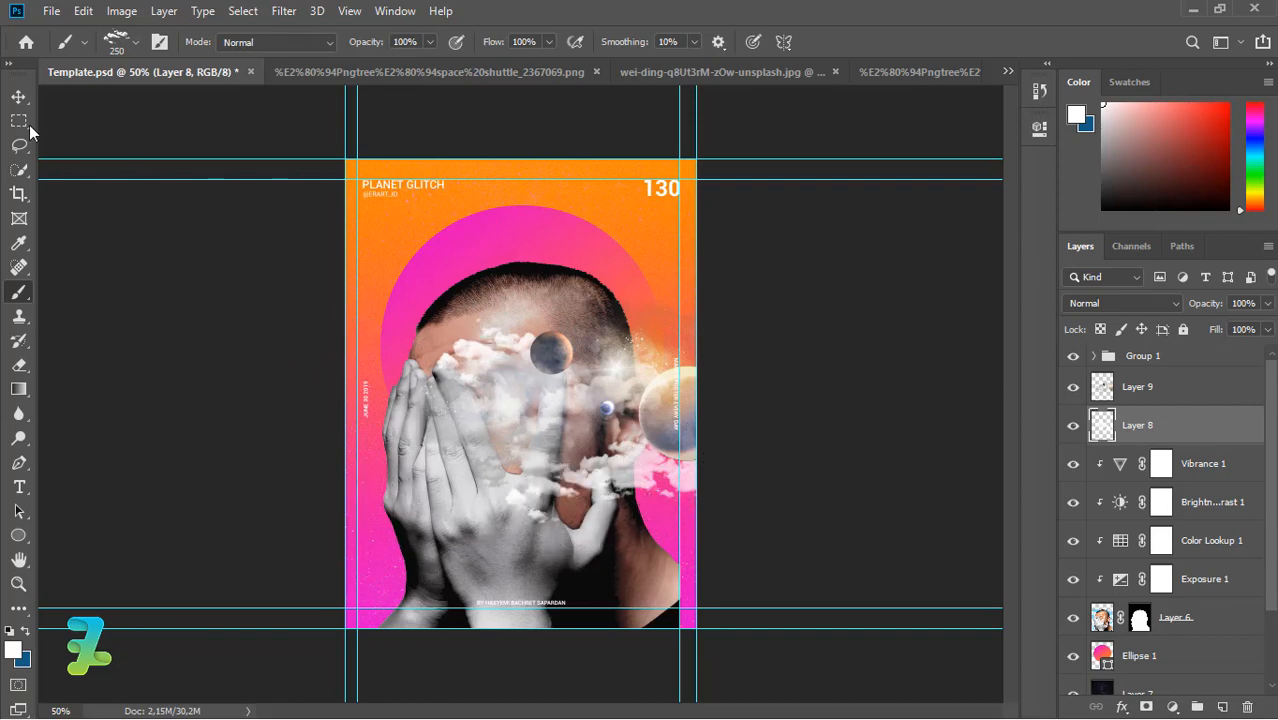
- Float the space shuttle image in its own window and copy the shuttle onto the poster above Layer 8
click(18, 97)
click(490, 76)
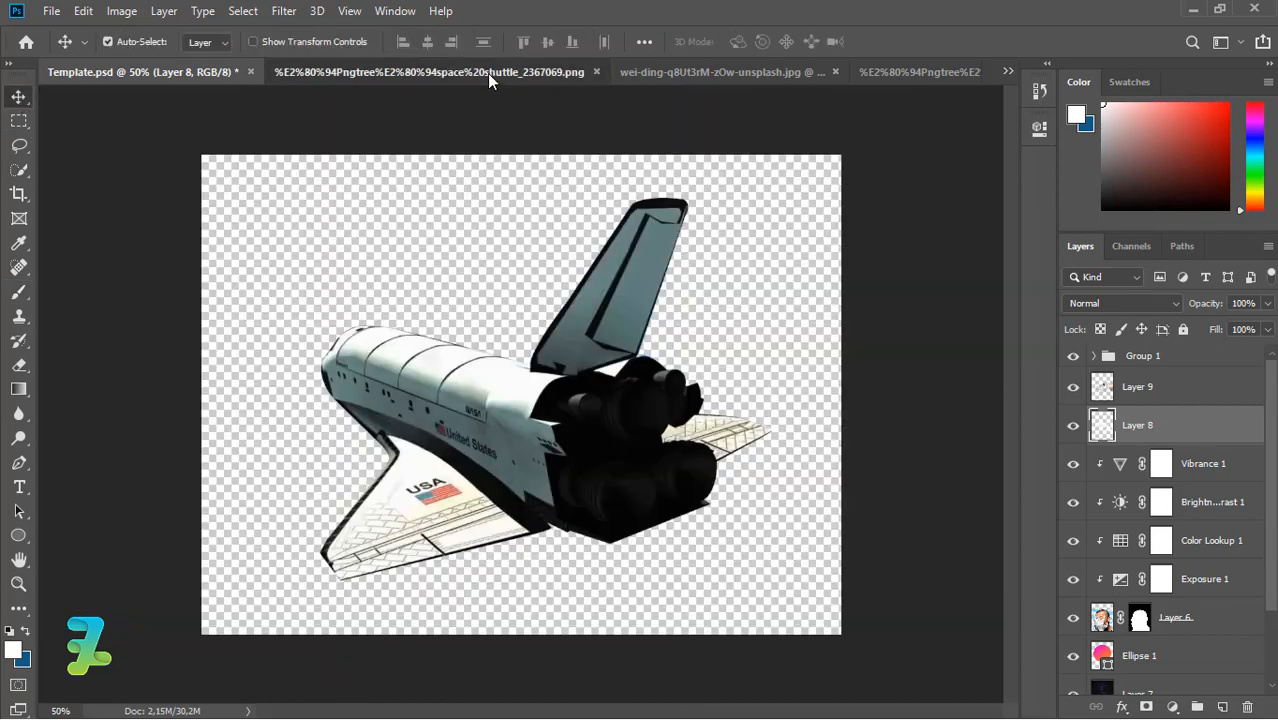
right_click(492, 72)
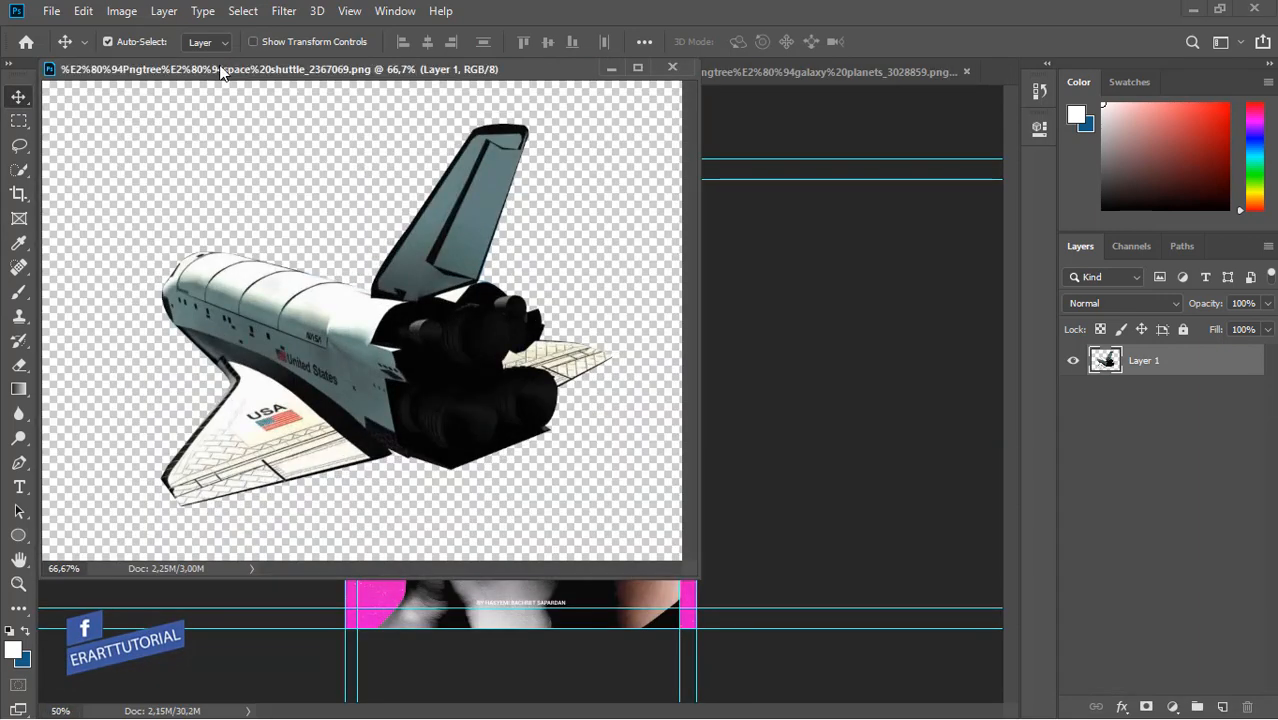
drag(220, 69, 884, 123)
drag(1014, 384, 518, 422)
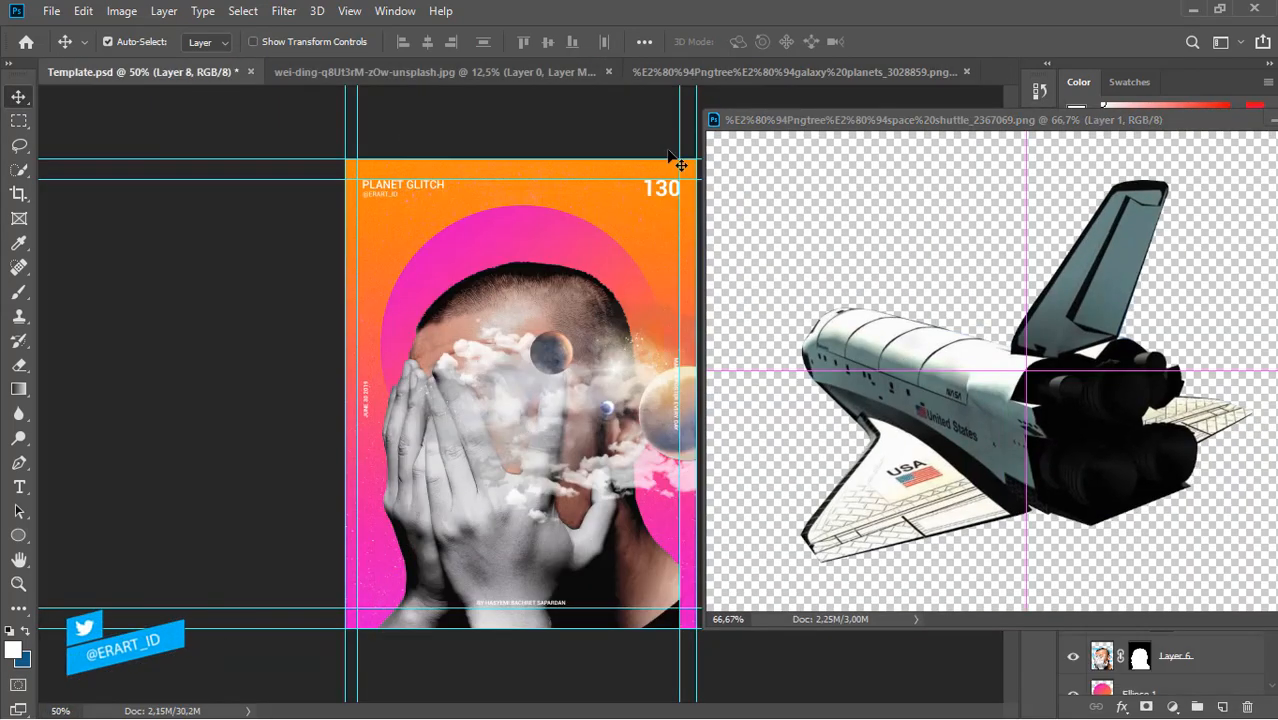
- Dock the space shuttle image window with the other documents and return to Template.psd
drag(742, 126, 163, 71)
click(150, 69)
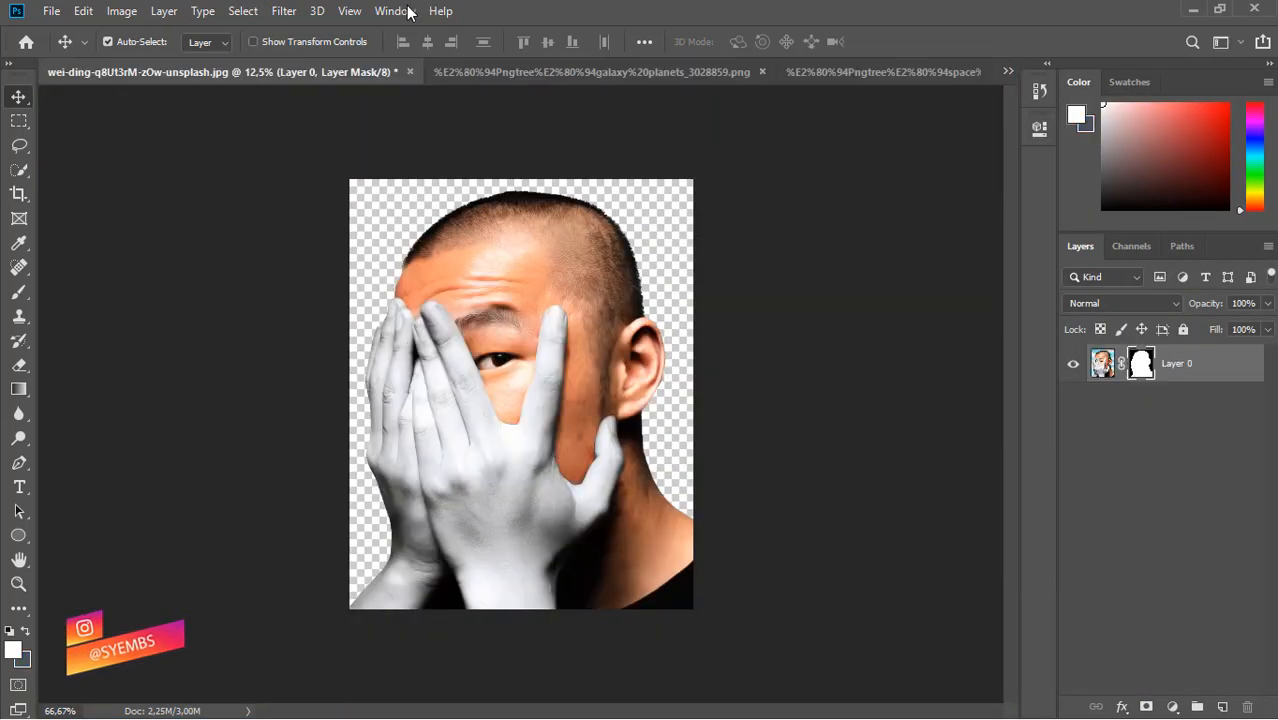
click(408, 11)
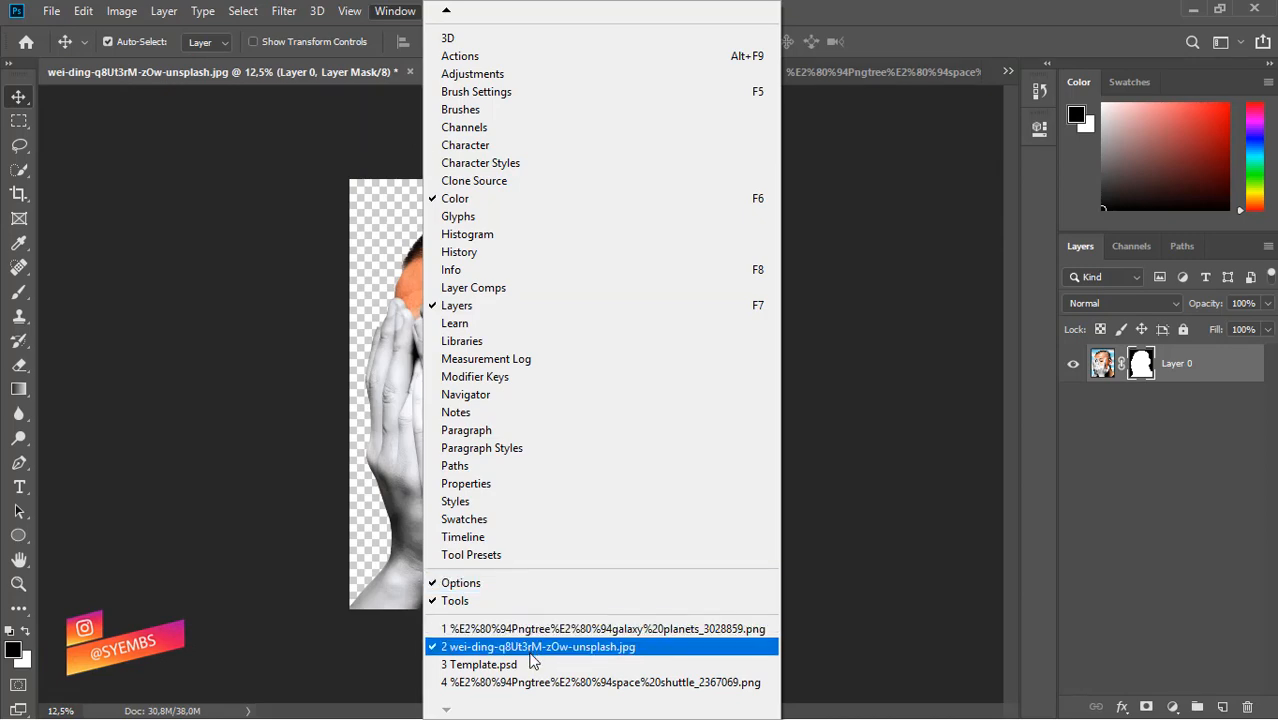
click(470, 664)
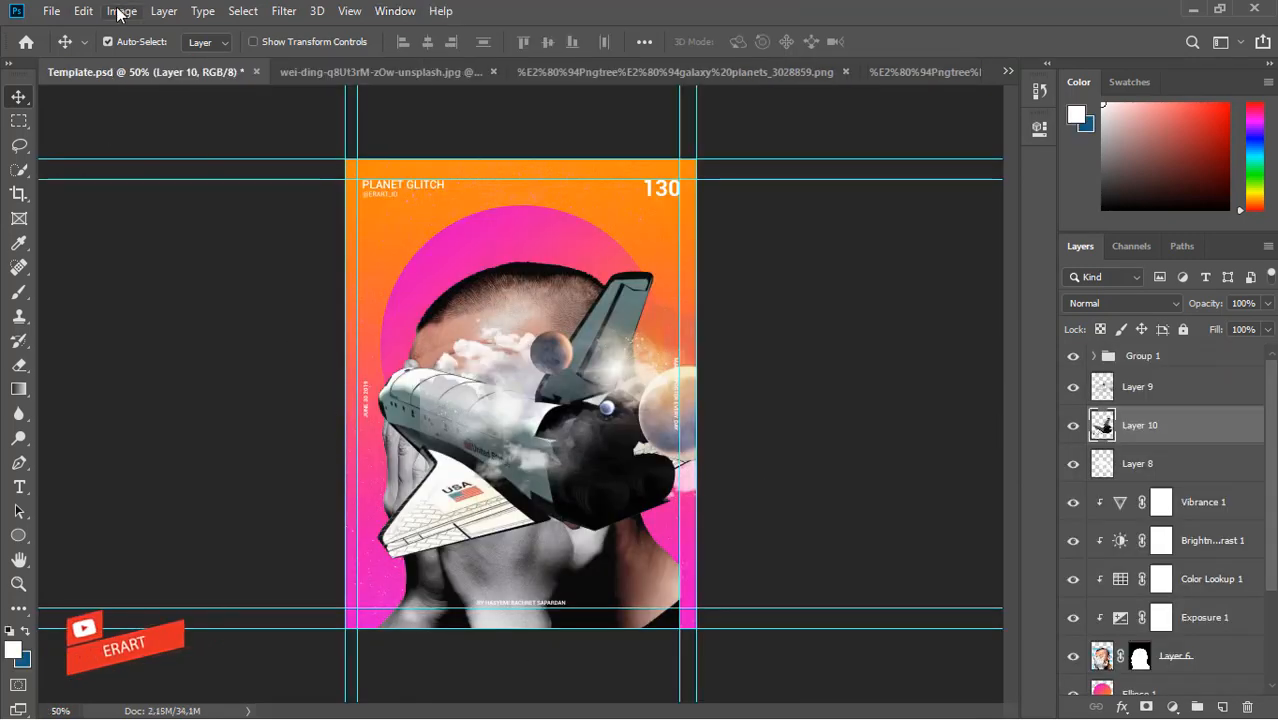
- Flip the space shuttle layer horizontally and move it above the galaxy planets layer
click(84, 11)
mouse_move(150, 436)
click(430, 645)
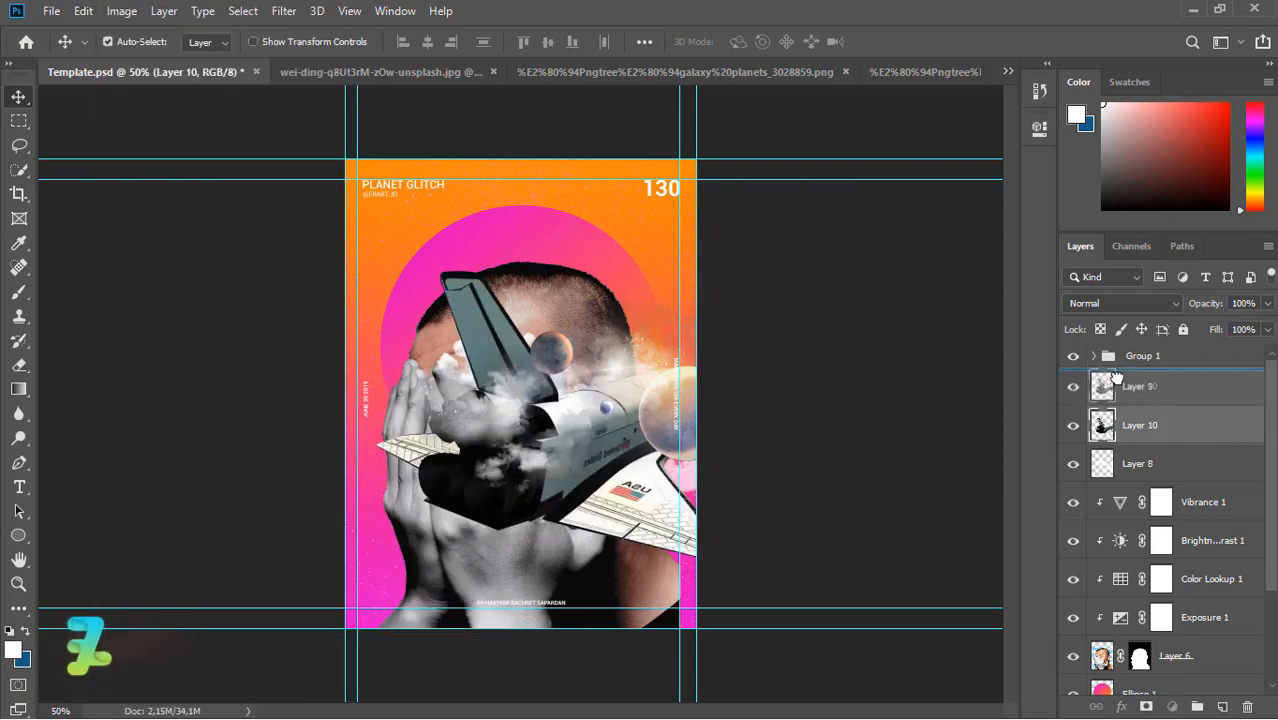
key(ctrl+bracketright)
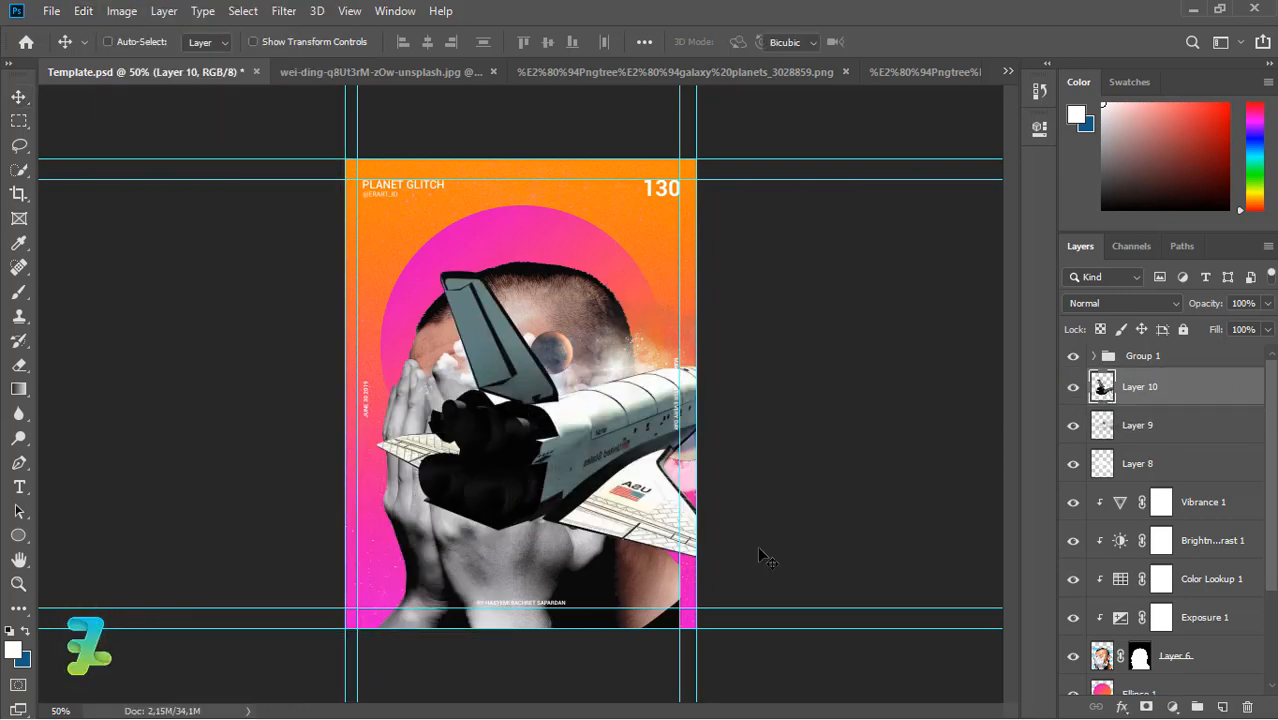
- Scale the shuttle to 24.13% at X 280 px, Y 557 px, and move the cloud layer, Layer 8, above it
key(ctrl+t)
drag(707, 550, 518, 463)
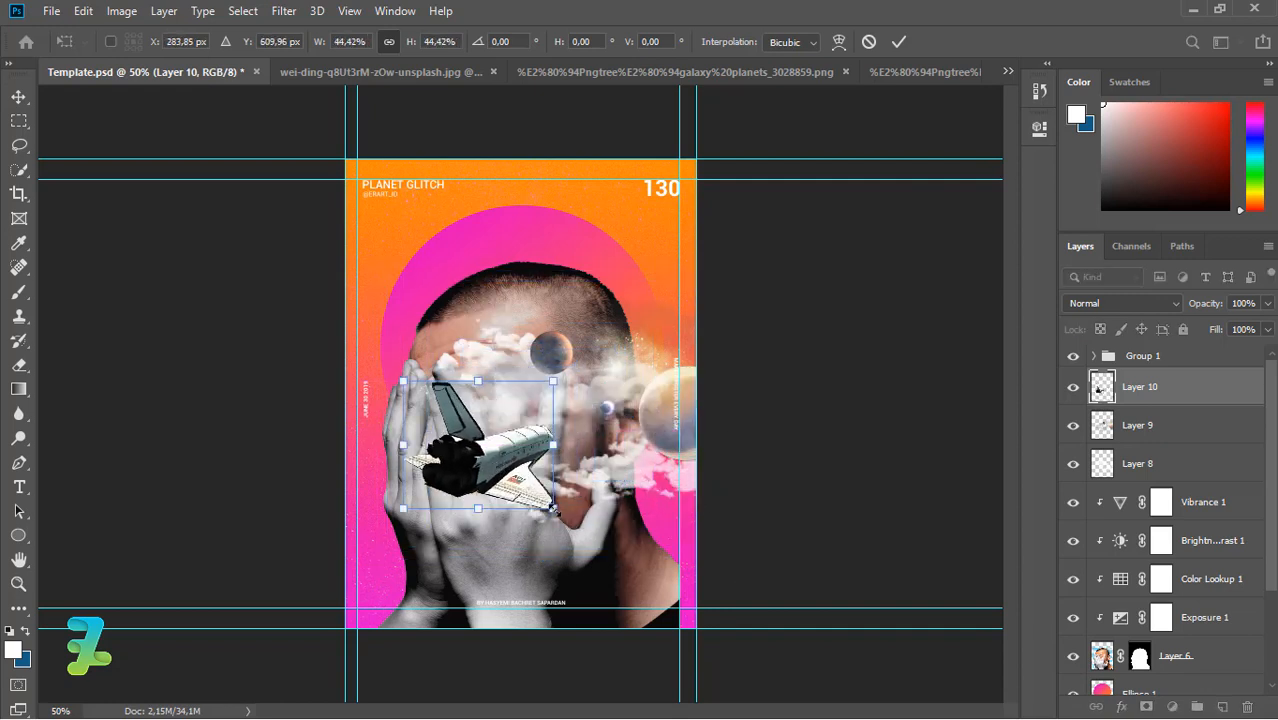
drag(553, 509, 498, 431)
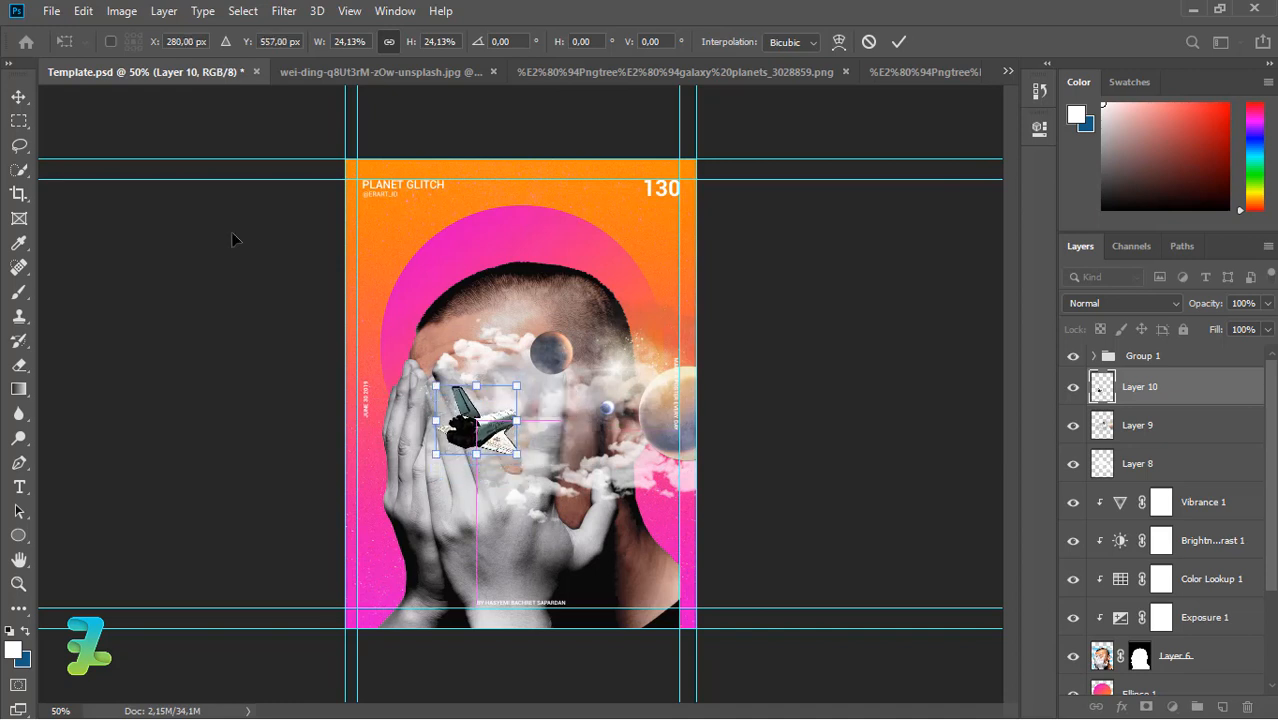
click(19, 98)
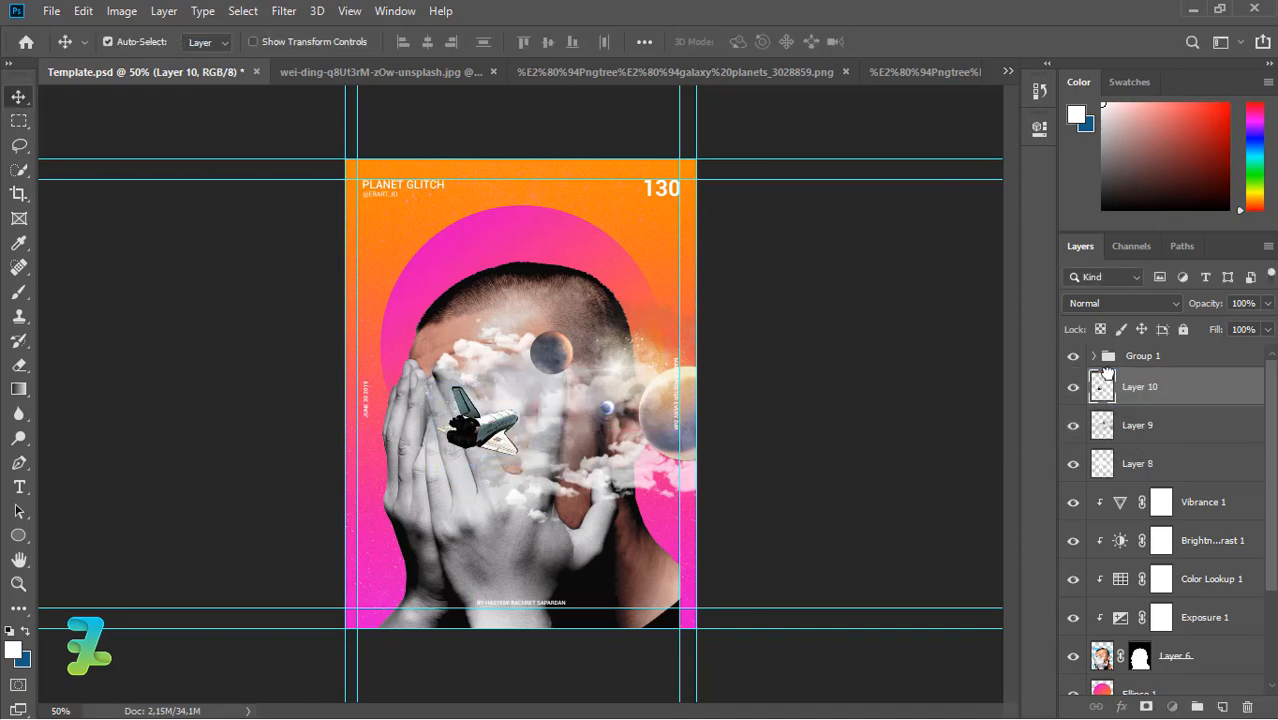
drag(1107, 372, 1113, 382)
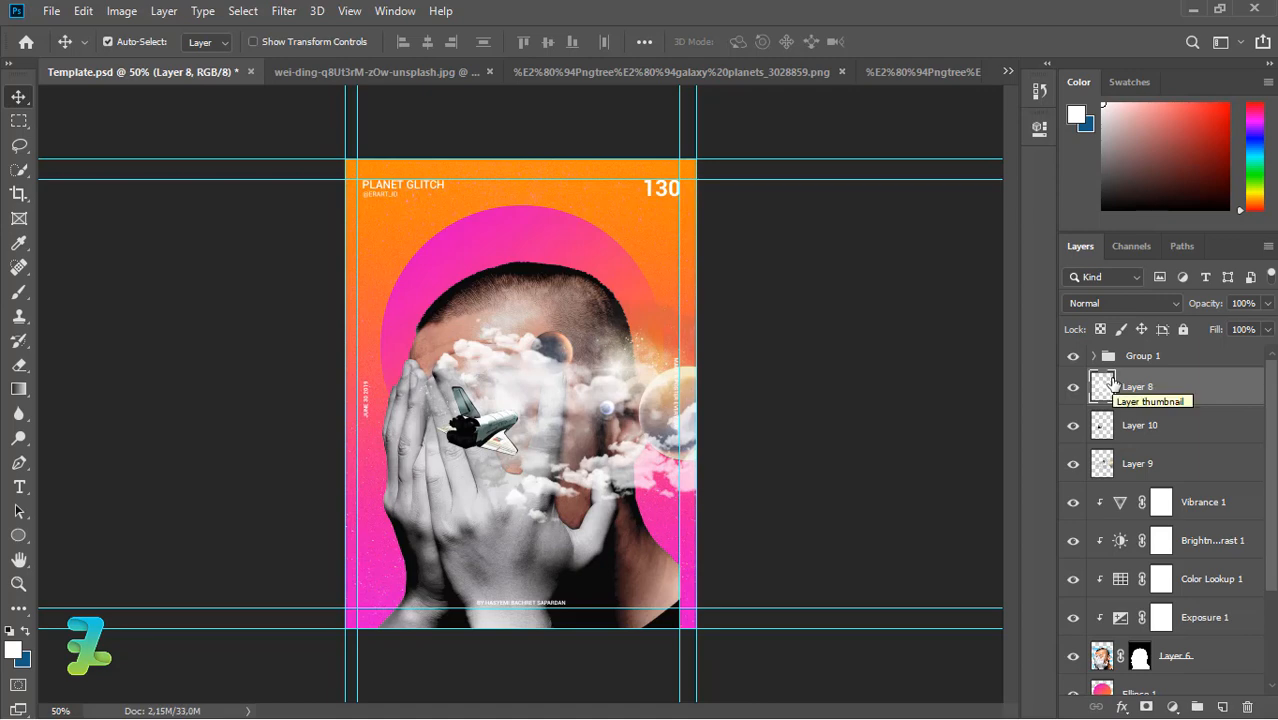
- Add an Exposure adjustment clipped to the shuttle layer with Exposure -0.67, Offset -0.0125 and Gamma Correction 0.78
key(ctrl+plus)
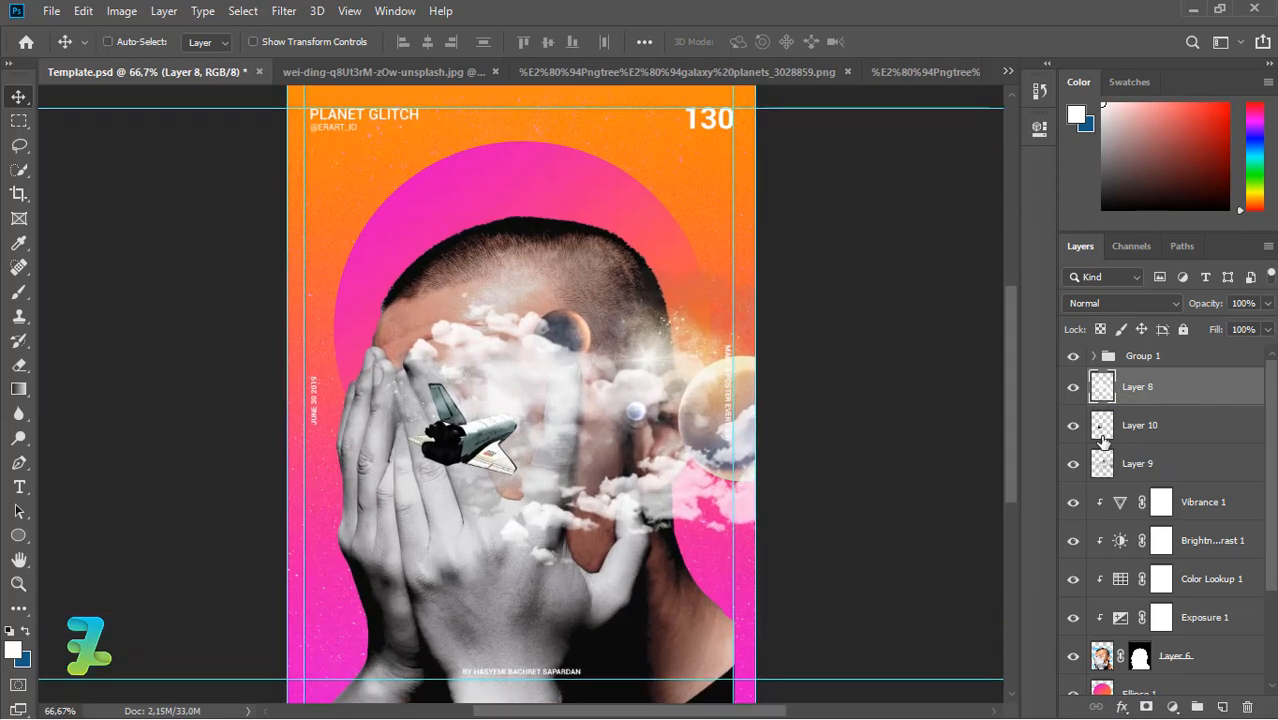
click(1124, 436)
click(1175, 707)
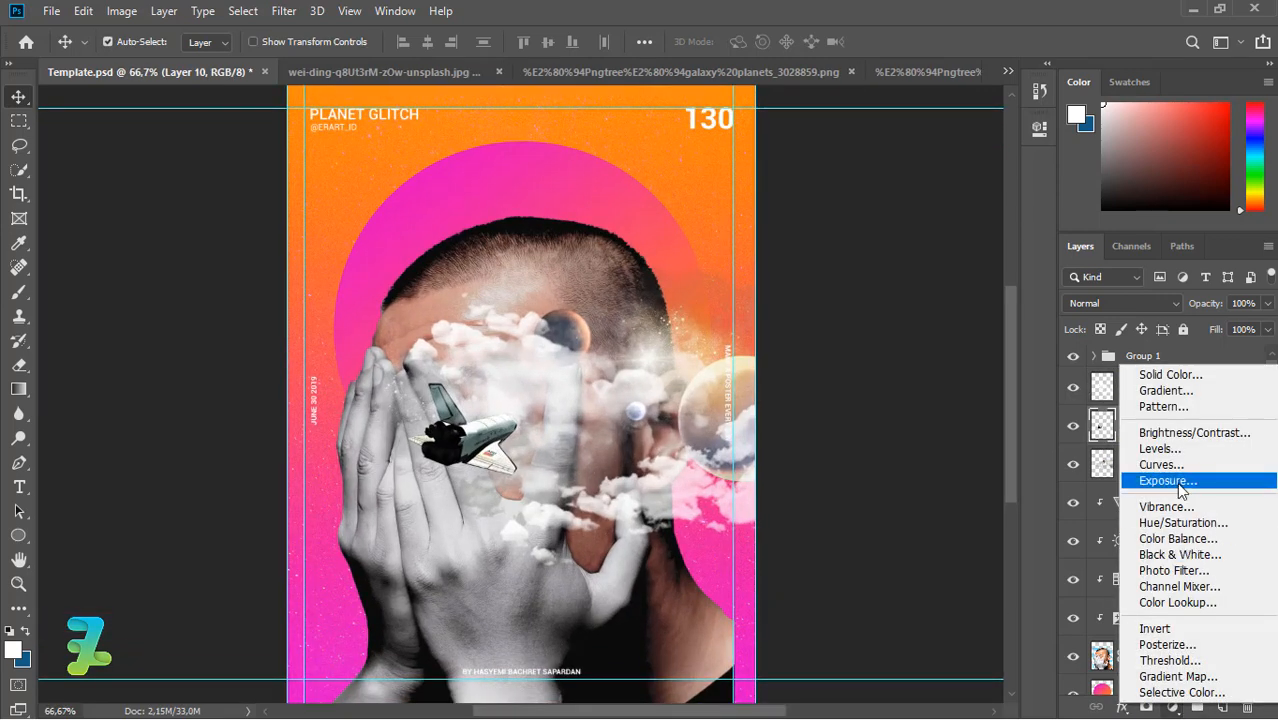
click(1178, 483)
right_click(1155, 412)
click(1010, 357)
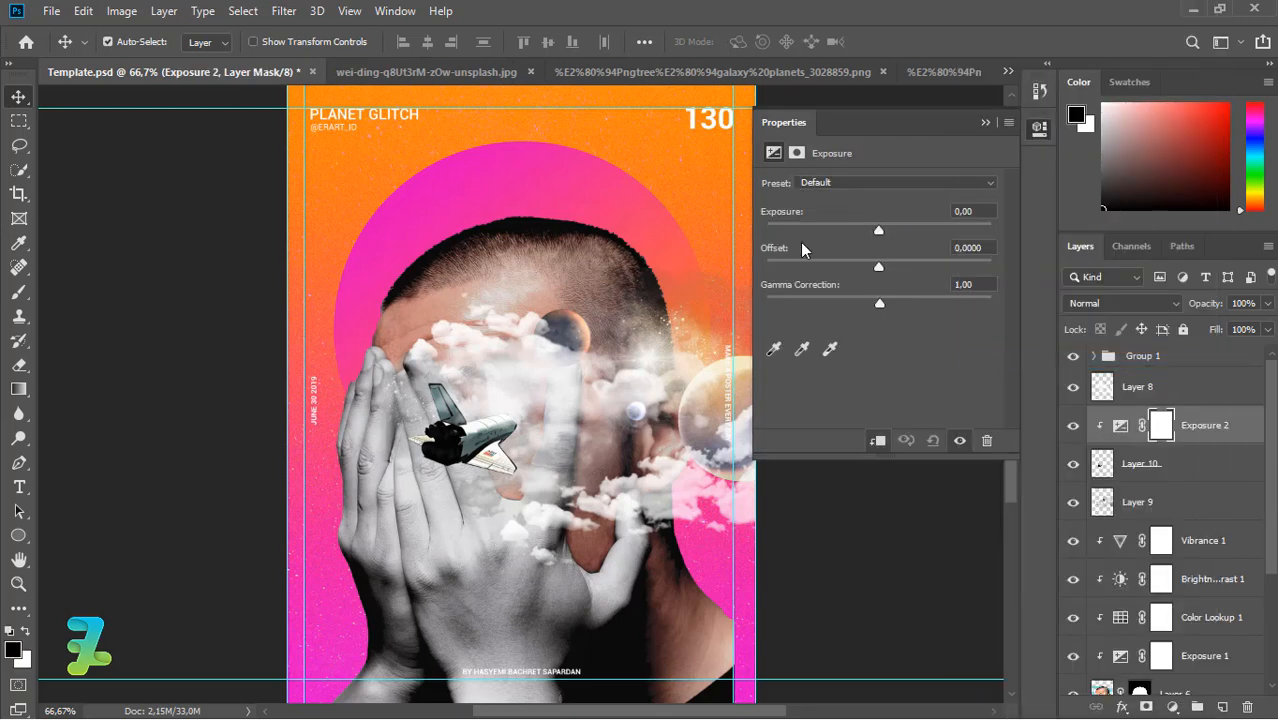
drag(848, 265, 868, 238)
drag(877, 305, 899, 305)
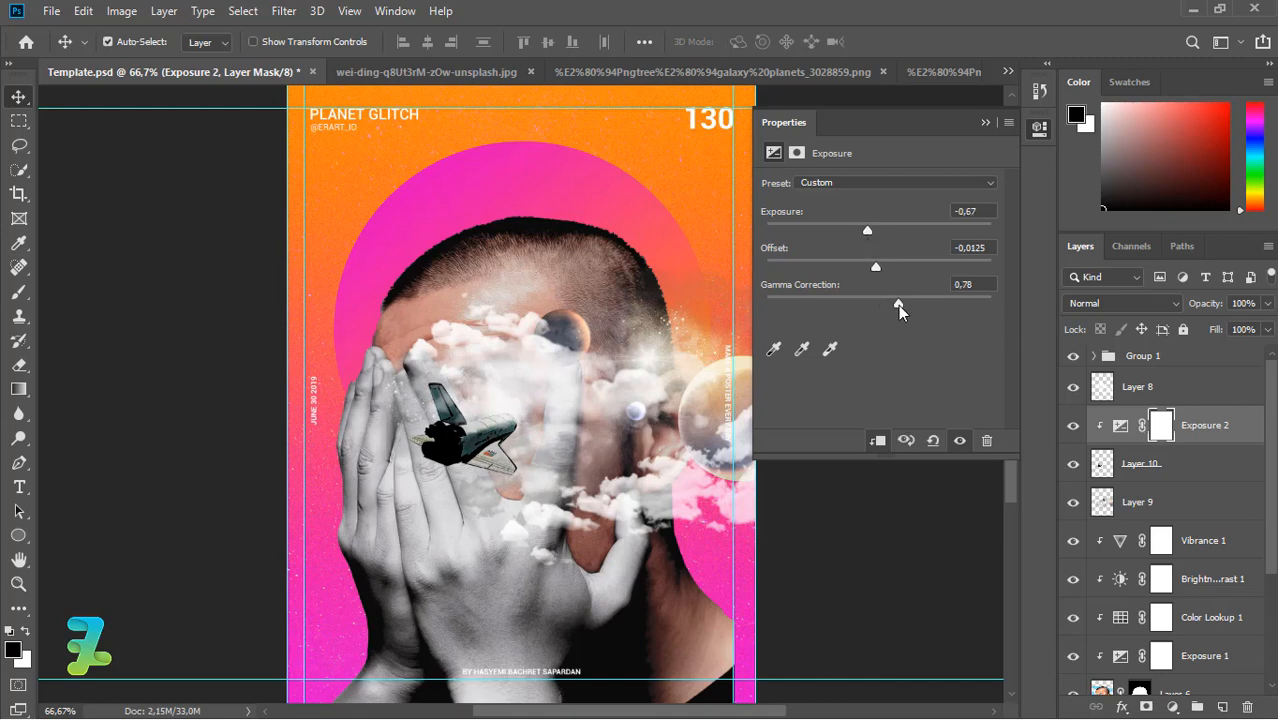
click(985, 122)
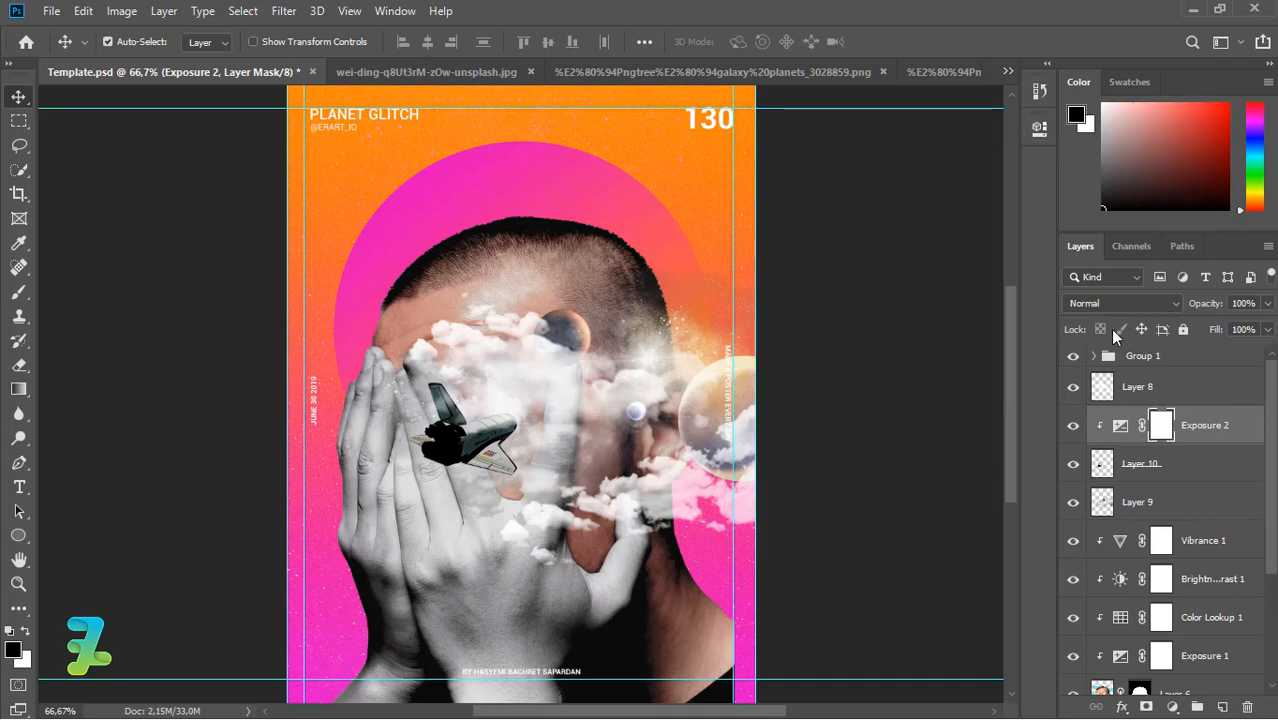
- Add a new layer above the shuttle's Exposure adjustment and set the foreground colour to yellow-orange with hue 45° at full saturation and brightness
click(1222, 708)
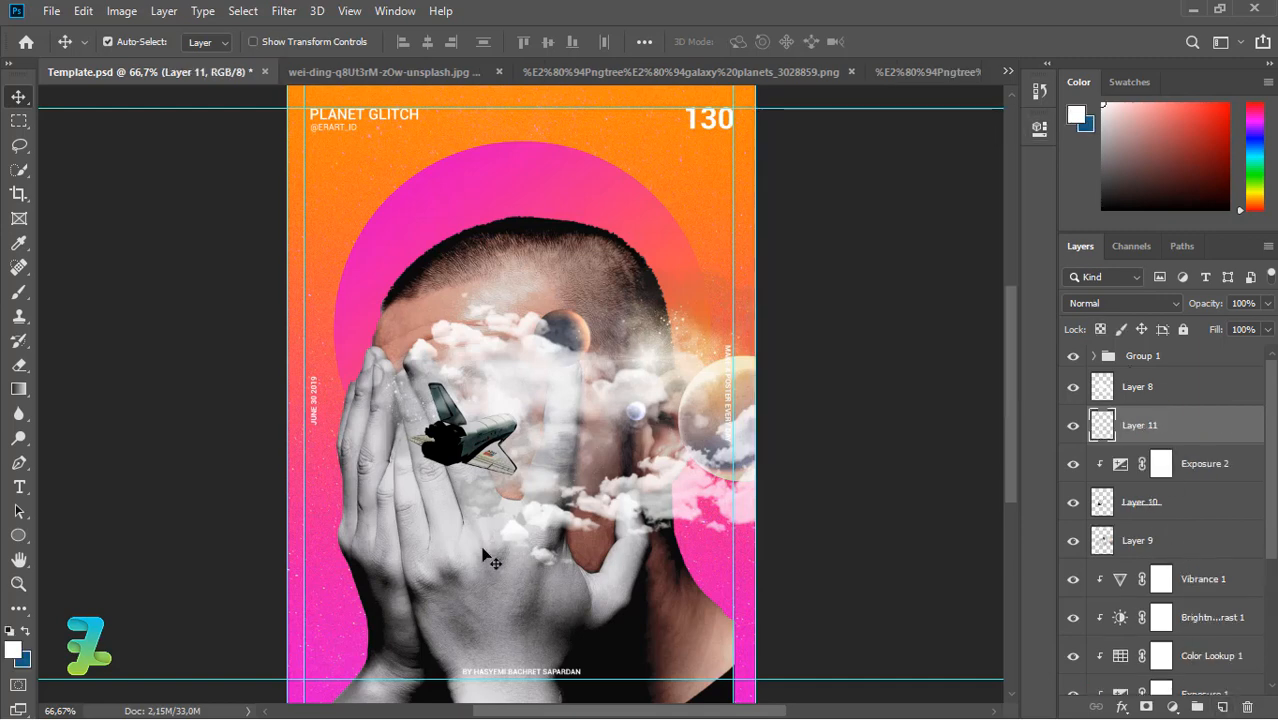
click(19, 293)
click(13, 650)
click(652, 352)
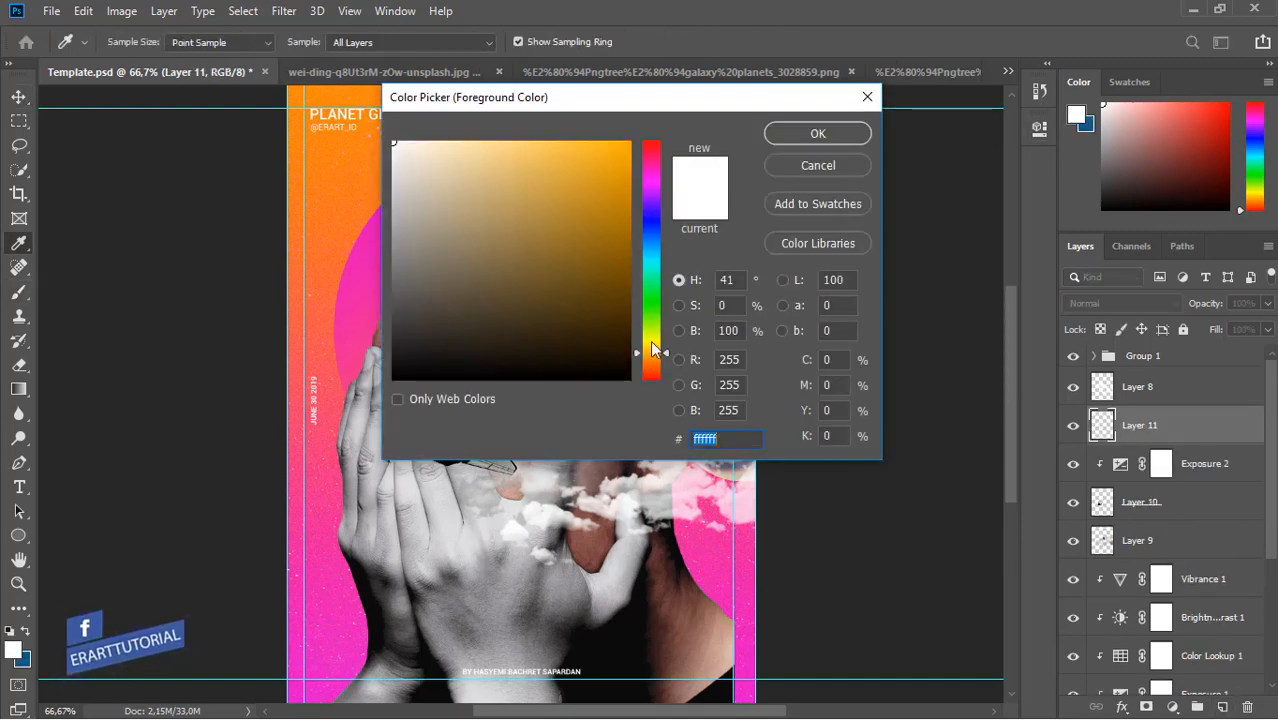
drag(650, 362, 655, 350)
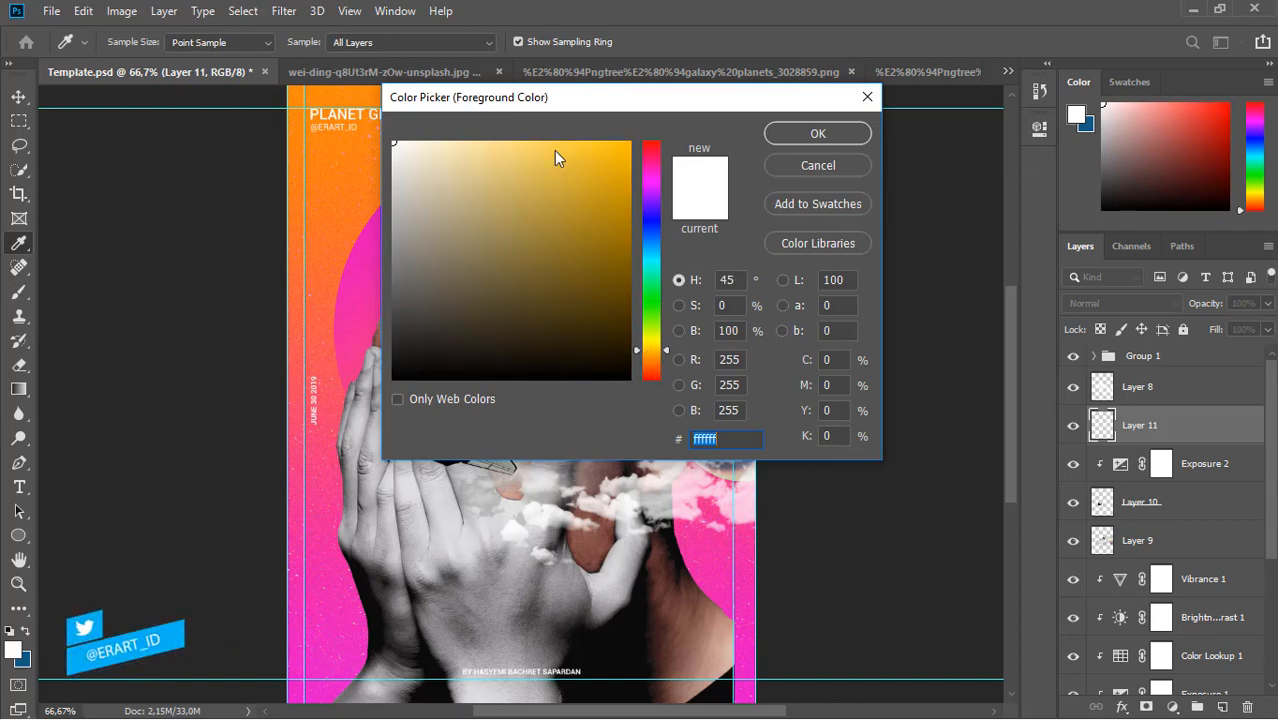
click(630, 142)
key(Return)
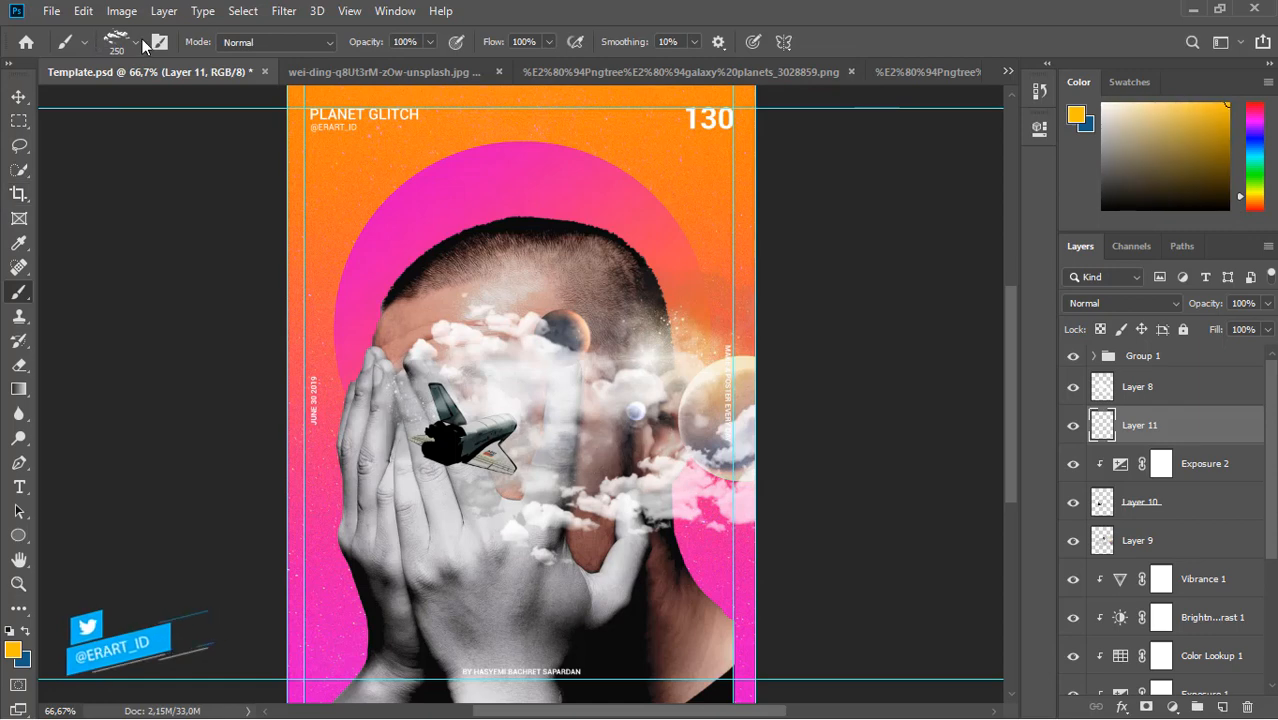
- Paint a yellow-orange glow over the shuttle's tail with a soft round brush at 70 px and 0% hardness
click(137, 44)
click(159, 184)
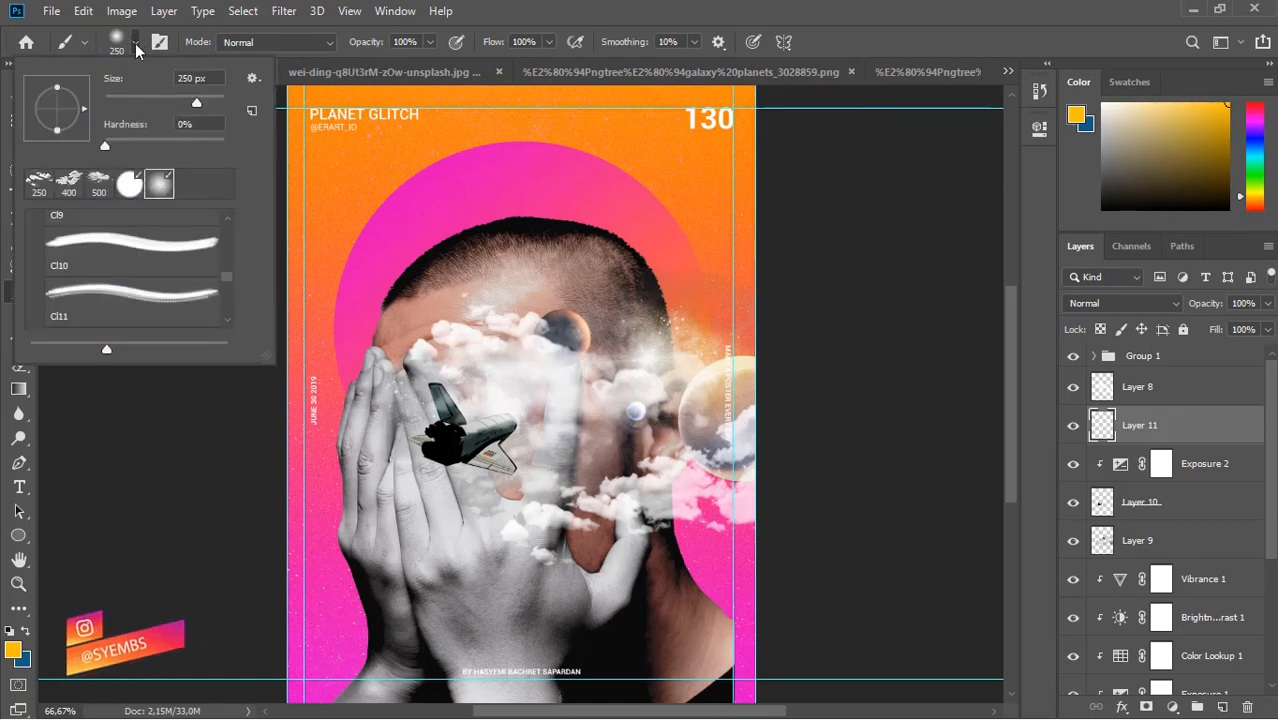
click(139, 45)
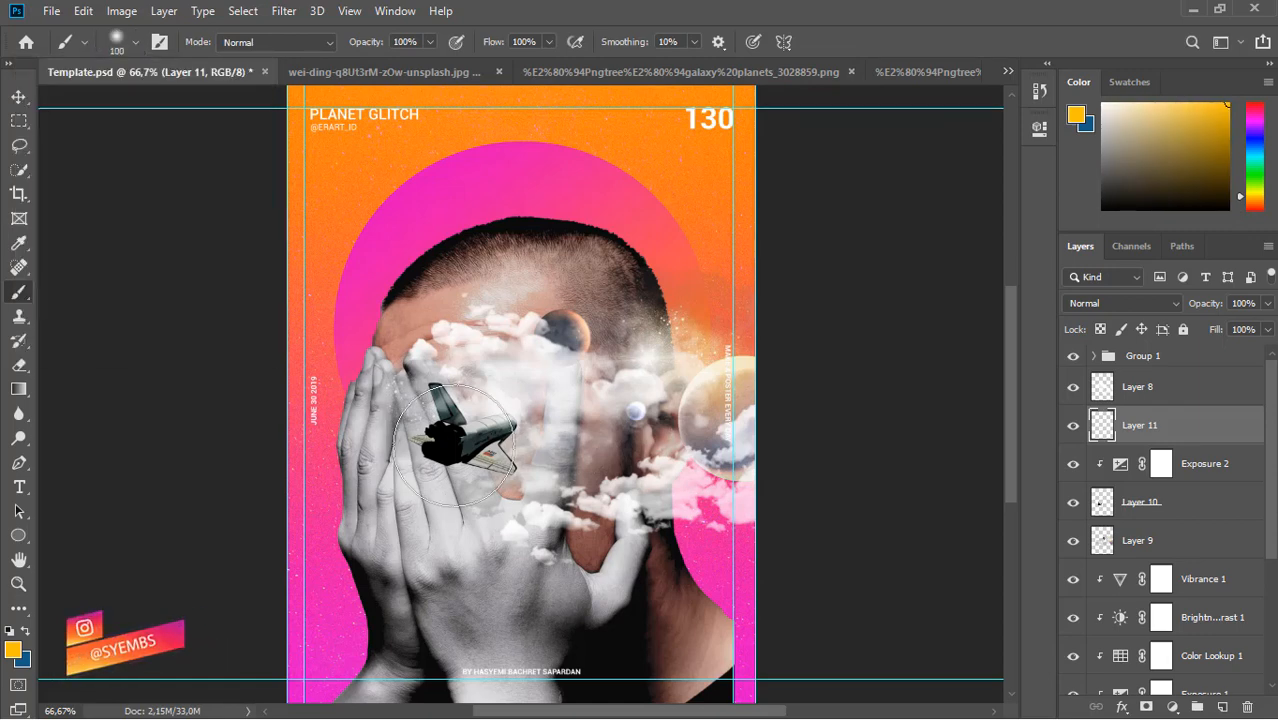
mouse_move(425, 428)
mouse_down()
mouse_move(445, 440)
mouse_move(438, 454)
mouse_up()
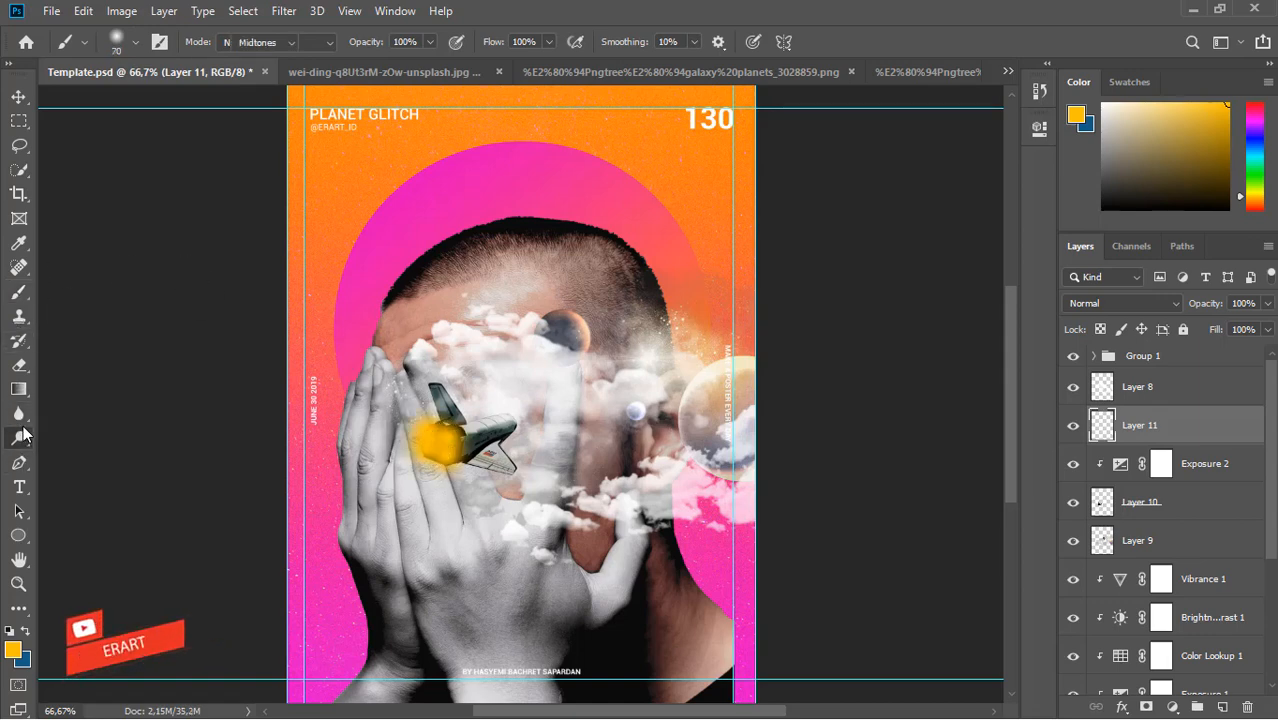
- Smudge the yellow-orange glow into a flame trailing behind the shuttle, using a 40 px Smudge tool at 50% strength
click(18, 438)
click(18, 413)
click(78, 448)
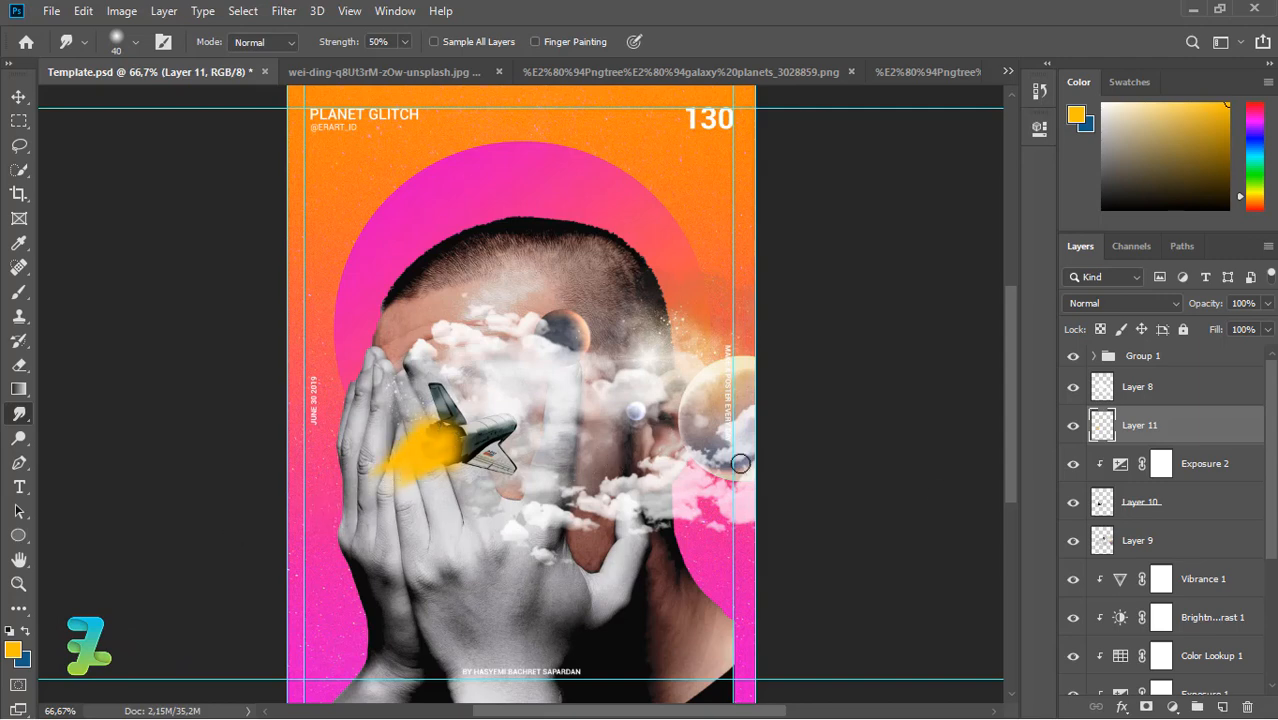
- Add another new layer above the flame layer and set the foreground colour to orange #ff7e00
click(1222, 707)
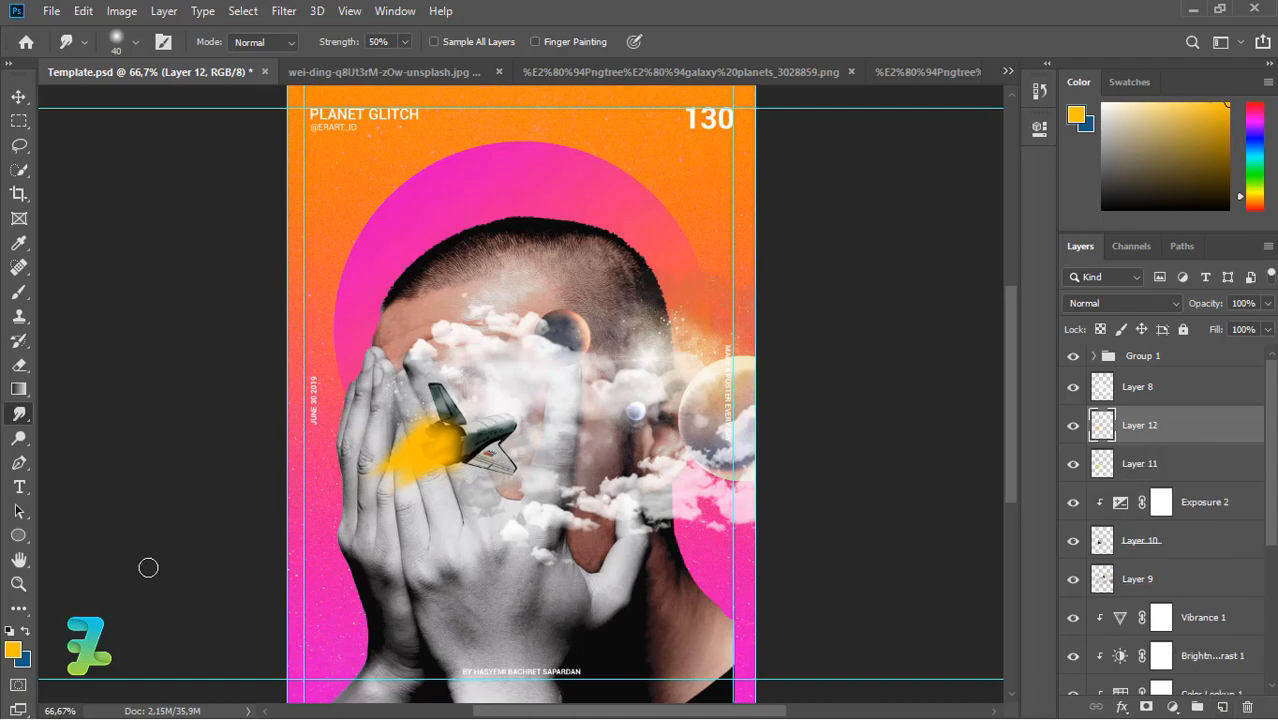
click(13, 650)
click(652, 360)
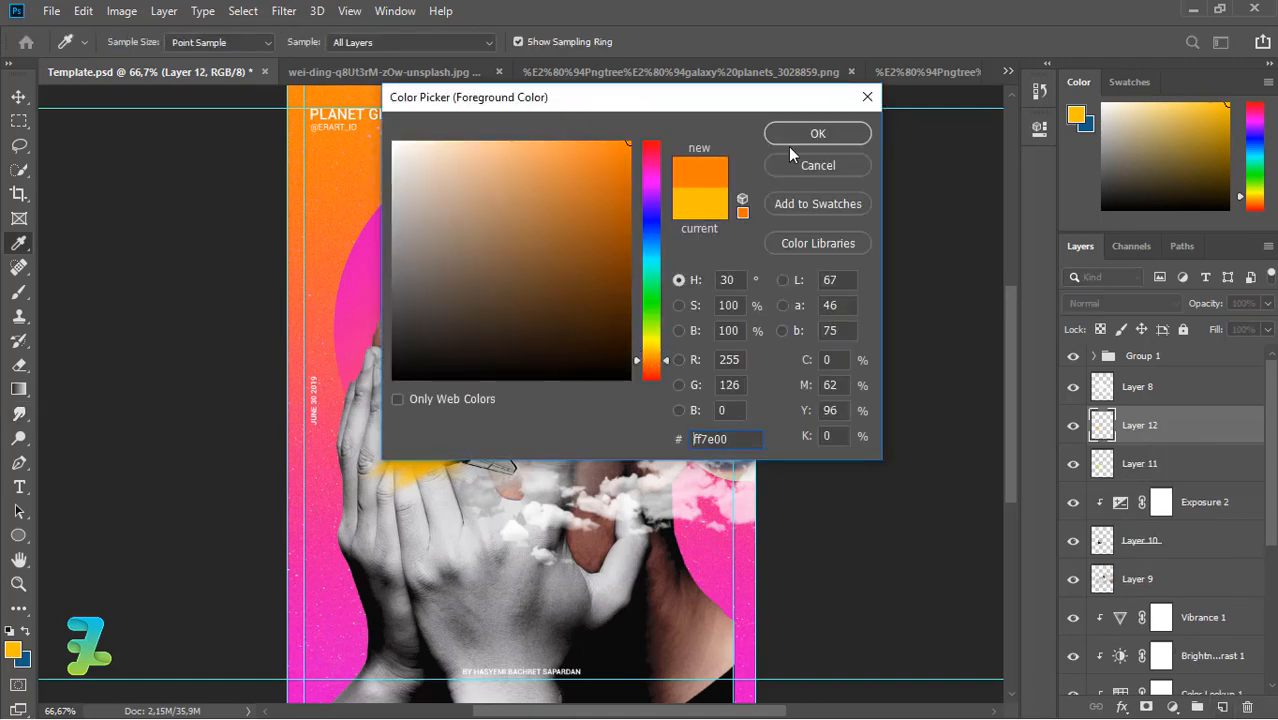
click(800, 136)
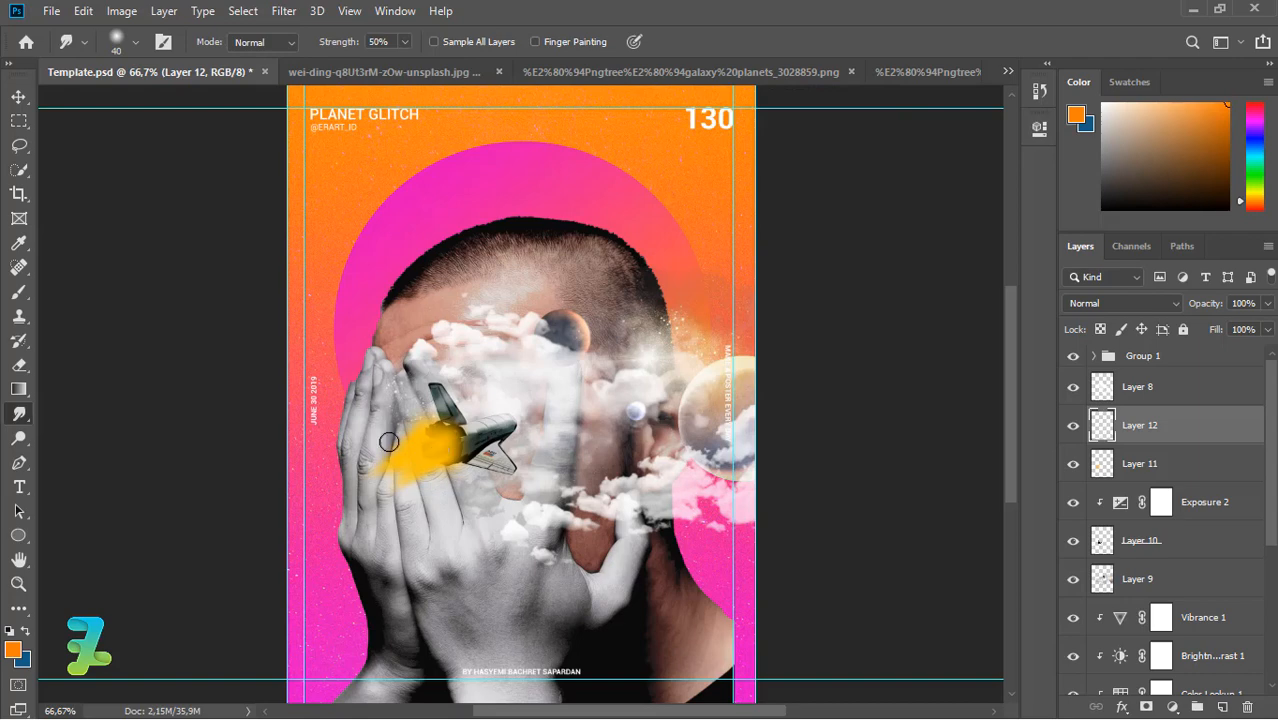
- Paint an orange core inside the flame with the 70 px soft brush and set that layer's opacity to 77%
click(18, 291)
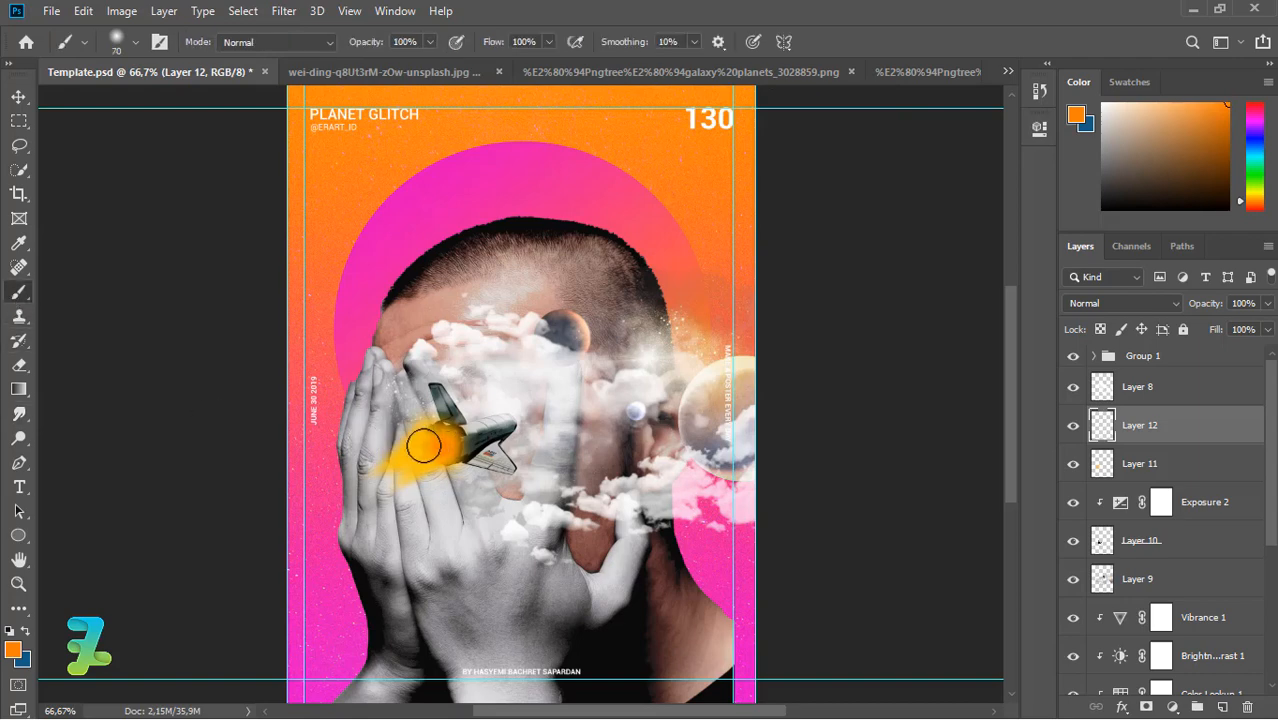
drag(436, 447, 412, 461)
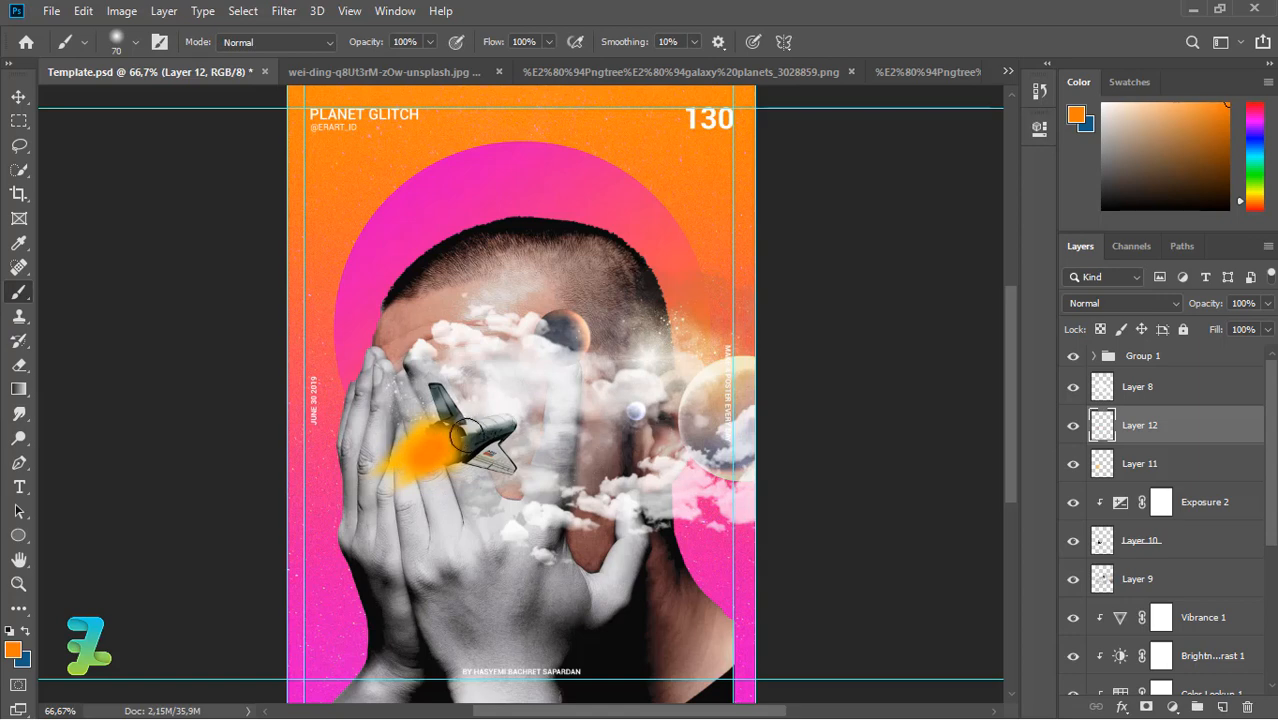
drag(1266, 305, 1240, 328)
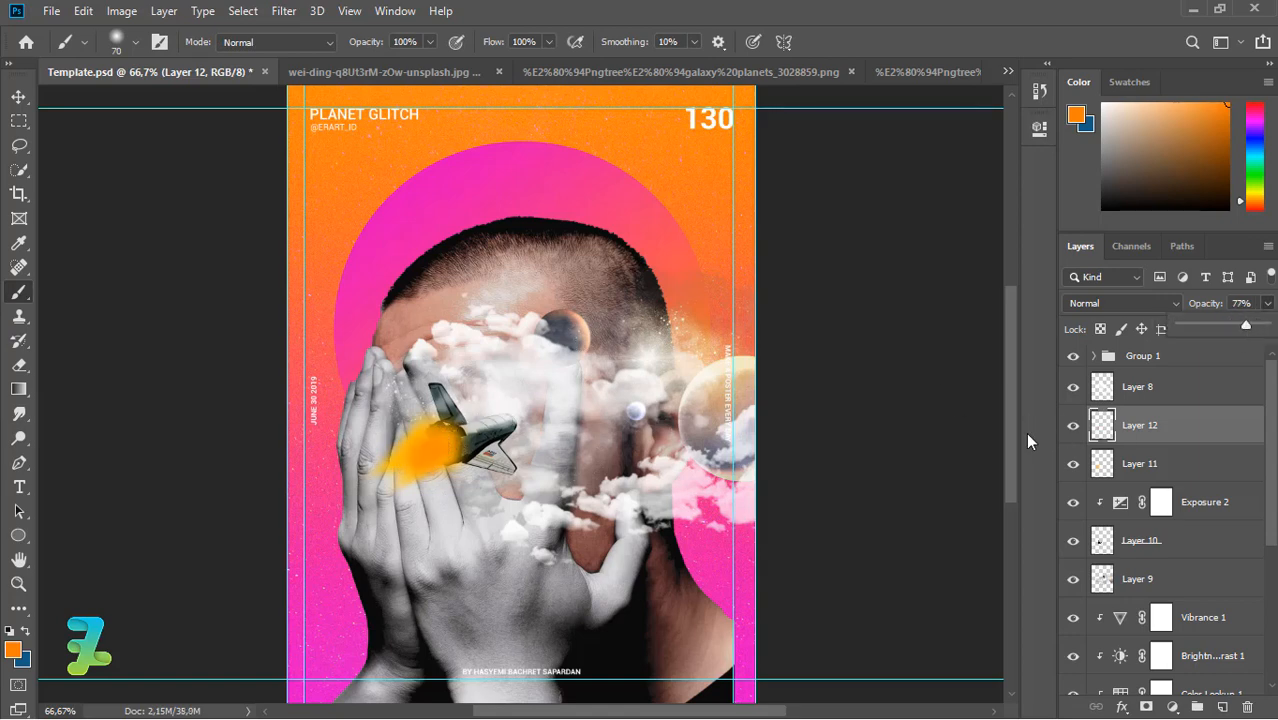
- Darken the space shuttle on Layer 10 with the Burn tool at 65 px, Midtones range and 50% exposure
click(1096, 543)
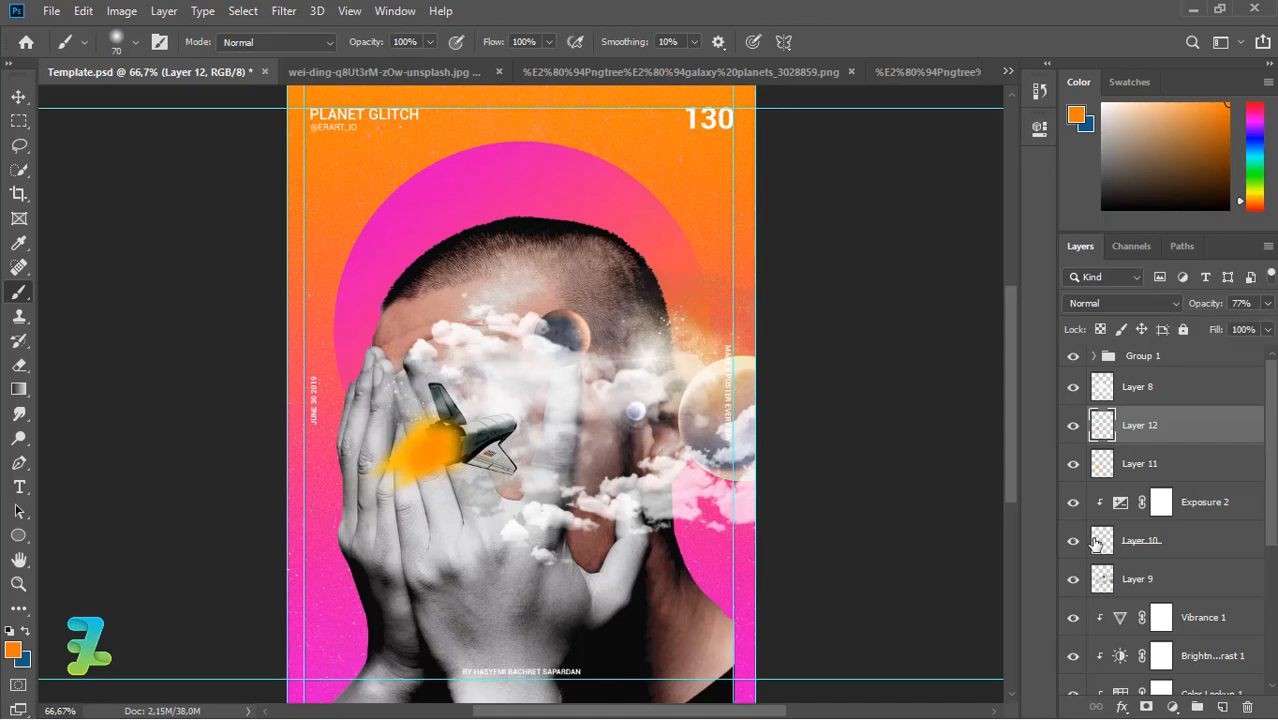
click(1100, 541)
click(19, 414)
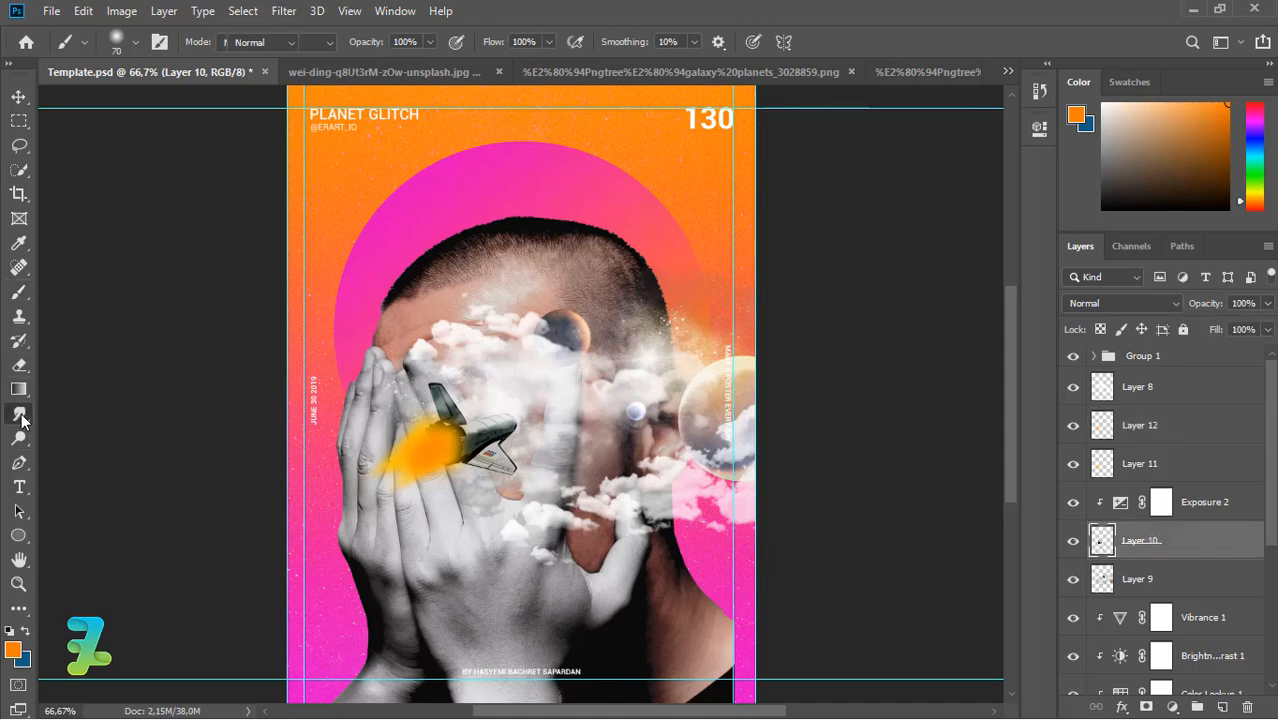
click(19, 438)
click(70, 456)
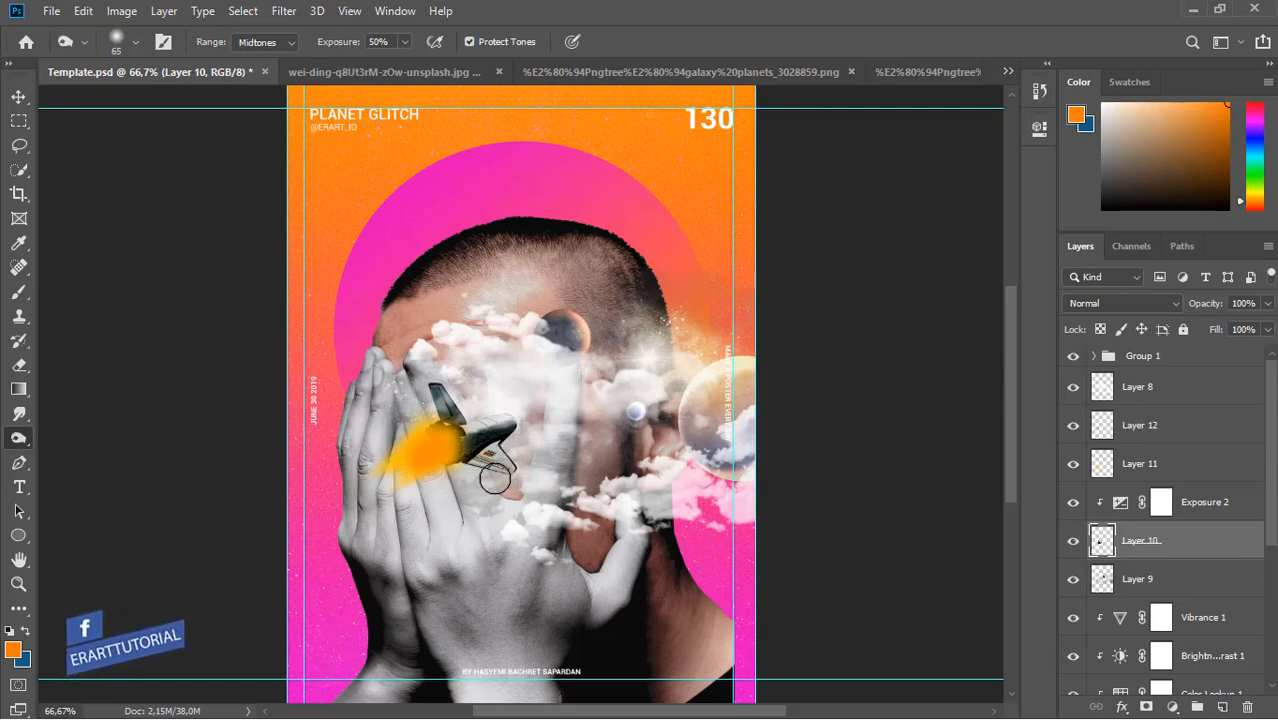
key(v)
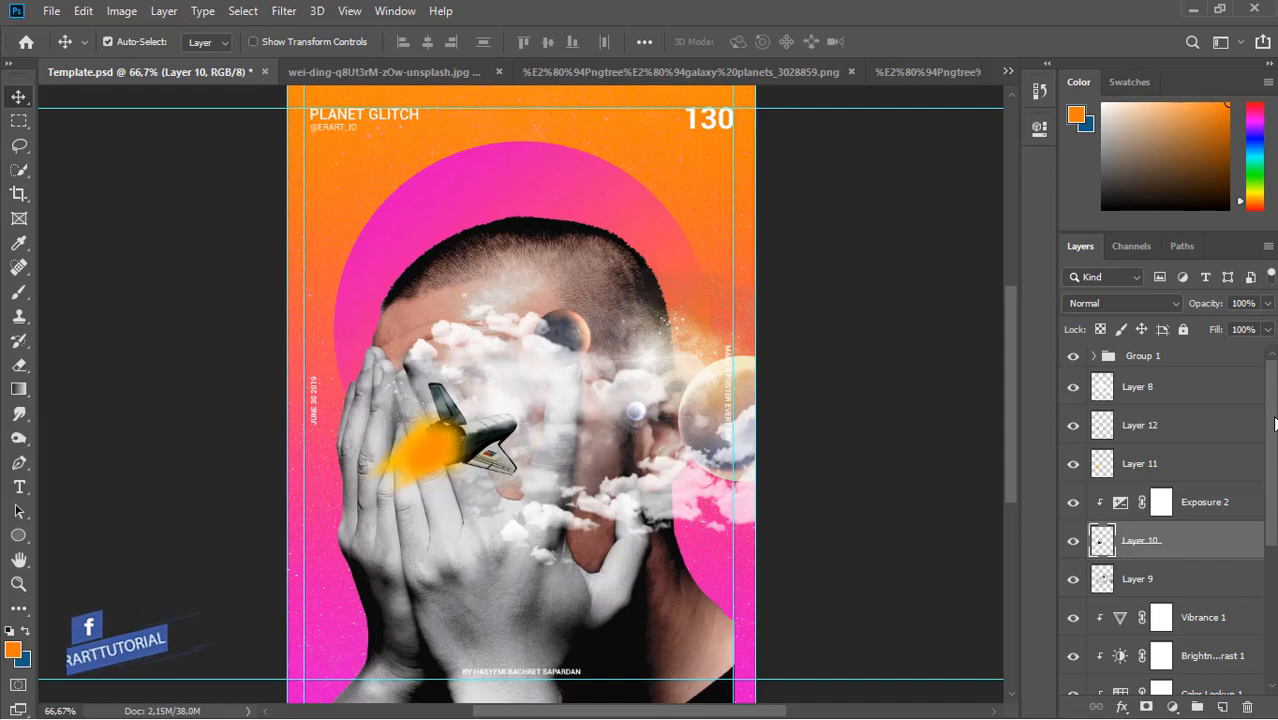
- Add a new layer clipped to the portrait, Layer 6, and set the brush's foreground colour to black #000000
scroll(1108, 594, down, 3)
click(1108, 594)
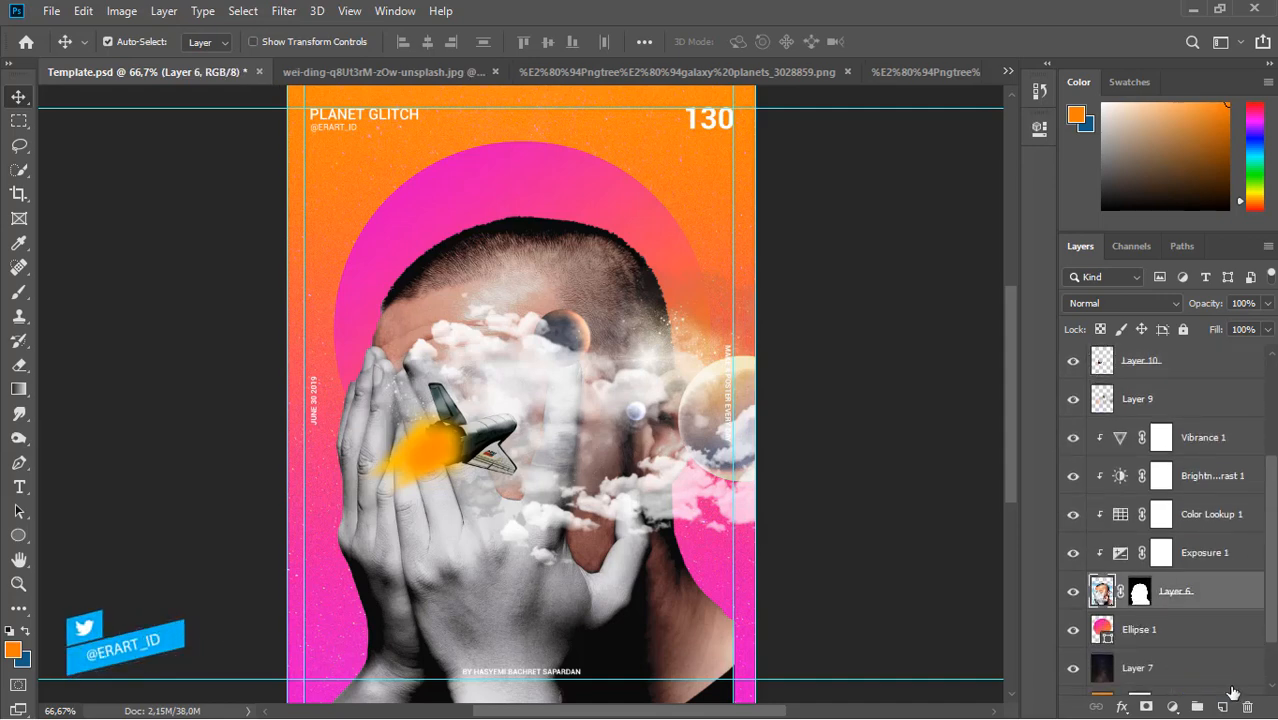
click(18, 292)
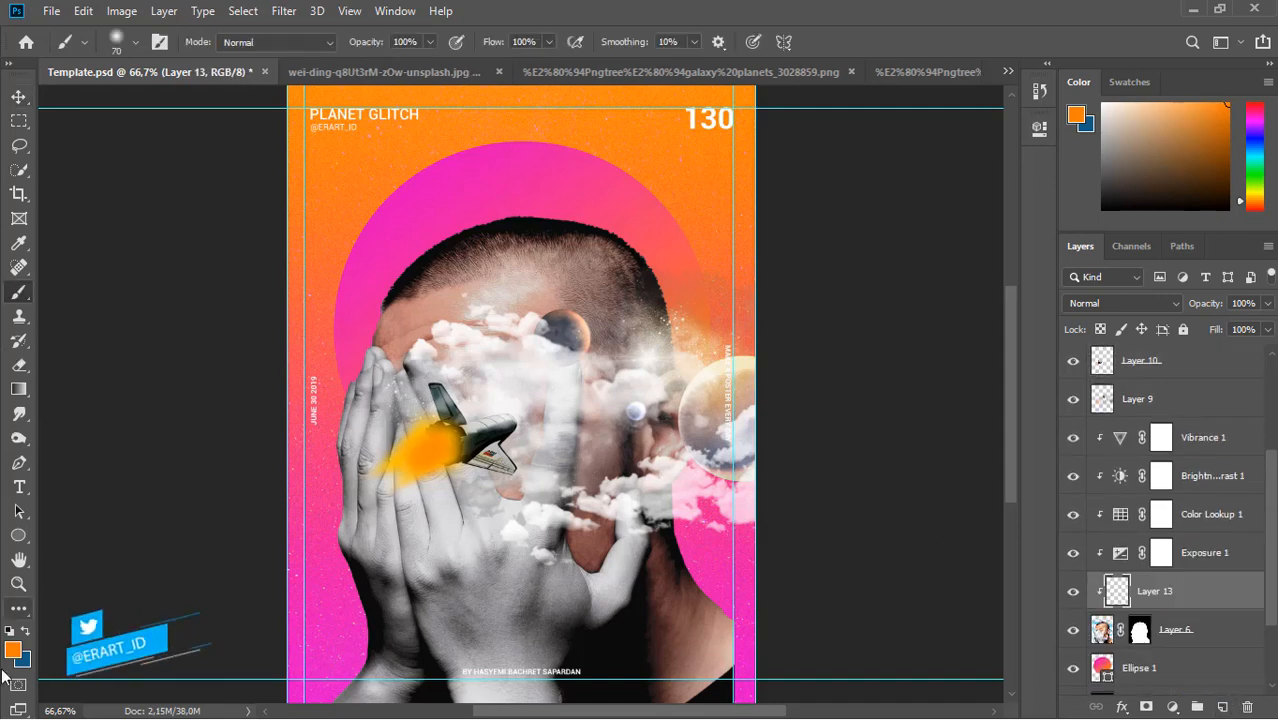
click(14, 651)
drag(507, 275, 400, 354)
text(000000)
click(818, 133)
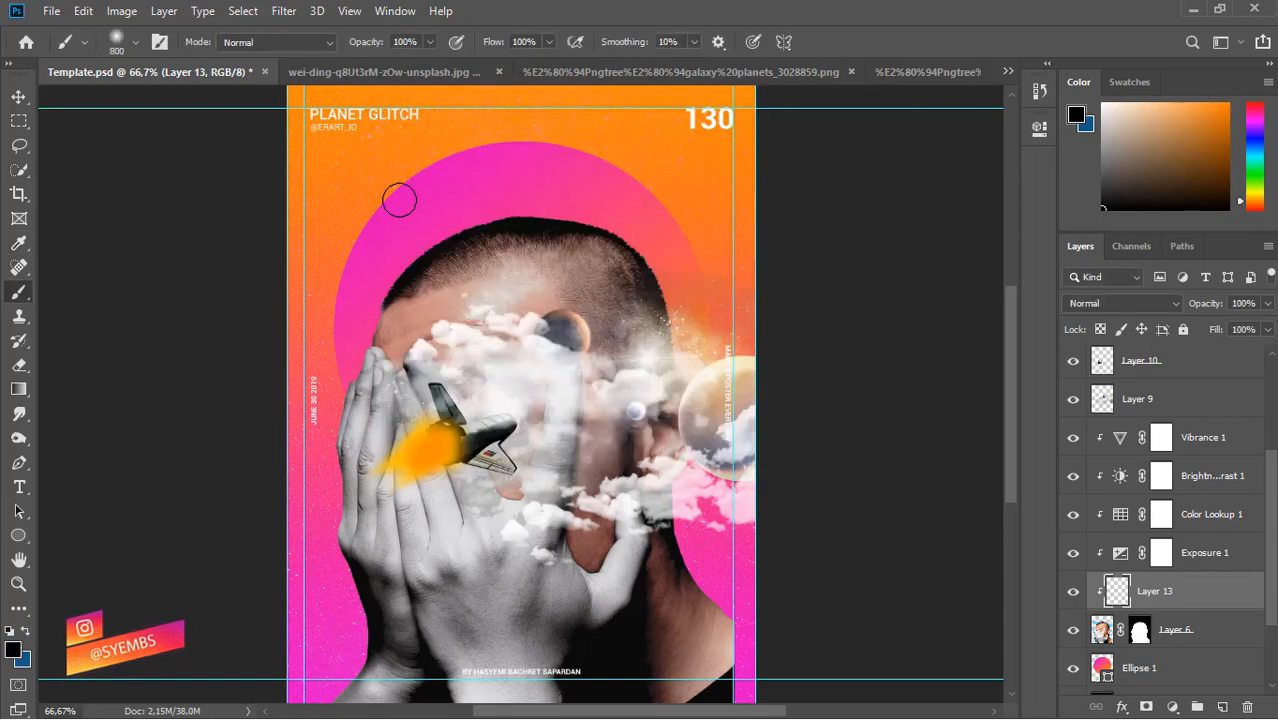
- Paint soft black shading over the top of the head and the portrait's lower right area with an 800 px brush
key(ctrl+minus)
key(ctrl+minus)
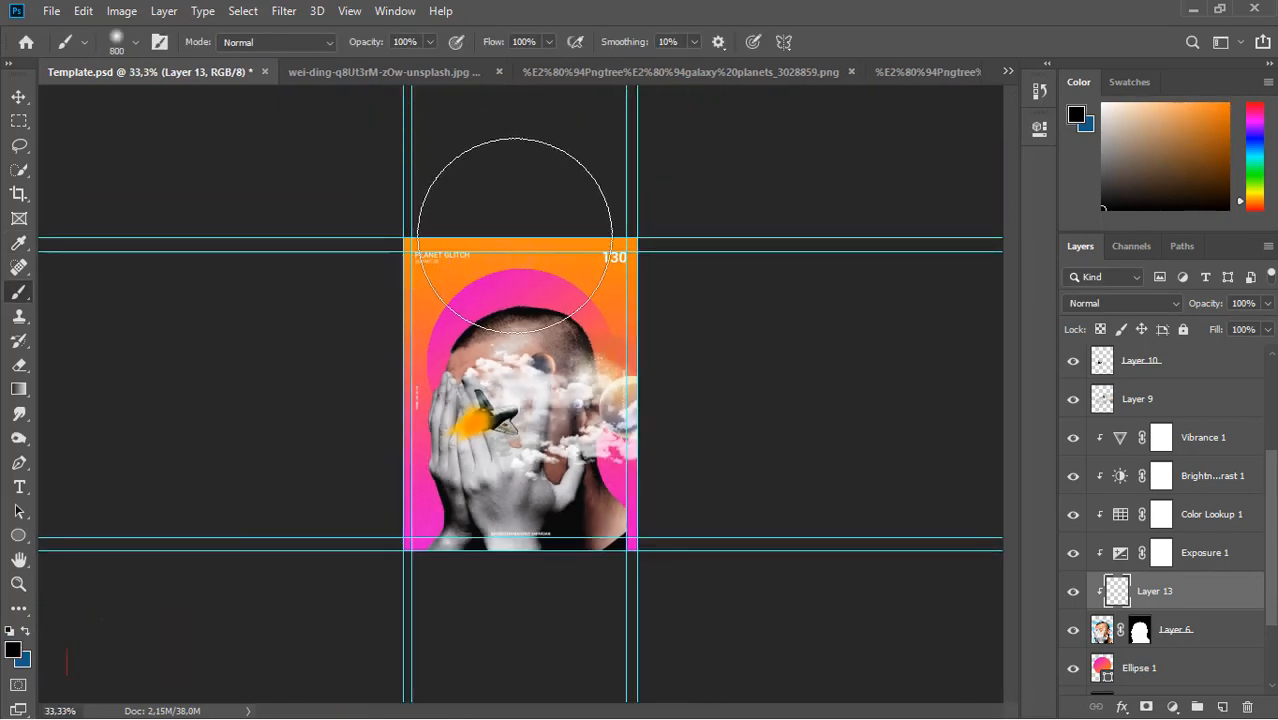
click(511, 270)
mouse_move(511, 270)
mouse_down()
mouse_move(519, 237)
mouse_move(562, 271)
mouse_move(534, 222)
mouse_move(529, 309)
mouse_up()
click(516, 301)
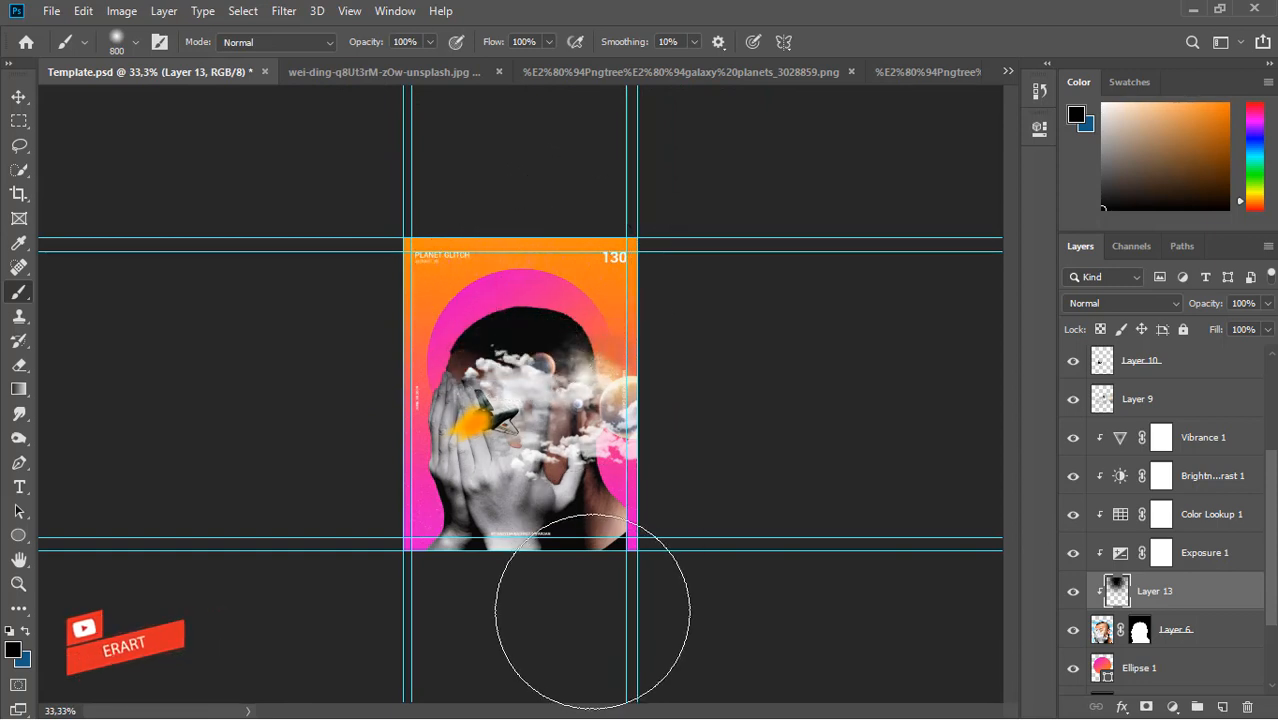
click(618, 575)
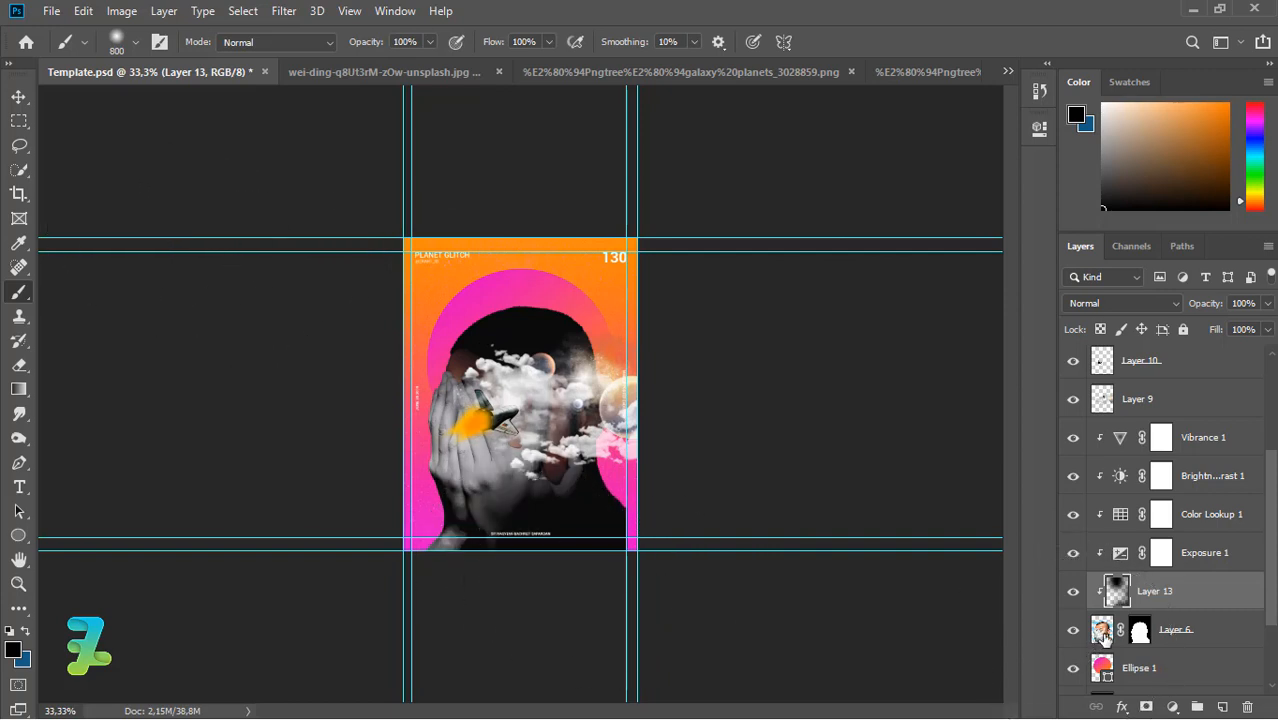
click(1103, 632)
click(19, 413)
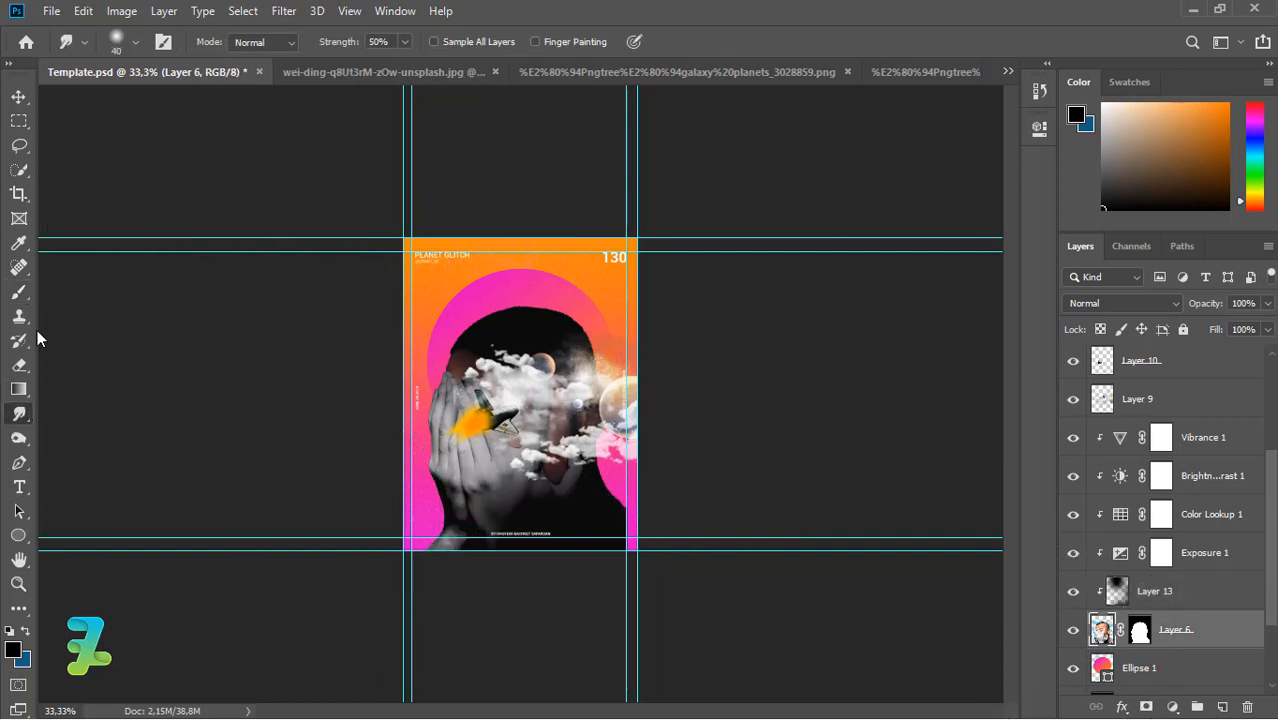
right_click(22, 416)
click(92, 414)
click(19, 438)
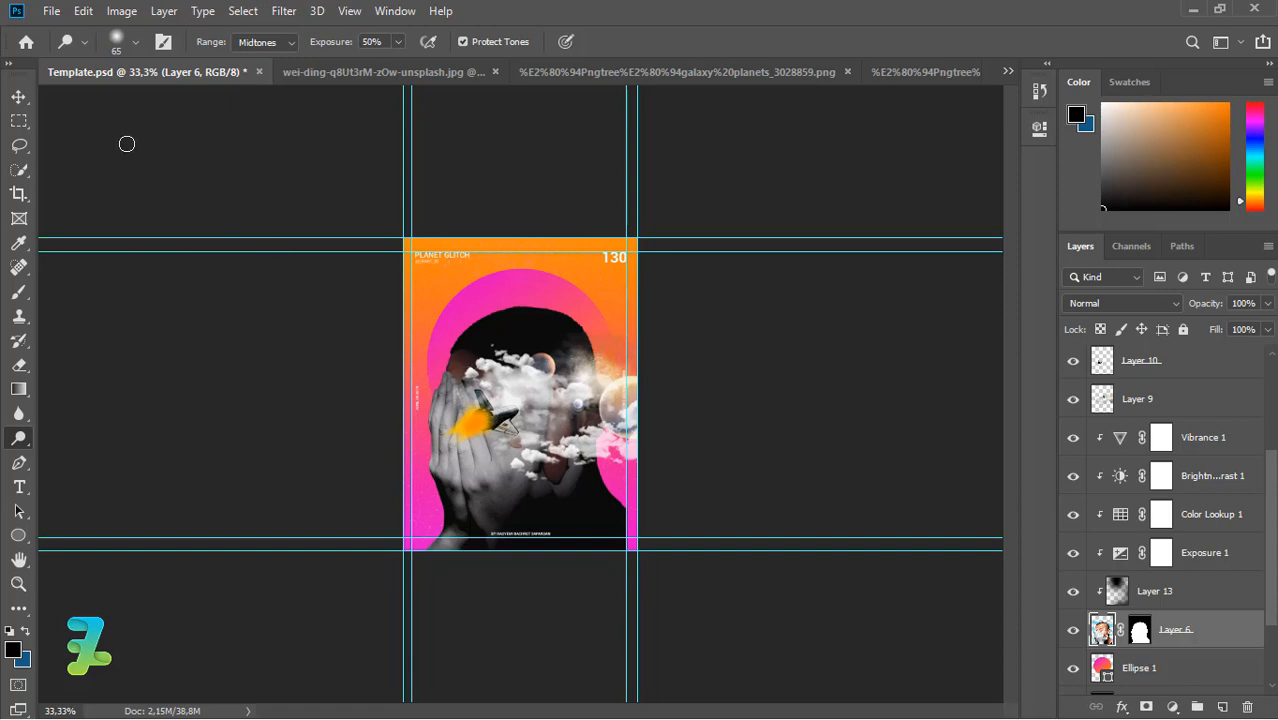
click(17, 98)
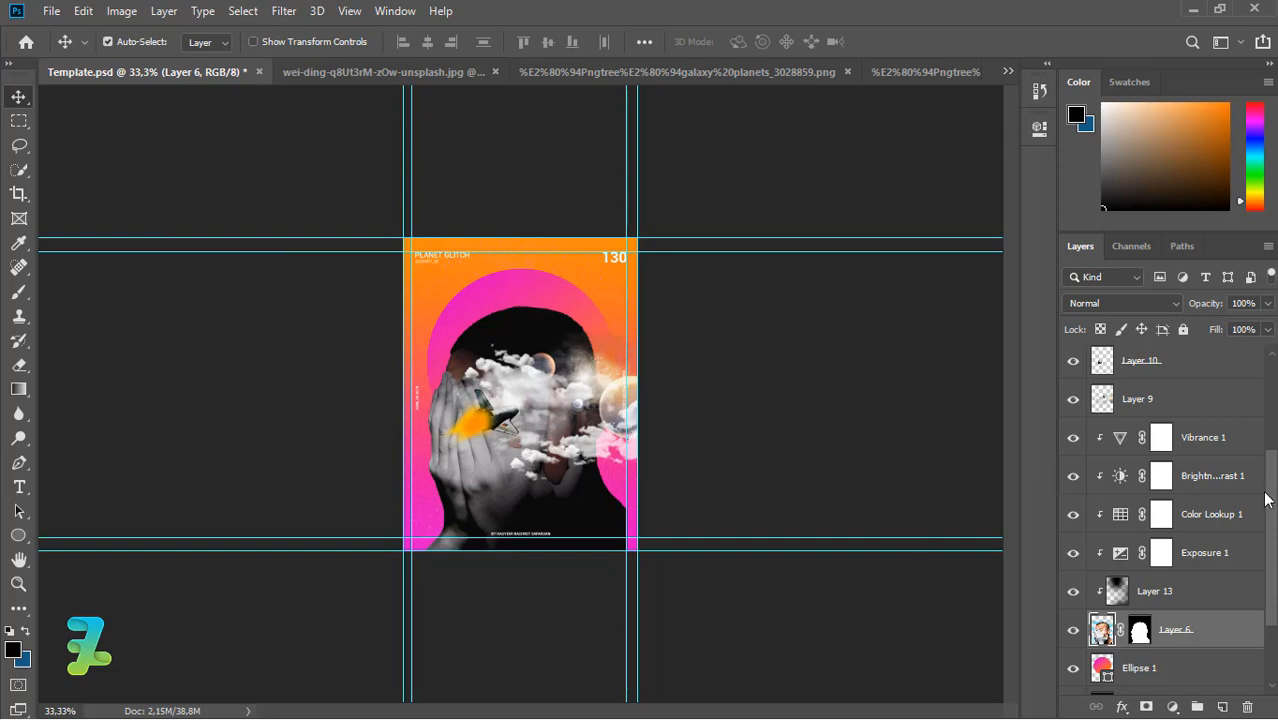
- Add a Gradient Map adjustment above the cloud layer, Layer 8, using the Pink orange gradient preset
scroll(1266, 500, up, 5)
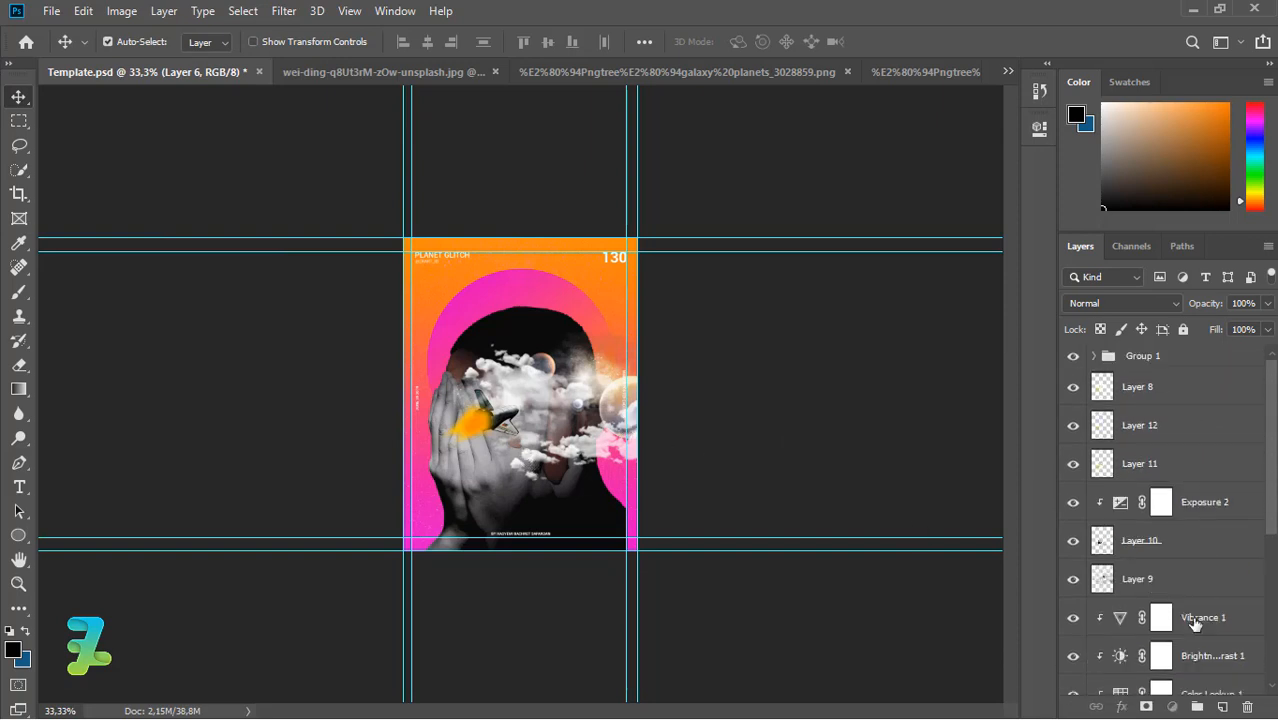
click(1173, 707)
click(1176, 688)
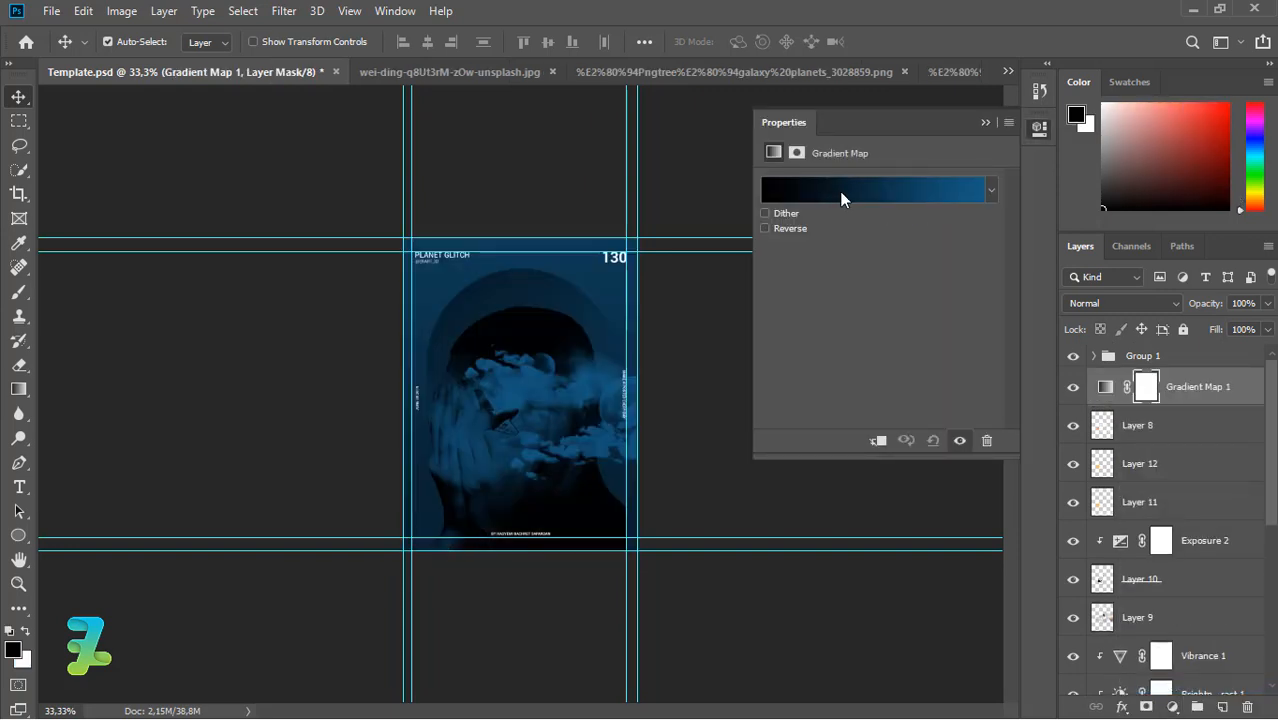
click(839, 192)
click(661, 150)
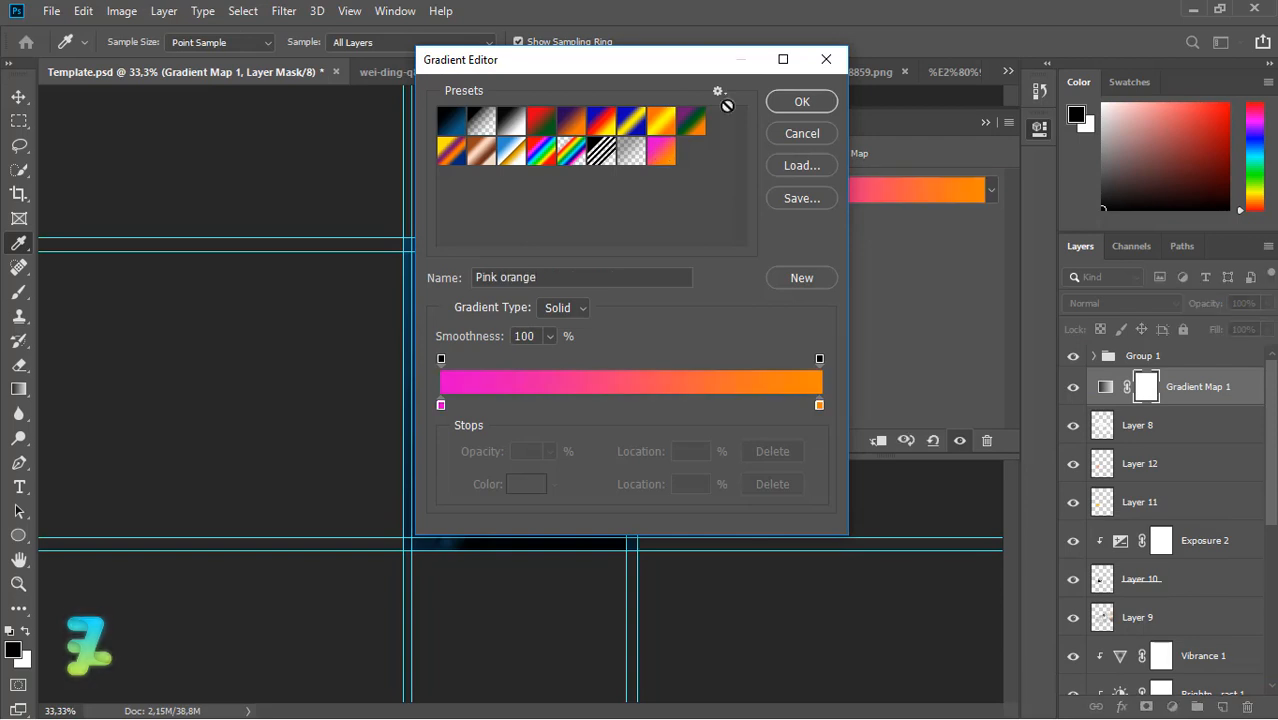
click(801, 102)
click(985, 122)
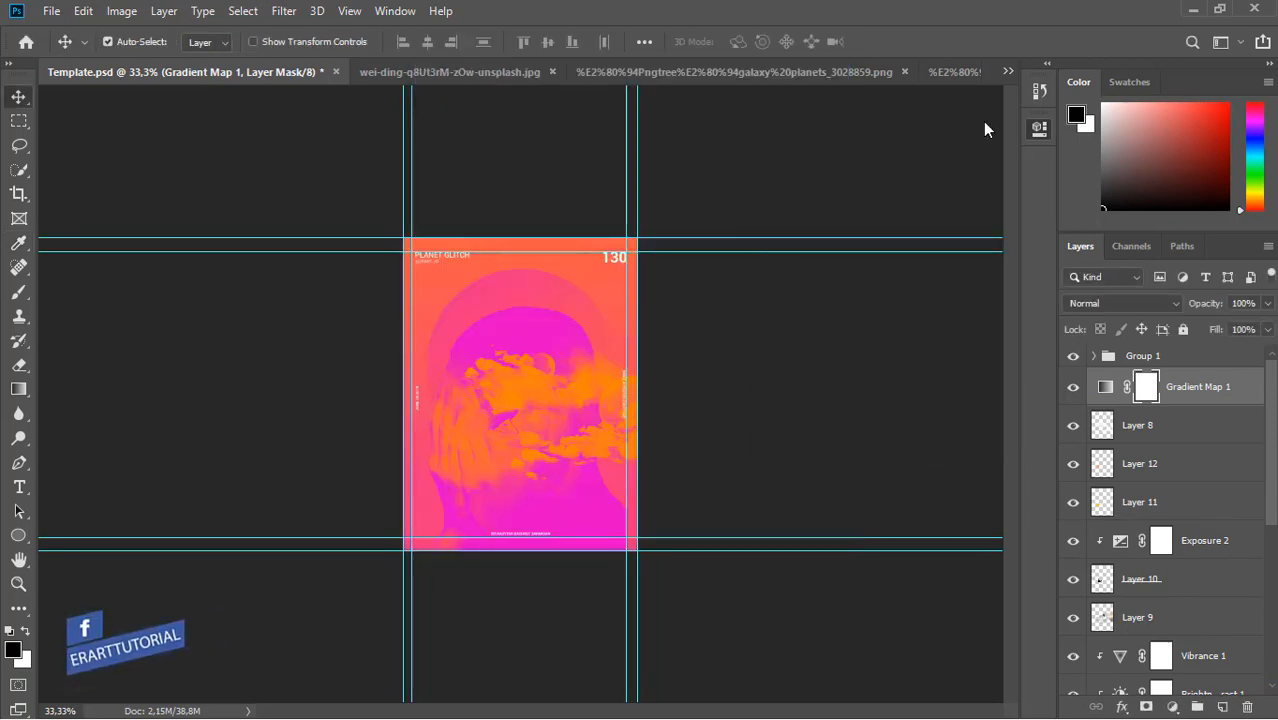
- Try the Difference blend mode on the gradient map and reduce its opacity to 36%
click(1118, 303)
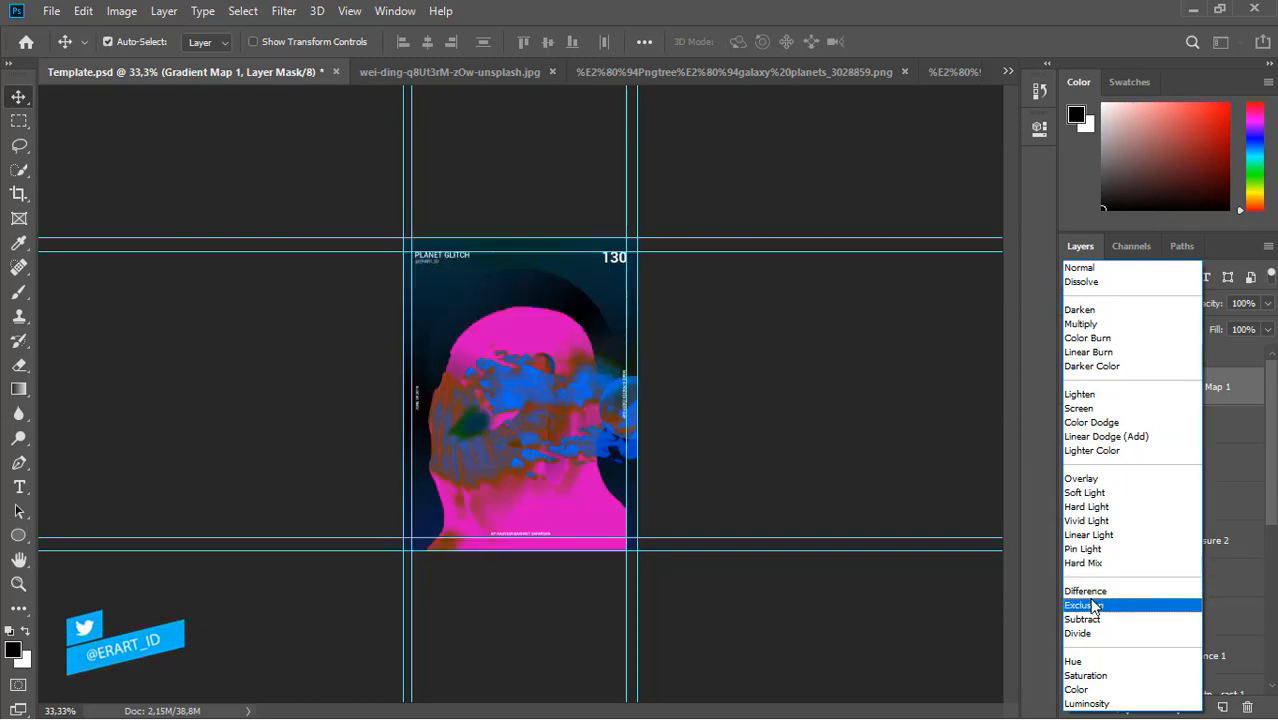
click(1092, 591)
click(1267, 303)
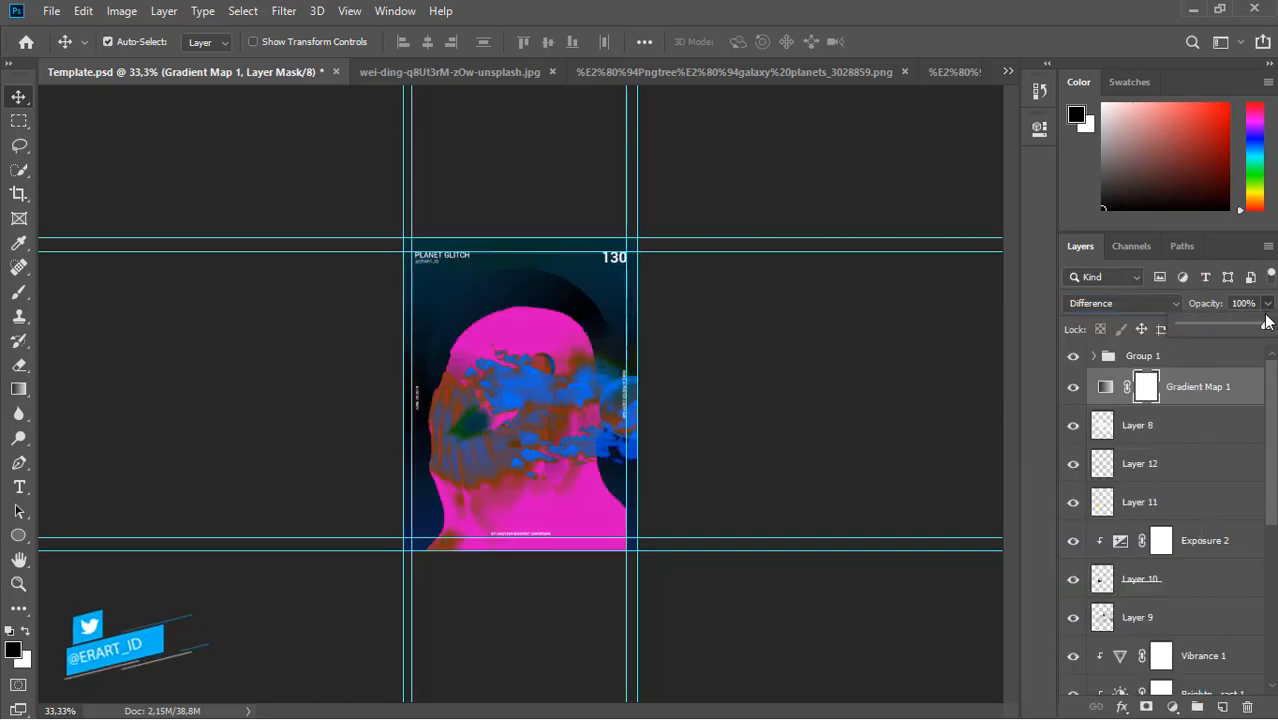
drag(1267, 325, 1193, 340)
click(1210, 331)
- Set the gradient map's blend mode to Screen and its opacity to 14%
click(1116, 304)
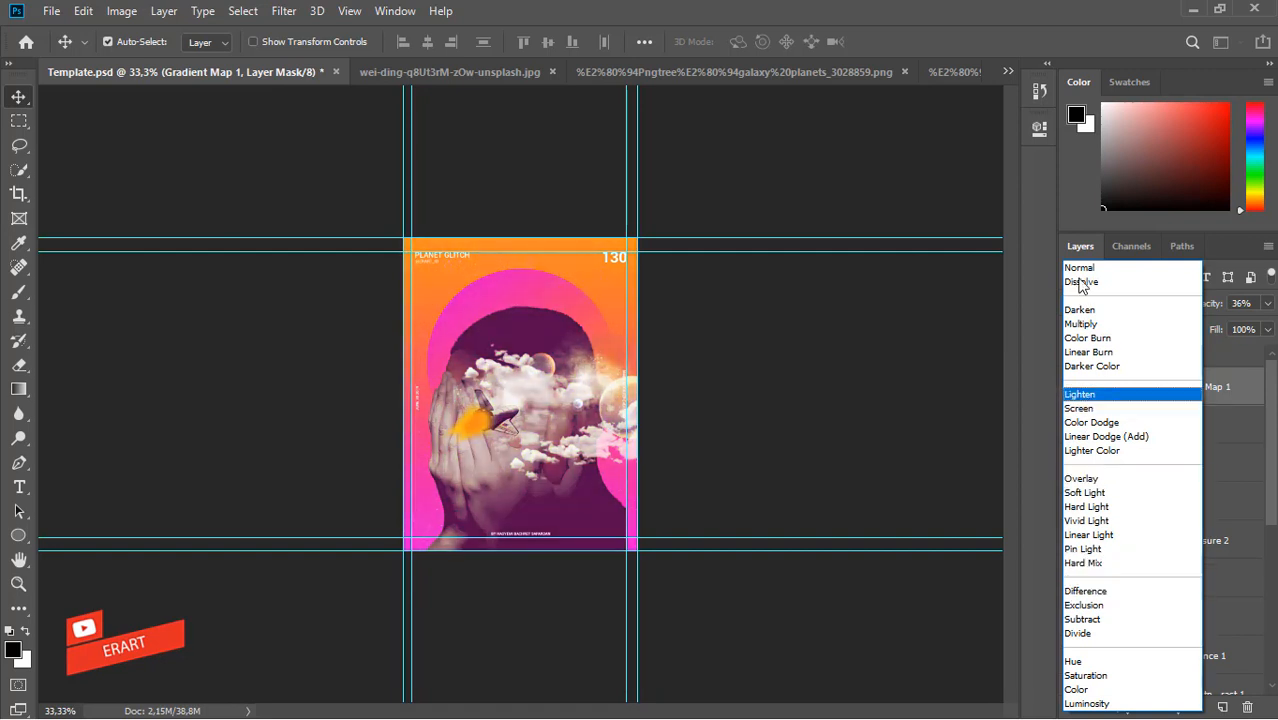
click(1080, 408)
drag(1268, 307, 1200, 330)
drag(1195, 325, 1198, 326)
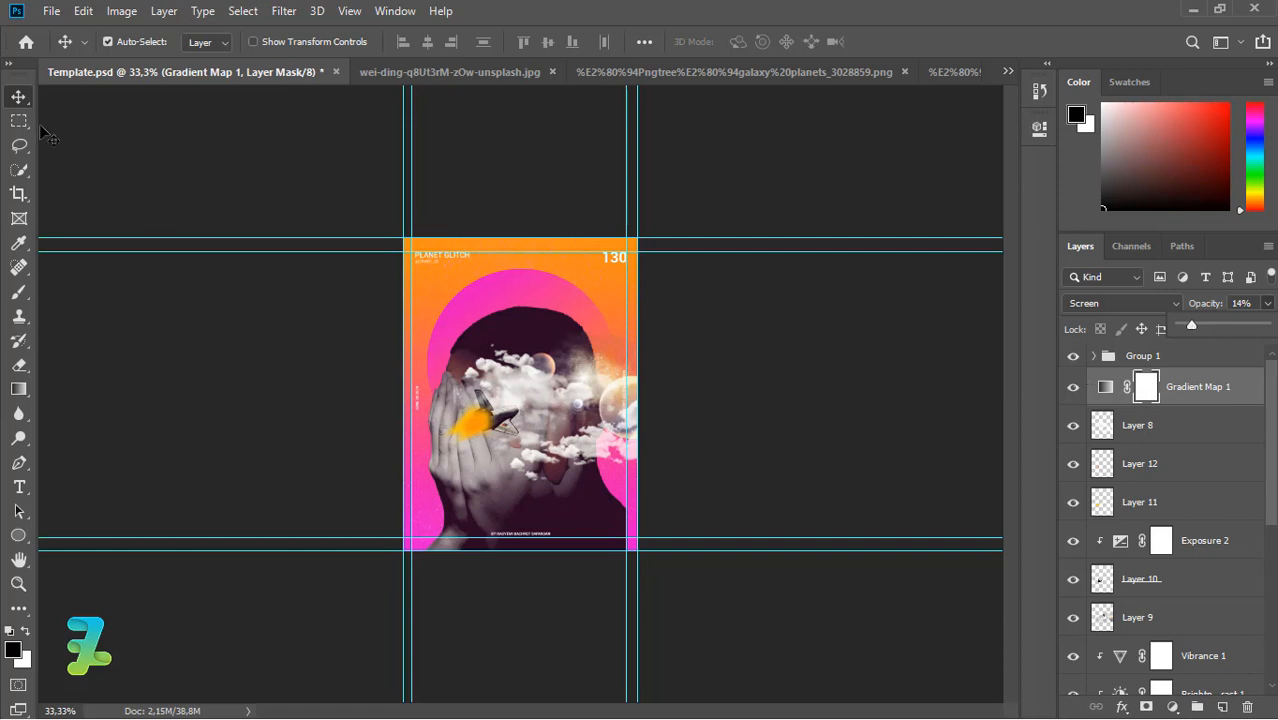
- Add a layer above Ellipse 1 and draw a horizontal rectangle about 286 × 24 px from the head past the poster's right edge
click(14, 101)
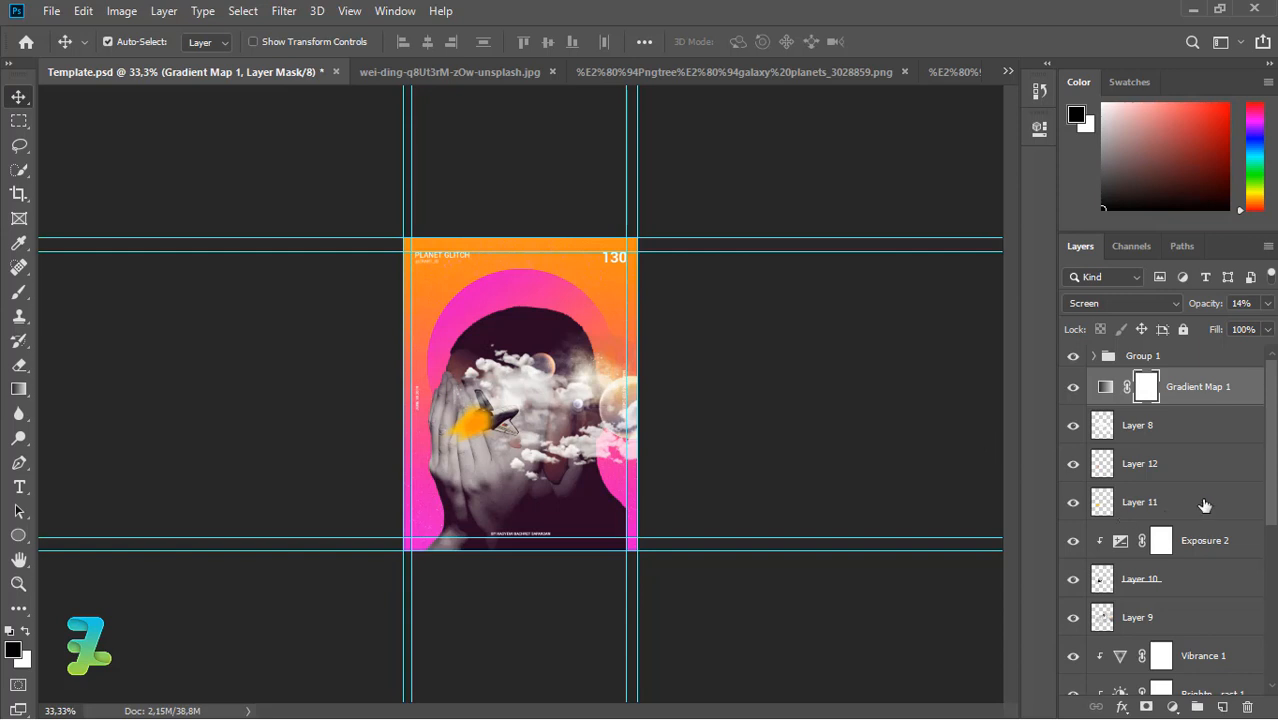
mouse_move(1273, 462)
mouse_down()
mouse_move(1275, 617)
mouse_move(1276, 449)
mouse_up()
key(ctrl+1)
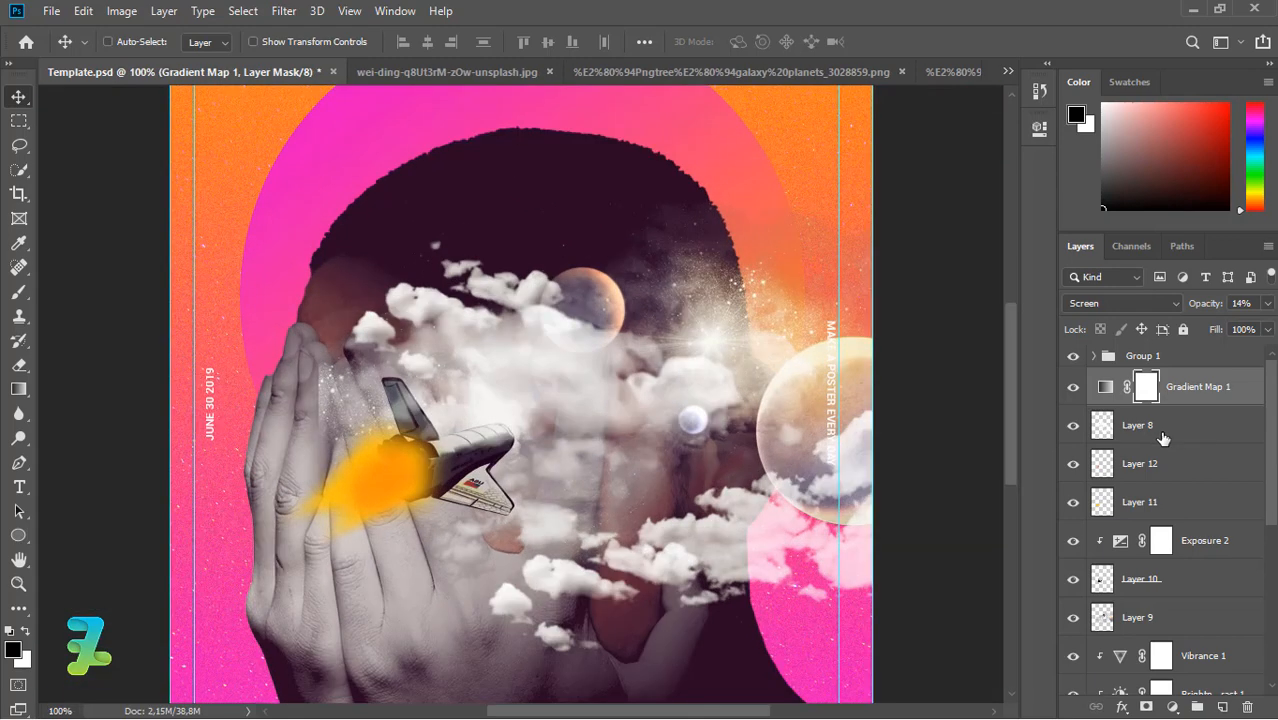
key(ctrl+minus)
key(ctrl+minus)
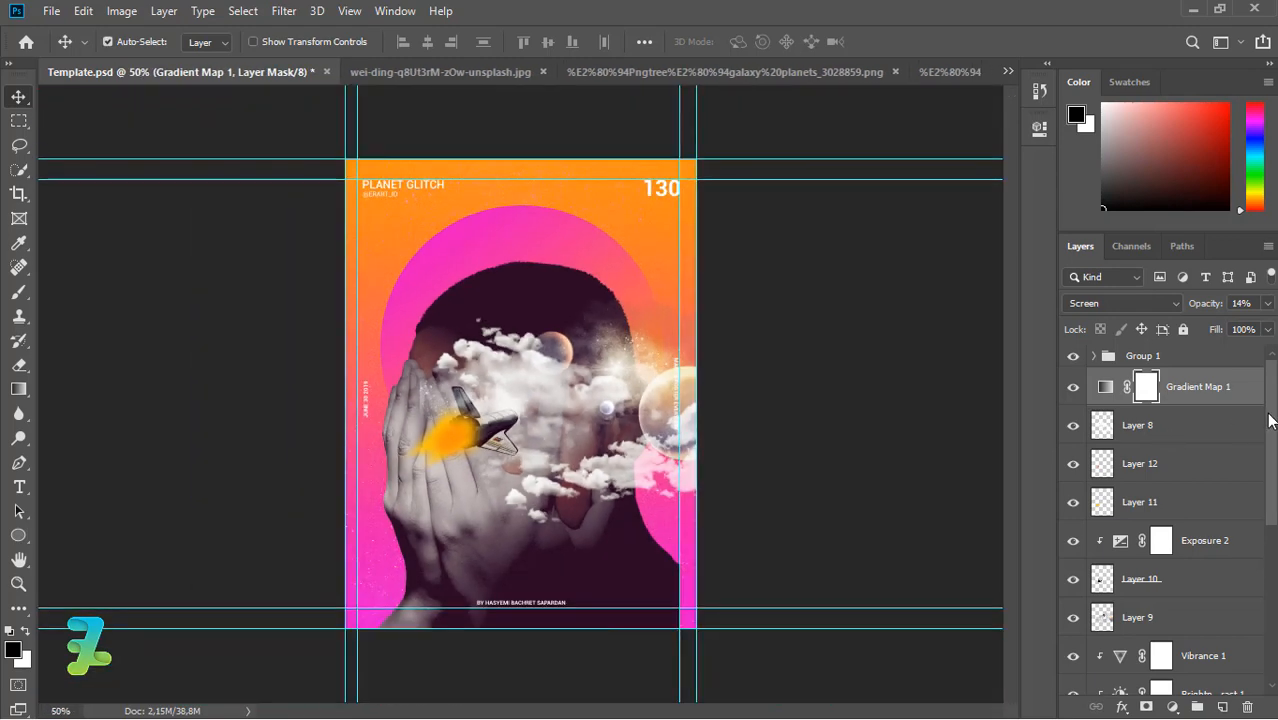
drag(1272, 420, 1272, 566)
click(1102, 573)
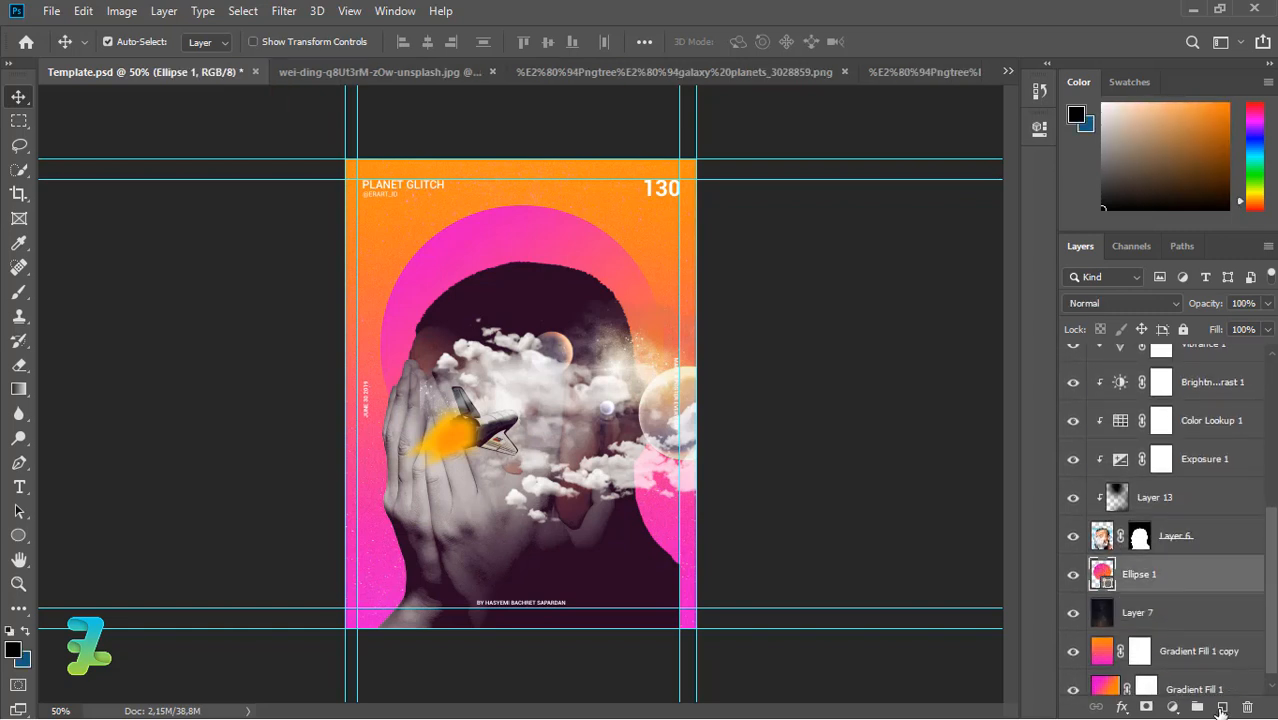
click(1222, 707)
click(18, 535)
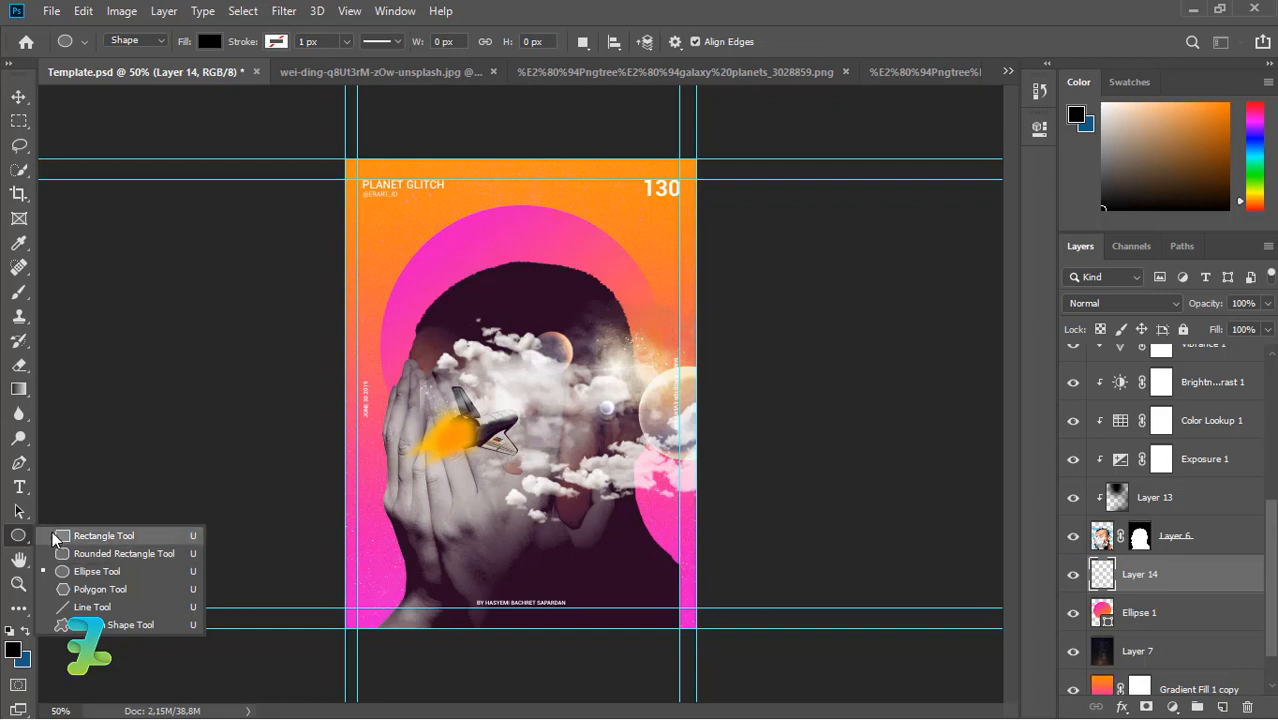
click(90, 536)
drag(585, 299, 719, 310)
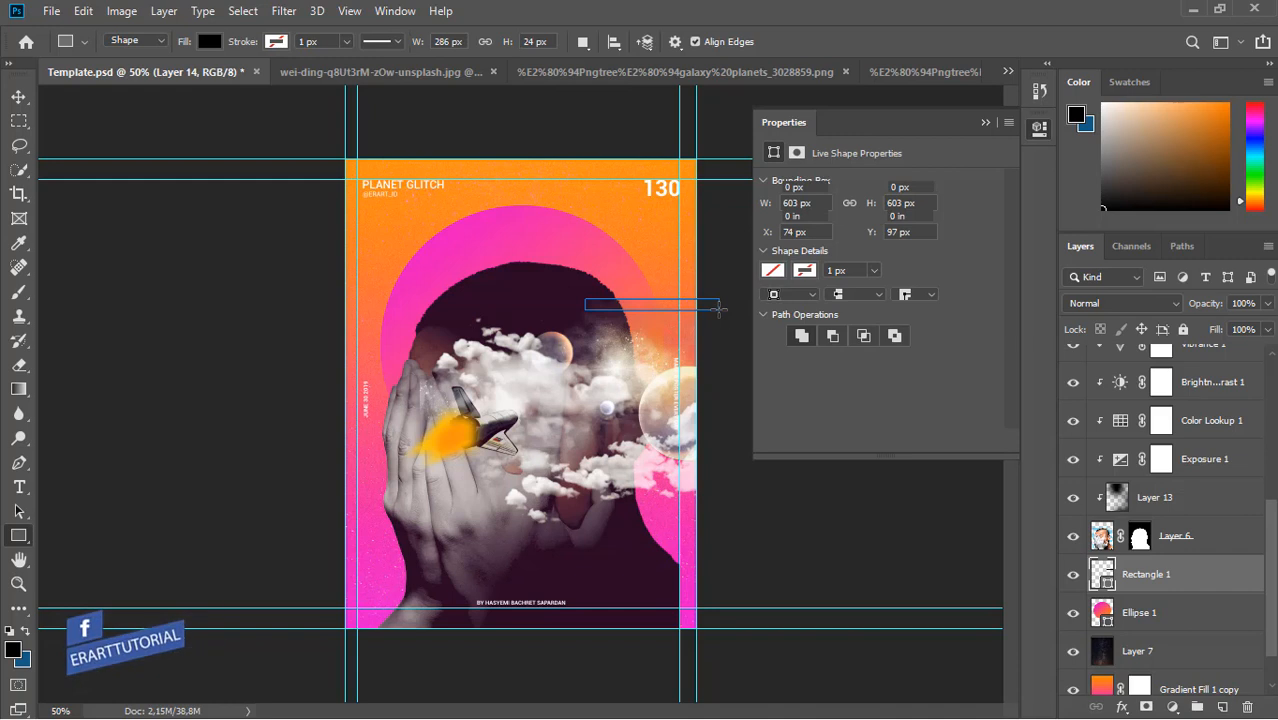
- Fill the rectangle beside the head with the linear pink-to-orange gradient at an angle of -178°
click(773, 240)
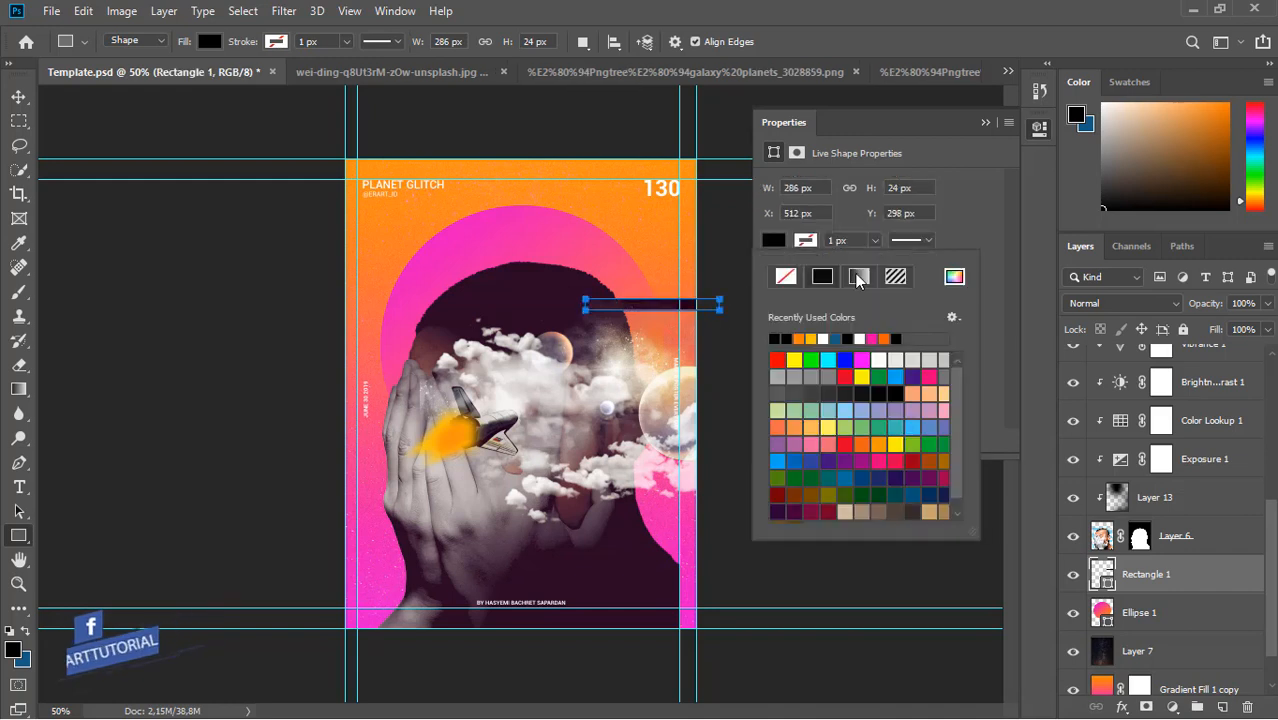
click(857, 277)
click(954, 276)
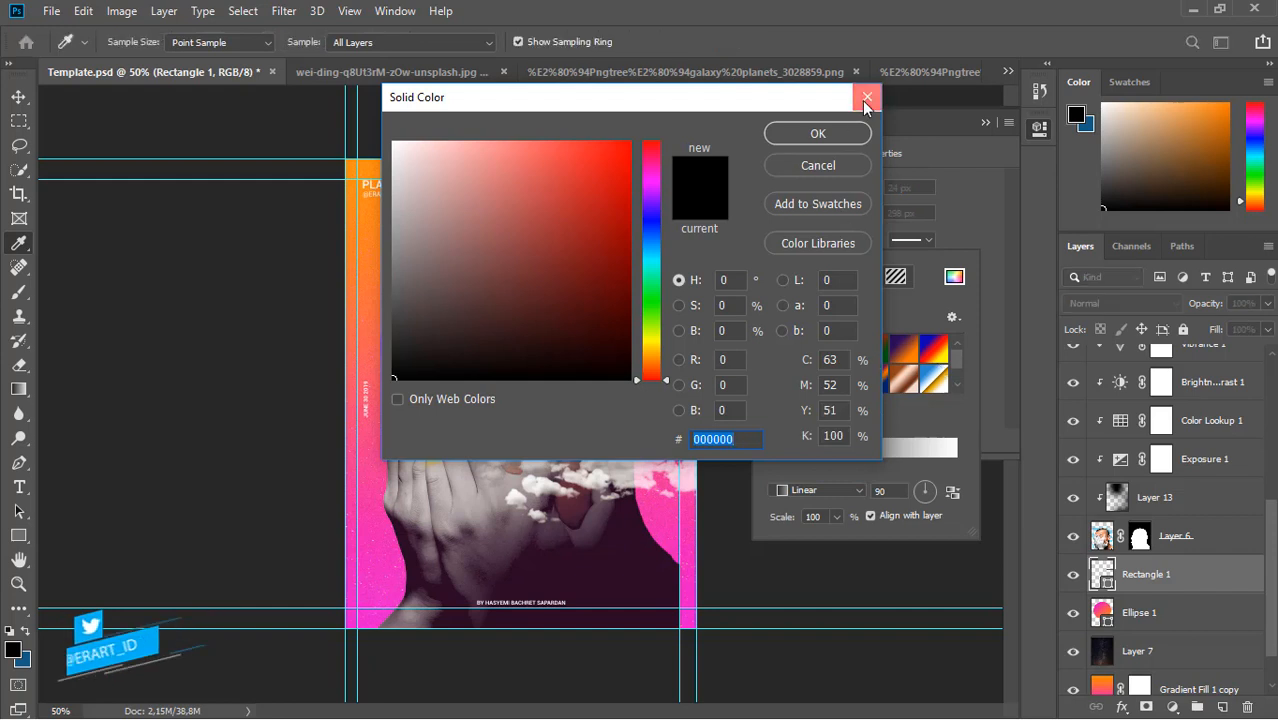
click(866, 97)
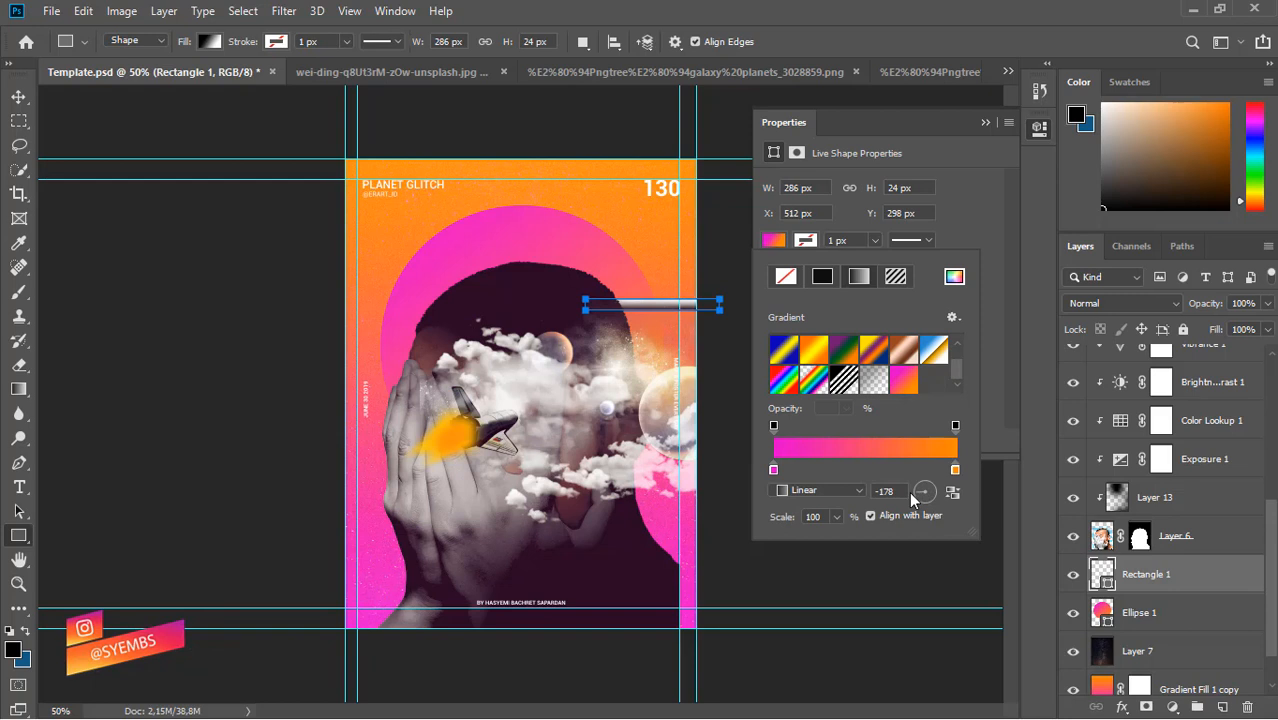
click(22, 102)
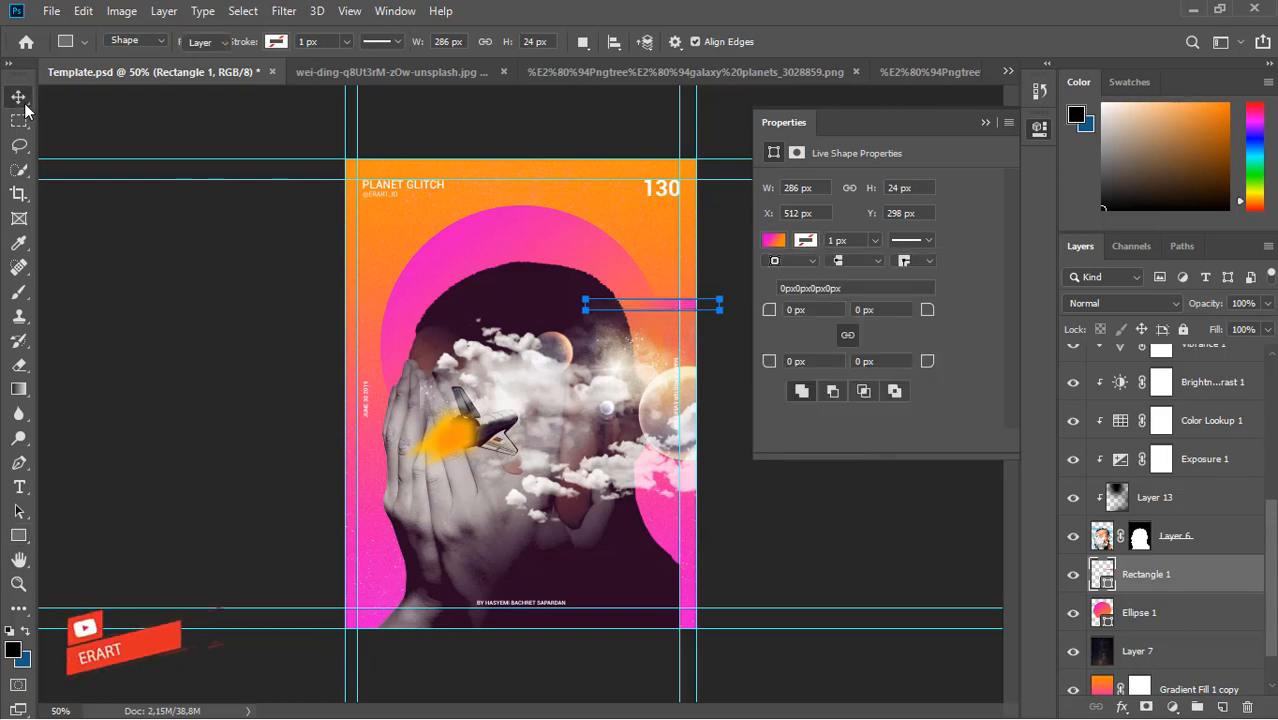
- Draw a rectangle about 412 × 28 px across the poster's left edge below the shuttle and fill it with the linear pink-to-orange gradient at 5°
click(18, 537)
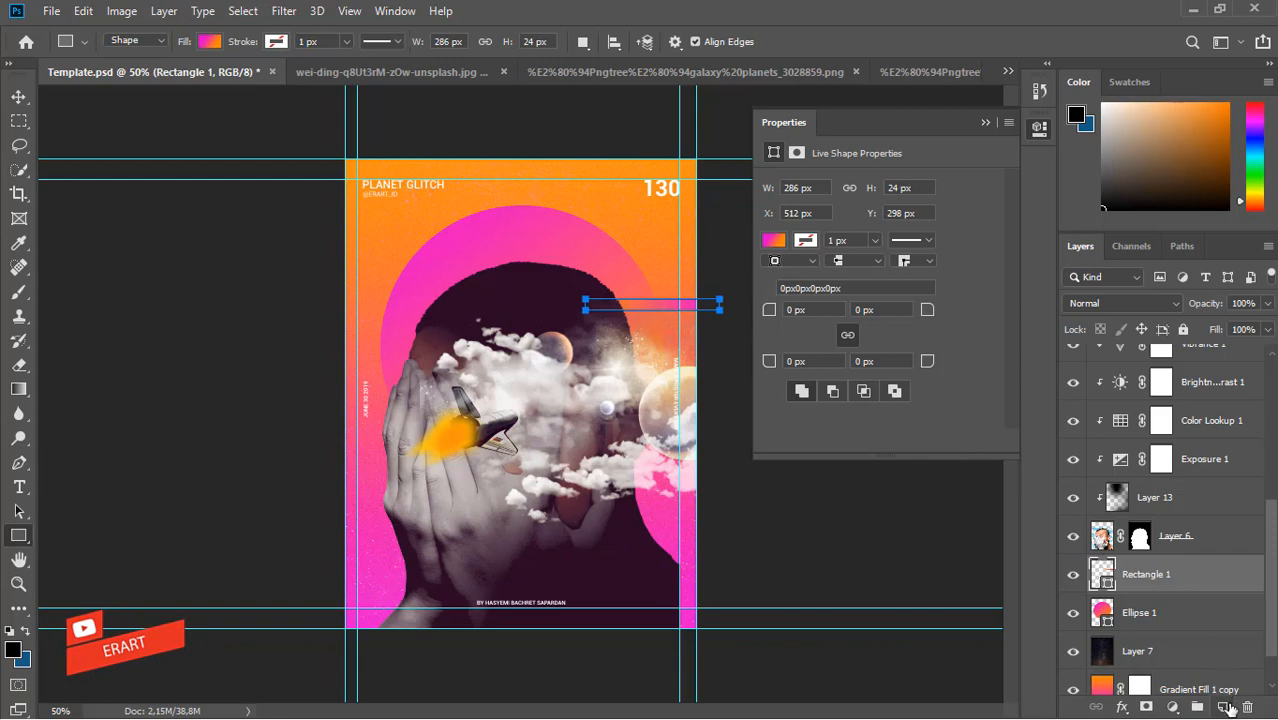
drag(447, 505, 253, 518)
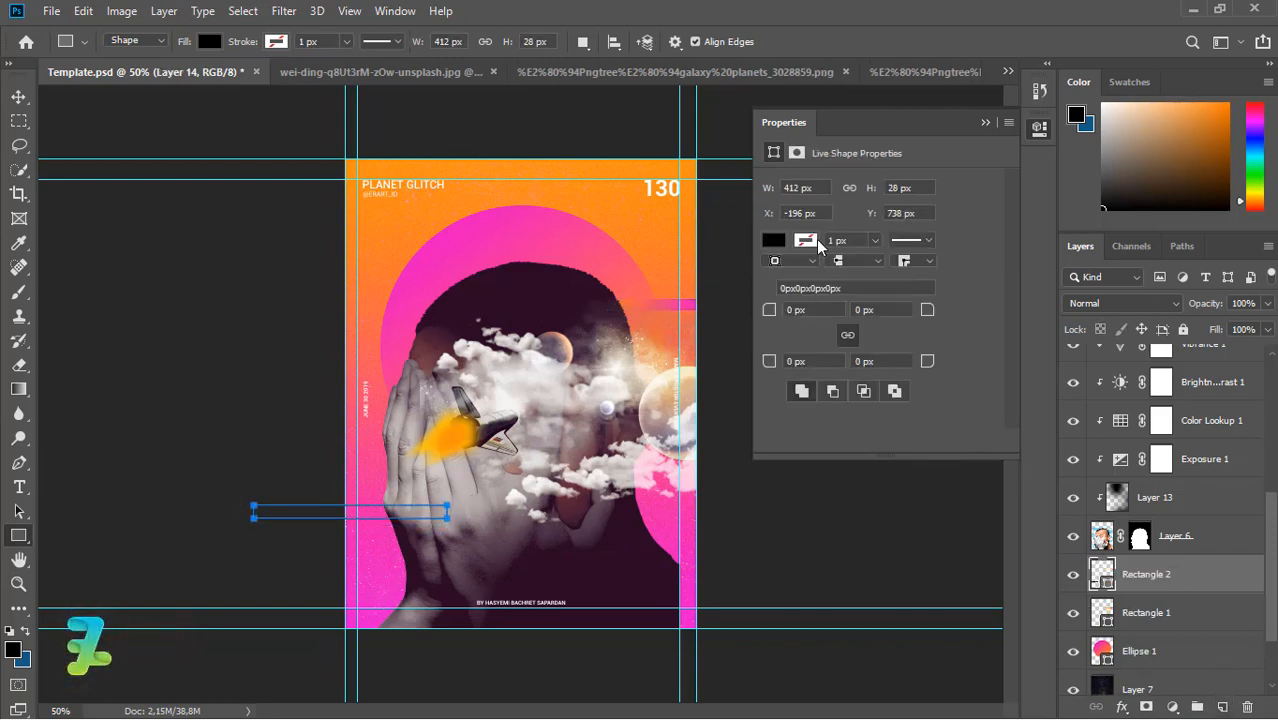
click(810, 240)
click(859, 276)
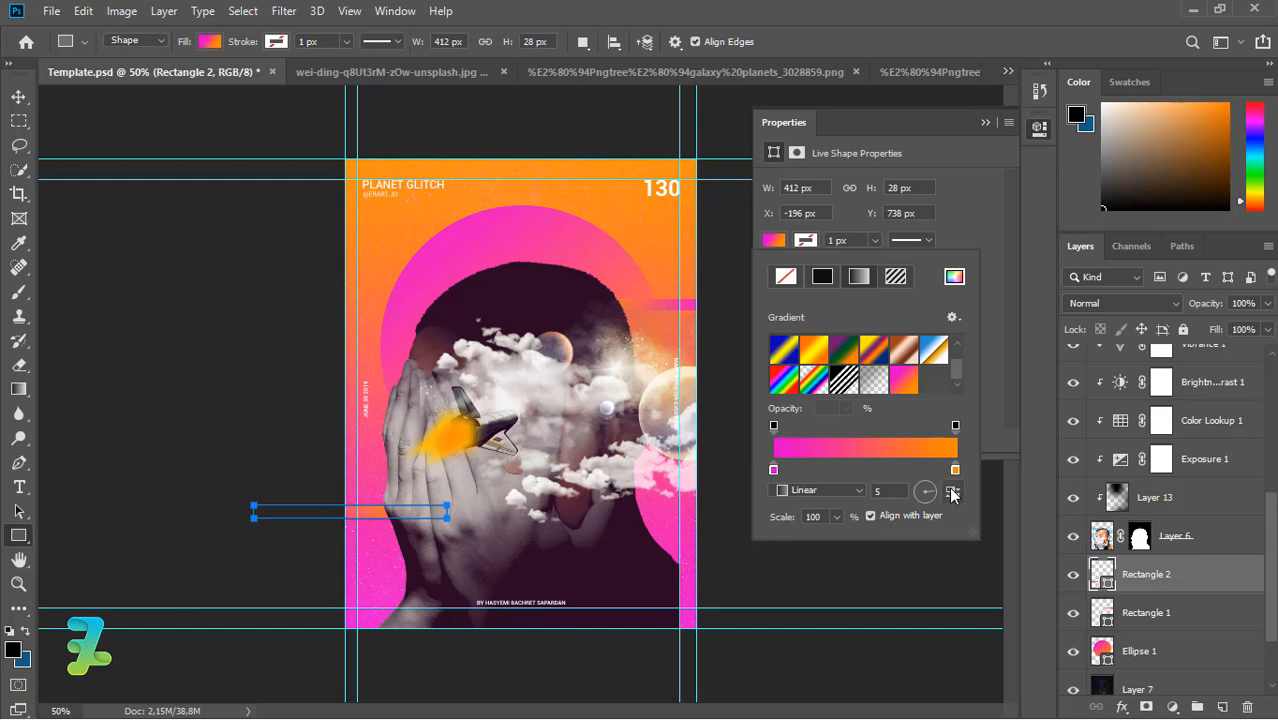
click(18, 96)
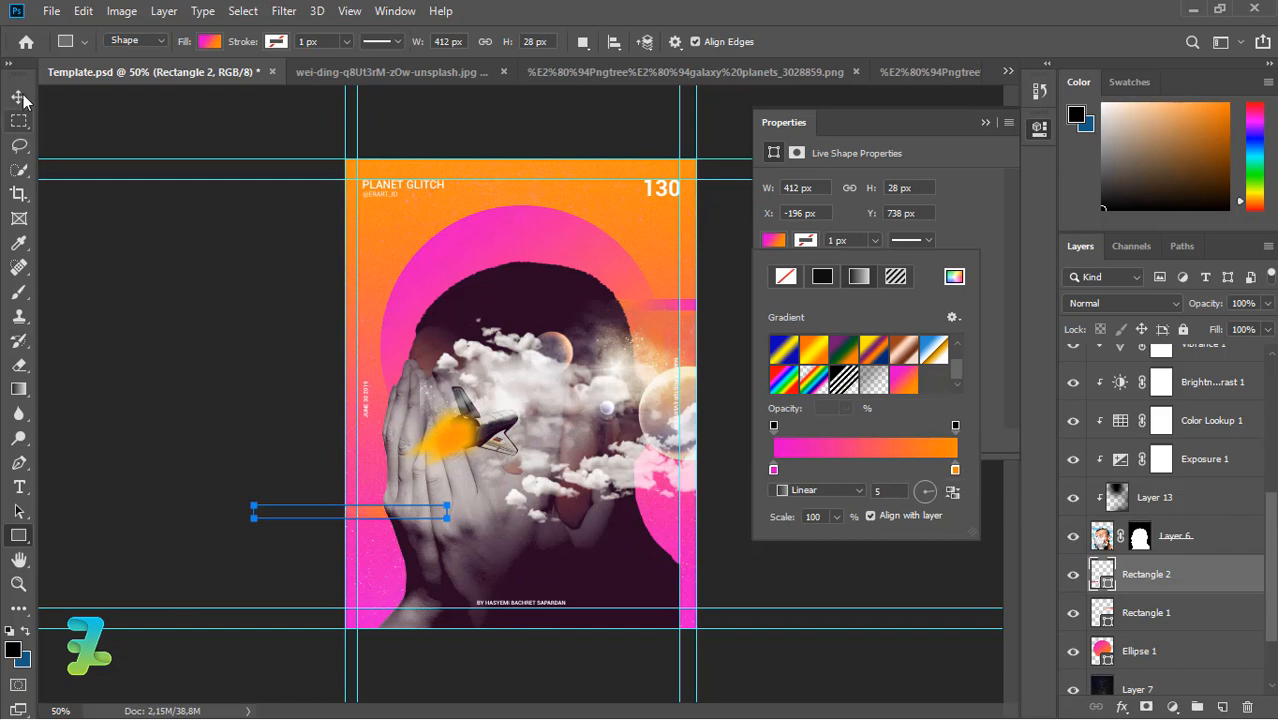
- On a new layer, draw a vertical rectangle about 58 × 502 px above and behind the head, filled with the linear pink-to-orange gradient at -91°
key(ctrl+shift+alt+n)
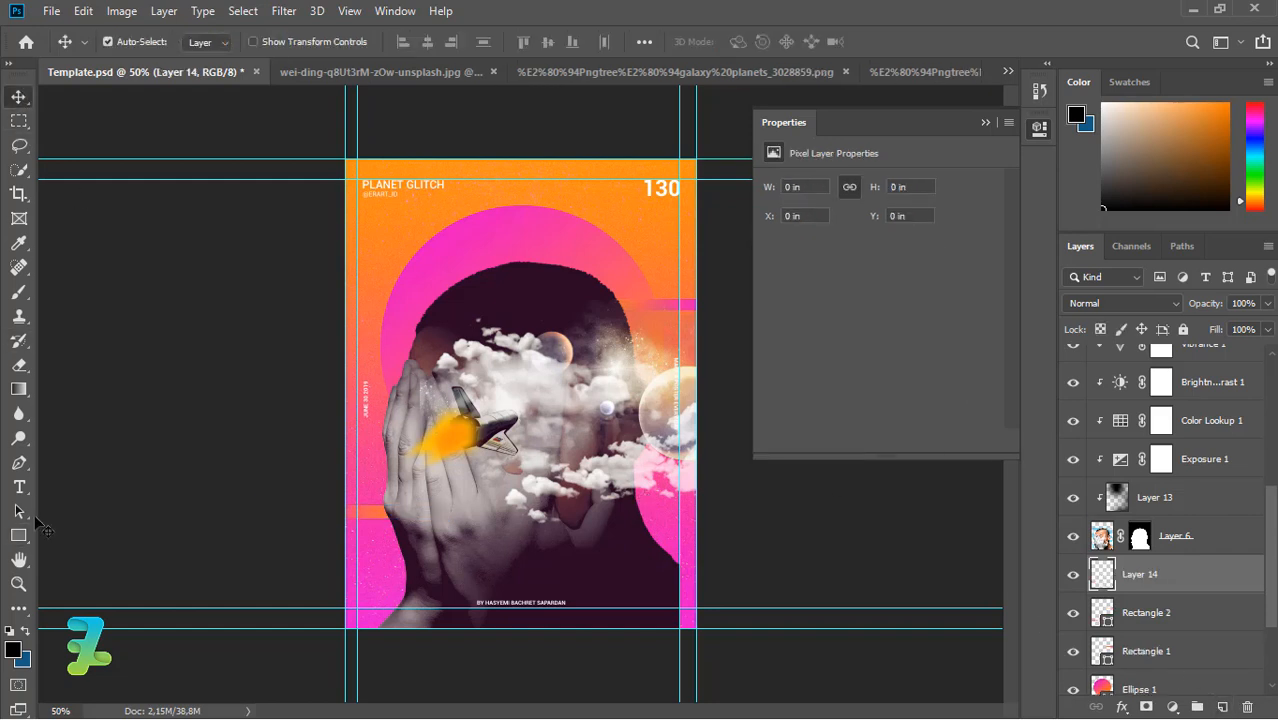
key(u)
drag(507, 141, 534, 376)
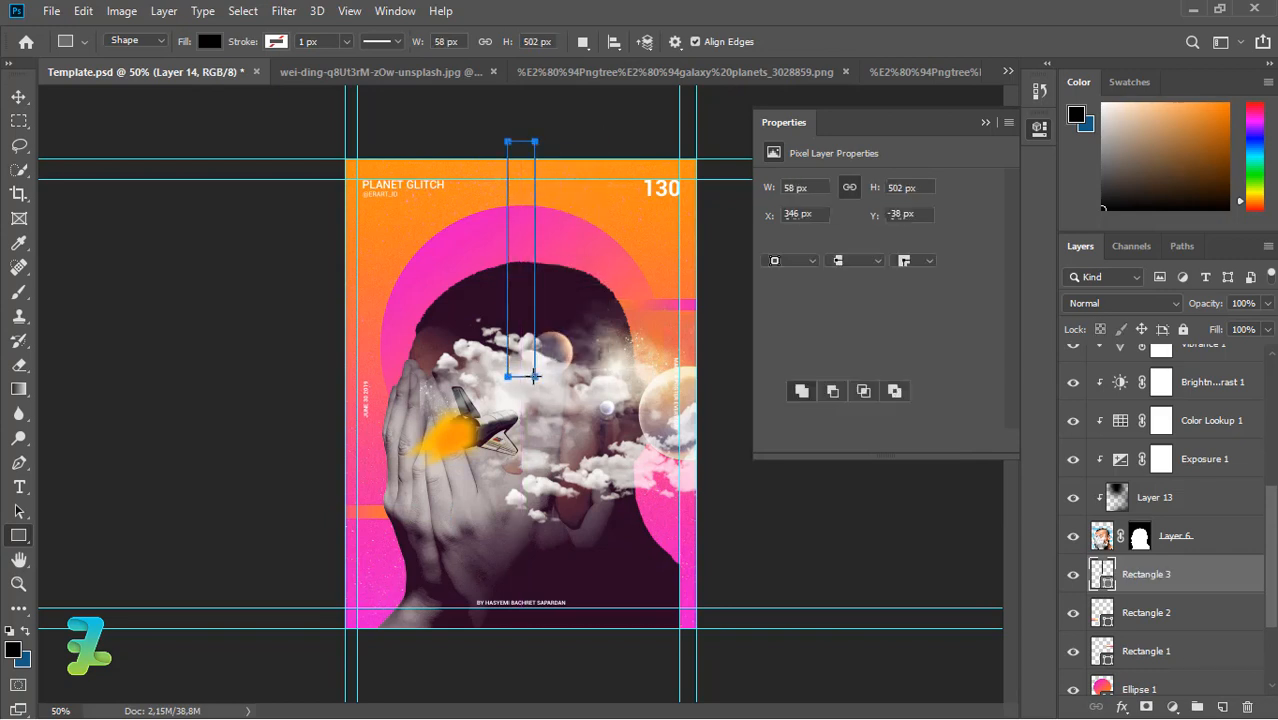
click(773, 241)
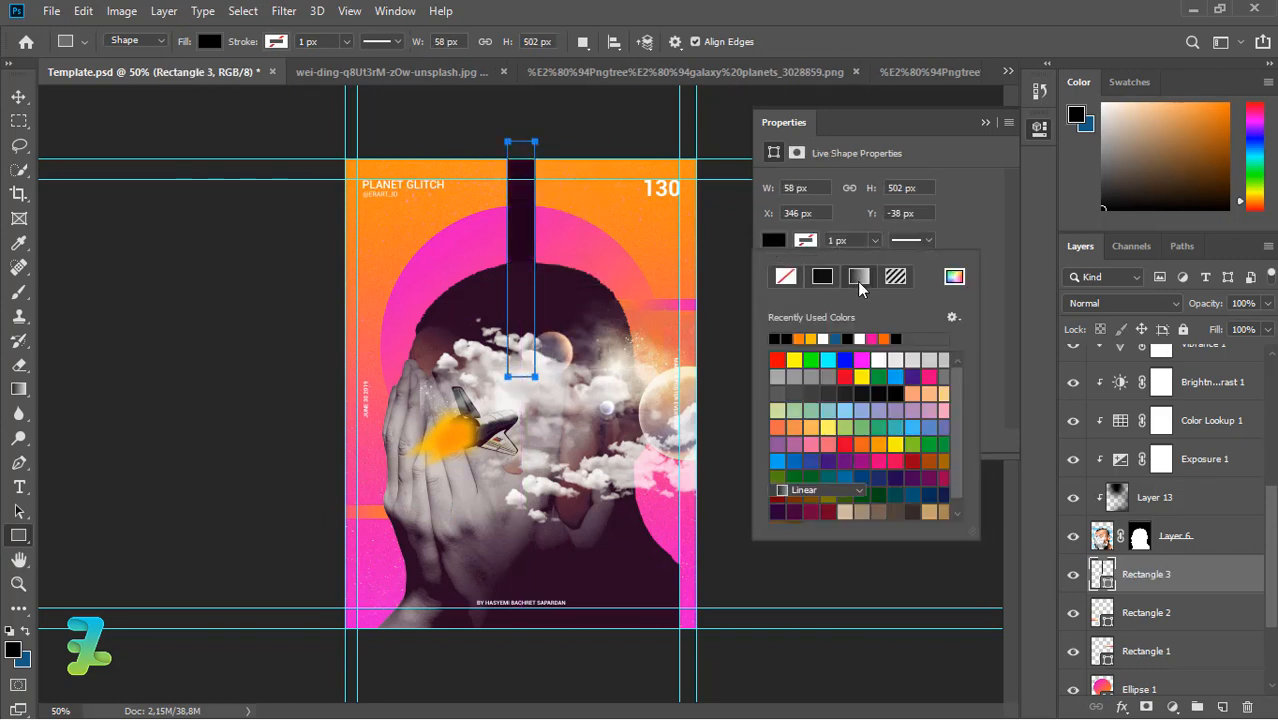
click(859, 277)
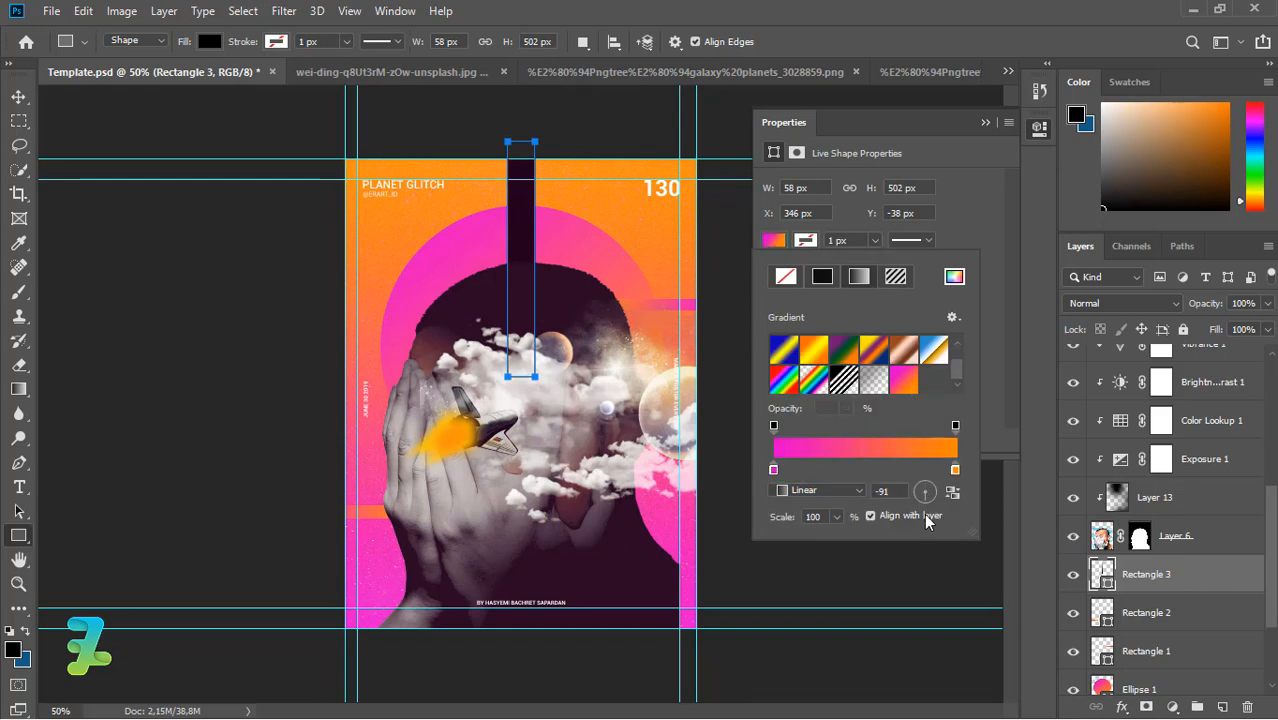
click(19, 96)
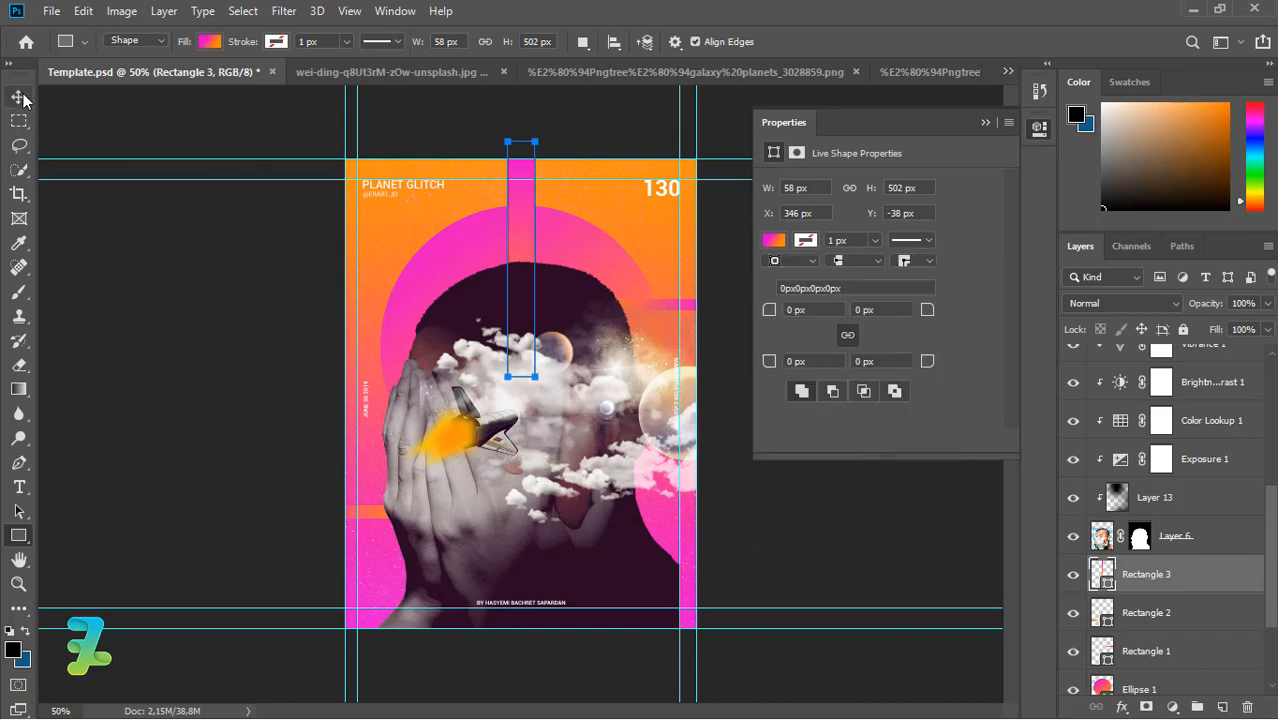
click(984, 122)
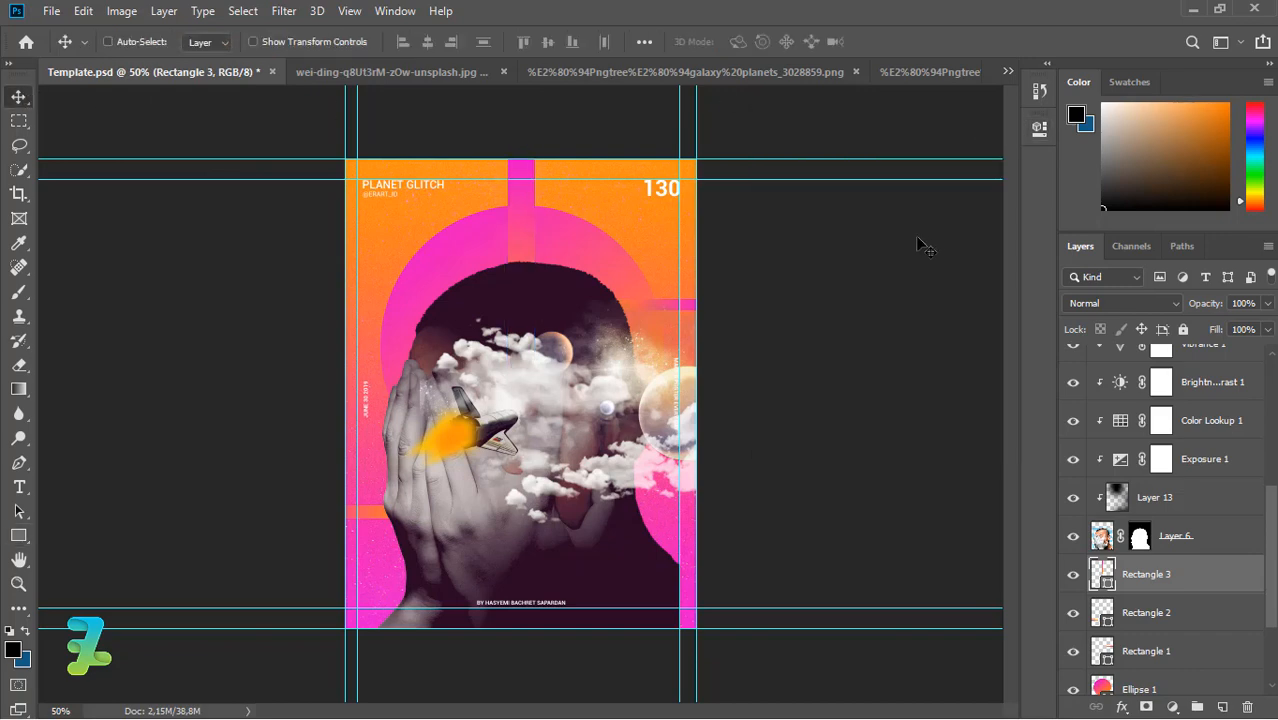
key(ctrl+minus)
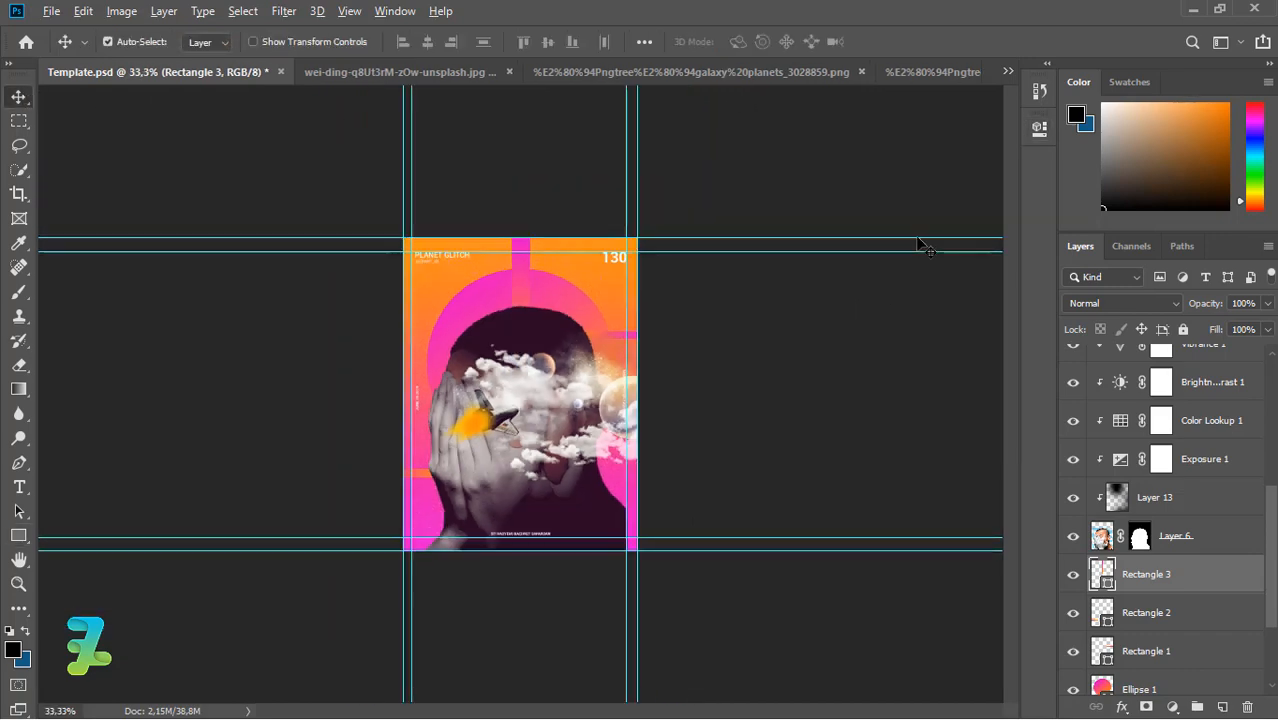